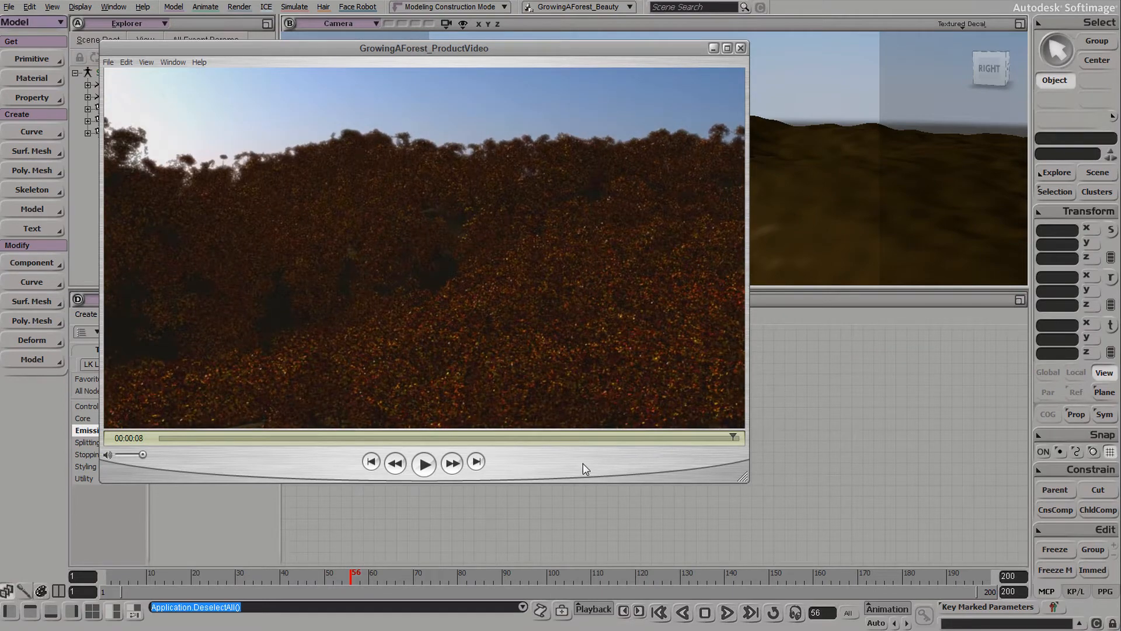
Step: Return the timeline to frame 1 and switch the camera viewport to the User view
{"action": "left_click", "coordinate": [649, 509]}
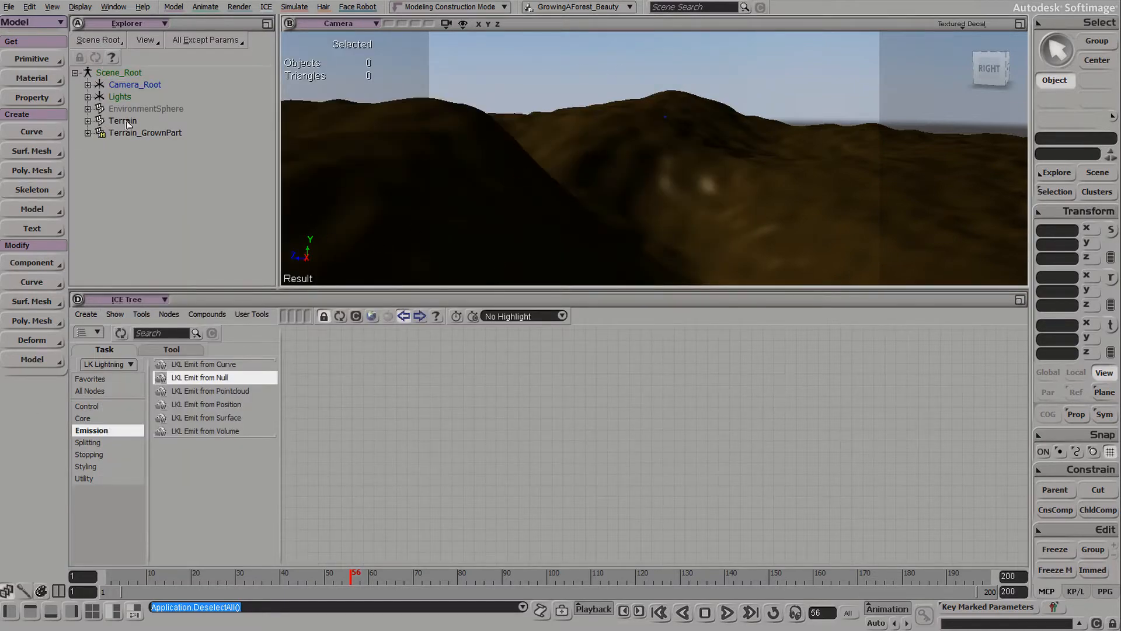
{"action": "left_click_drag", "start_coordinate": [353, 575], "coordinate": [82, 564]}
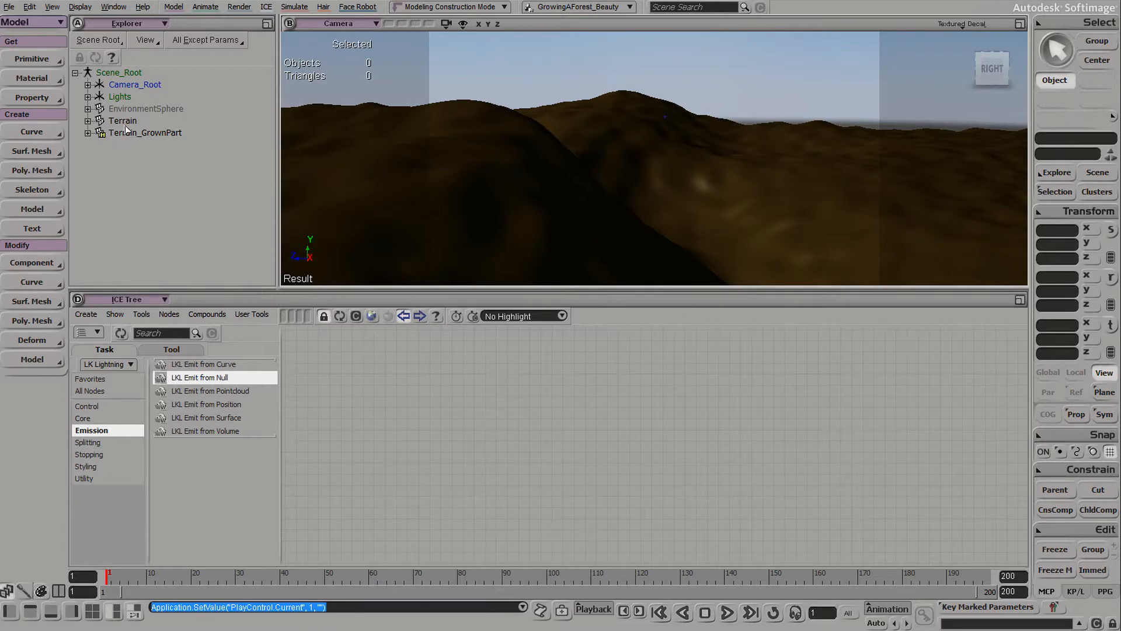
{"action": "left_click", "coordinate": [337, 24]}
{"action": "left_click", "coordinate": [331, 97]}
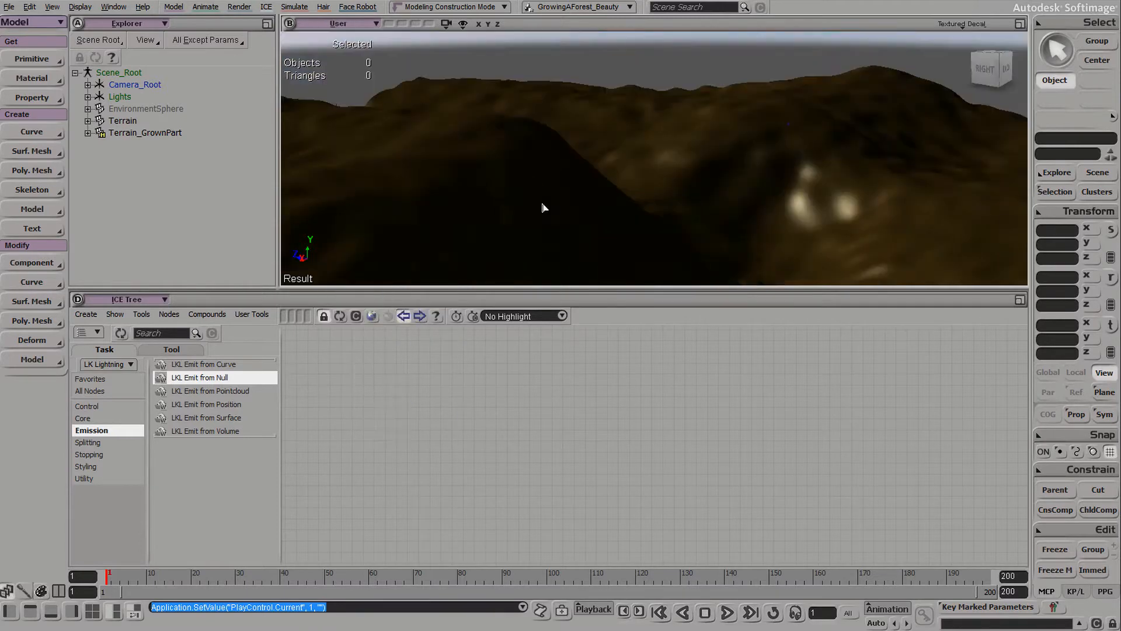
{"action": "right_click_drag", "start_coordinate": [528, 154], "coordinate": [513, 184]}
{"action": "middle_click_drag", "start_coordinate": [512, 184], "coordinate": [753, 93]}
Step: Unhide the Terrain_GrownPart mesh
{"action": "left_click", "coordinate": [123, 120]}
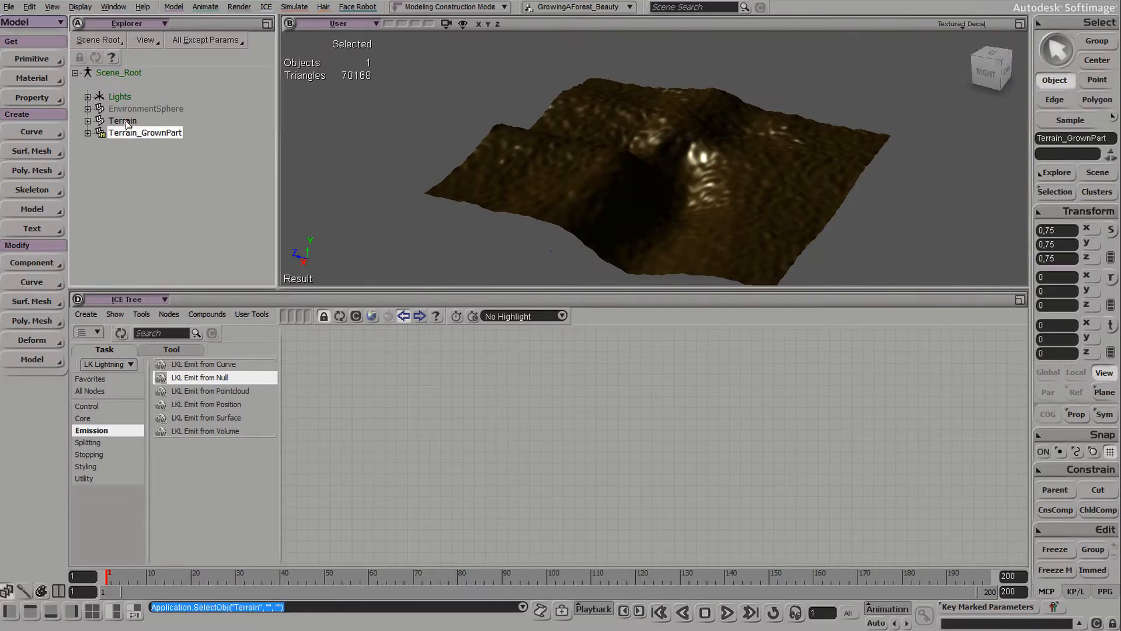
{"action": "scroll", "coordinate": [516, 230], "scroll_direction": "up", "scroll_amount": 5}
{"action": "right_click_drag", "start_coordinate": [516, 230], "coordinate": [516, 163]}
{"action": "left_click", "coordinate": [124, 134]}
{"action": "key", "text": "h"}
Step: Create LKL Strands From Selection on Terrain_GrownPart and load the new point cloud's ICE tree
{"action": "middle_click_drag", "start_coordinate": [515, 163], "coordinate": [623, 135]}
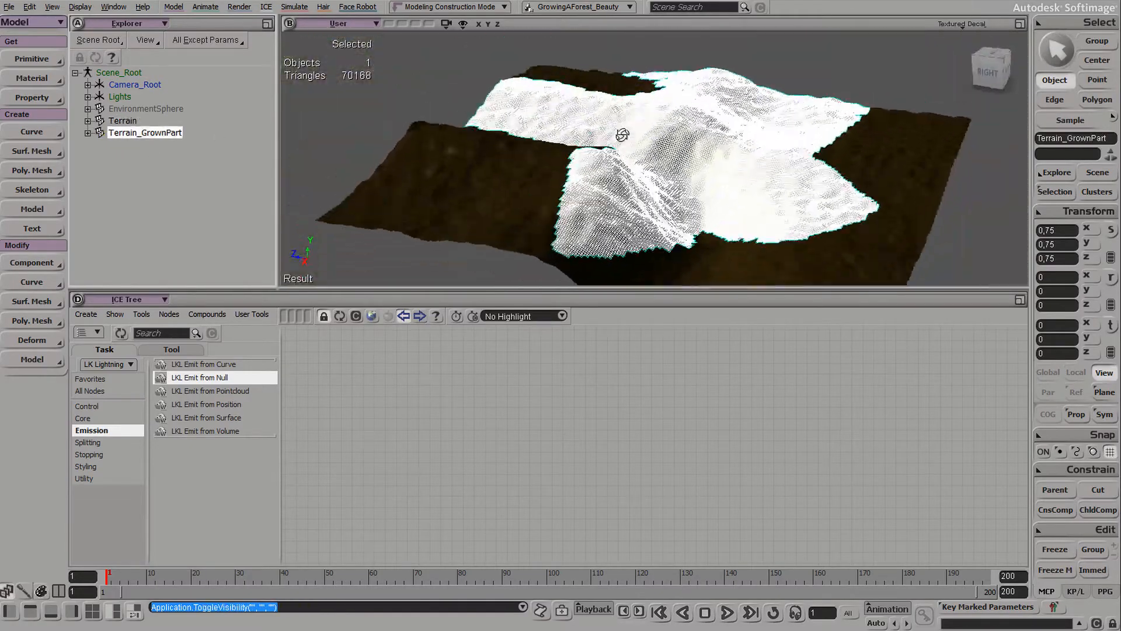
{"action": "right_click_drag", "start_coordinate": [623, 134], "coordinate": [534, 236]}
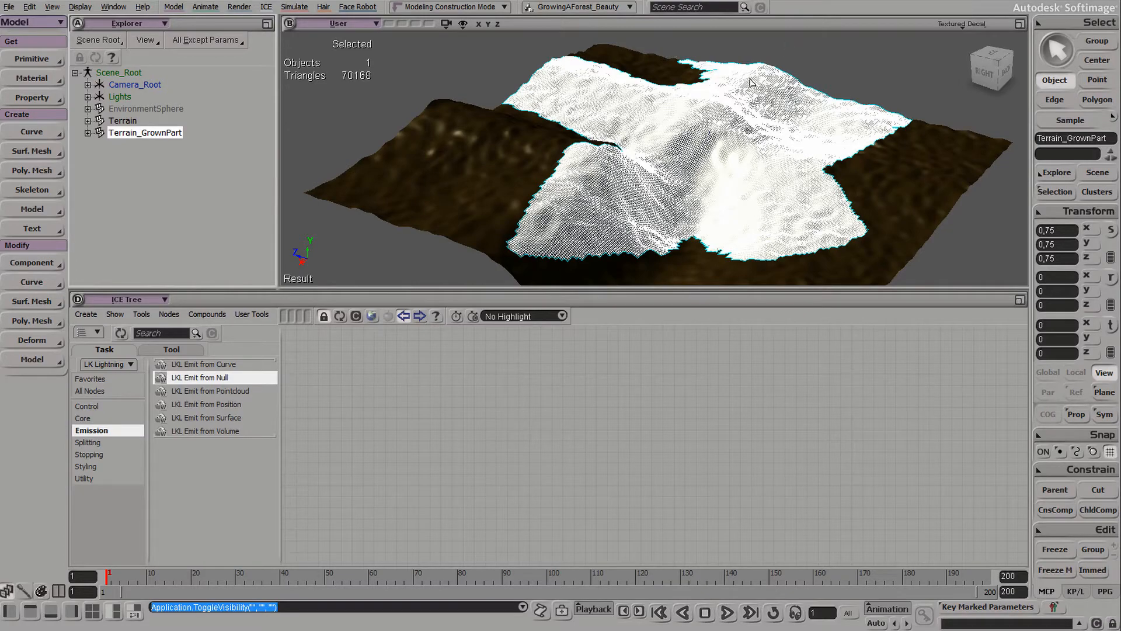
{"action": "right_click_drag", "start_coordinate": [705, 140], "coordinate": [744, 117]}
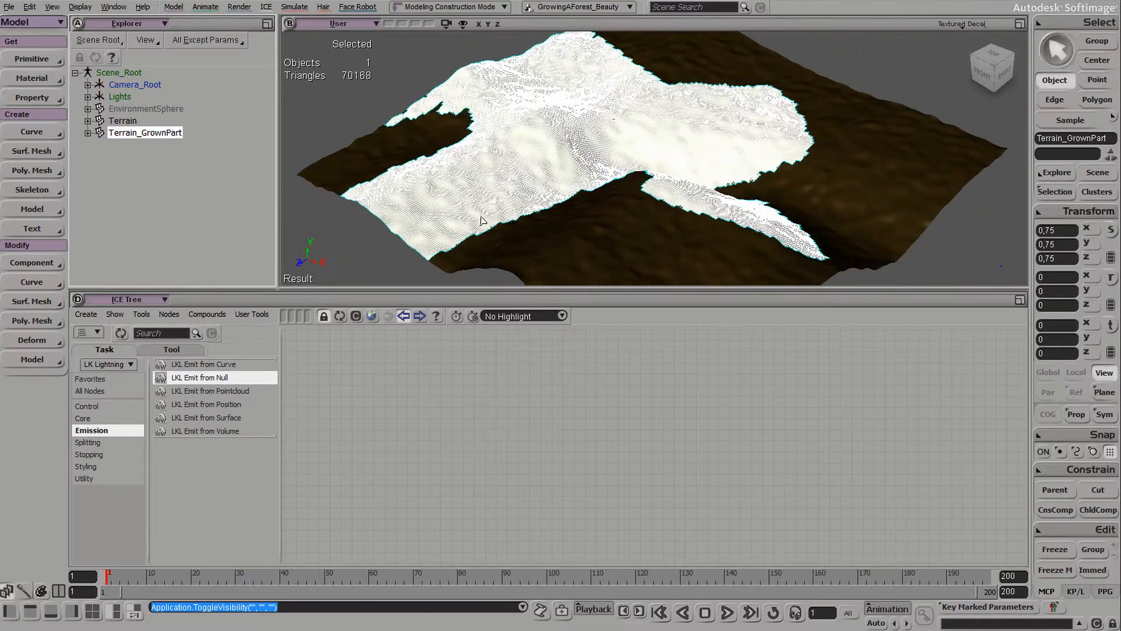
{"action": "right_click_drag", "start_coordinate": [780, 206], "coordinate": [686, 122]}
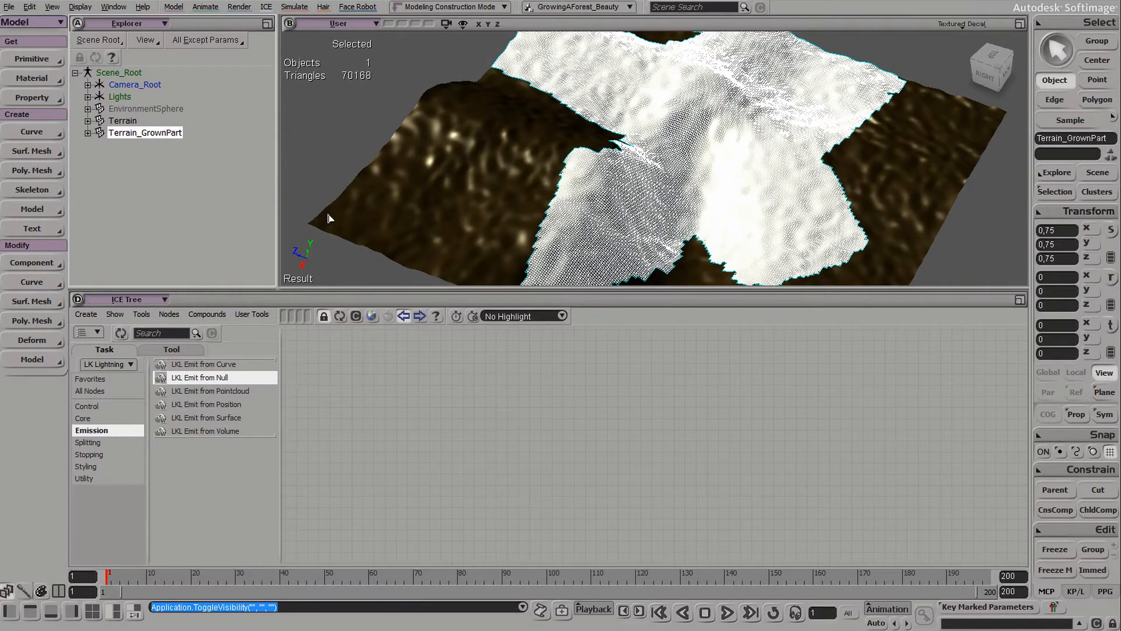
{"action": "right_click_drag", "start_coordinate": [704, 194], "coordinate": [730, 143]}
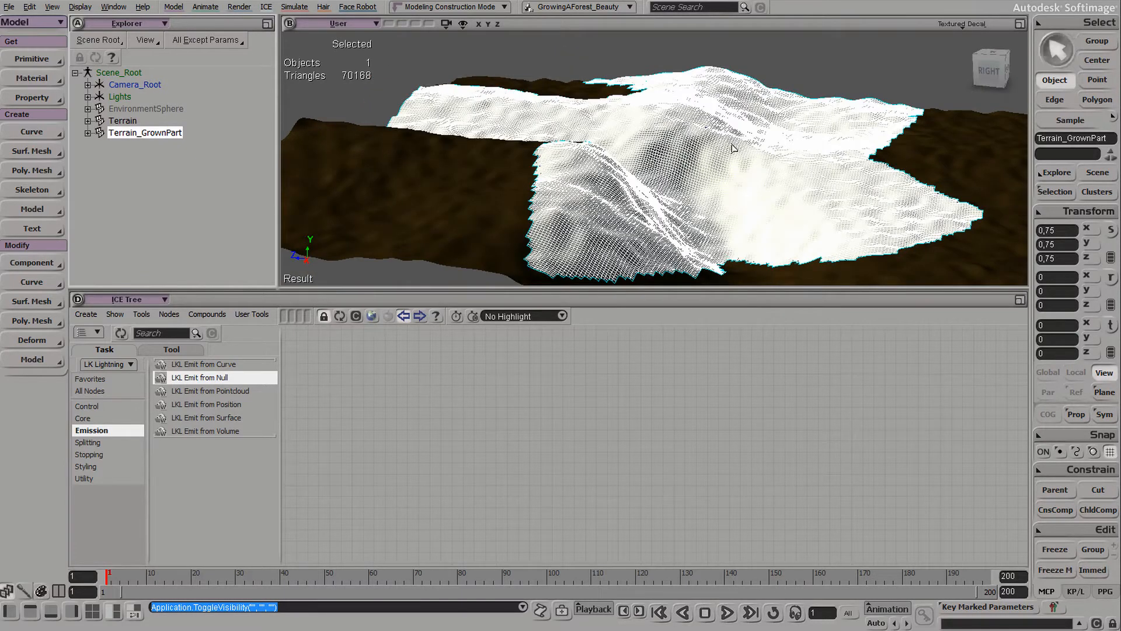
{"action": "left_click", "coordinate": [29, 59]}
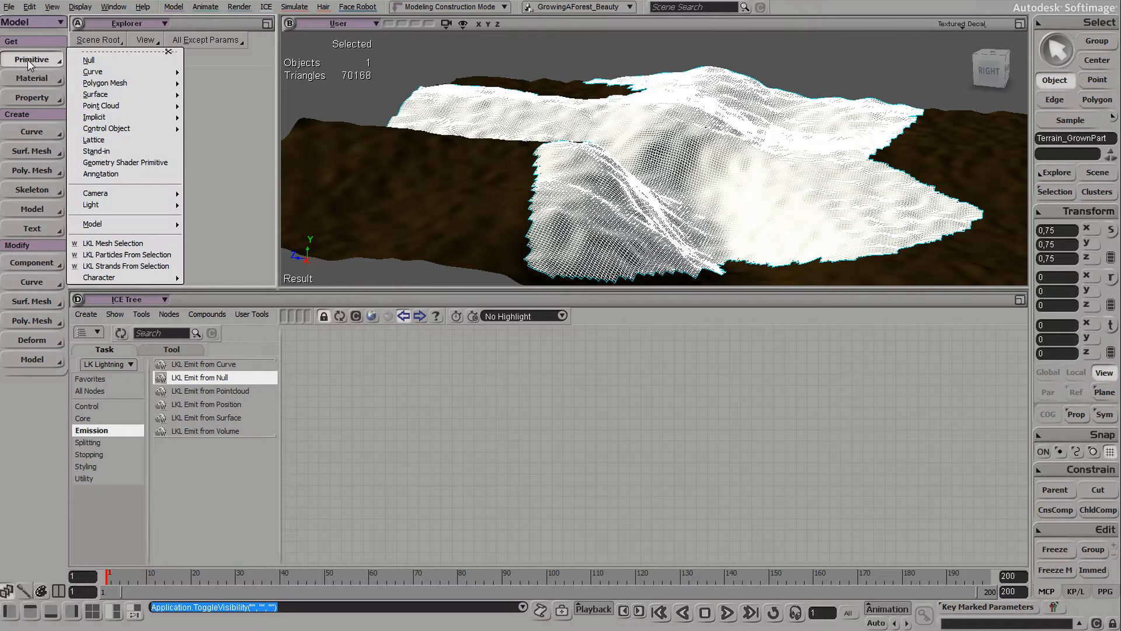
{"action": "left_click", "coordinate": [140, 266]}
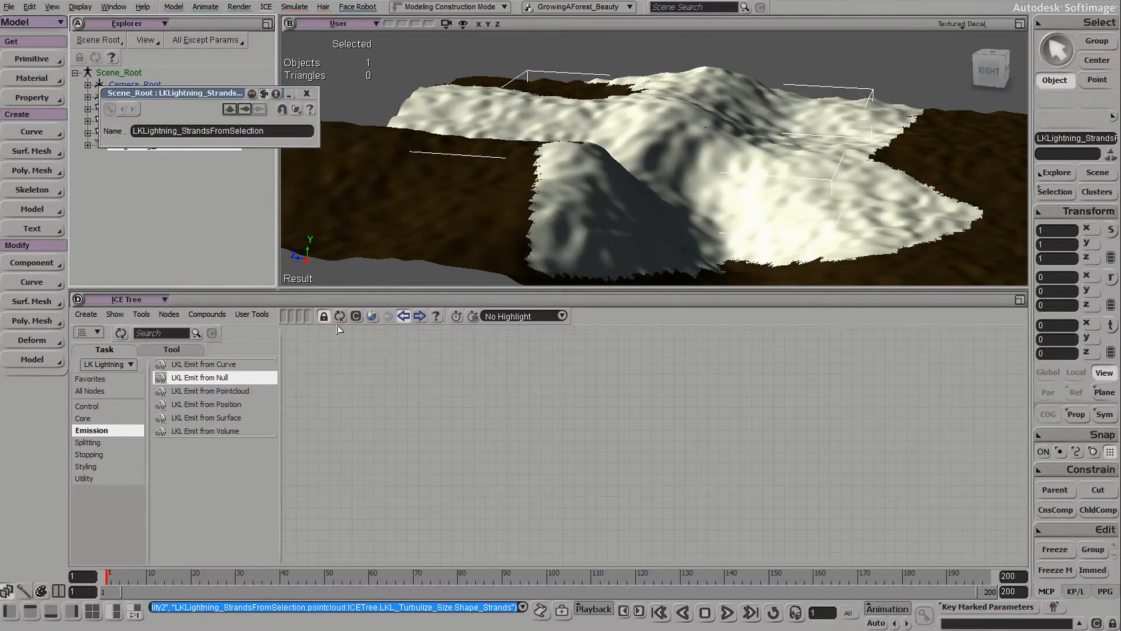
{"action": "left_click", "coordinate": [338, 317]}
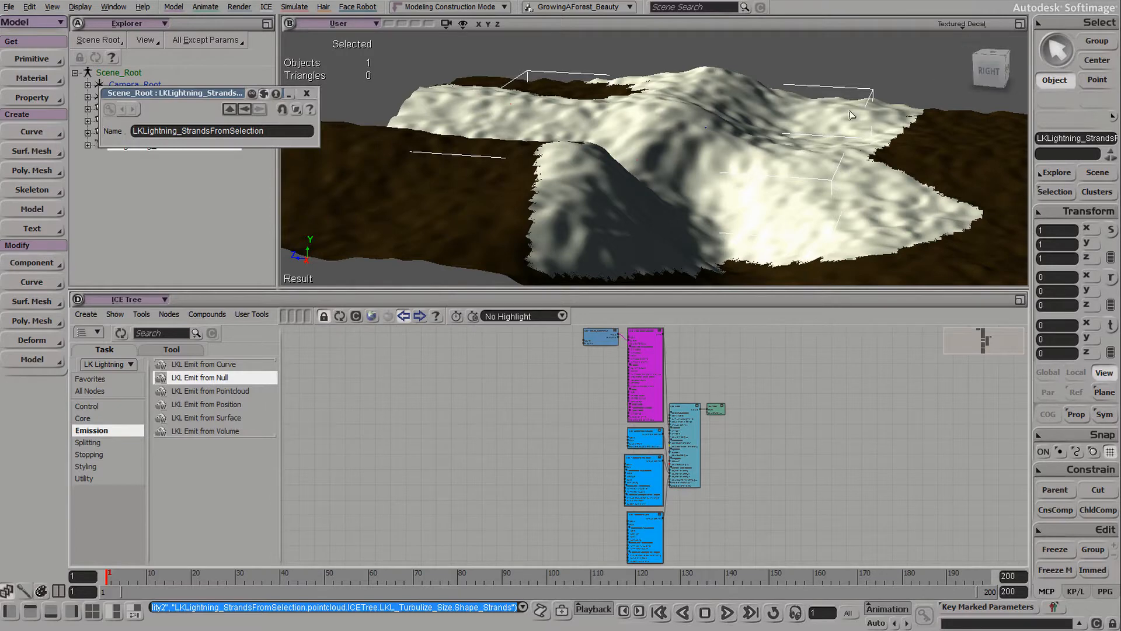
{"action": "left_click", "coordinate": [306, 94]}
Step: Hide the Terrain_GrownPart mesh again and clear the selection
{"action": "left_click", "coordinate": [144, 132]}
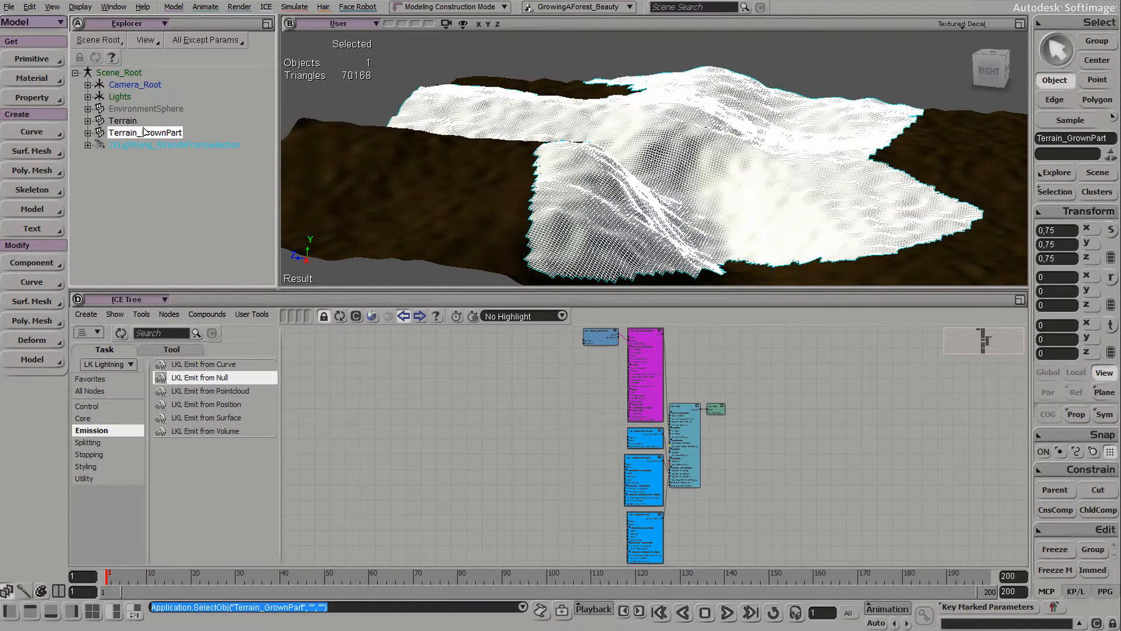
{"action": "key", "text": "h"}
{"action": "left_click", "coordinate": [595, 59]}
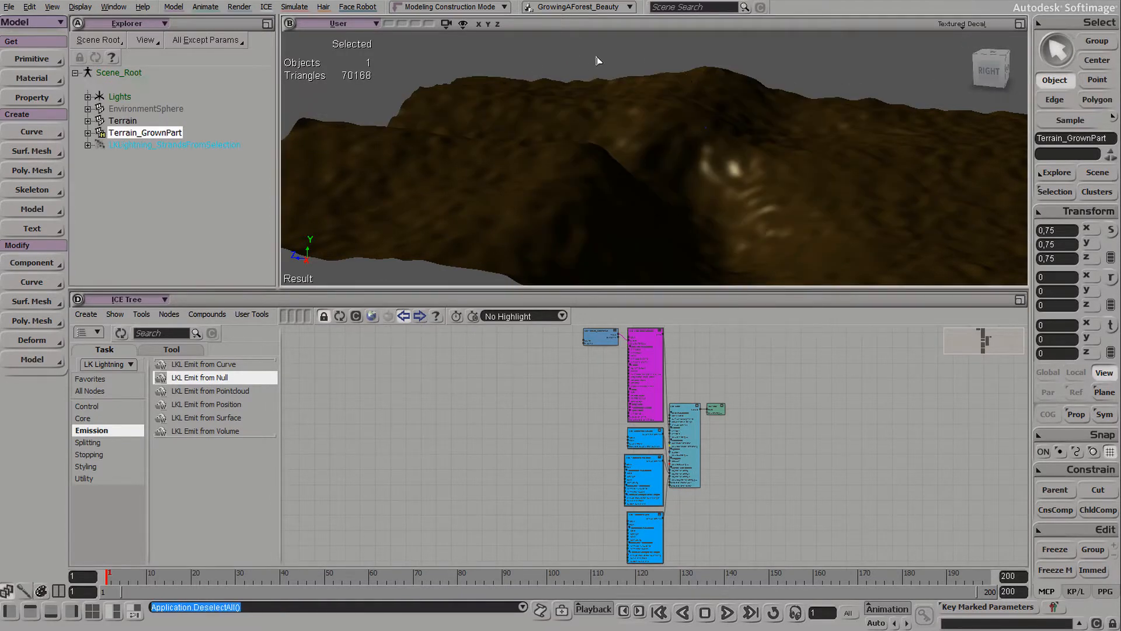
Step: Review the emission, motion and look settings of the LKL Emit from Surface node
{"action": "key", "text": "s"}
{"action": "middle_click_drag", "start_coordinate": [622, 183], "coordinate": [566, 209]}
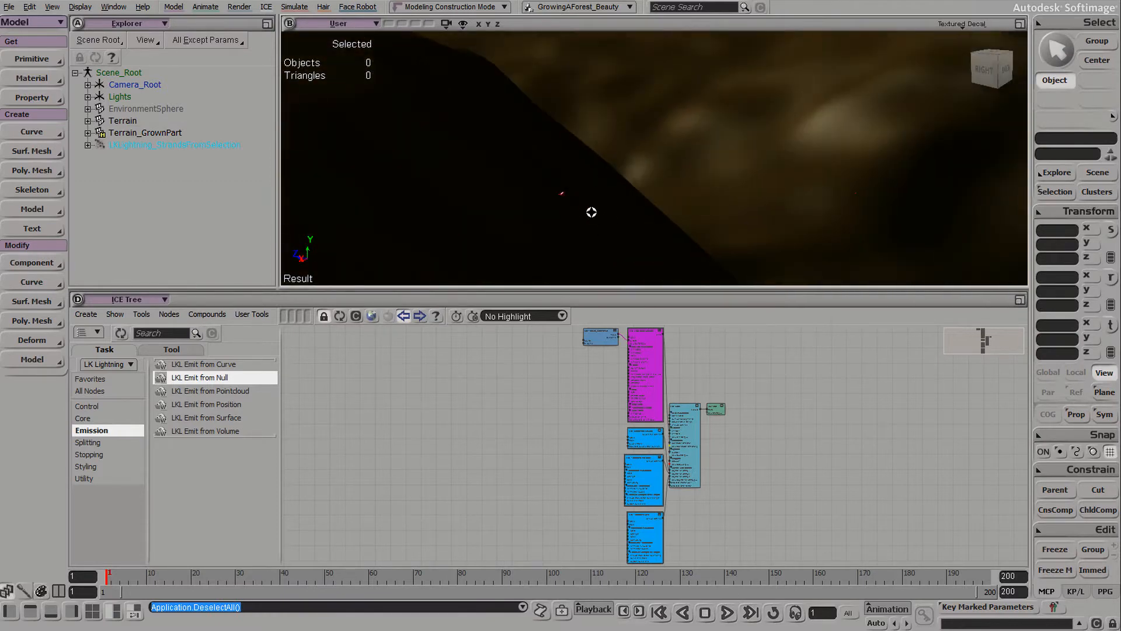
{"action": "double_click", "coordinate": [651, 374]}
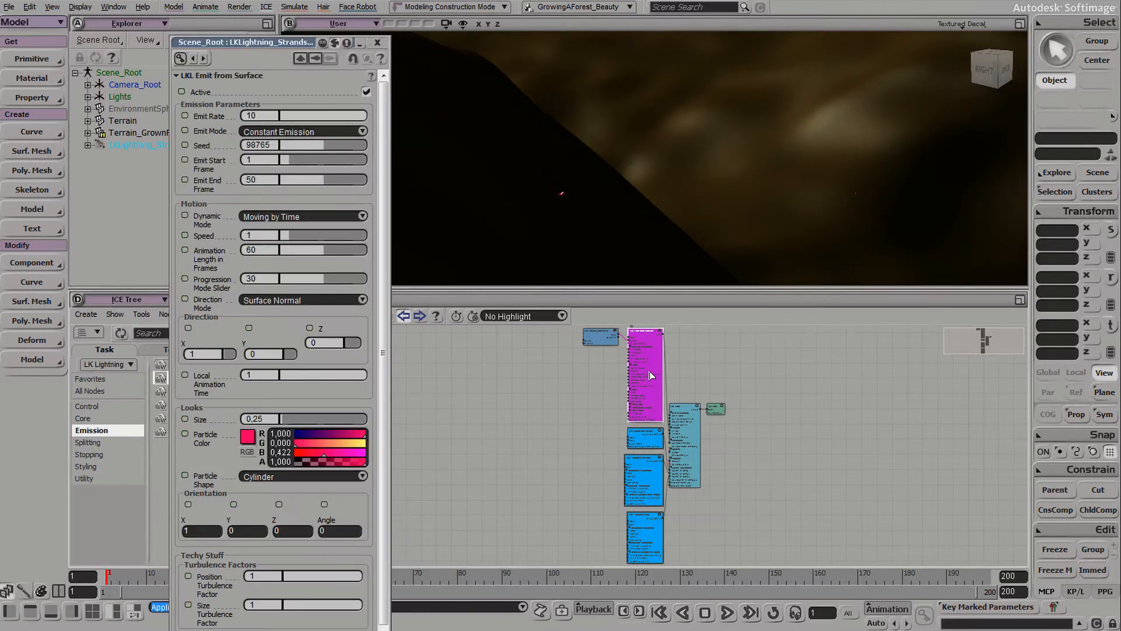
{"action": "left_click_drag", "start_coordinate": [237, 48], "coordinate": [165, 6]}
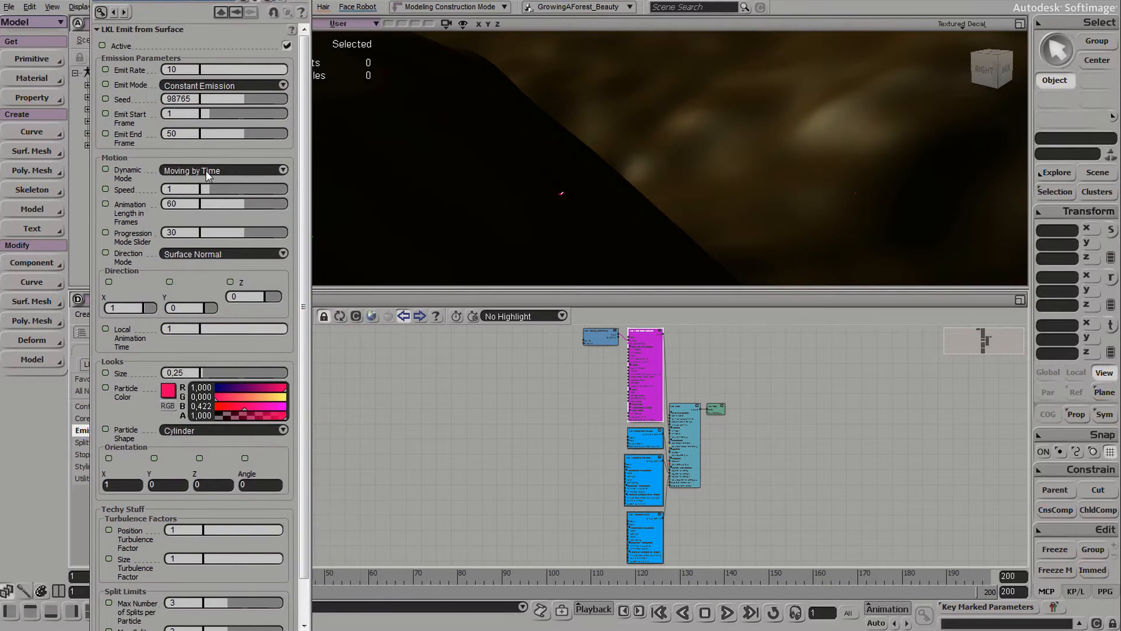
{"action": "left_click", "coordinate": [304, 1]}
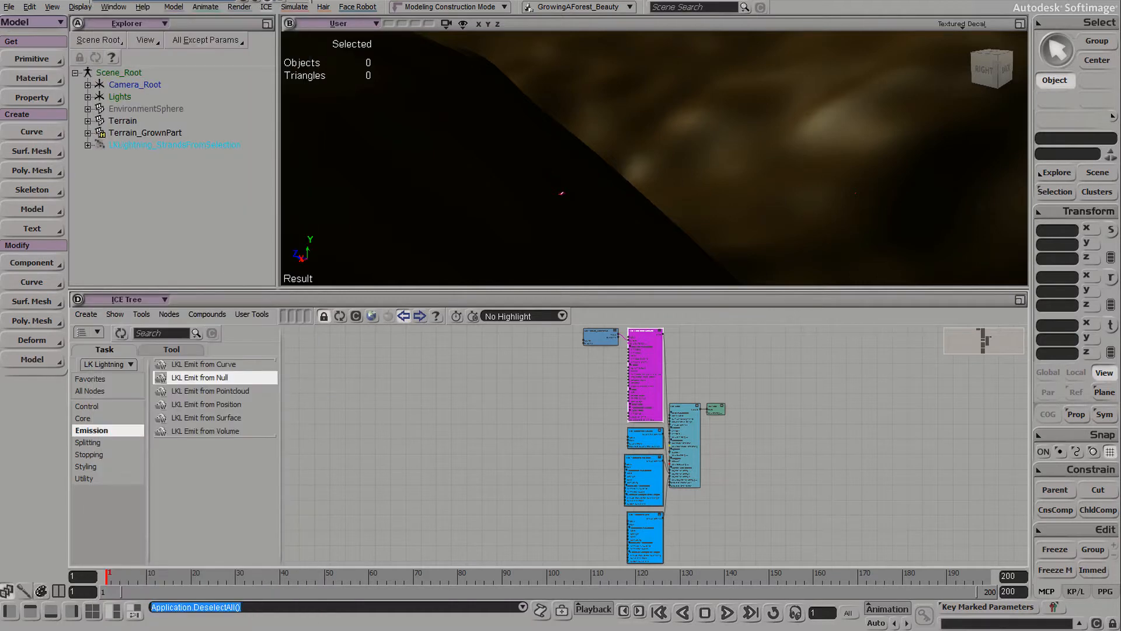
Step: Advance the timeline to frame 97 and set the Emit Rate of LKL Emit from Surface to 1
{"action": "left_click_drag", "start_coordinate": [110, 579], "coordinate": [534, 583]}
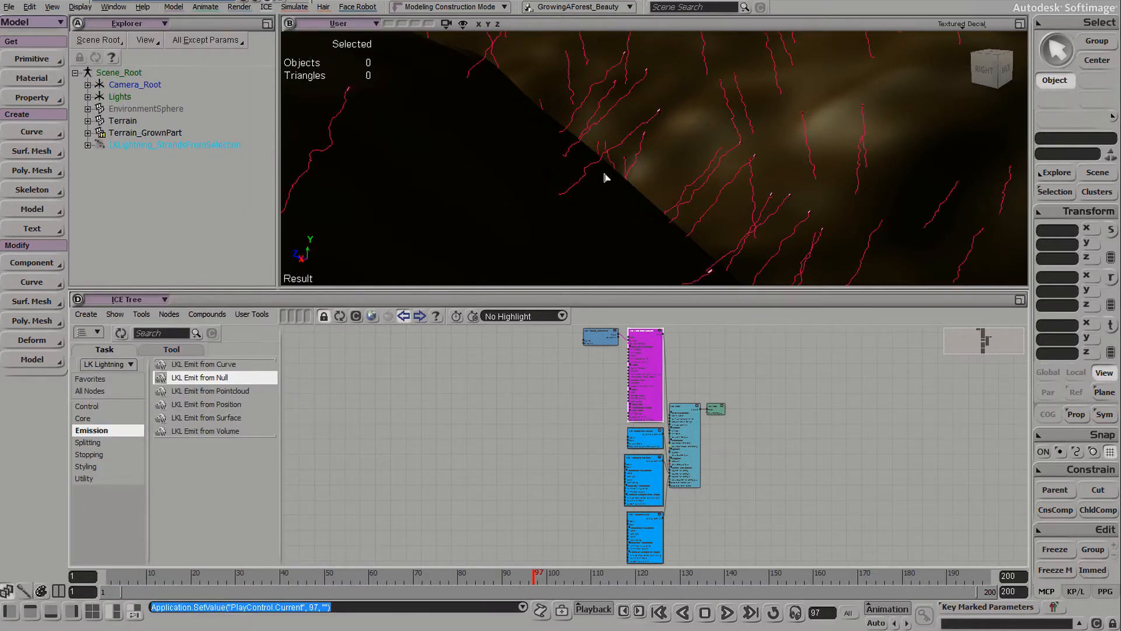
{"action": "middle_click_drag", "start_coordinate": [628, 104], "coordinate": [724, 169]}
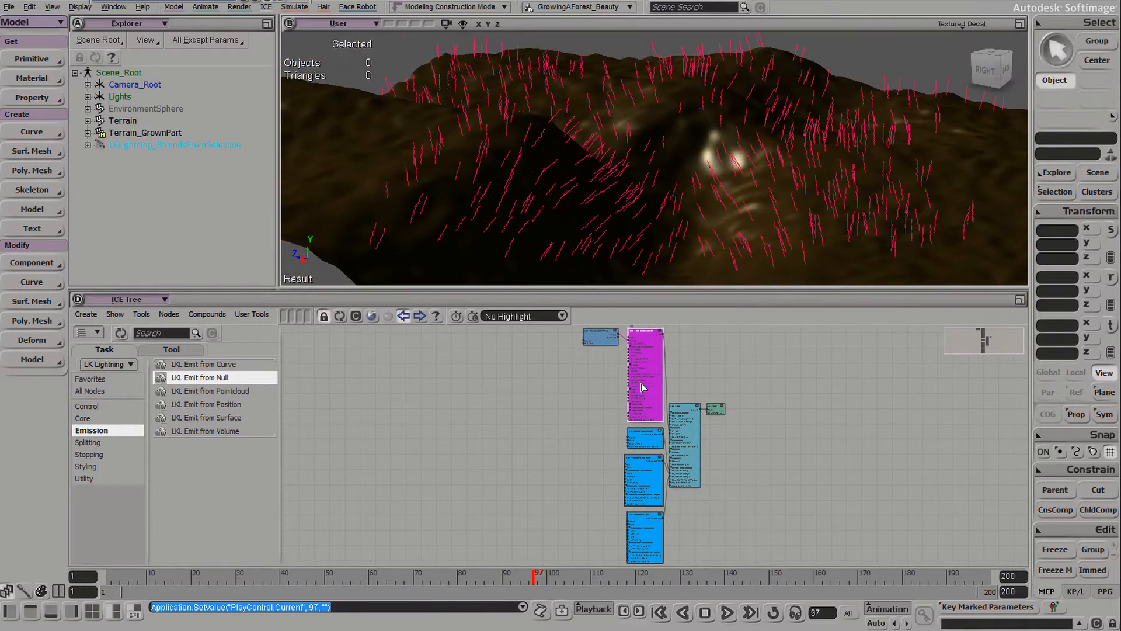
{"action": "double_click", "coordinate": [643, 387]}
{"action": "left_click", "coordinate": [288, 120]}
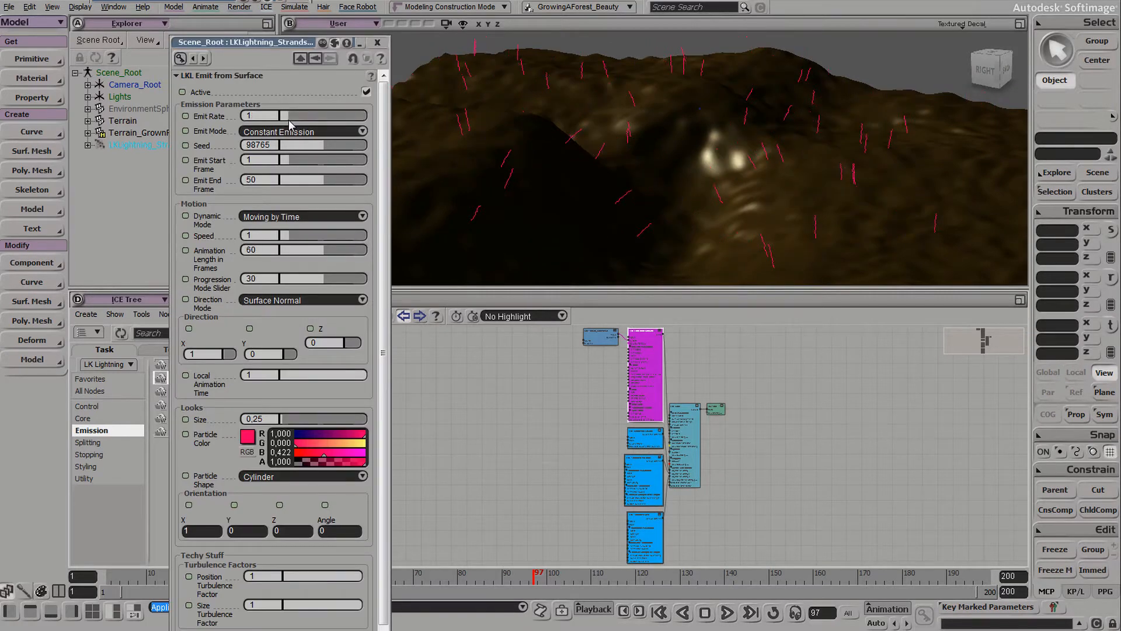
{"action": "left_click", "coordinate": [377, 42]}
Step: Examine the distribution and shape of the strands on the terrain, up close and from different angles
{"action": "key", "text": "s"}
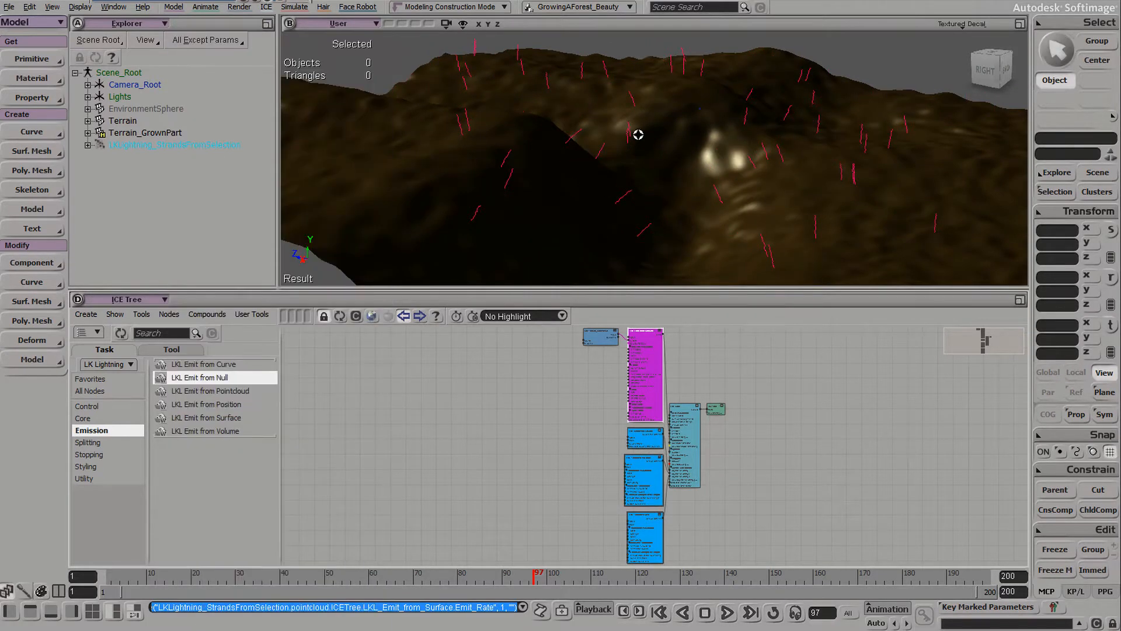
{"action": "middle_click_drag", "start_coordinate": [638, 135], "coordinate": [478, 235]}
{"action": "left_click_drag", "start_coordinate": [478, 235], "coordinate": [590, 165]}
{"action": "middle_click_drag", "start_coordinate": [568, 199], "coordinate": [696, 136]}
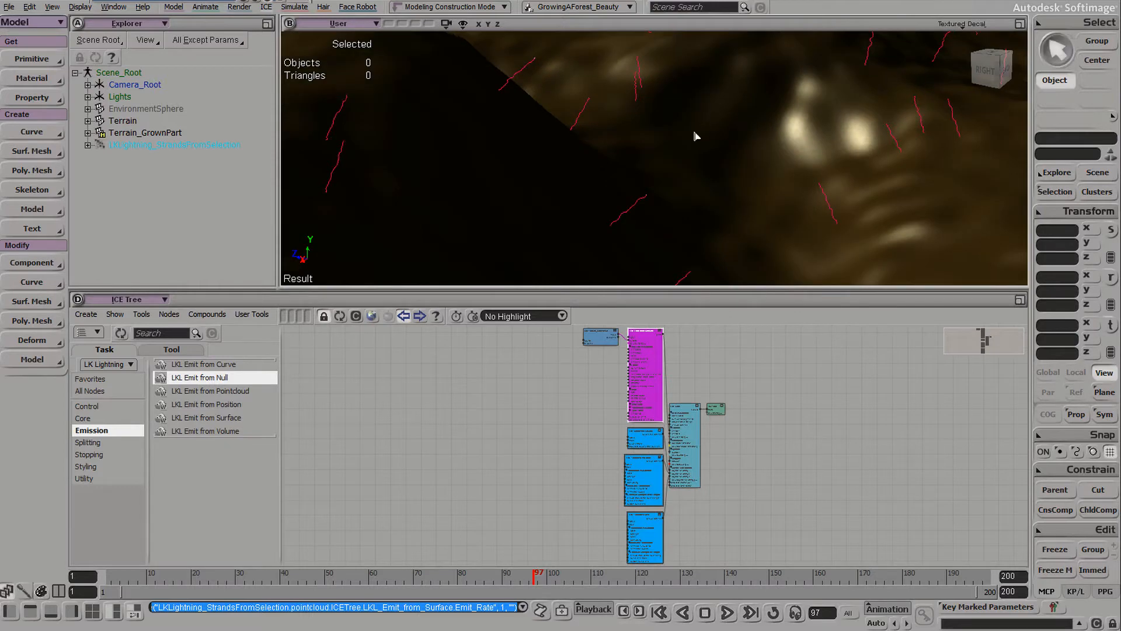
{"action": "key", "text": "s"}
{"action": "middle_click_drag", "start_coordinate": [617, 145], "coordinate": [660, 106]}
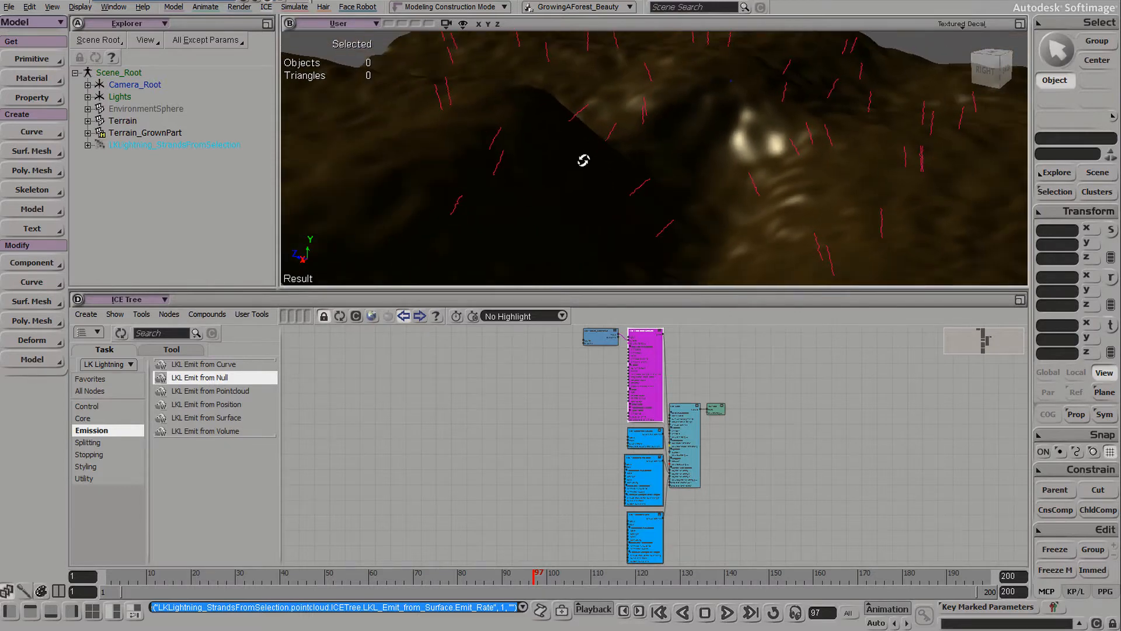
{"action": "mouse_move", "coordinate": [584, 160]}
{"action": "right_mouse_down"}
{"action": "mouse_move", "coordinate": [599, 177]}
{"action": "mouse_move", "coordinate": [590, 163]}
{"action": "right_mouse_up"}
{"action": "middle_click_drag", "start_coordinate": [612, 154], "coordinate": [595, 201]}
{"action": "right_click_drag", "start_coordinate": [595, 200], "coordinate": [668, 198]}
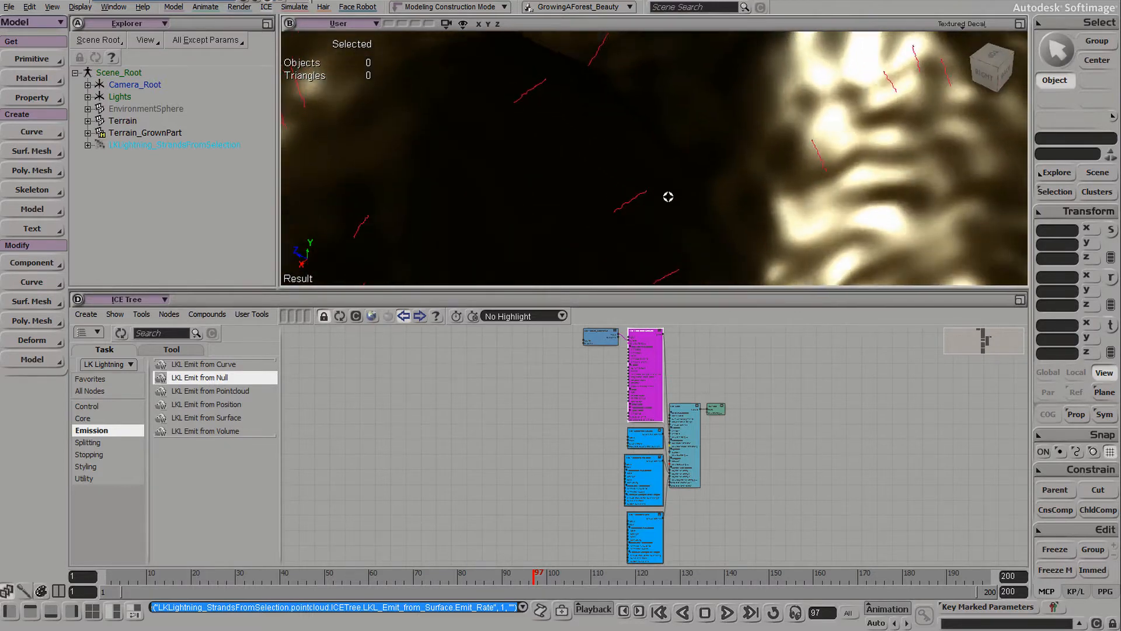
{"action": "middle_click_drag", "start_coordinate": [668, 198], "coordinate": [678, 174]}
{"action": "right_click_drag", "start_coordinate": [678, 173], "coordinate": [693, 123]}
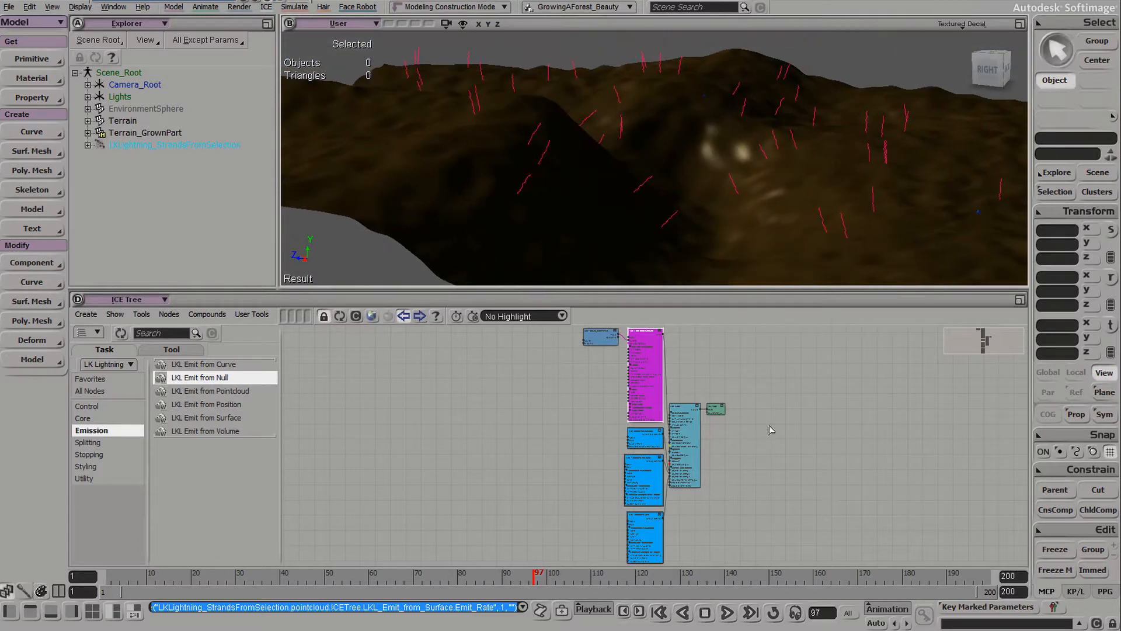
Step: Move the main LKL node and the ICETree node farther from the emitter and styling nodes to expose their connections
{"action": "left_click_drag", "start_coordinate": [687, 372], "coordinate": [670, 372]}
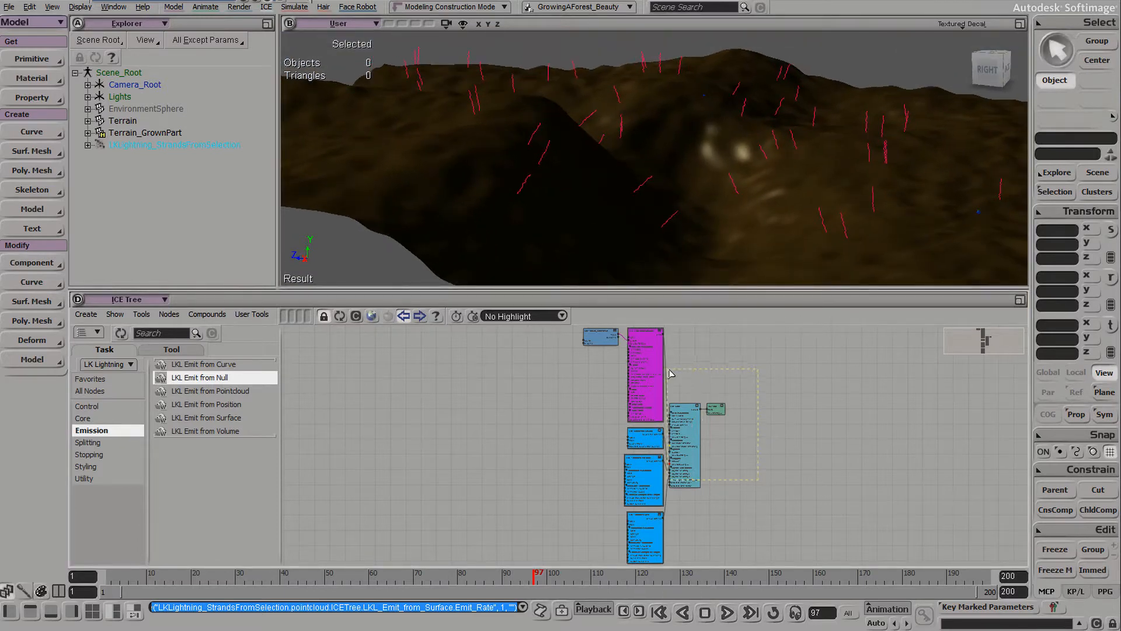
{"action": "left_click_drag", "start_coordinate": [684, 432], "coordinate": [759, 432]}
{"action": "left_click_drag", "start_coordinate": [746, 360], "coordinate": [762, 371]}
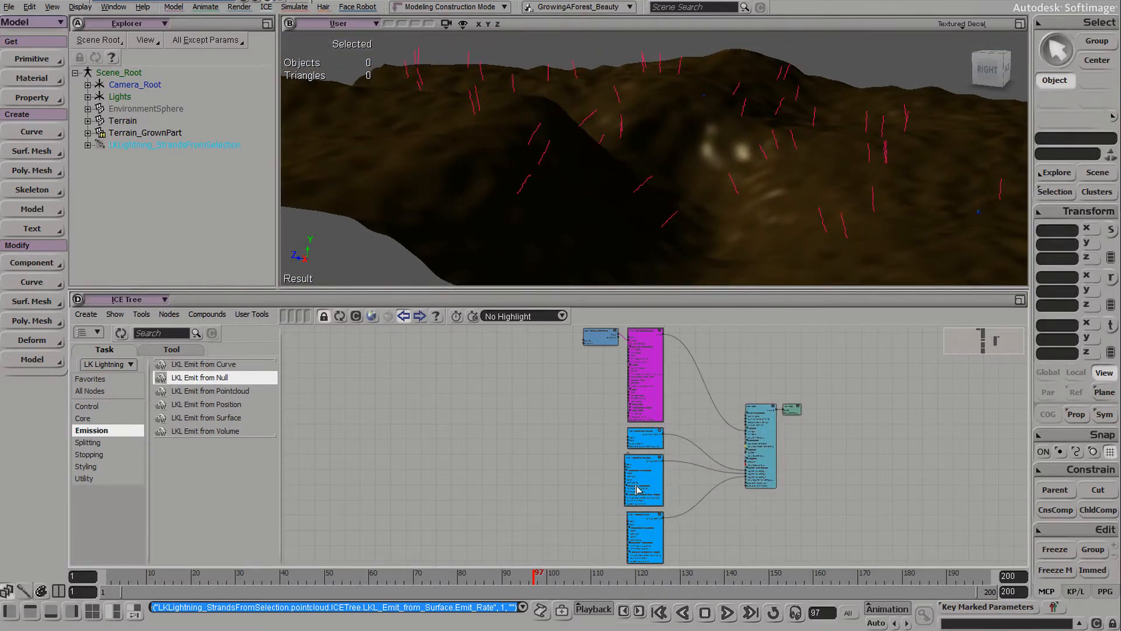
Step: Open the LKL Subdivide Strands settings and examine the strands' smoothness close up
{"action": "double_click", "coordinate": [635, 449]}
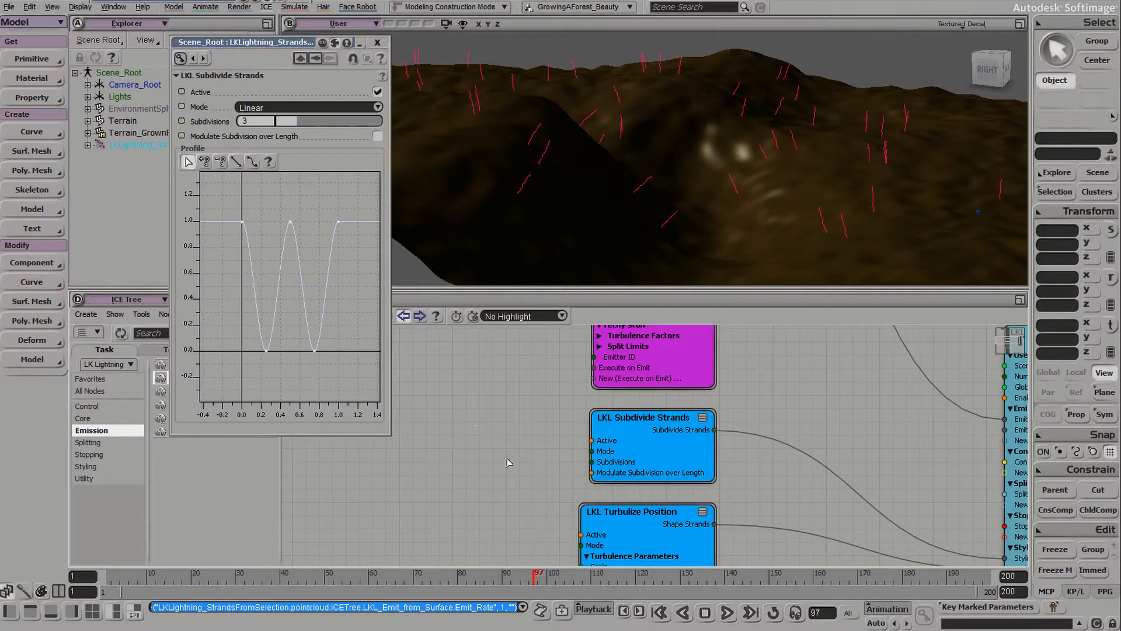
{"action": "scroll", "coordinate": [642, 421], "scroll_direction": "down", "scroll_amount": 2}
{"action": "middle_click_drag", "start_coordinate": [667, 383], "coordinate": [637, 442]}
{"action": "left_click", "coordinate": [663, 399]}
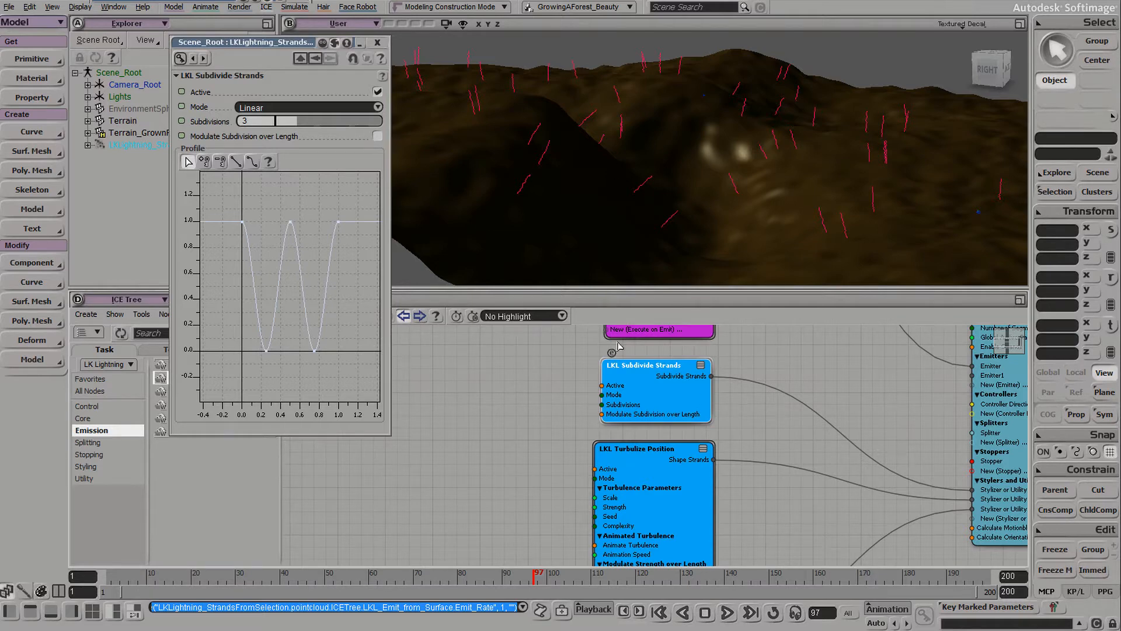
{"action": "key", "text": "s"}
{"action": "middle_click_drag", "start_coordinate": [516, 151], "coordinate": [429, 260]}
{"action": "left_click_drag", "start_coordinate": [429, 260], "coordinate": [602, 162]}
{"action": "middle_click_drag", "start_coordinate": [602, 162], "coordinate": [474, 200]}
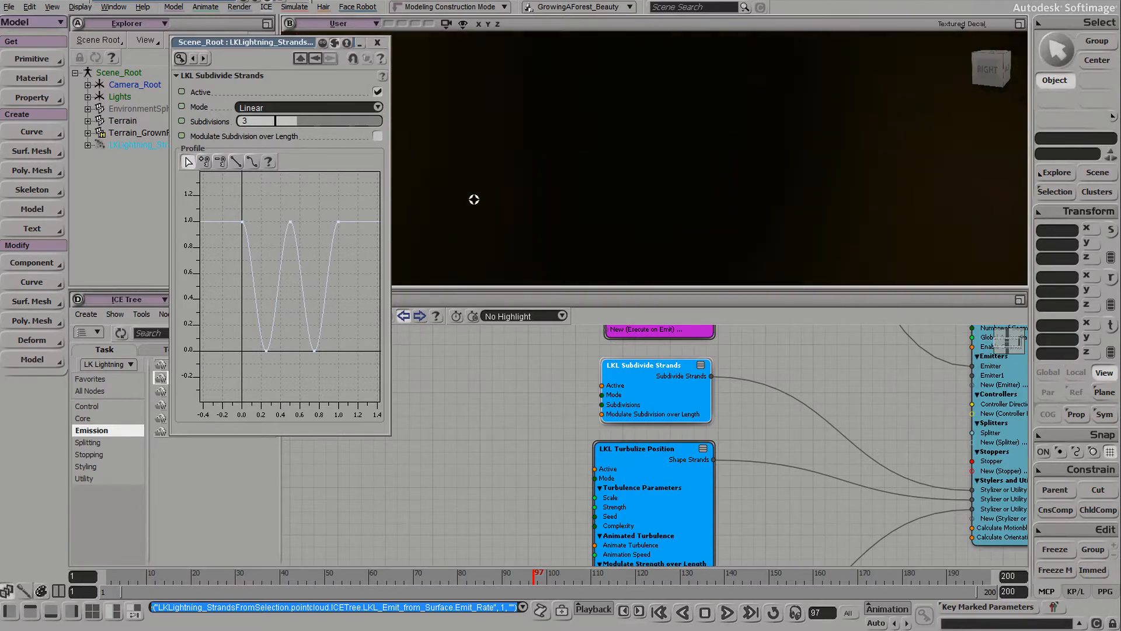
{"action": "left_click_drag", "start_coordinate": [678, 170], "coordinate": [560, 173]}
{"action": "middle_click_drag", "start_coordinate": [560, 173], "coordinate": [702, 74]}
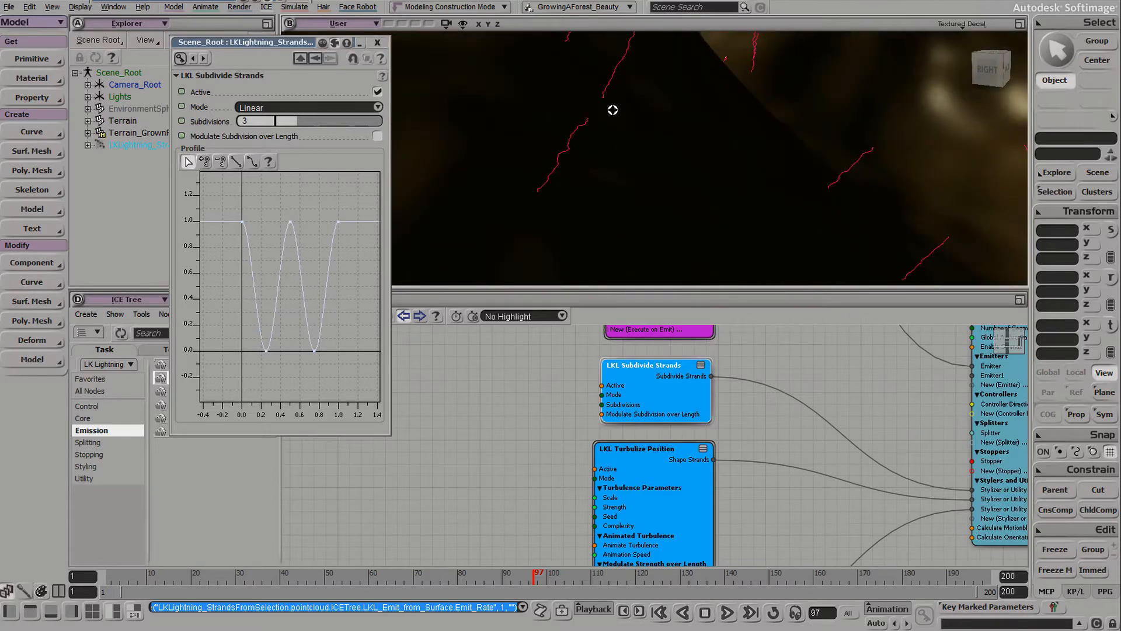
Step: Deactivate the LKL Subdivide Strands node and delete it from the ICE tree
{"action": "left_click", "coordinate": [378, 91]}
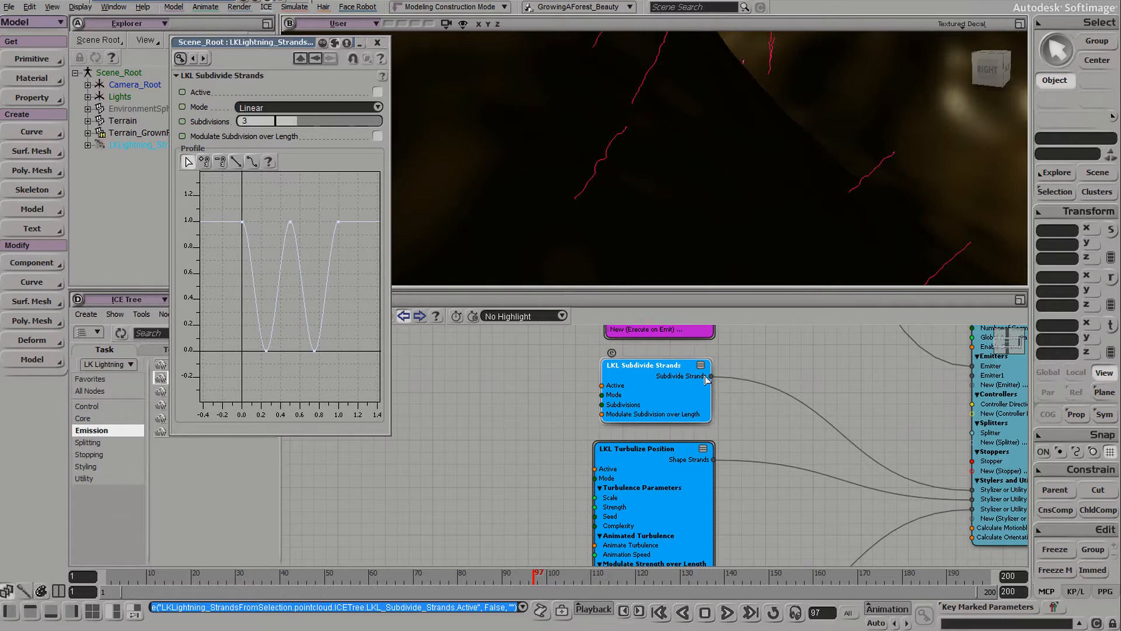
{"action": "left_click", "coordinate": [737, 412]}
{"action": "left_click", "coordinate": [660, 375]}
{"action": "key", "text": "Delete"}
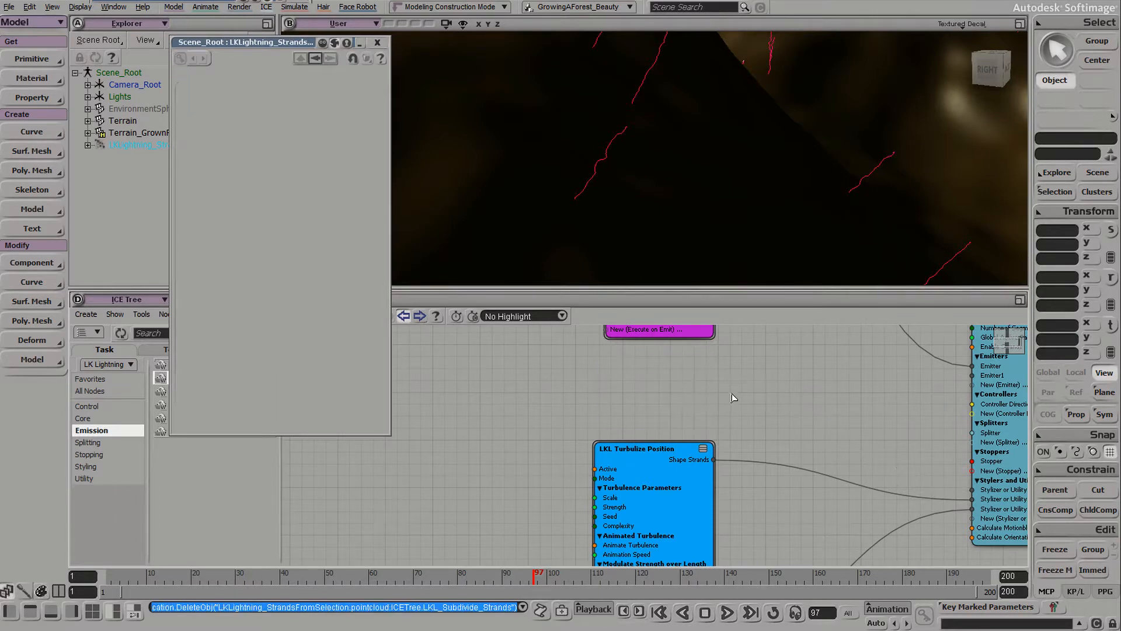
Step: Open the LKL Turbulize Position settings and toggle the node off and back on to compare its effect on the strands
{"action": "middle_click_drag", "start_coordinate": [667, 473], "coordinate": [686, 403]}
{"action": "left_click", "coordinate": [686, 403]}
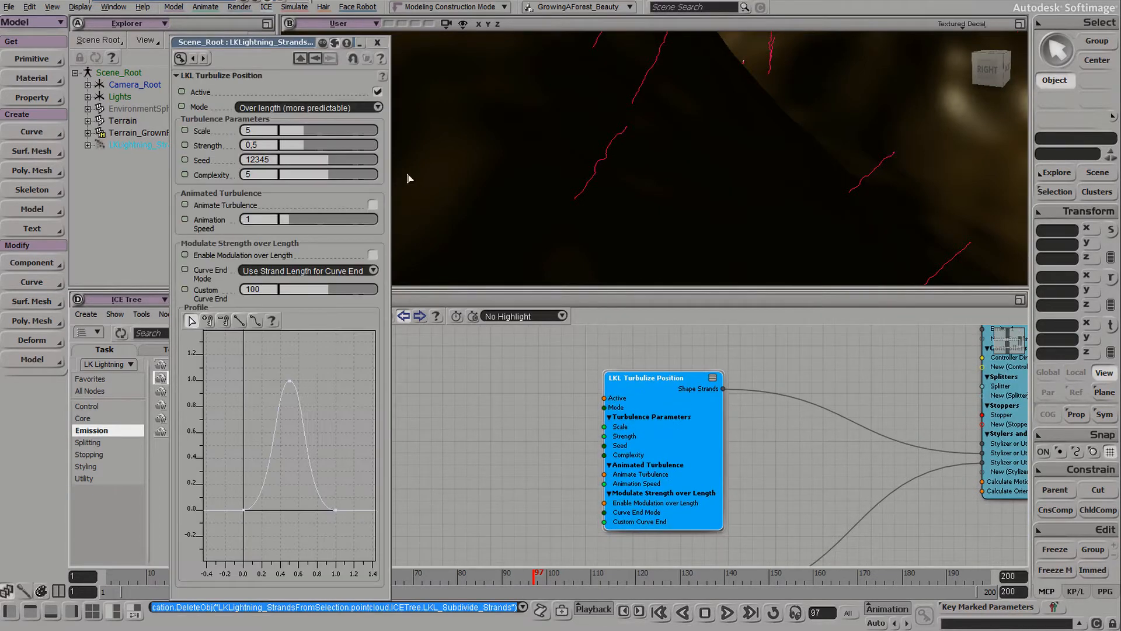
{"action": "left_click", "coordinate": [377, 92]}
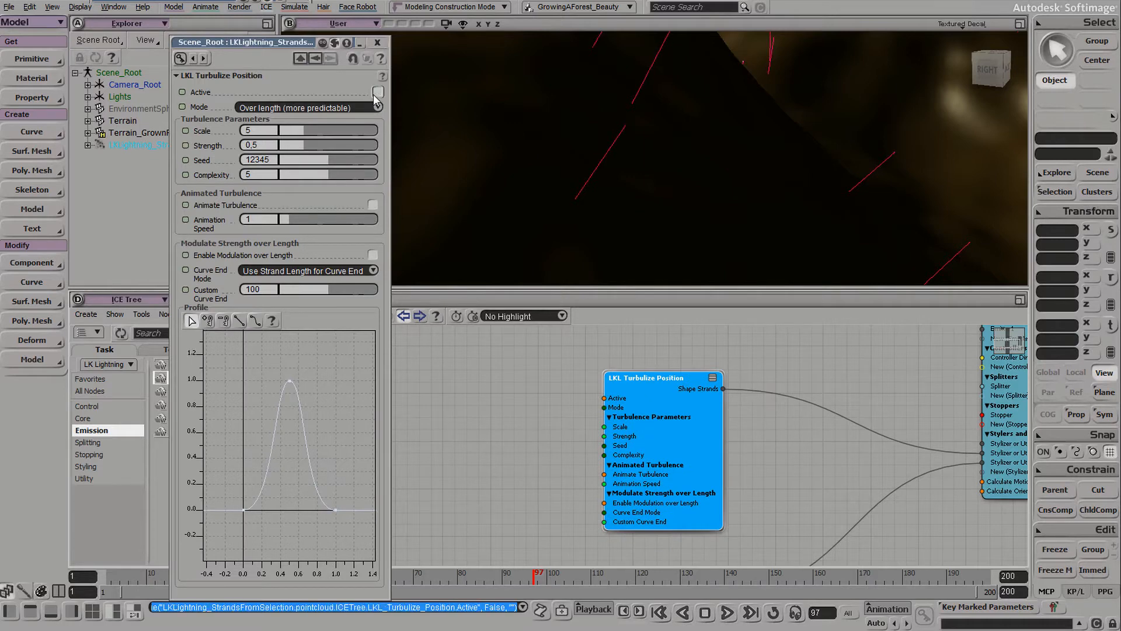
{"action": "left_click", "coordinate": [377, 92]}
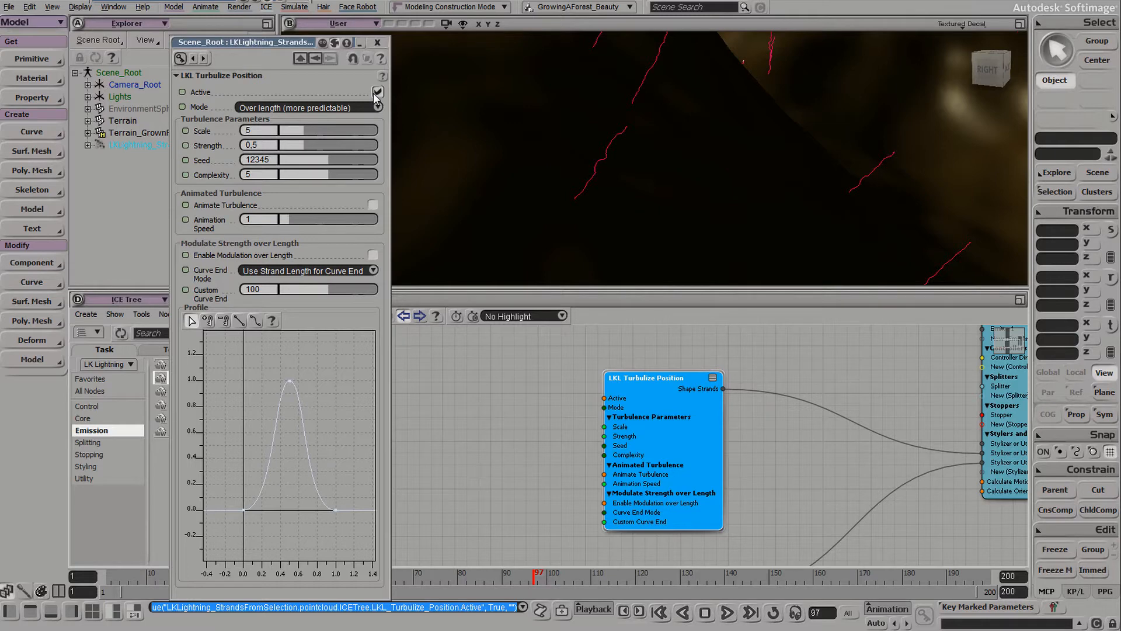
{"action": "left_click_drag", "start_coordinate": [673, 205], "coordinate": [693, 218]}
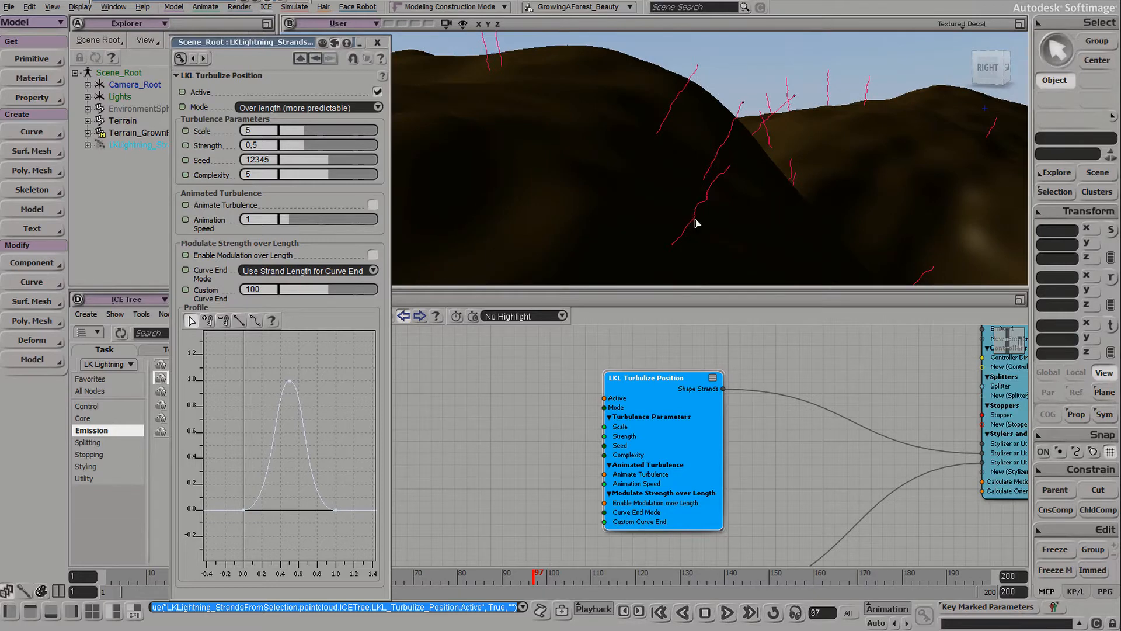
Step: Set the turbulence Strength of the LKL Turbulize Position node to 0.28 and check the strands across the terrain
{"action": "left_click", "coordinate": [276, 144]}
{"action": "key", "text": "Return"}
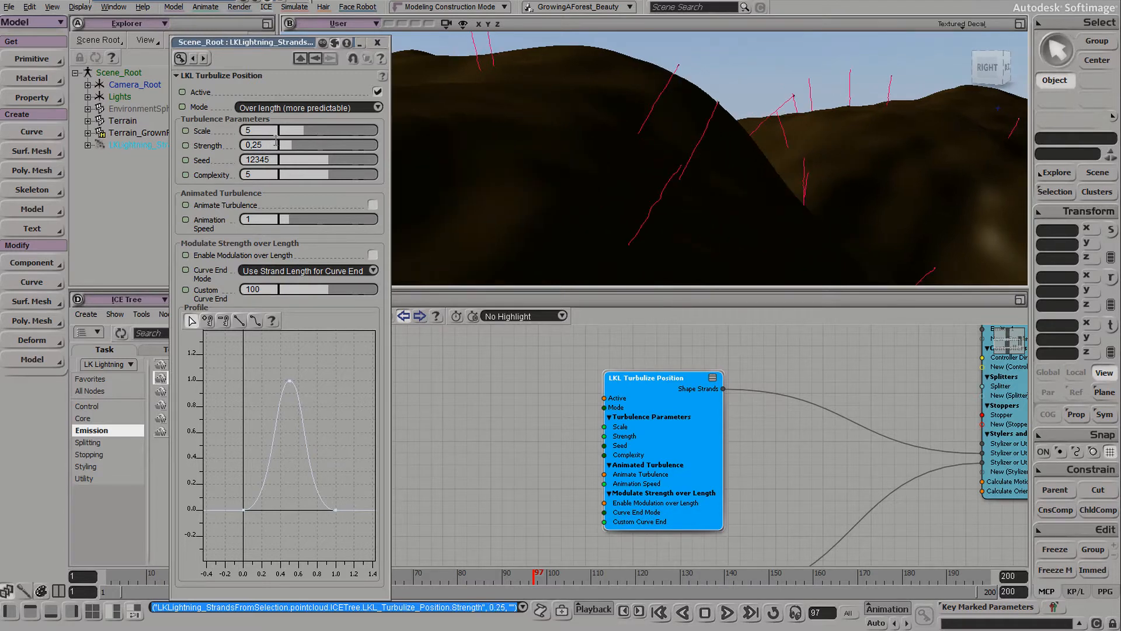
{"action": "left_click", "coordinate": [272, 146]}
{"action": "key", "text": "s"}
{"action": "right_click_drag", "start_coordinate": [559, 170], "coordinate": [585, 190]}
{"action": "middle_click_drag", "start_coordinate": [586, 190], "coordinate": [845, 99]}
{"action": "right_click_drag", "start_coordinate": [844, 99], "coordinate": [726, 150]}
{"action": "middle_click_drag", "start_coordinate": [726, 151], "coordinate": [580, 200]}
{"action": "right_click_drag", "start_coordinate": [581, 200], "coordinate": [597, 205]}
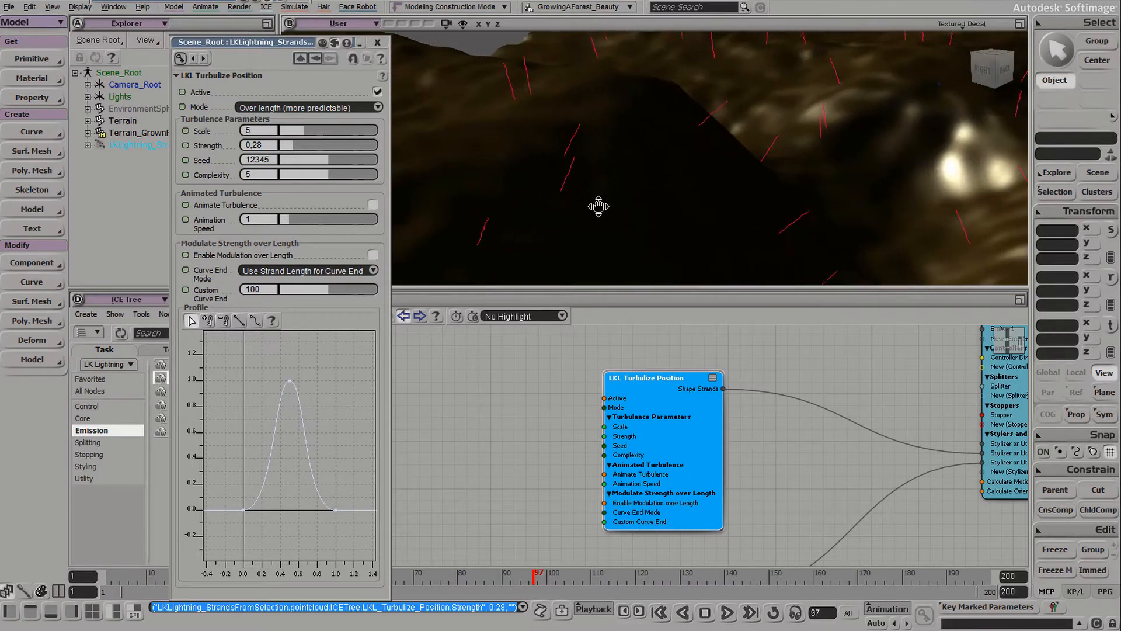
Step: Move the LKL Turbulize Position and LKL Turbulize Size nodes so they line up one directly below the other
{"action": "key", "text": "s"}
{"action": "left_click_drag", "start_coordinate": [780, 360], "coordinate": [779, 441]}
{"action": "mouse_move", "coordinate": [698, 481]}
{"action": "left_mouse_down"}
{"action": "mouse_move", "coordinate": [715, 450]}
{"action": "mouse_move", "coordinate": [699, 459]}
{"action": "left_mouse_up"}
{"action": "key", "text": "s"}
{"action": "left_click_drag", "start_coordinate": [779, 376], "coordinate": [780, 456]}
{"action": "middle_click_drag", "start_coordinate": [780, 455], "coordinate": [681, 426]}
{"action": "left_click_drag", "start_coordinate": [653, 429], "coordinate": [699, 399]}
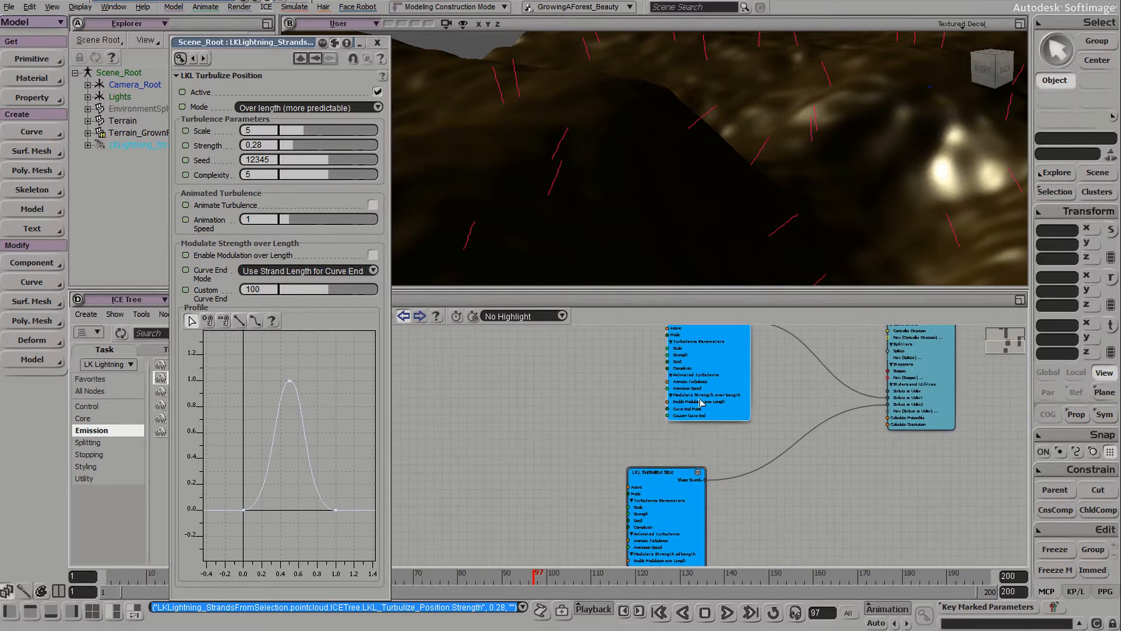
{"action": "left_click_drag", "start_coordinate": [660, 479], "coordinate": [724, 464]}
{"action": "left_click", "coordinate": [775, 448]}
{"action": "left_click", "coordinate": [774, 481]}
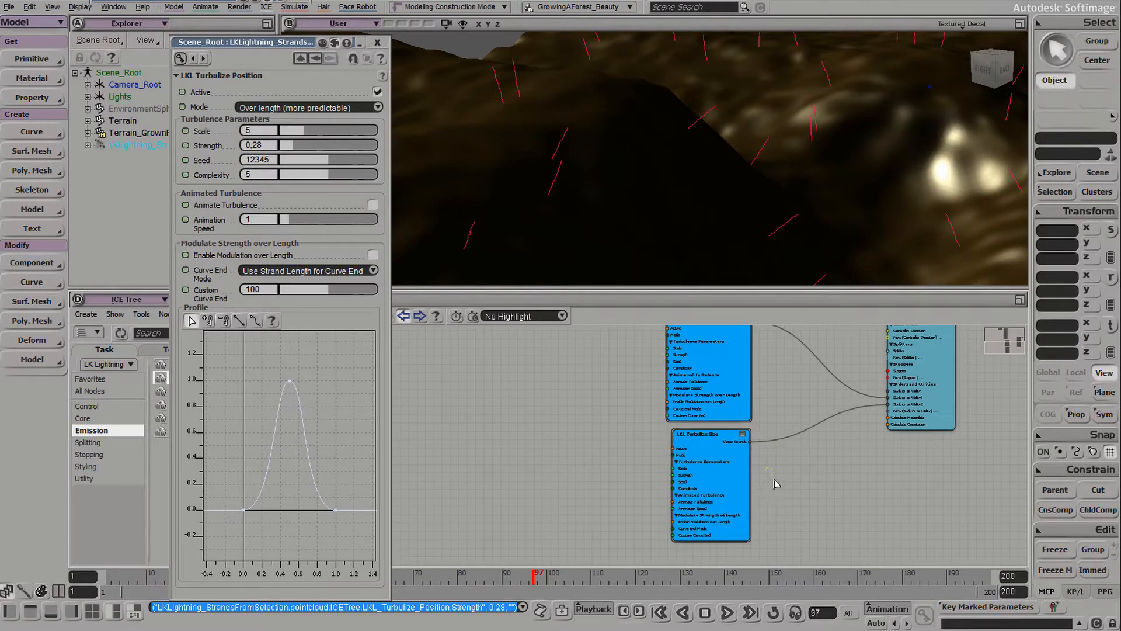
Step: Open the LKL Turbulize Size settings, then delete that node from the ICE tree and close its empty settings window
{"action": "key", "text": "s"}
{"action": "middle_click_drag", "start_coordinate": [641, 435], "coordinate": [741, 463]}
{"action": "left_click_drag", "start_coordinate": [752, 469], "coordinate": [726, 400]}
{"action": "middle_click_drag", "start_coordinate": [768, 433], "coordinate": [801, 442]}
{"action": "key", "text": "s"}
{"action": "left_click_drag", "start_coordinate": [717, 377], "coordinate": [714, 383]}
{"action": "key", "text": "s"}
{"action": "middle_click_drag", "start_coordinate": [552, 158], "coordinate": [507, 181]}
{"action": "left_click_drag", "start_coordinate": [642, 138], "coordinate": [677, 246]}
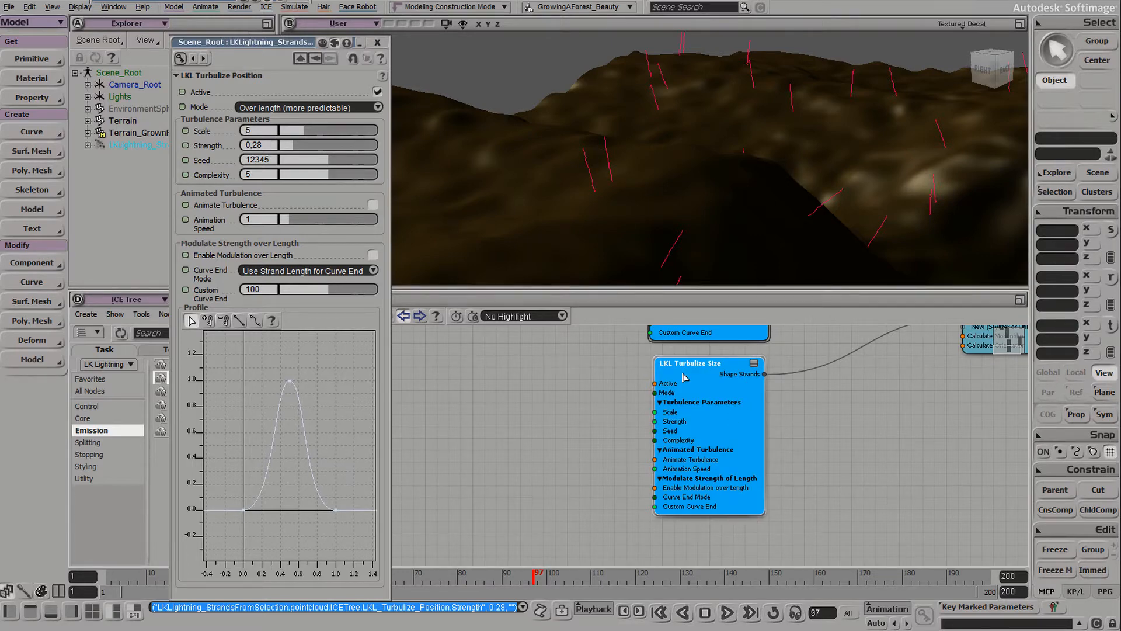
{"action": "double_click", "coordinate": [705, 405]}
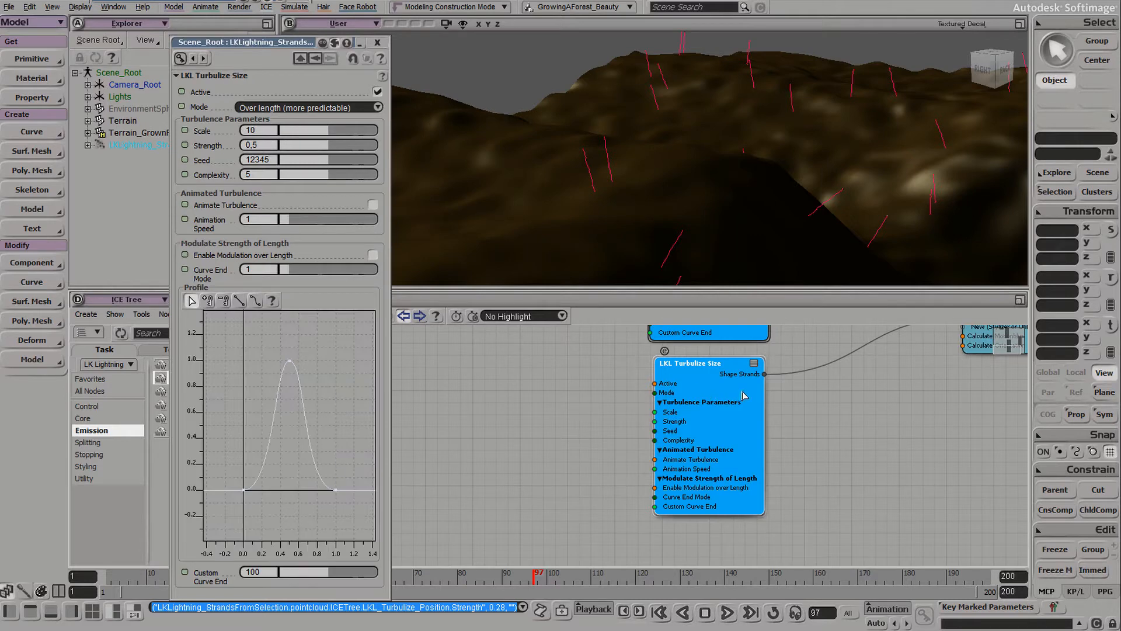
{"action": "key", "text": "Delete"}
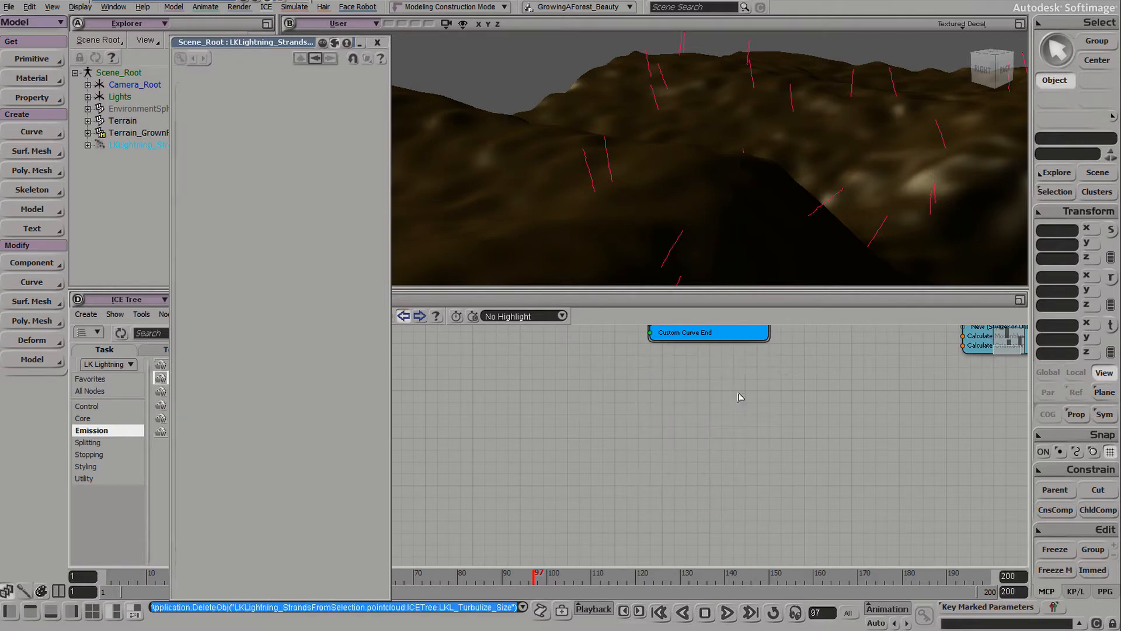
{"action": "left_click", "coordinate": [378, 42]}
Step: Move the main LKL node and ICETree node up, and bring the surface emitter and its geometry node closer to them
{"action": "key", "text": "a"}
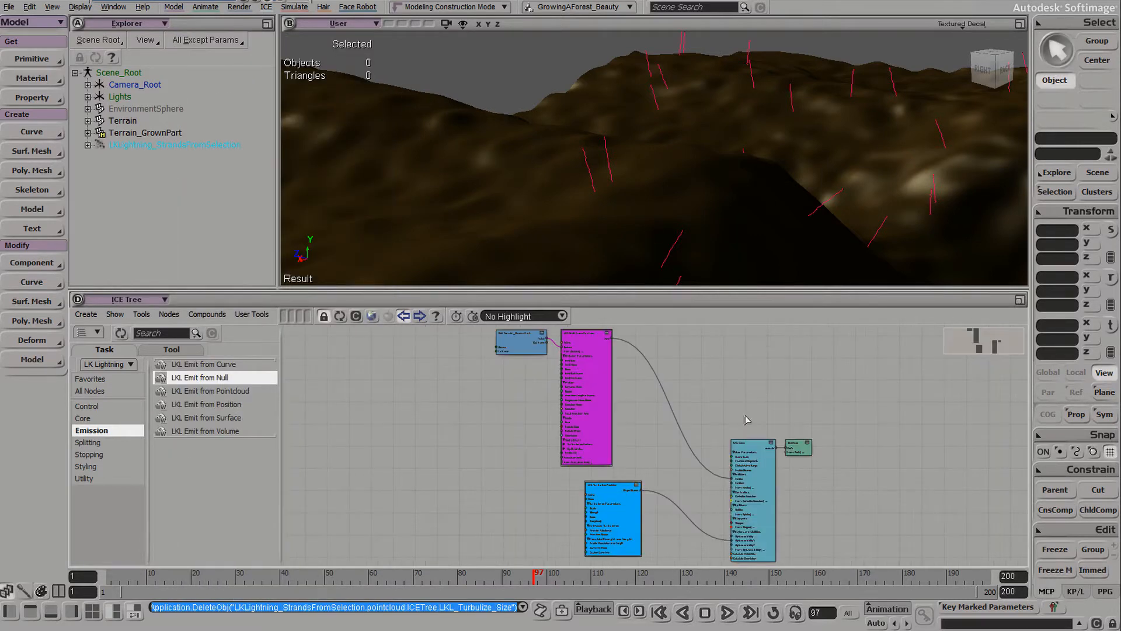
{"action": "left_click_drag", "start_coordinate": [795, 471], "coordinate": [797, 472]}
{"action": "left_click_drag", "start_coordinate": [751, 498], "coordinate": [745, 412]}
{"action": "left_click_drag", "start_coordinate": [635, 435], "coordinate": [663, 447]}
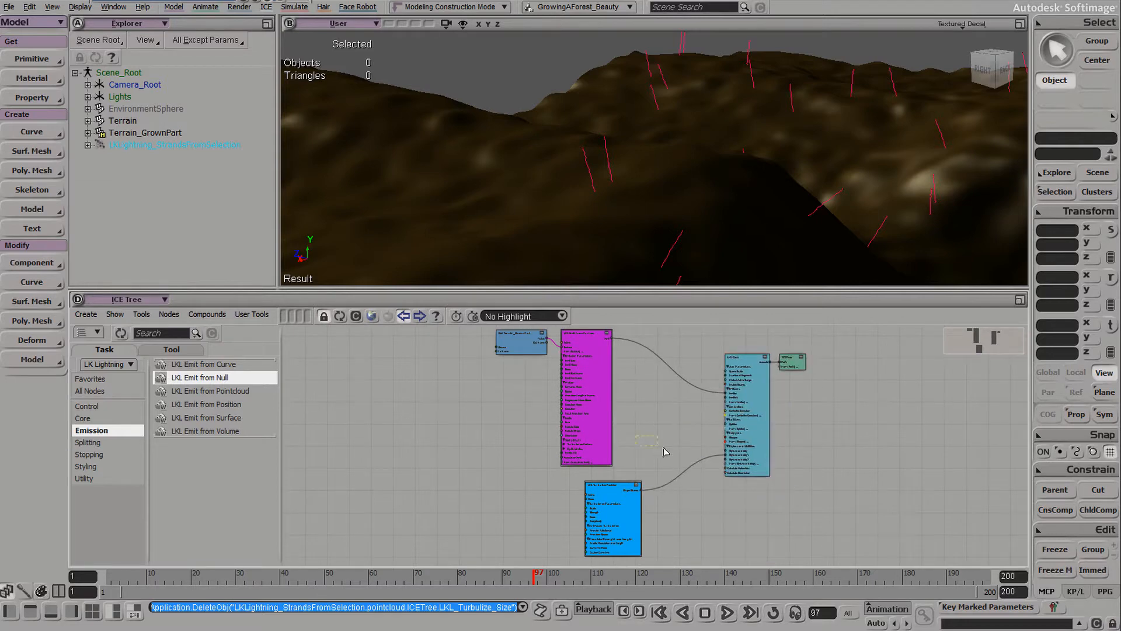
{"action": "middle_click_drag", "start_coordinate": [591, 390], "coordinate": [617, 381]}
Step: Open the LKL Emit from Surface settings, try Single Emission as the Emit Mode, and restore Constant Emission
{"action": "key", "text": "s"}
{"action": "mouse_move", "coordinate": [682, 197]}
{"action": "right_mouse_down"}
{"action": "mouse_move", "coordinate": [669, 191]}
{"action": "mouse_move", "coordinate": [665, 202]}
{"action": "right_mouse_up"}
{"action": "double_click", "coordinate": [619, 339]}
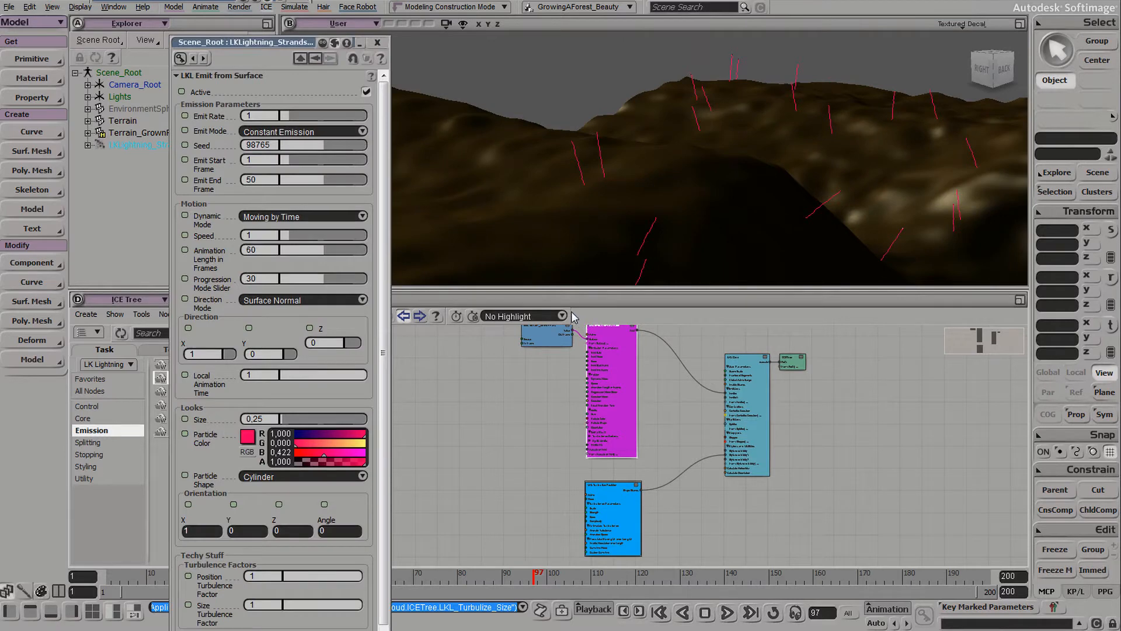
{"action": "left_click", "coordinate": [292, 133]}
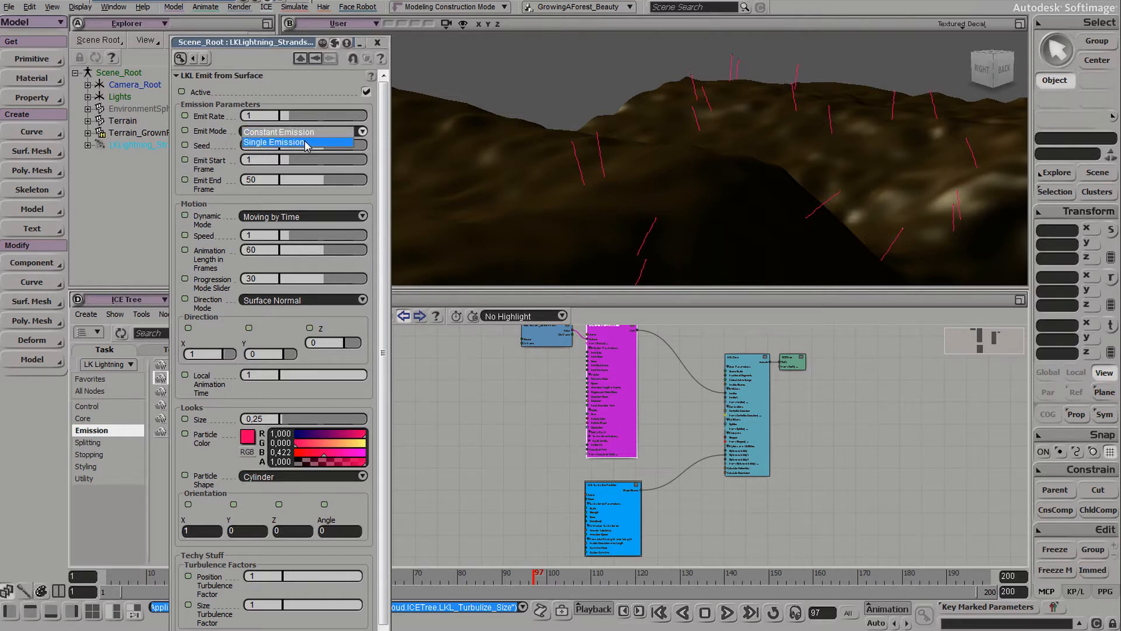
{"action": "left_click", "coordinate": [304, 142]}
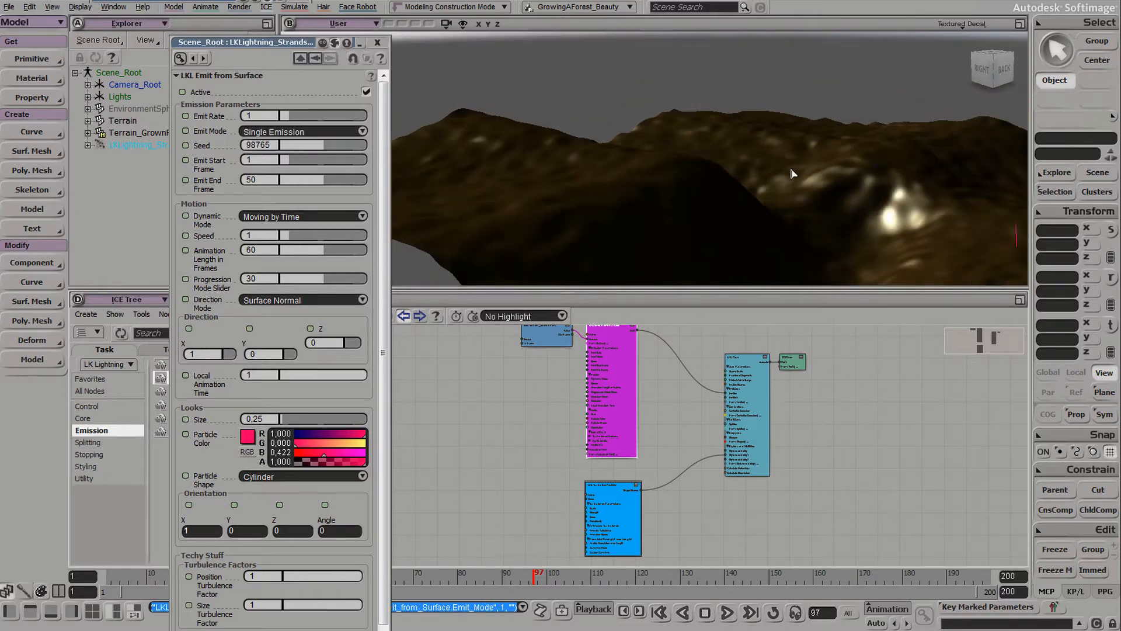
{"action": "left_click", "coordinate": [294, 133]}
{"action": "left_click", "coordinate": [293, 124]}
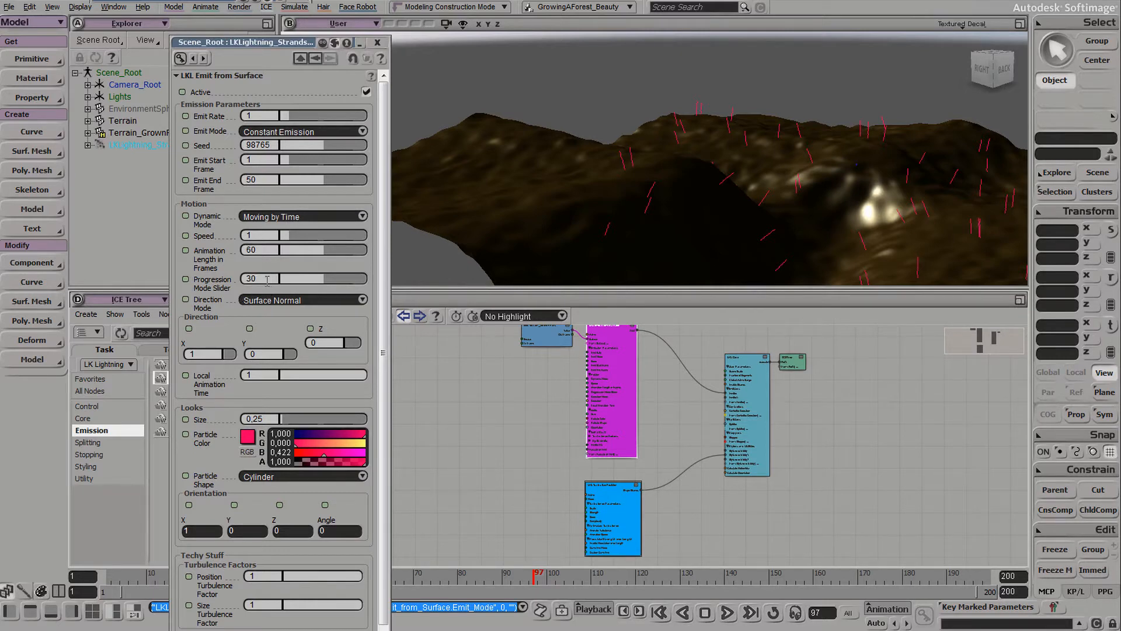
Step: Try the Moving by Progress Slider dynamic mode with the progression slider at 42.462, and restore Moving by Time
{"action": "left_click", "coordinate": [349, 219]}
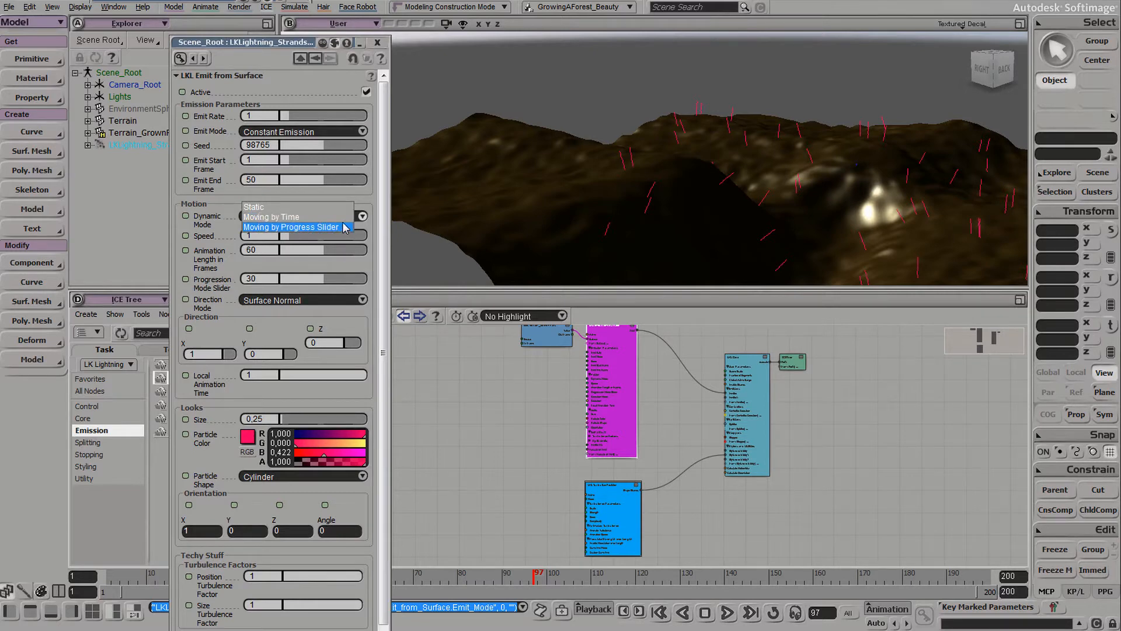
{"action": "left_click", "coordinate": [345, 227]}
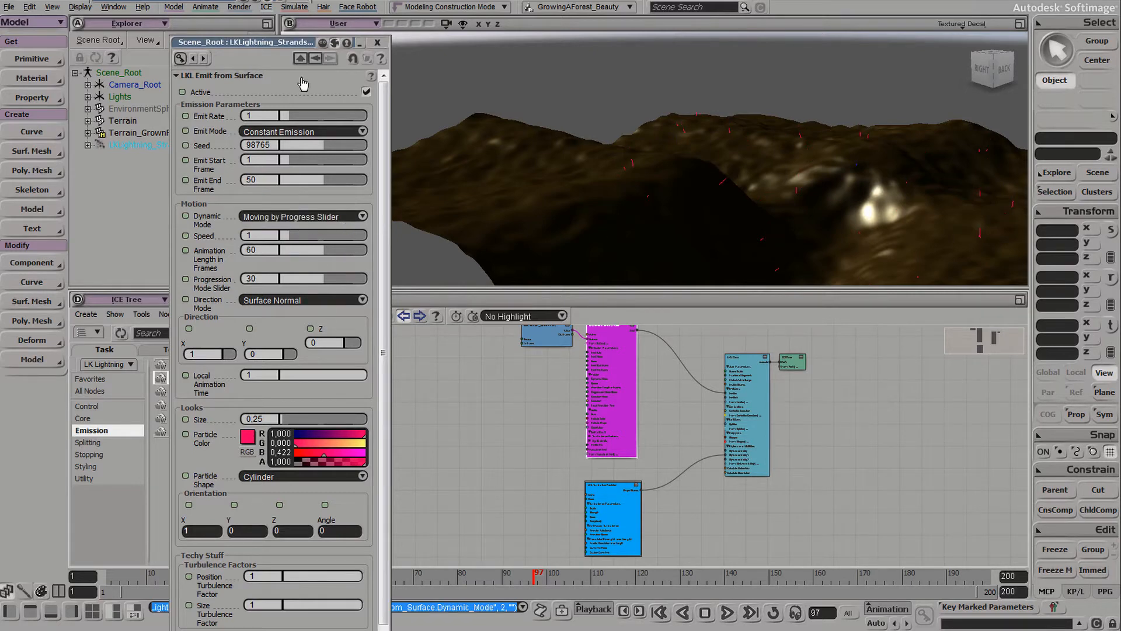
{"action": "left_click_drag", "start_coordinate": [321, 274], "coordinate": [343, 285]}
{"action": "left_click", "coordinate": [327, 216]}
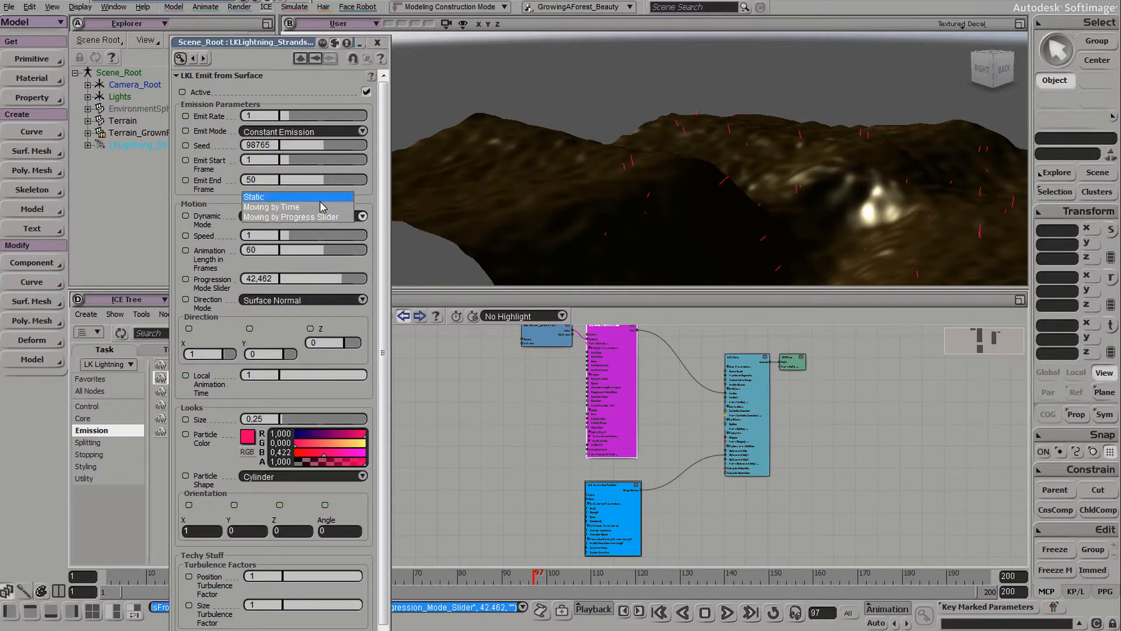
{"action": "left_click", "coordinate": [310, 205]}
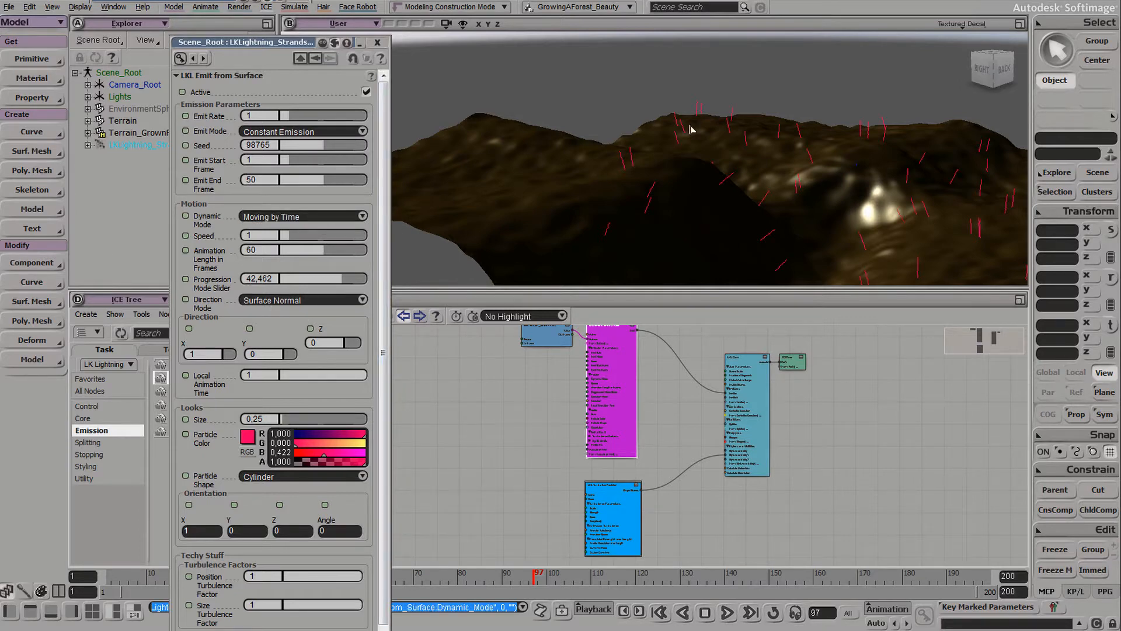
Step: Examine the strands up close, review the remaining LKL Emit from Surface settings, and dismiss the settings window
{"action": "key", "text": "s"}
{"action": "middle_click_drag", "start_coordinate": [728, 160], "coordinate": [621, 220]}
{"action": "key", "text": "s"}
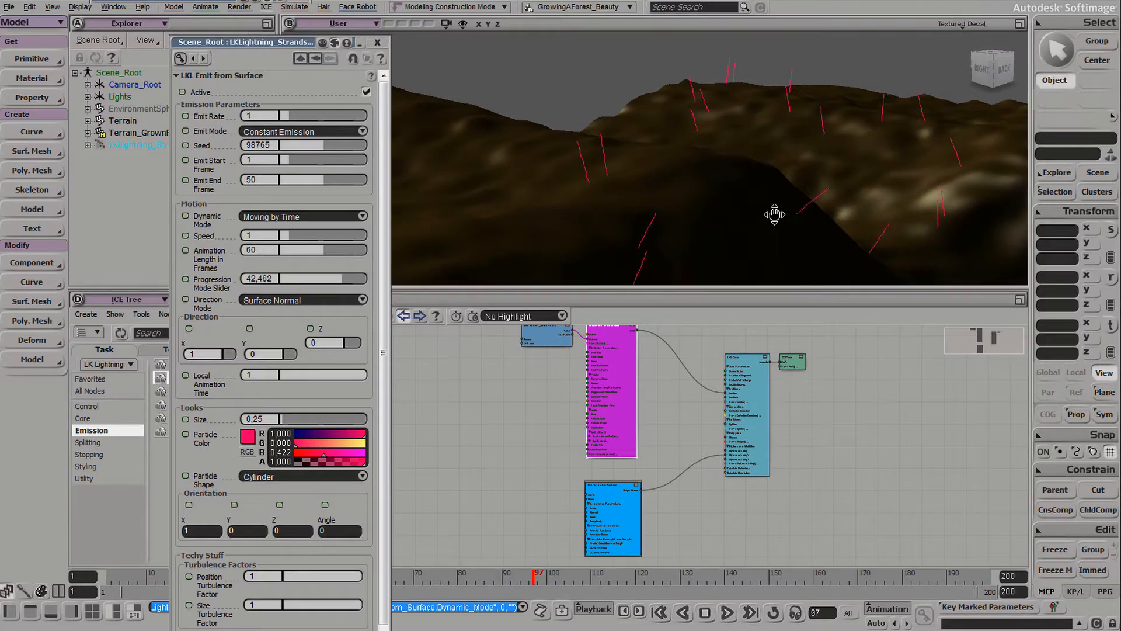
{"action": "left_click_drag", "start_coordinate": [773, 212], "coordinate": [752, 195]}
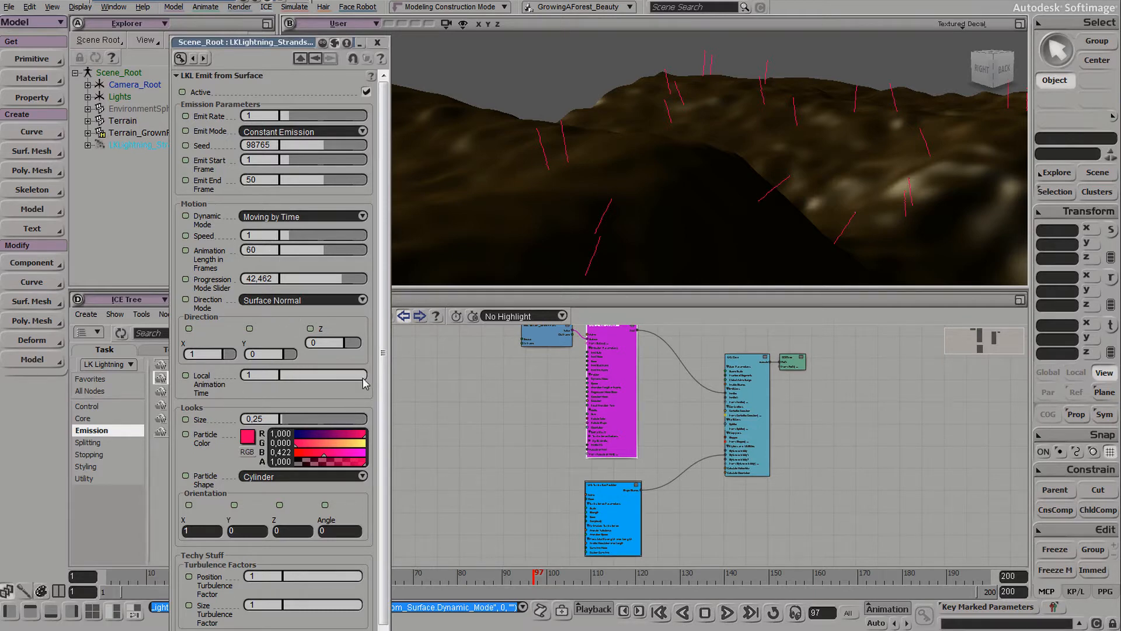
{"action": "left_click_drag", "start_coordinate": [364, 382], "coordinate": [382, 367]}
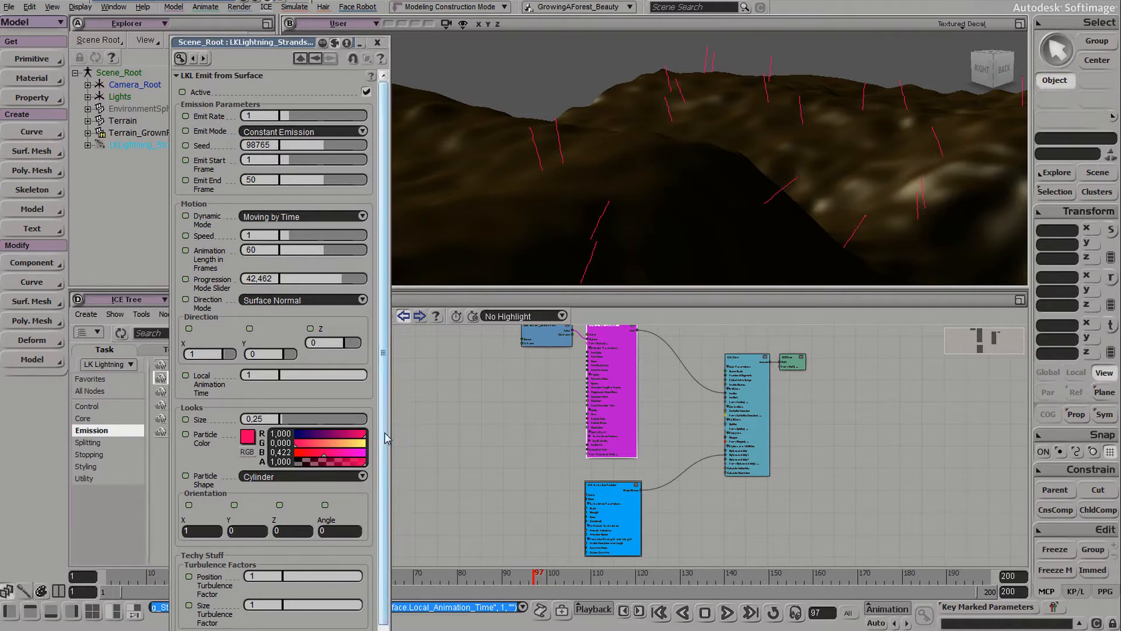
{"action": "scroll", "coordinate": [350, 543], "scroll_direction": "down", "scroll_amount": 2}
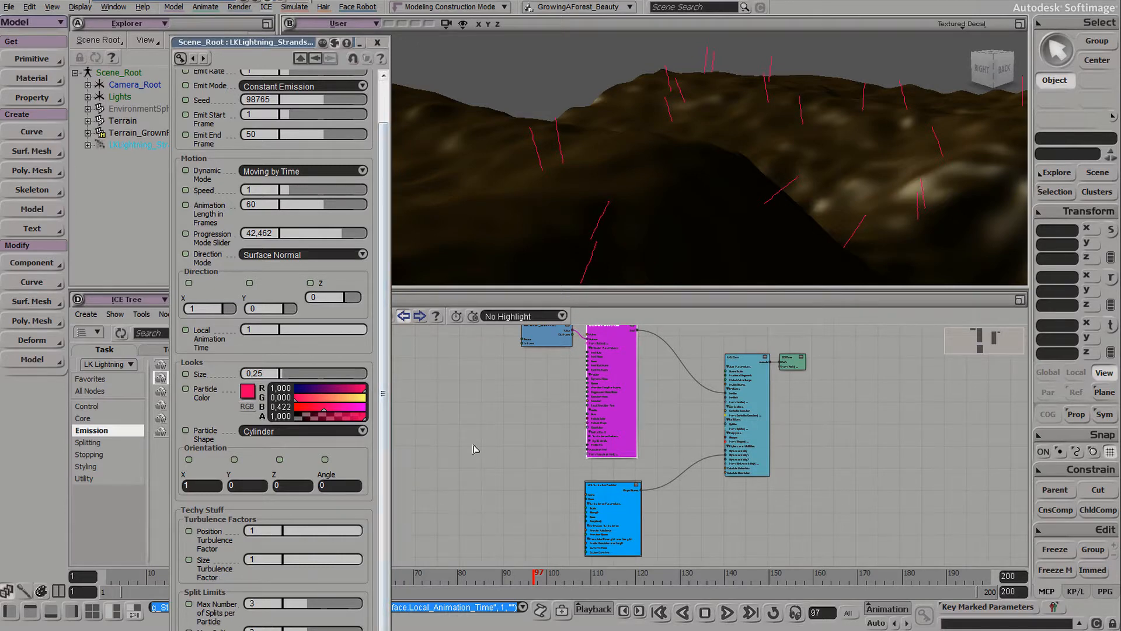
{"action": "left_click", "coordinate": [359, 43]}
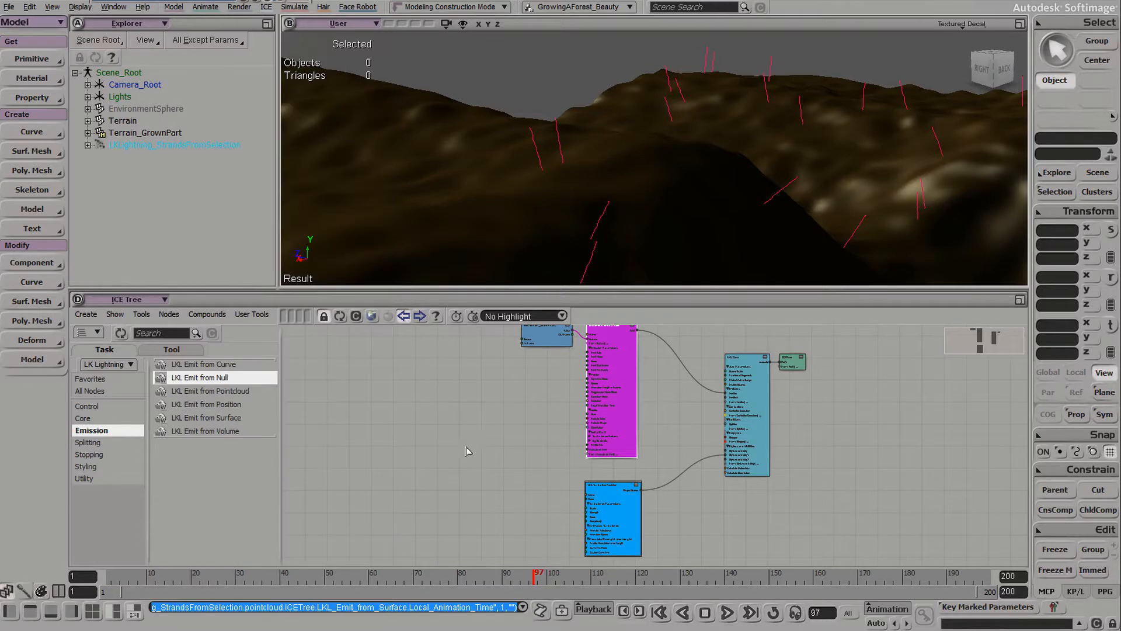
Step: Add an LKL Split at random Segments node to the ICE tree and move LKL Turbulize Position to make room for it
{"action": "left_click", "coordinate": [100, 443]}
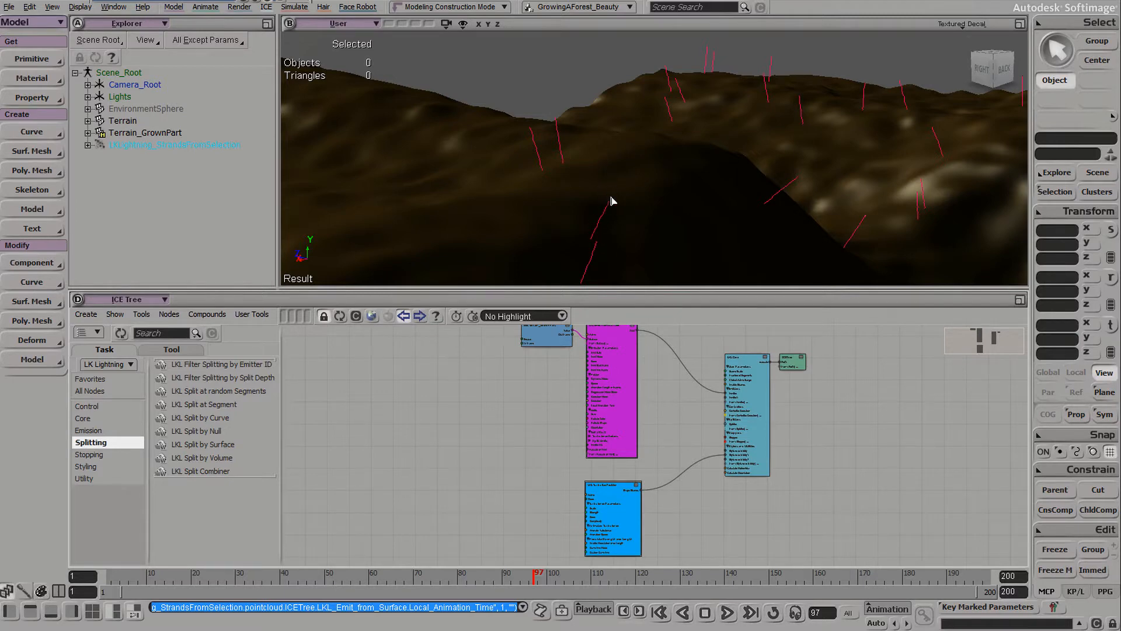
{"action": "left_click_drag", "start_coordinate": [221, 391], "coordinate": [496, 443]}
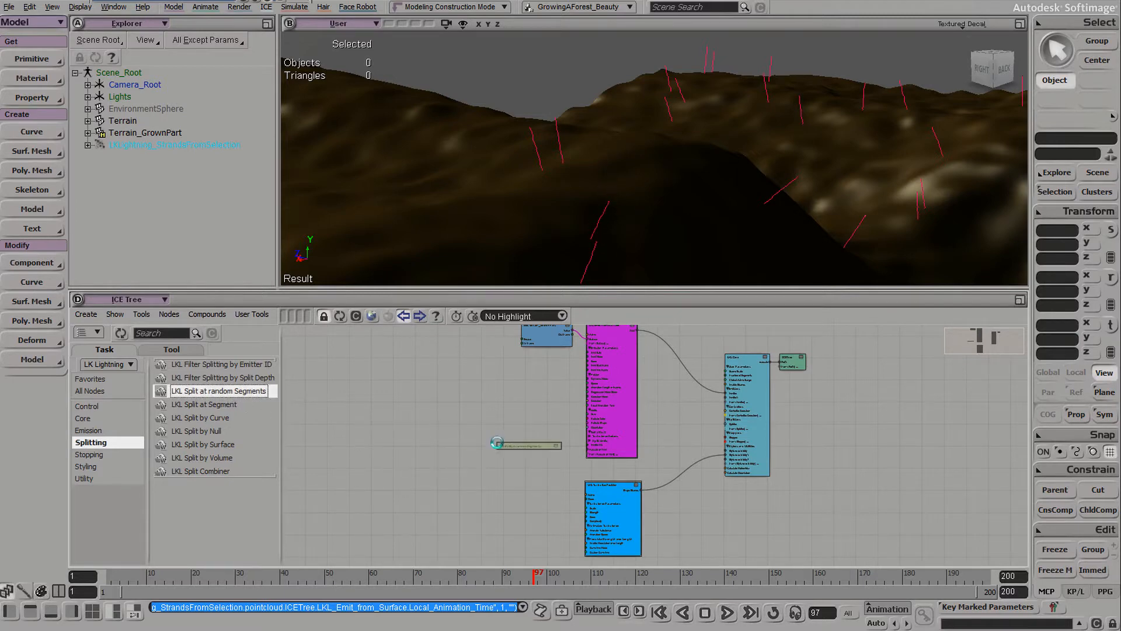
{"action": "key", "text": "f"}
{"action": "scroll", "coordinate": [663, 431], "scroll_direction": "down", "scroll_amount": 3}
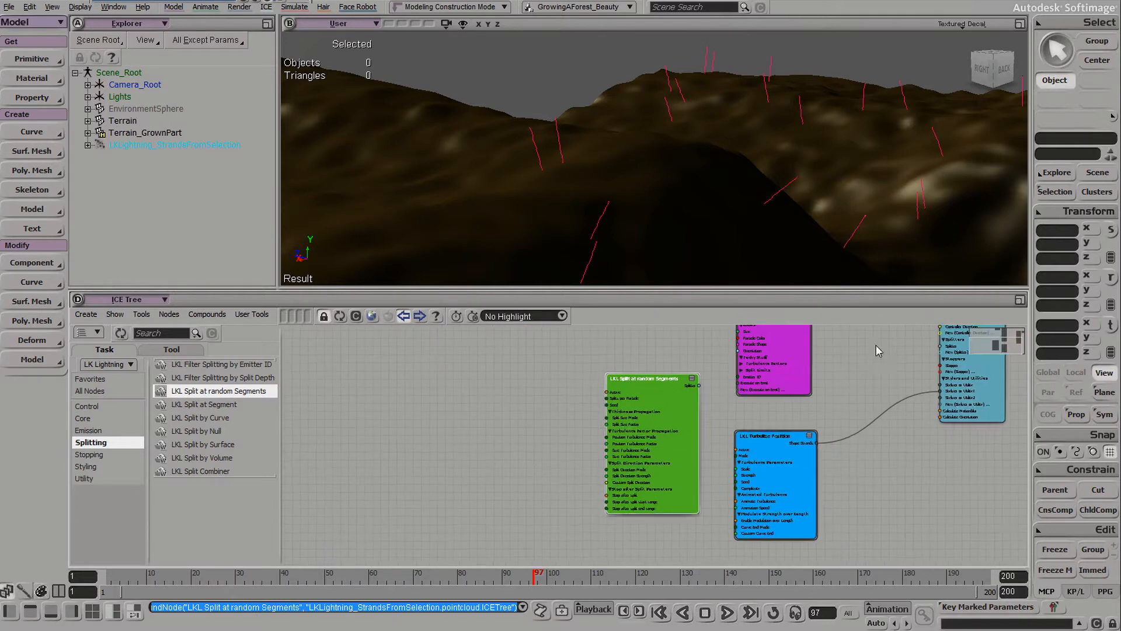
{"action": "scroll", "coordinate": [876, 347], "scroll_direction": "down", "scroll_amount": 1}
{"action": "middle_click_drag", "start_coordinate": [846, 385], "coordinate": [714, 446]}
{"action": "left_click_drag", "start_coordinate": [815, 498], "coordinate": [758, 462]}
{"action": "middle_click_drag", "start_coordinate": [592, 555], "coordinate": [601, 460]}
{"action": "left_click_drag", "start_coordinate": [573, 428], "coordinate": [579, 501]}
{"action": "scroll", "coordinate": [496, 444], "scroll_direction": "up", "scroll_amount": 2}
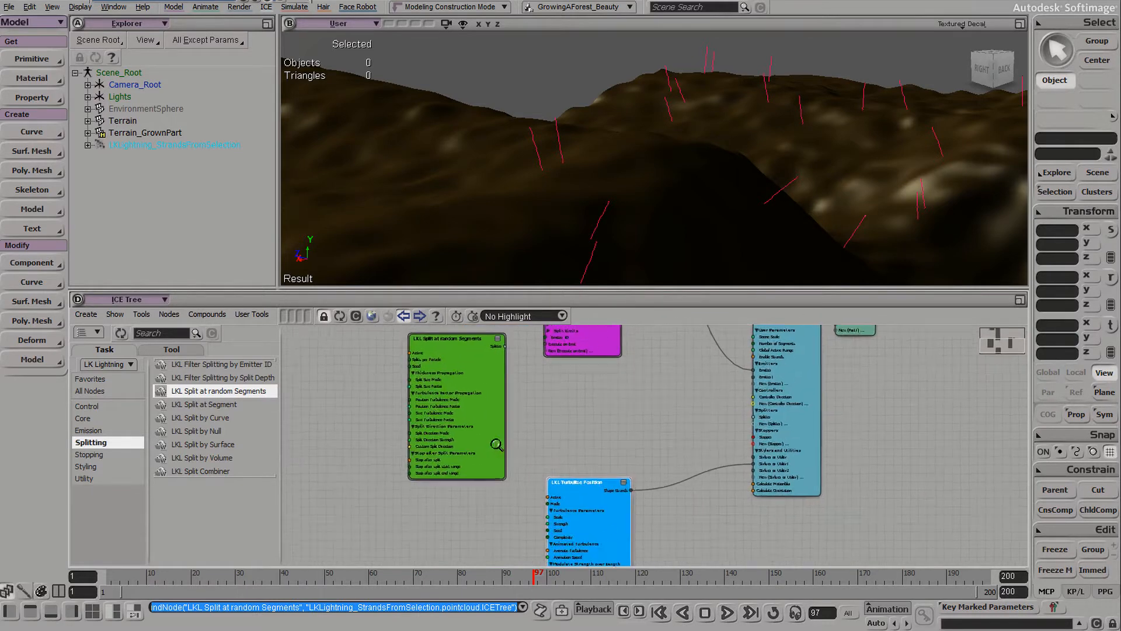
{"action": "scroll", "coordinate": [590, 375], "scroll_direction": "up", "scroll_amount": 3}
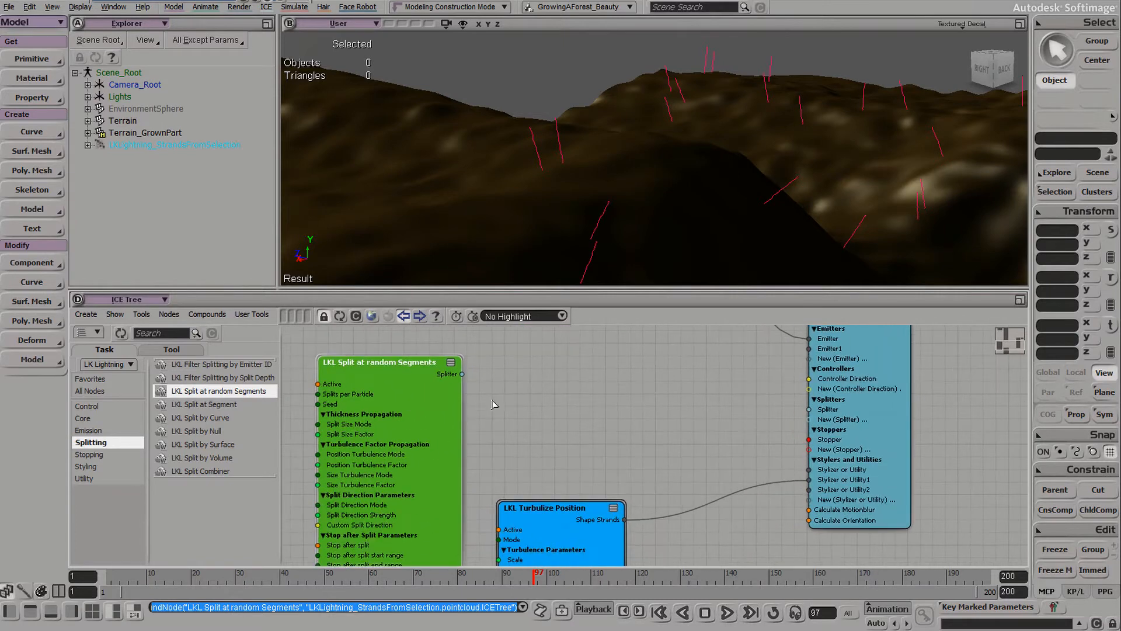
Step: Connect the LKL Split at random Segments output to the main LKL node's Splitter input and open the split node's settings
{"action": "left_click_drag", "start_coordinate": [462, 373], "coordinate": [822, 413]}
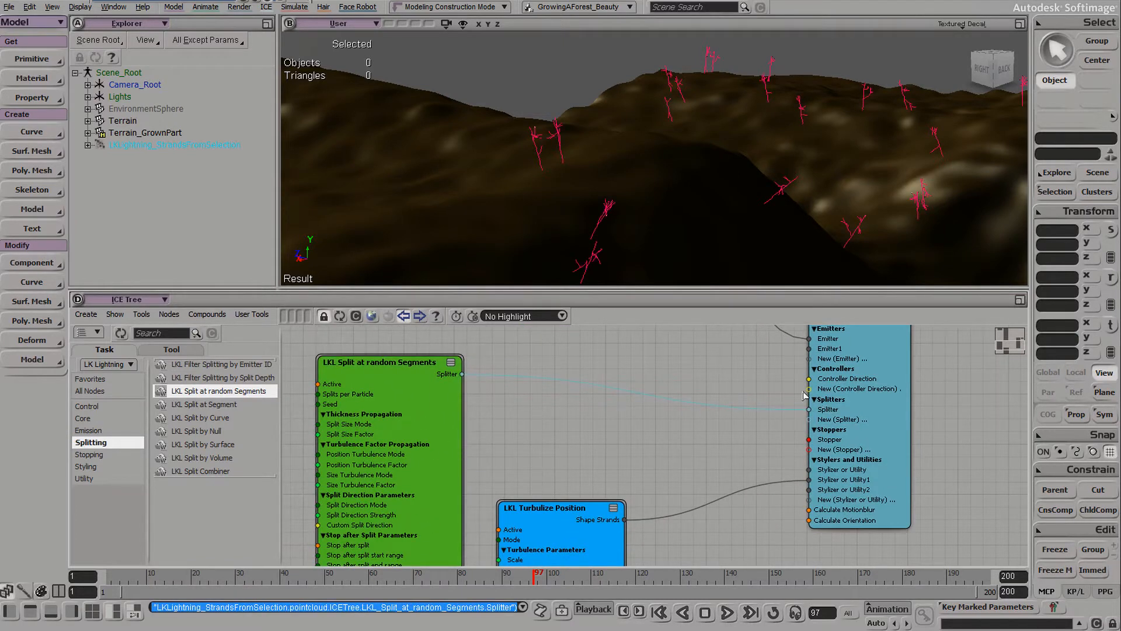
{"action": "left_click_drag", "start_coordinate": [661, 237], "coordinate": [665, 178]}
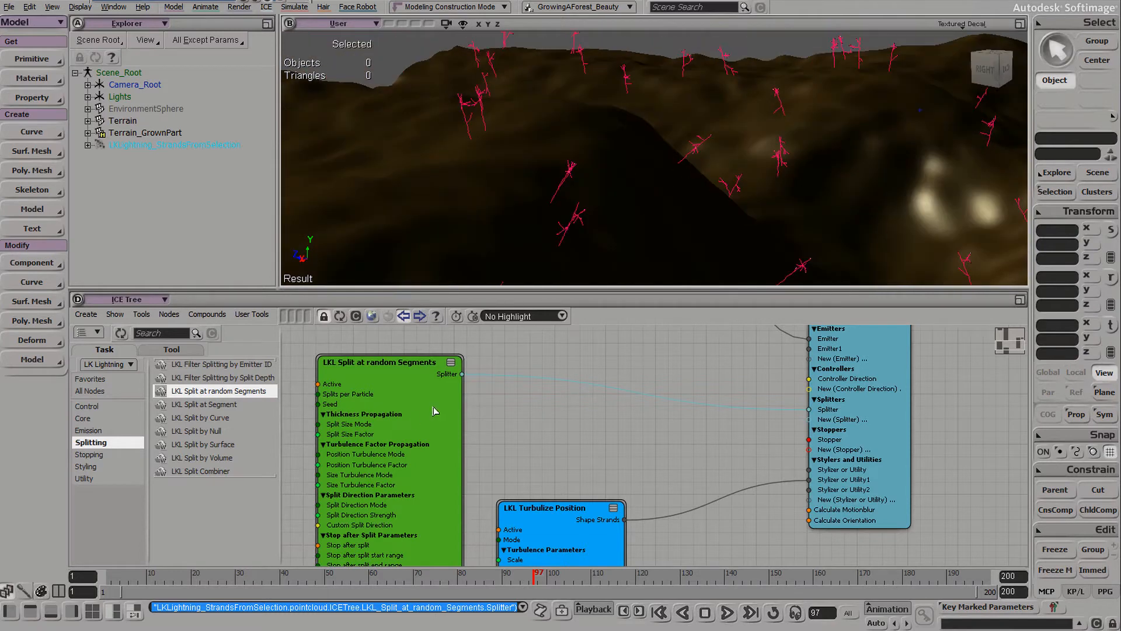
{"action": "left_click_drag", "start_coordinate": [402, 415], "coordinate": [415, 400]}
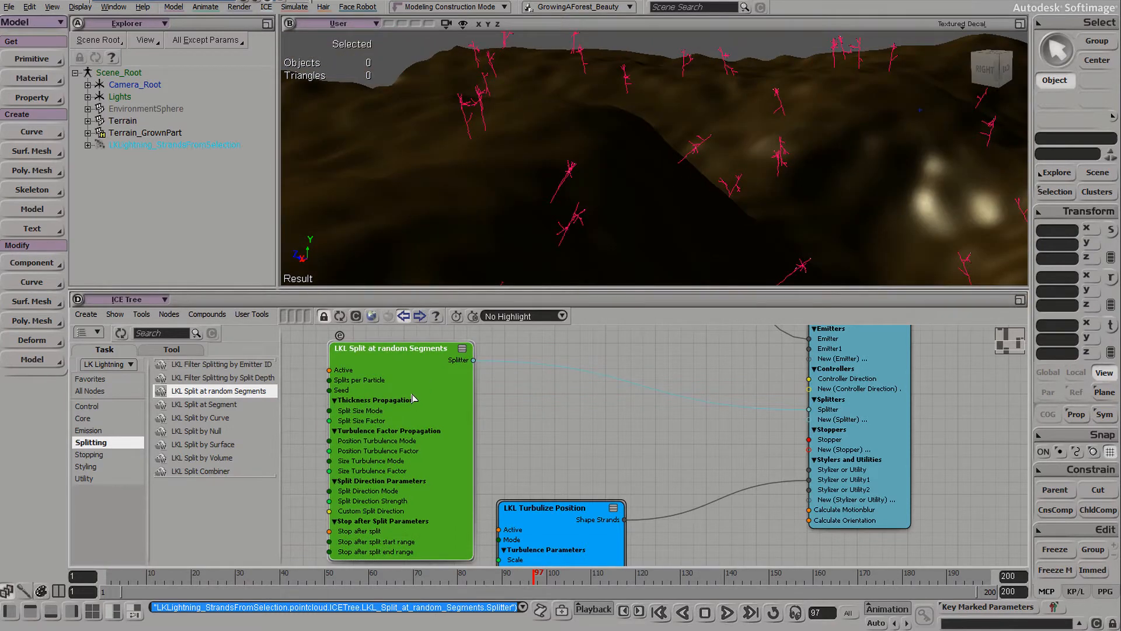
{"action": "double_click", "coordinate": [413, 398]}
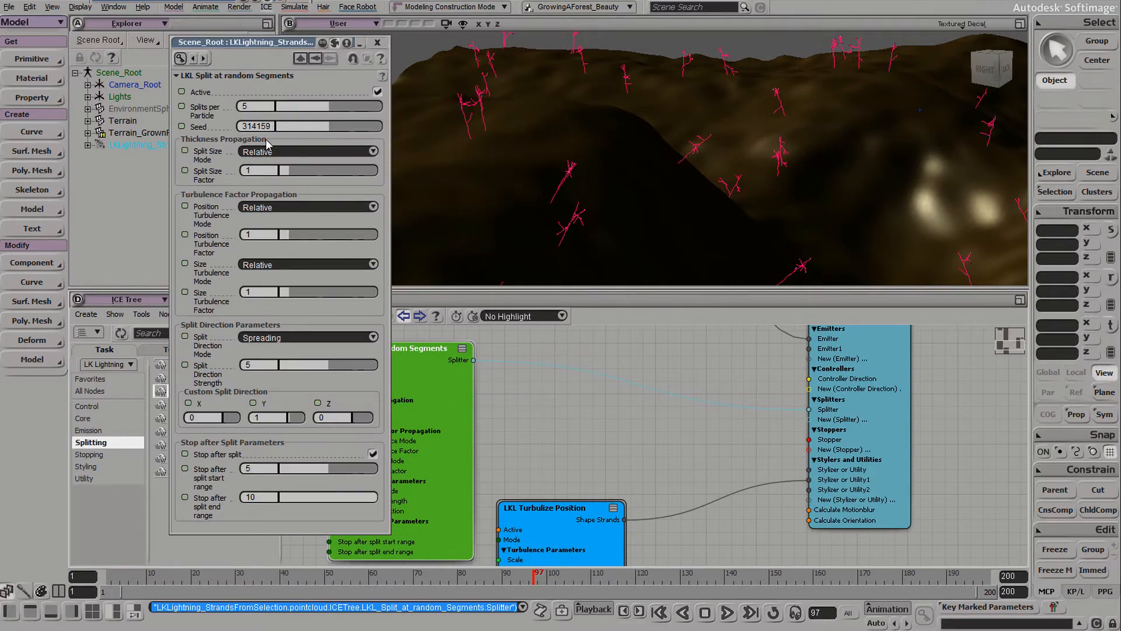
Step: Set Splits per Particle to 10 for the LKL Split at random Segments node and view the strands on the terrain
{"action": "left_click_drag", "start_coordinate": [712, 212], "coordinate": [643, 200]}
{"action": "left_click_drag", "start_coordinate": [576, 185], "coordinate": [551, 206]}
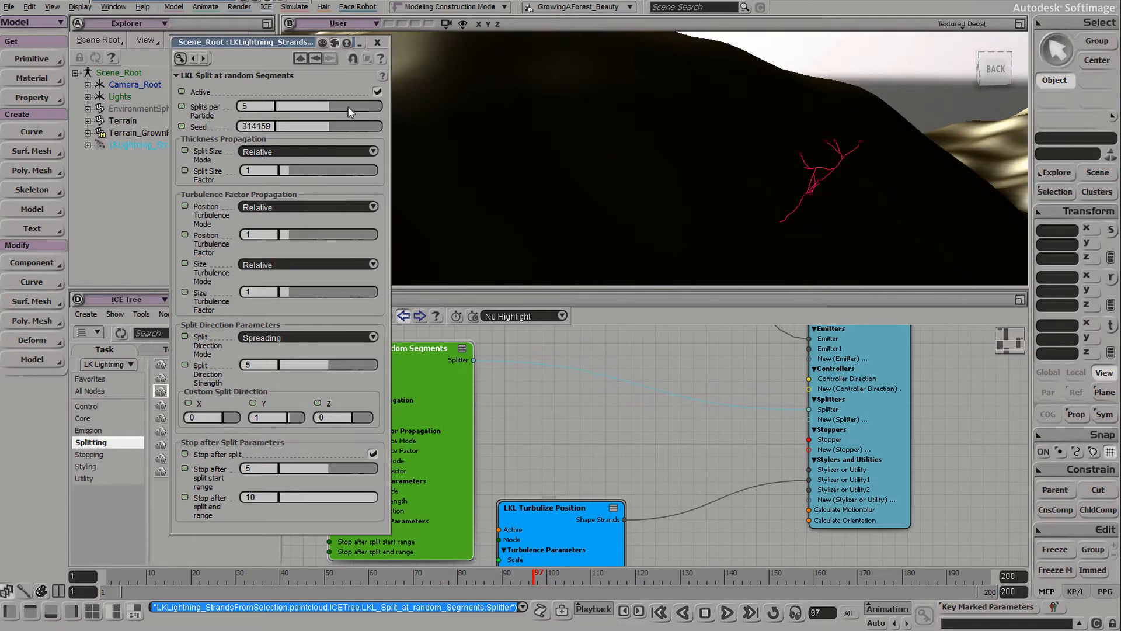
{"action": "left_click_drag", "start_coordinate": [348, 106], "coordinate": [424, 112]}
{"action": "left_click_drag", "start_coordinate": [660, 174], "coordinate": [904, 167]}
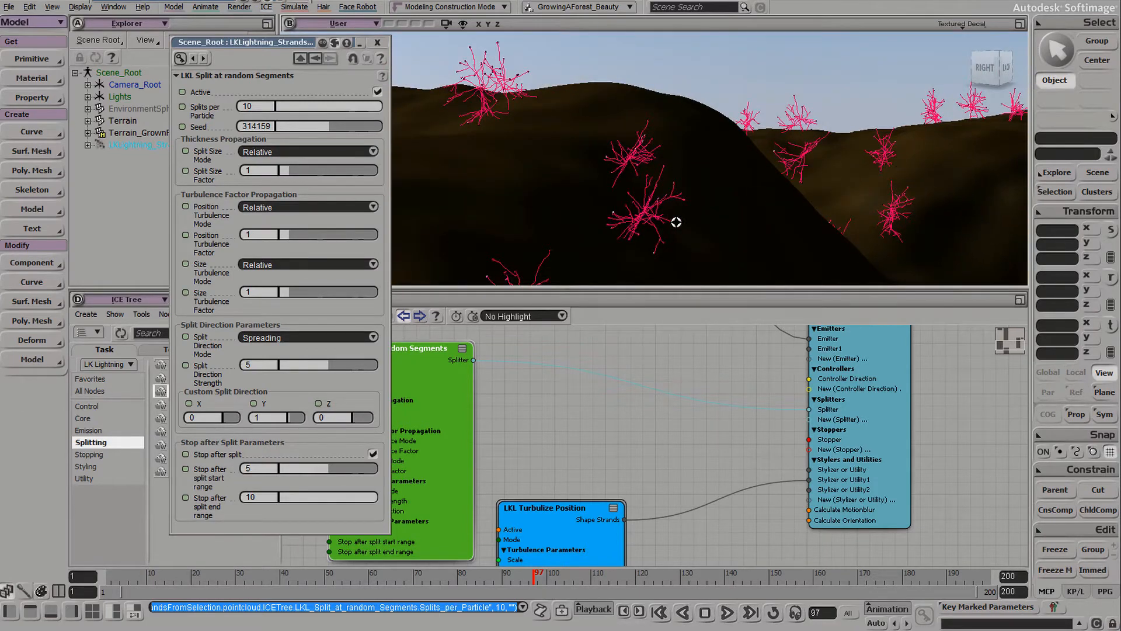
{"action": "left_click_drag", "start_coordinate": [676, 220], "coordinate": [751, 215]}
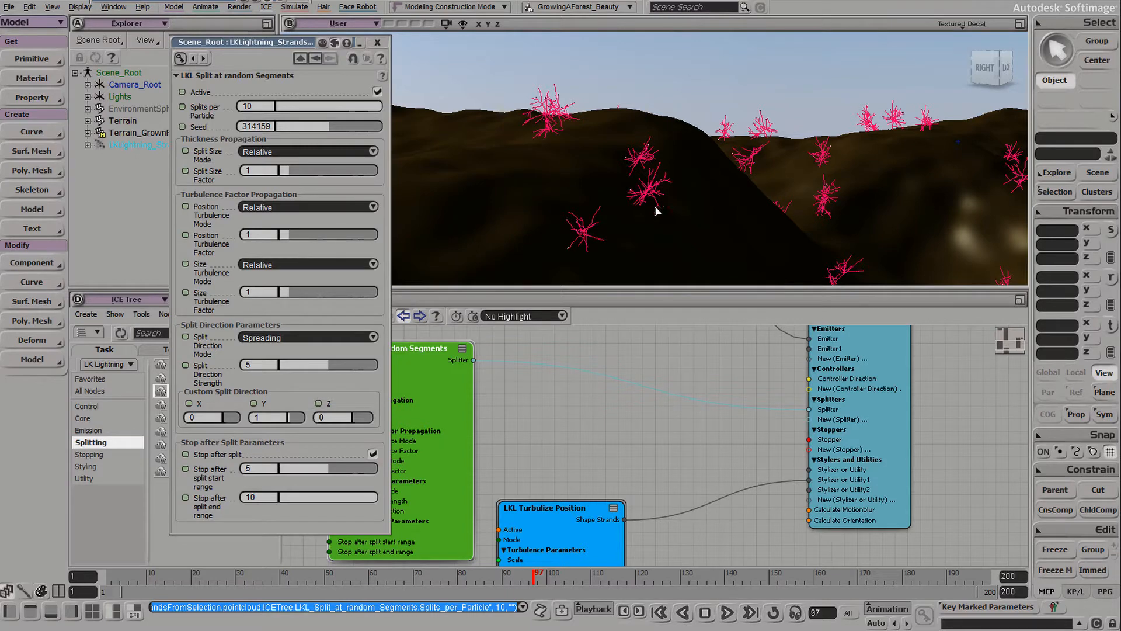
Step: Lower the Split Direction Strength of the random-segments split to 1.224
{"action": "middle_click_drag", "start_coordinate": [649, 134], "coordinate": [575, 213]}
{"action": "left_click_drag", "start_coordinate": [293, 363], "coordinate": [286, 363]}
{"action": "key", "text": "s"}
{"action": "right_click_drag", "start_coordinate": [713, 201], "coordinate": [667, 188]}
{"action": "left_click_drag", "start_coordinate": [288, 365], "coordinate": [289, 364]}
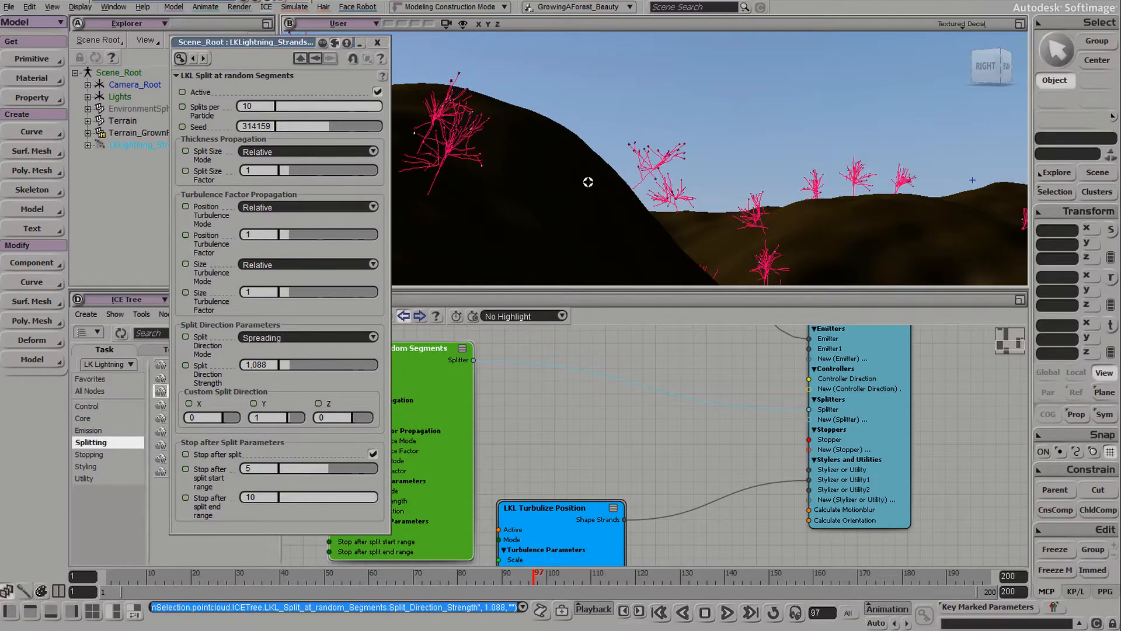
{"action": "mouse_move", "coordinate": [588, 180]}
{"action": "right_mouse_down"}
{"action": "mouse_move", "coordinate": [635, 218]}
{"action": "mouse_move", "coordinate": [648, 211]}
{"action": "mouse_move", "coordinate": [601, 190]}
{"action": "right_mouse_up"}
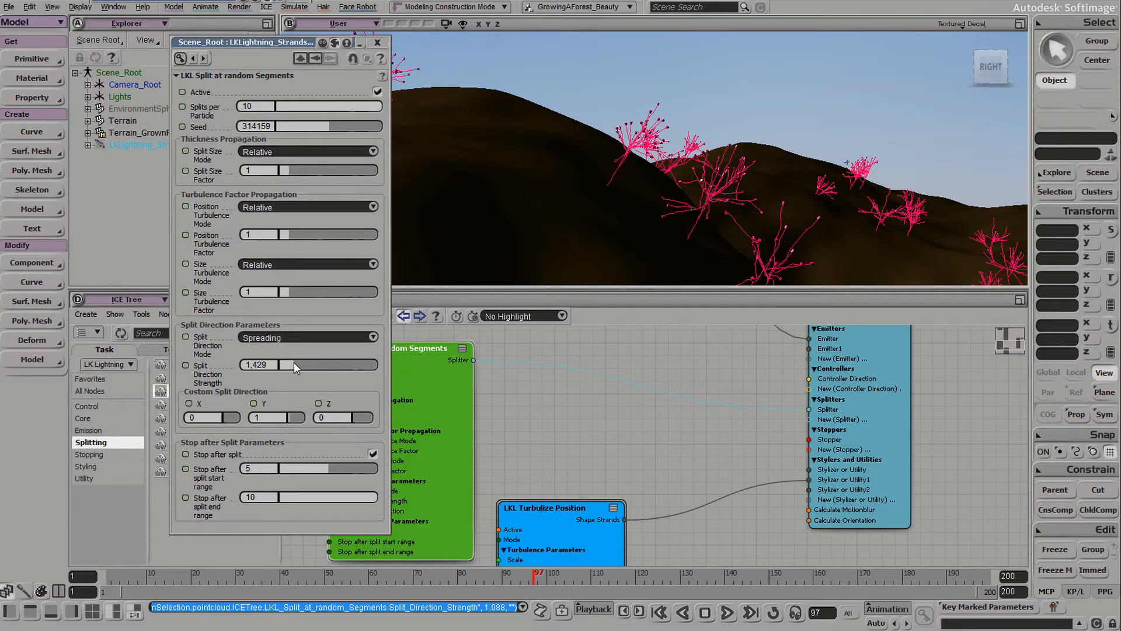
{"action": "left_click_drag", "start_coordinate": [293, 362], "coordinate": [292, 362]}
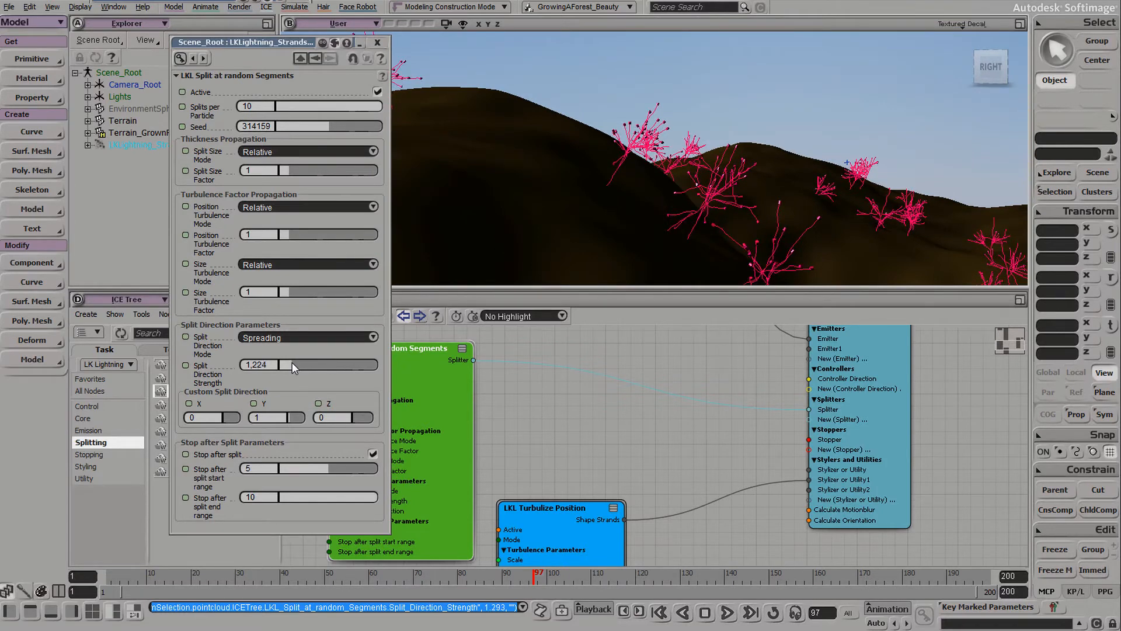
Step: Examine the branched strands across the terrain and up close from several angles, checking how the branches spread
{"action": "right_click_drag", "start_coordinate": [733, 135], "coordinate": [719, 168]}
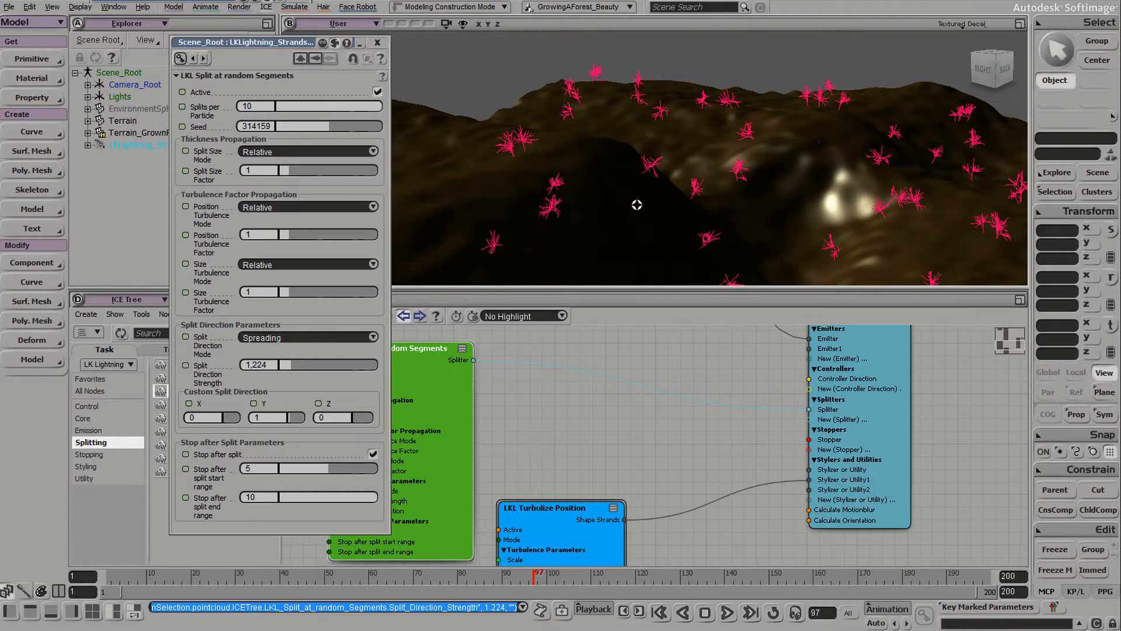
{"action": "right_click_drag", "start_coordinate": [637, 205], "coordinate": [652, 187]}
{"action": "middle_click_drag", "start_coordinate": [652, 188], "coordinate": [484, 241]}
{"action": "left_click_drag", "start_coordinate": [483, 242], "coordinate": [614, 209]}
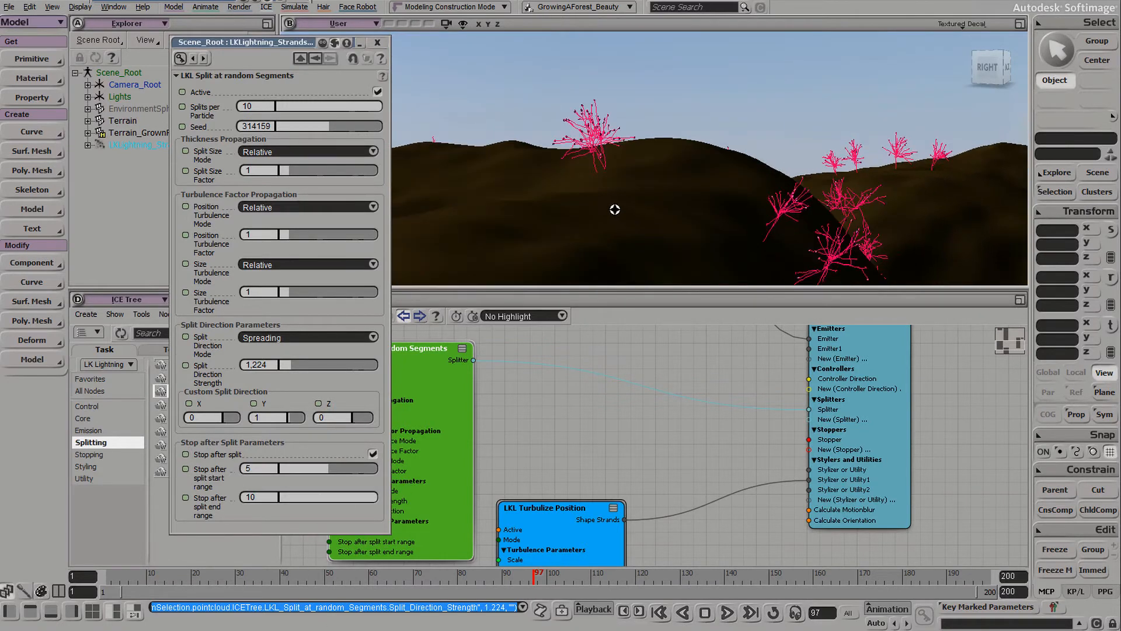
{"action": "middle_click_drag", "start_coordinate": [596, 194], "coordinate": [535, 175]}
{"action": "left_click_drag", "start_coordinate": [534, 175], "coordinate": [614, 182]}
{"action": "right_click_drag", "start_coordinate": [614, 182], "coordinate": [513, 205]}
{"action": "left_click_drag", "start_coordinate": [512, 205], "coordinate": [671, 193]}
{"action": "right_click_drag", "start_coordinate": [671, 192], "coordinate": [609, 201]}
{"action": "left_click_drag", "start_coordinate": [609, 202], "coordinate": [635, 210]}
{"action": "right_click_drag", "start_coordinate": [636, 210], "coordinate": [576, 214]}
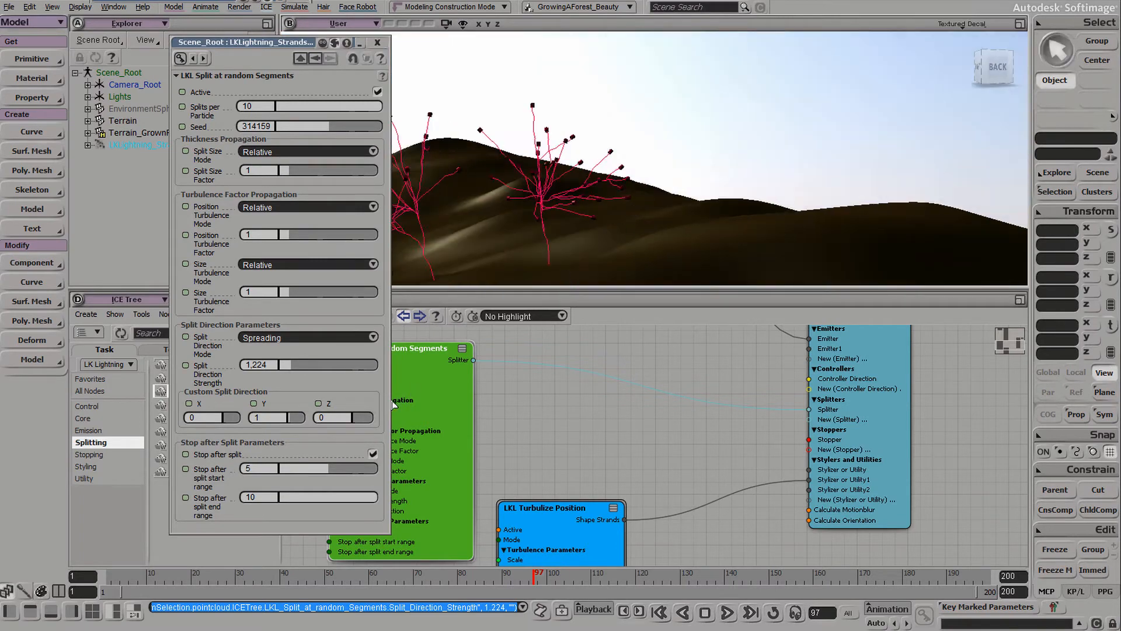
Step: Try the branching with Stop after split disabled, inspect the strands up close, and enable the option again
{"action": "left_click", "coordinate": [375, 453]}
{"action": "left_click_drag", "start_coordinate": [568, 205], "coordinate": [590, 191]}
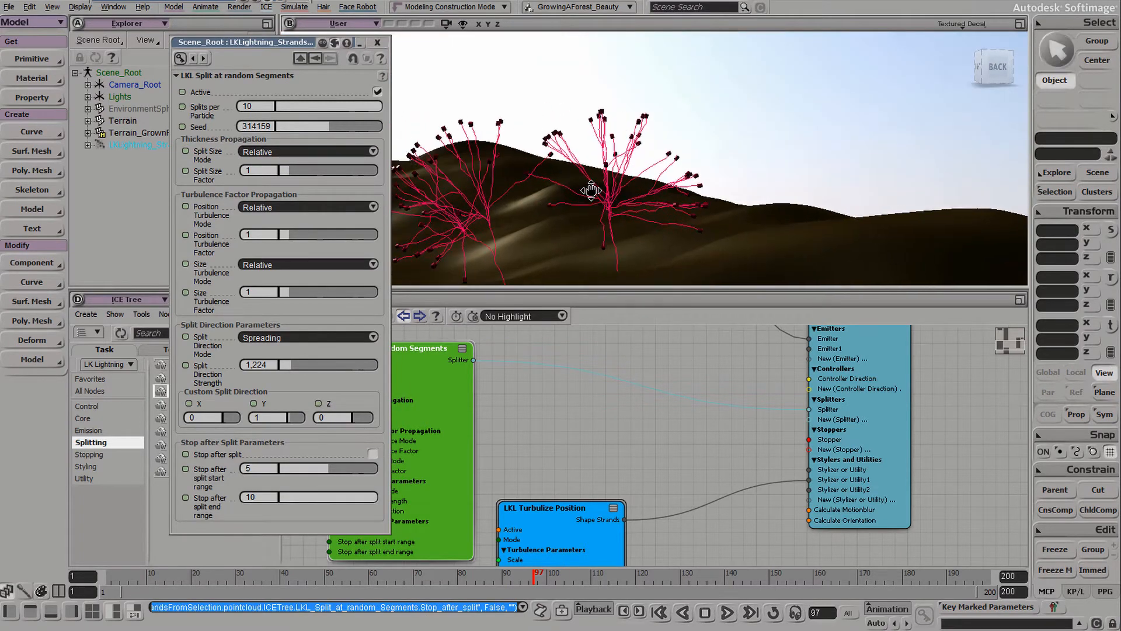
{"action": "middle_click_drag", "start_coordinate": [590, 190], "coordinate": [528, 230]}
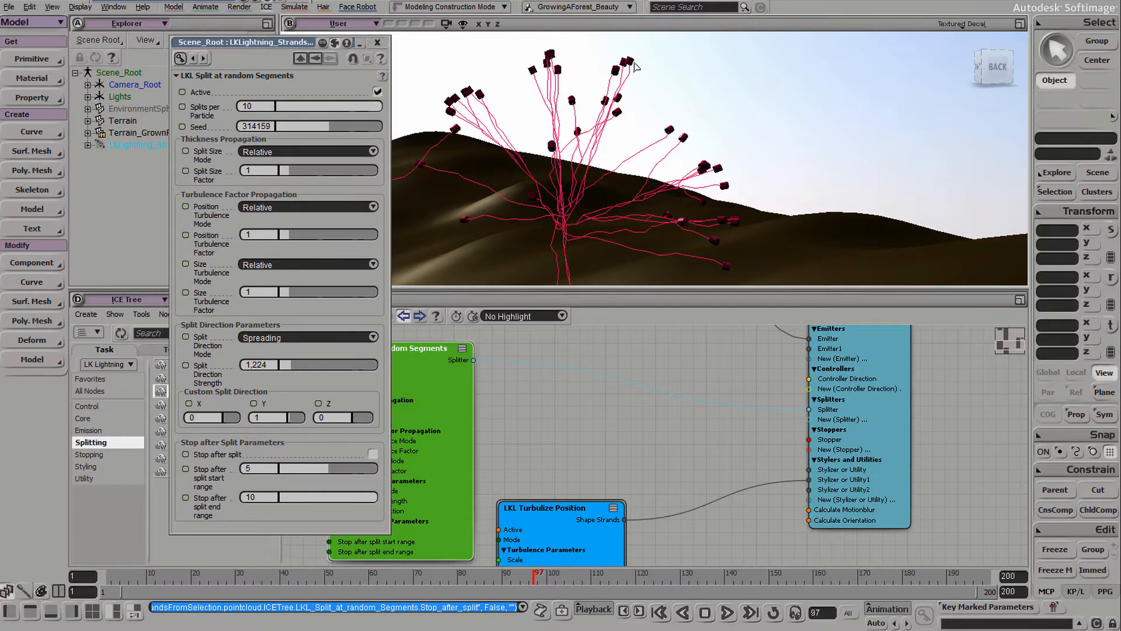
{"action": "left_click_drag", "start_coordinate": [599, 90], "coordinate": [683, 158]}
{"action": "right_click_drag", "start_coordinate": [683, 158], "coordinate": [789, 202]}
{"action": "left_click_drag", "start_coordinate": [789, 201], "coordinate": [693, 134]}
{"action": "middle_click_drag", "start_coordinate": [693, 135], "coordinate": [683, 150]}
{"action": "left_click_drag", "start_coordinate": [683, 151], "coordinate": [666, 185]}
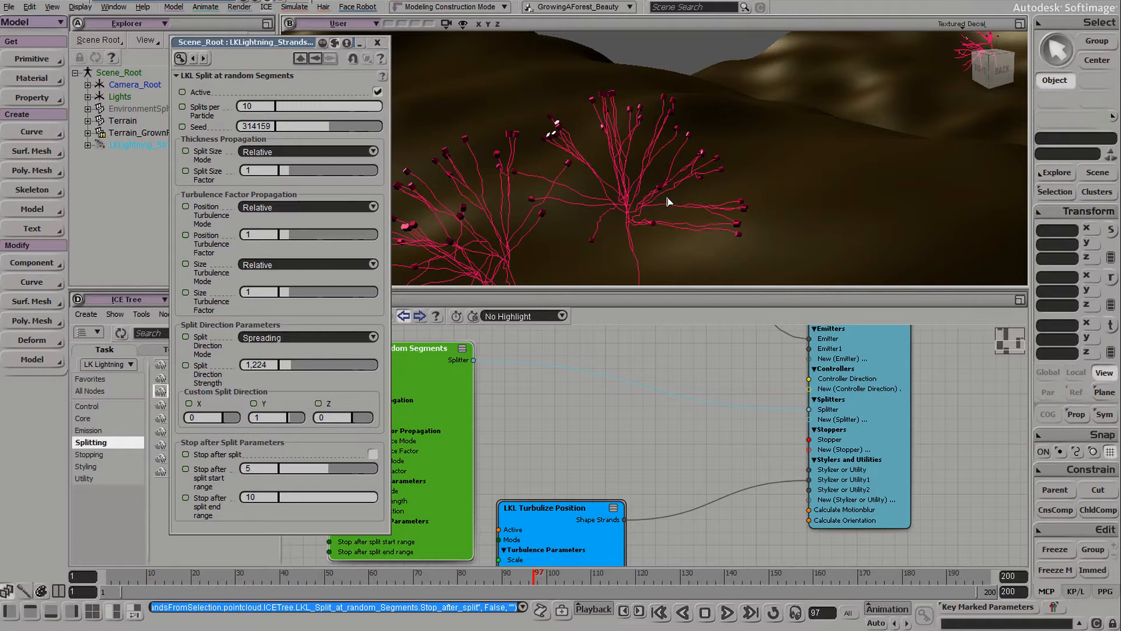
{"action": "left_click", "coordinate": [373, 454]}
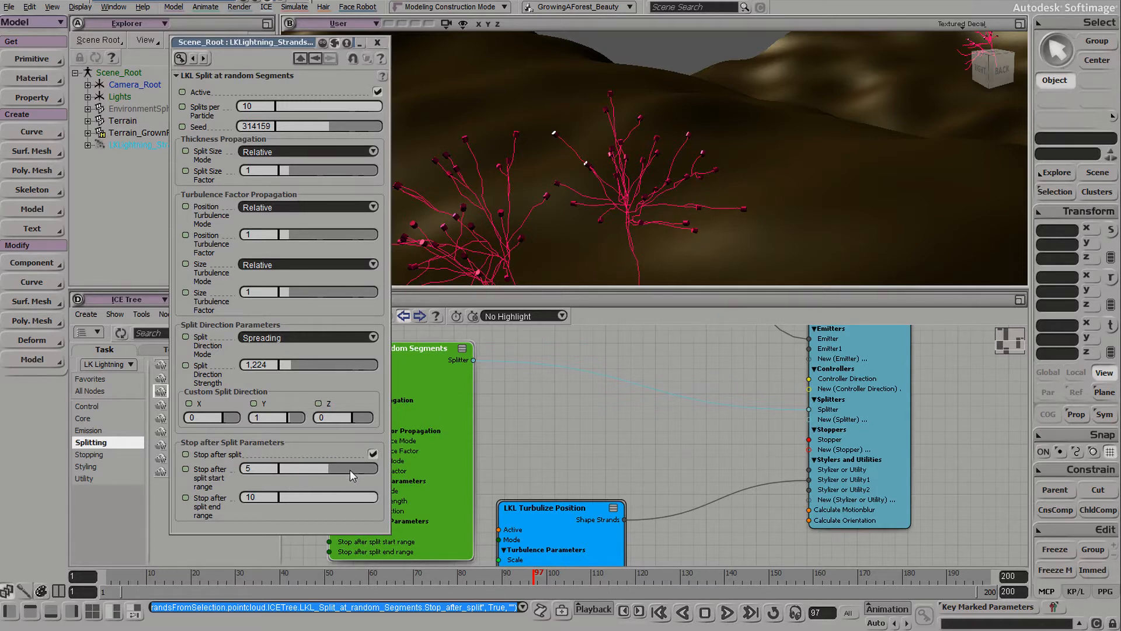
Step: Set the Stop after split range to start at 6 and end at 11
{"action": "left_click_drag", "start_coordinate": [334, 470], "coordinate": [337, 469]}
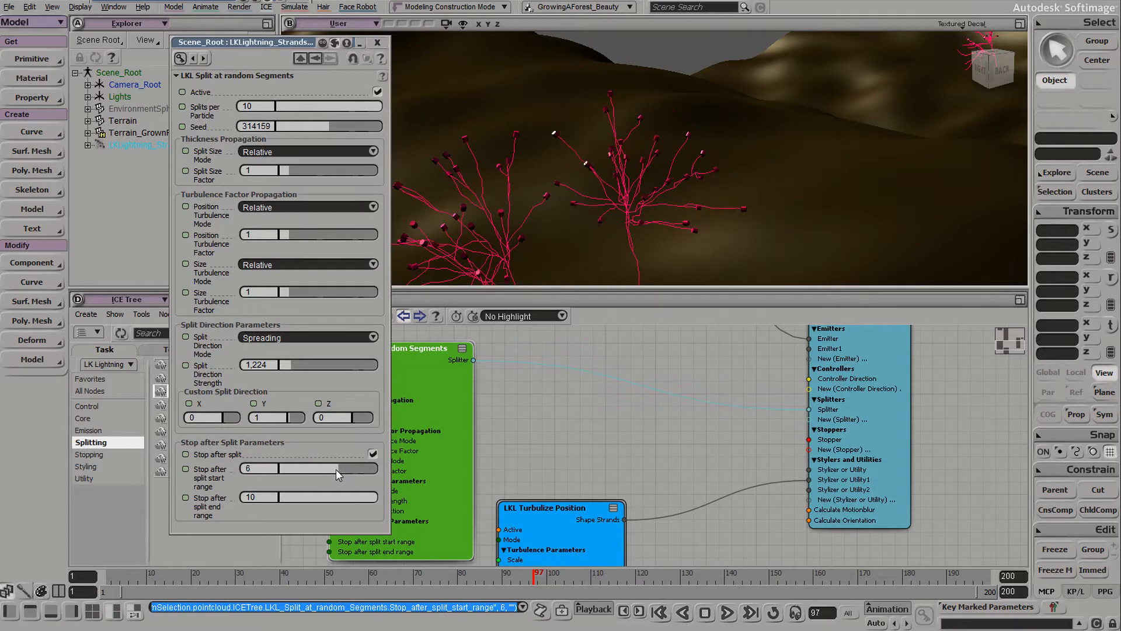
{"action": "type", "text": "11"}
{"action": "key", "text": "Return"}
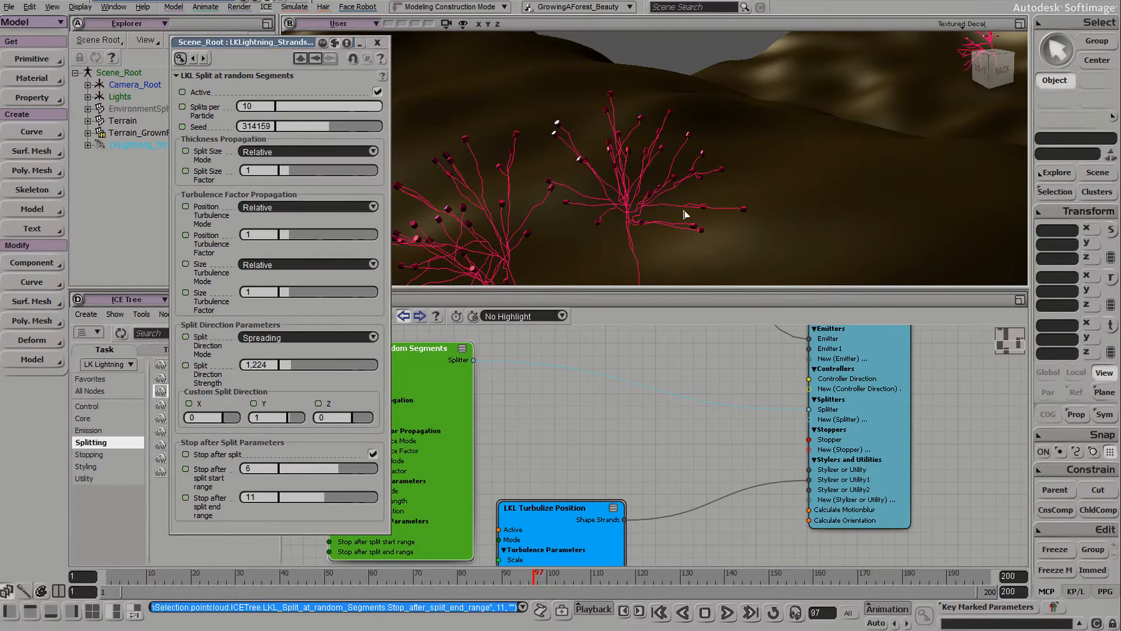
Step: Draw a render region around the branched strands in the foreground and close the split node's settings
{"action": "left_click", "coordinate": [693, 61]}
{"action": "mouse_move", "coordinate": [695, 94]}
{"action": "right_mouse_down"}
{"action": "mouse_move", "coordinate": [670, 98]}
{"action": "mouse_move", "coordinate": [696, 103]}
{"action": "mouse_move", "coordinate": [703, 86]}
{"action": "right_mouse_up"}
{"action": "middle_click_drag", "start_coordinate": [703, 86], "coordinate": [714, 121]}
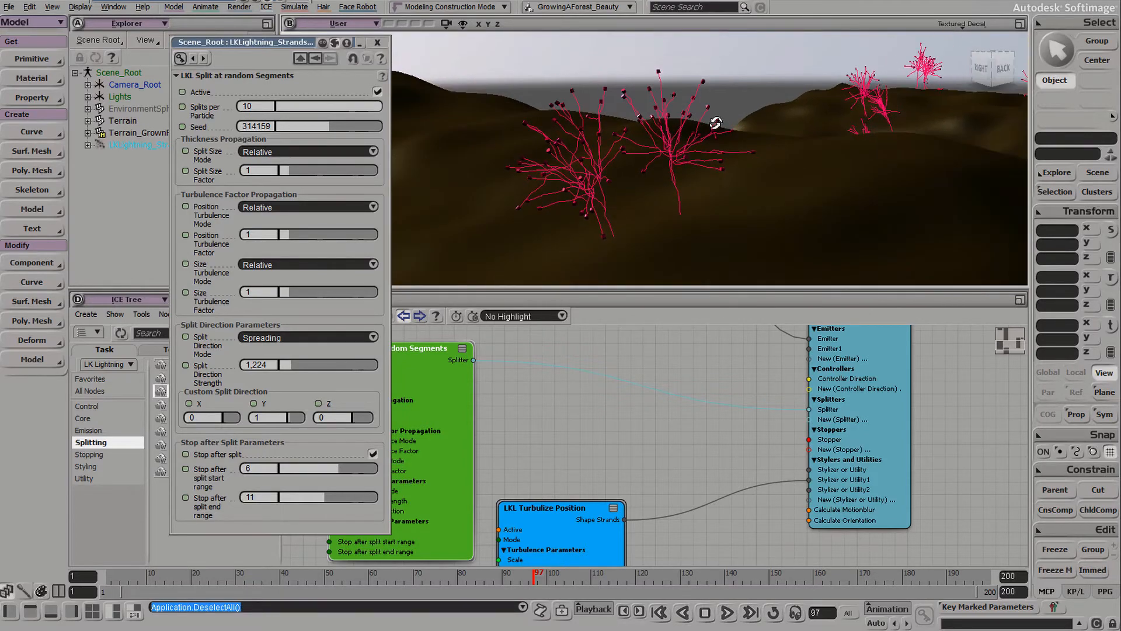
{"action": "right_click_drag", "start_coordinate": [714, 120], "coordinate": [711, 150]}
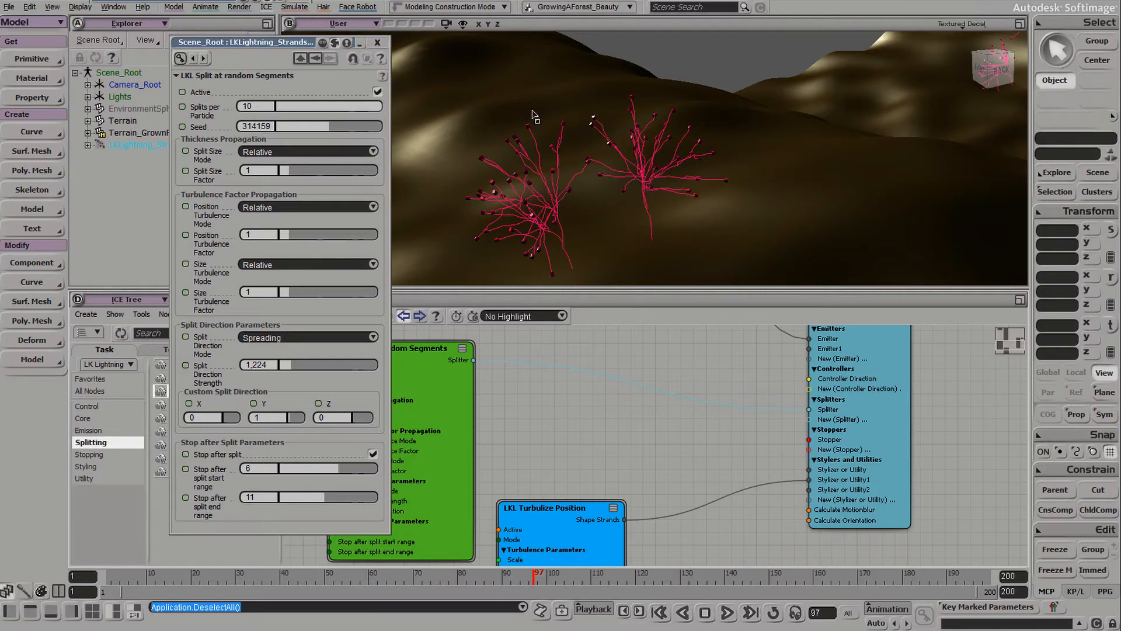
{"action": "right_click_drag", "start_coordinate": [598, 126], "coordinate": [625, 70]}
{"action": "key", "text": "q"}
{"action": "left_click_drag", "start_coordinate": [625, 70], "coordinate": [854, 283]}
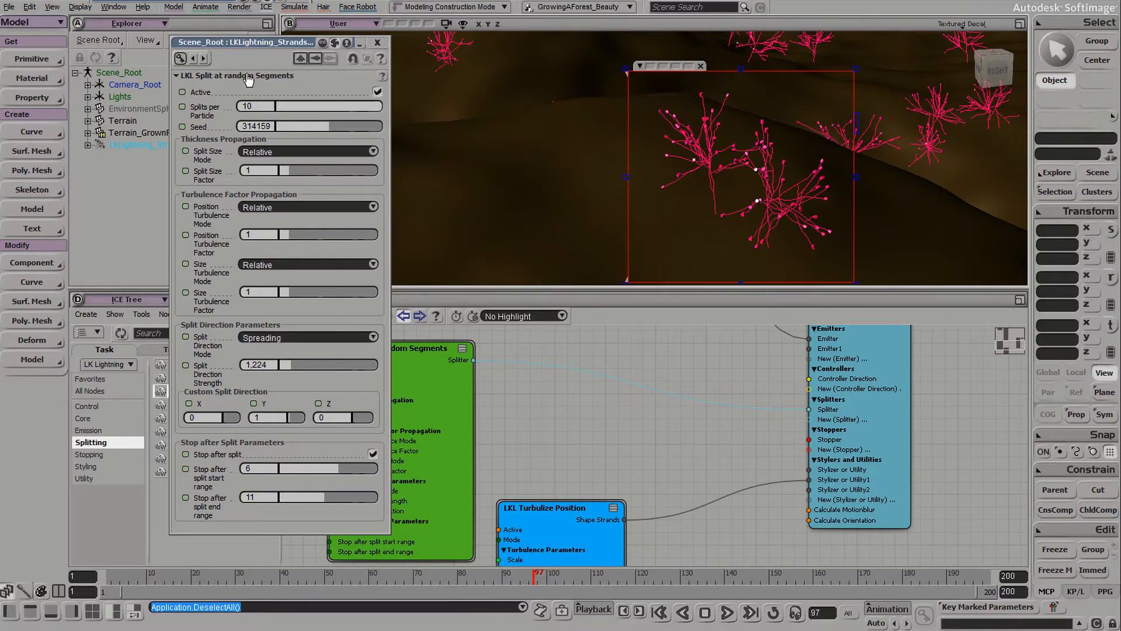
{"action": "left_click", "coordinate": [377, 42]}
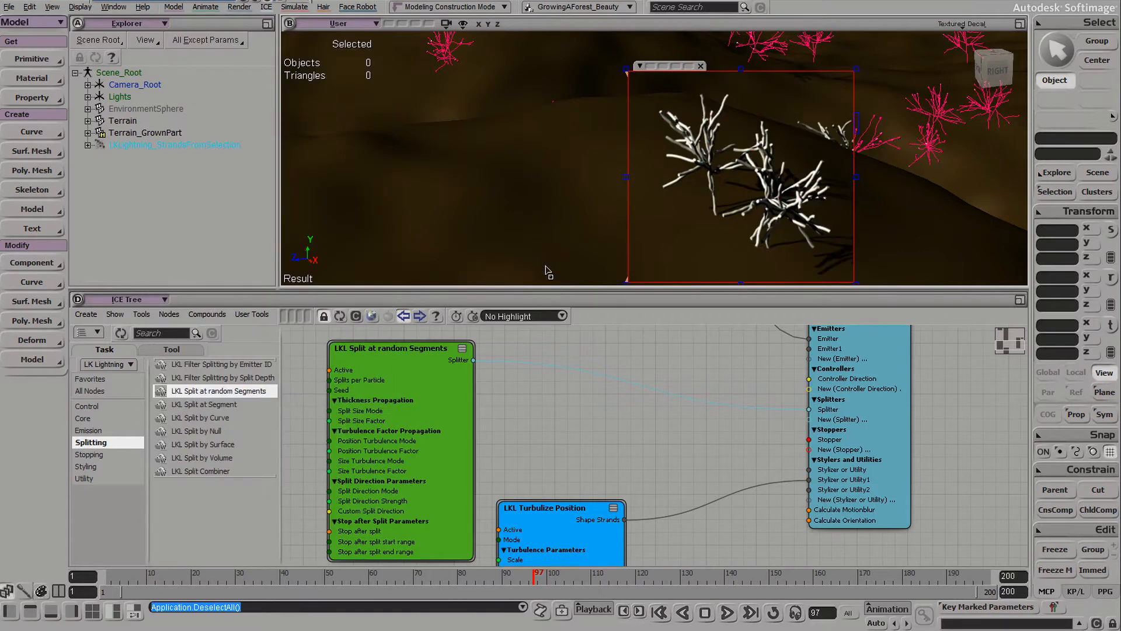
Step: Open the LKL Emit from Surface settings and set the particle Size to 0.4
{"action": "scroll", "coordinate": [588, 380], "scroll_direction": "up", "scroll_amount": 5}
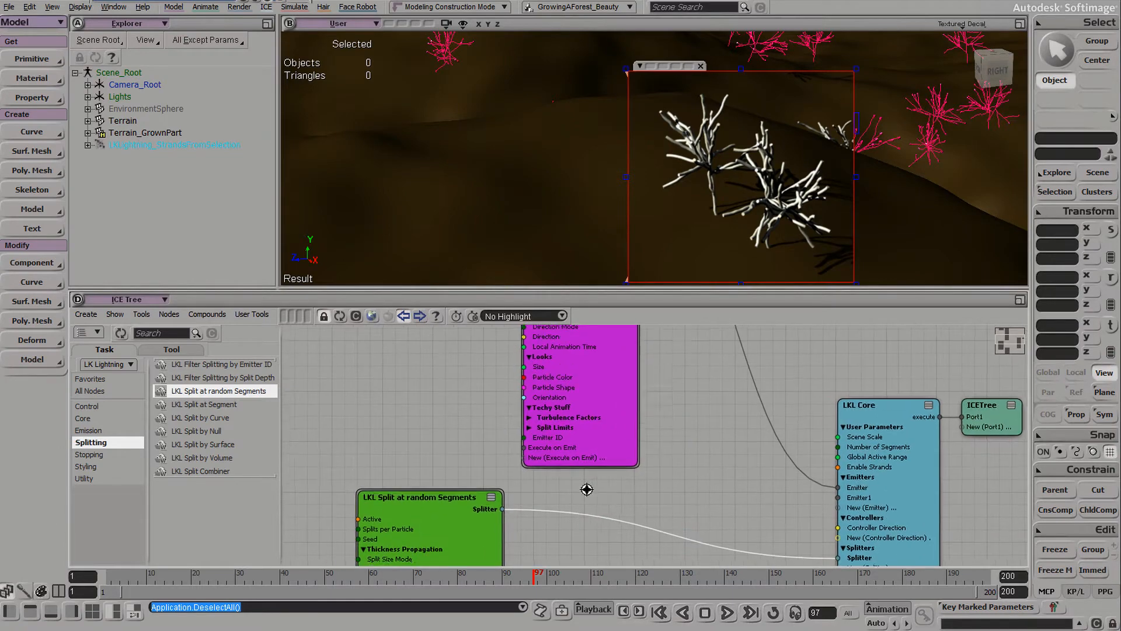
{"action": "left_click_drag", "start_coordinate": [776, 173], "coordinate": [823, 169]}
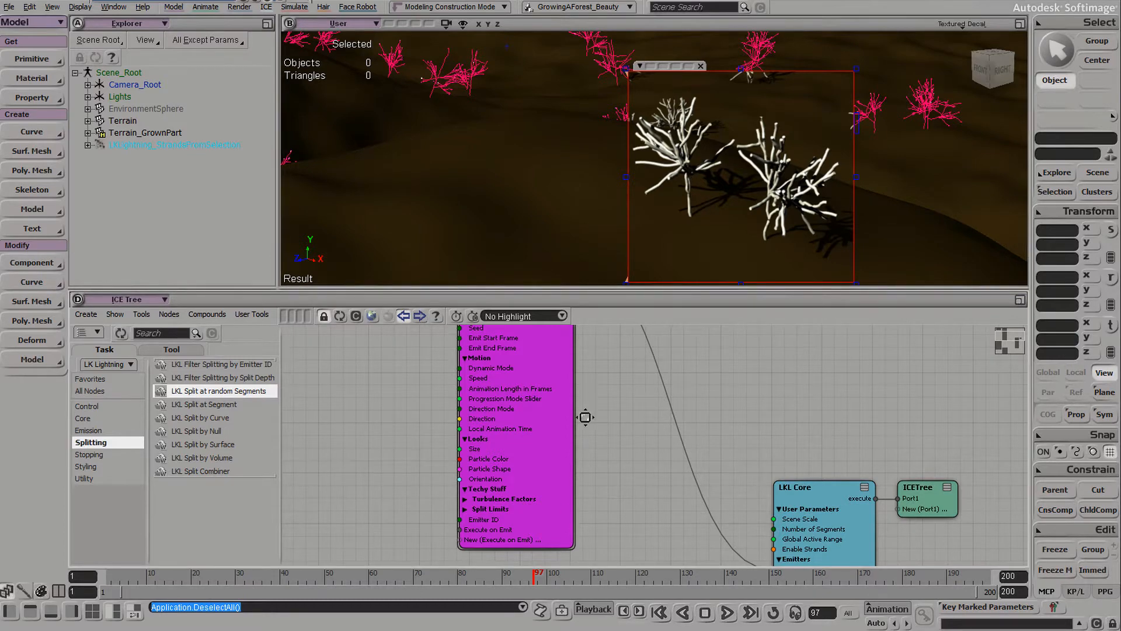
{"action": "scroll", "coordinate": [583, 444], "scroll_direction": "up", "scroll_amount": 3}
{"action": "double_click", "coordinate": [543, 428]}
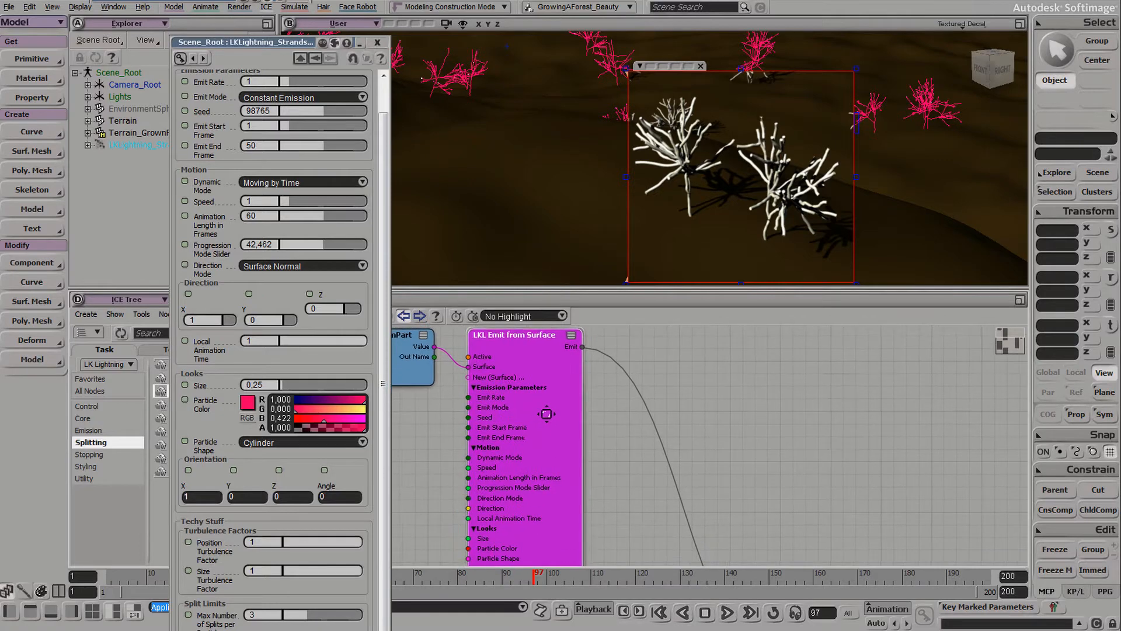
{"action": "left_click", "coordinate": [265, 386]}
{"action": "left_click", "coordinate": [265, 386]}
{"action": "key", "text": "Return"}
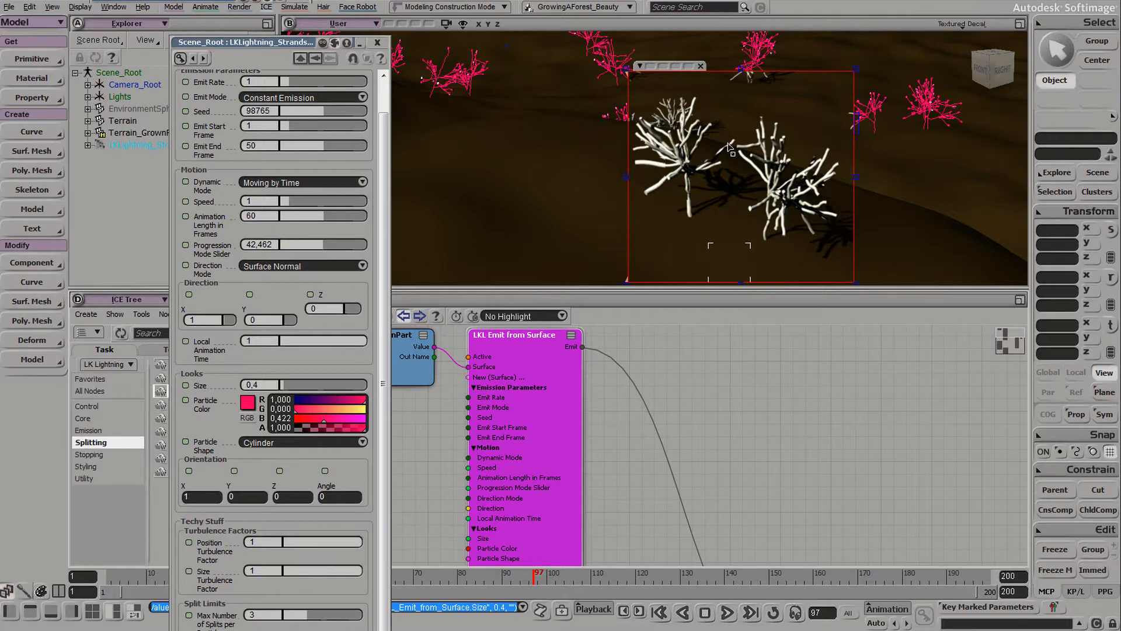
Step: Fine-tune the emitted particle Size to 0.38 and close the emitter's settings
{"action": "left_click", "coordinate": [268, 384]}
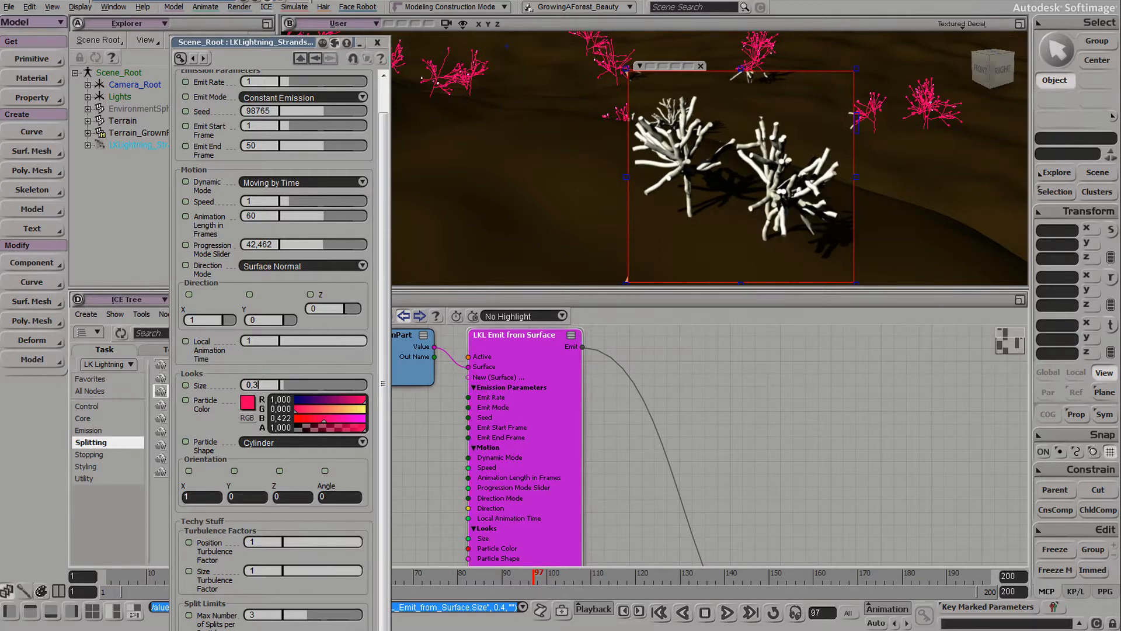
{"action": "type", "text": "38"}
{"action": "key", "text": "Return"}
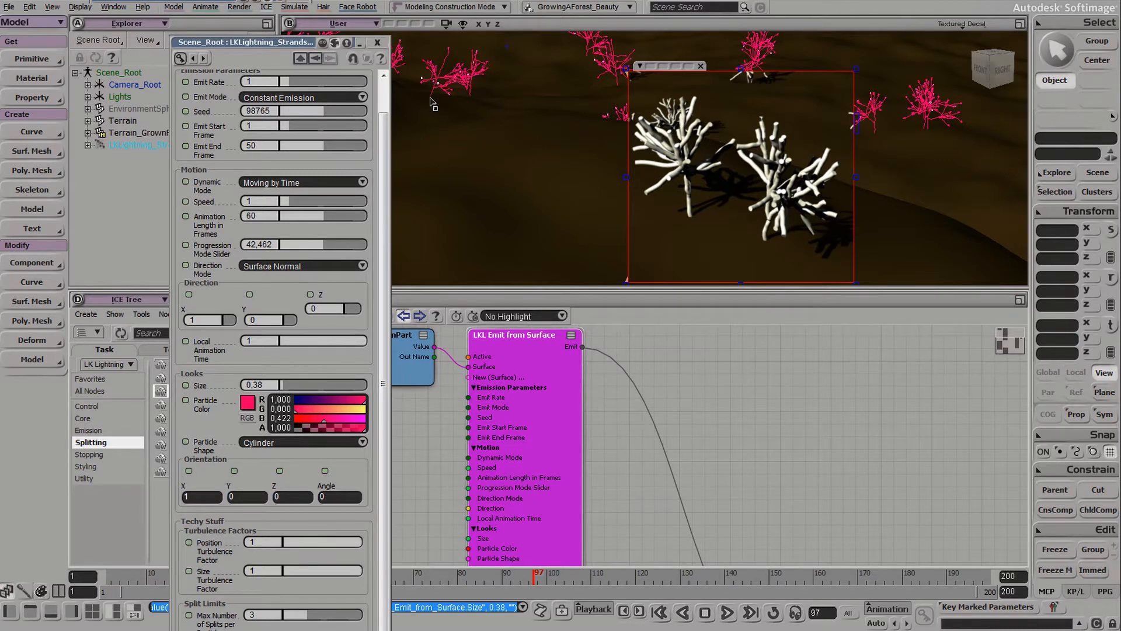
{"action": "left_click", "coordinate": [379, 43]}
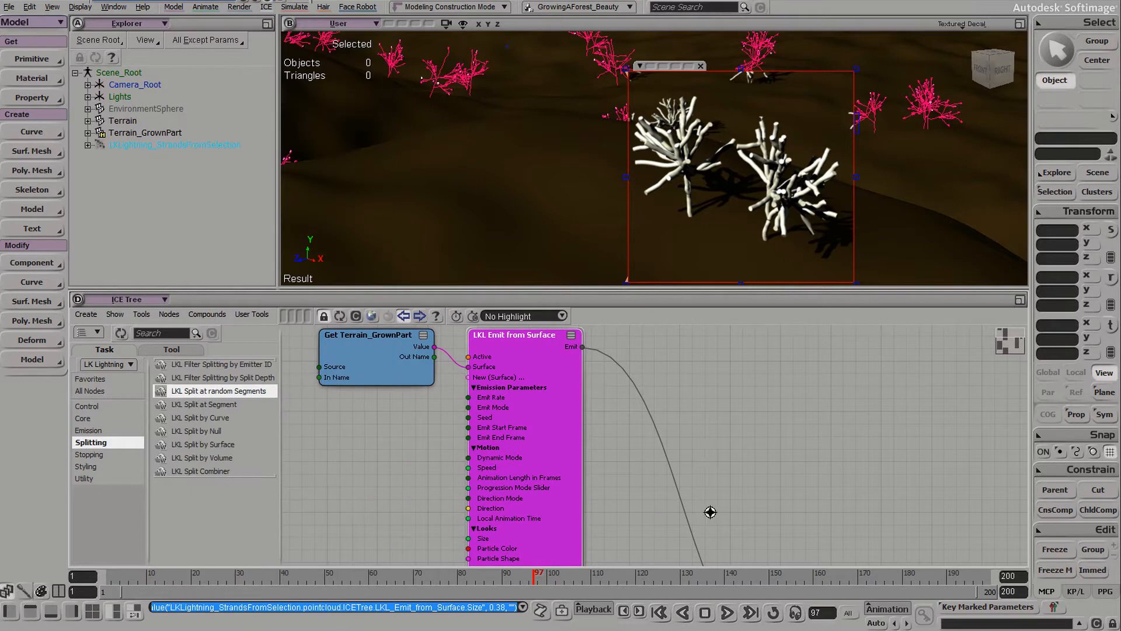
Step: Return to the LKL Split at random Segments node in the ICE tree and open its settings
{"action": "left_click_drag", "start_coordinate": [709, 511], "coordinate": [729, 354]}
{"action": "left_click_drag", "start_coordinate": [552, 505], "coordinate": [565, 481]}
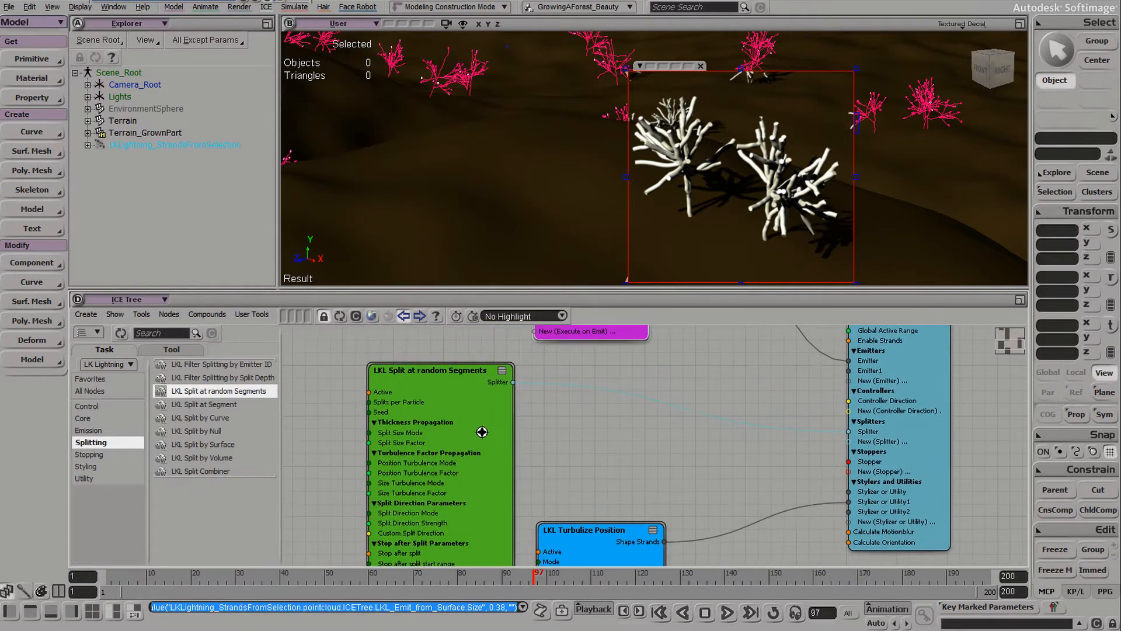
{"action": "left_click_drag", "start_coordinate": [483, 431], "coordinate": [512, 417]}
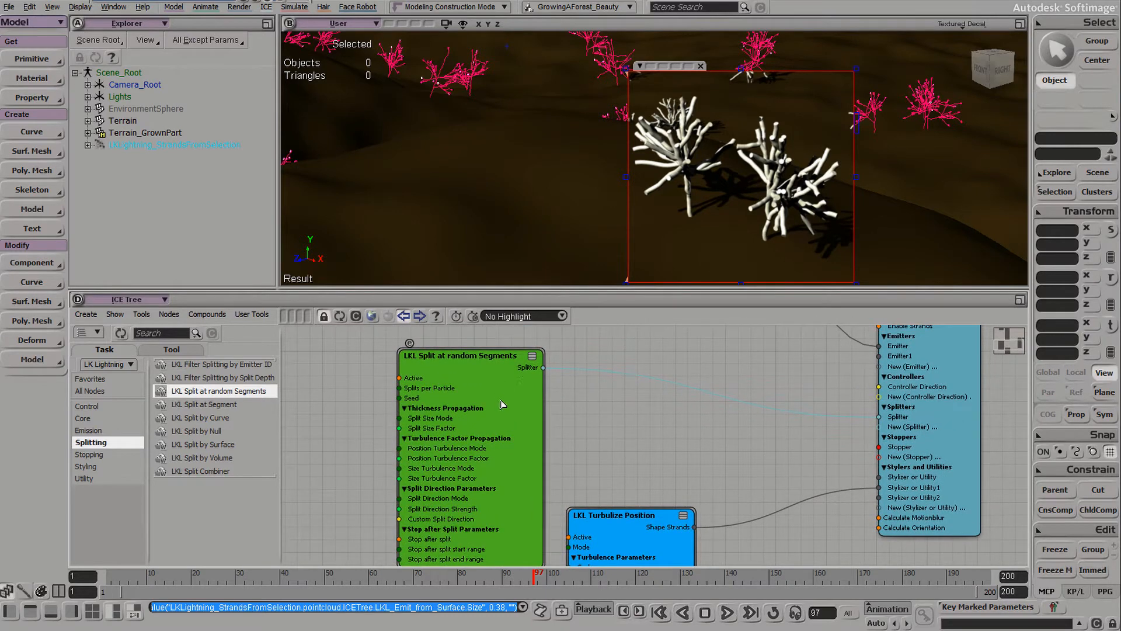
{"action": "double_click", "coordinate": [502, 403]}
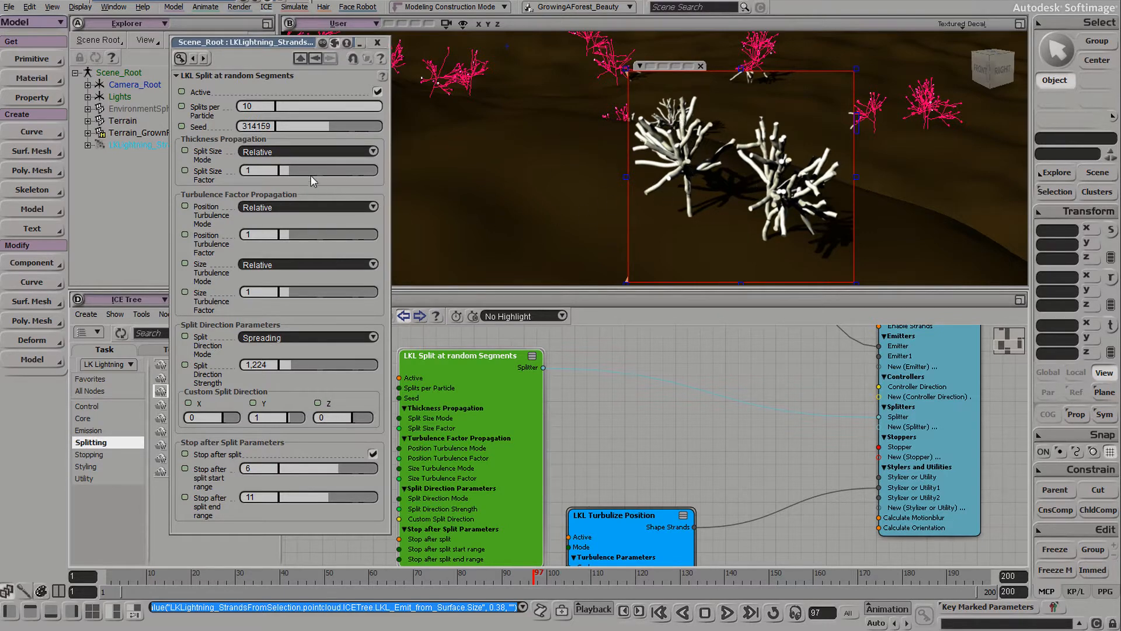
Step: Try the Absolute Split Size Mode with a Split Size Factor of 0.5
{"action": "left_click", "coordinate": [286, 153]}
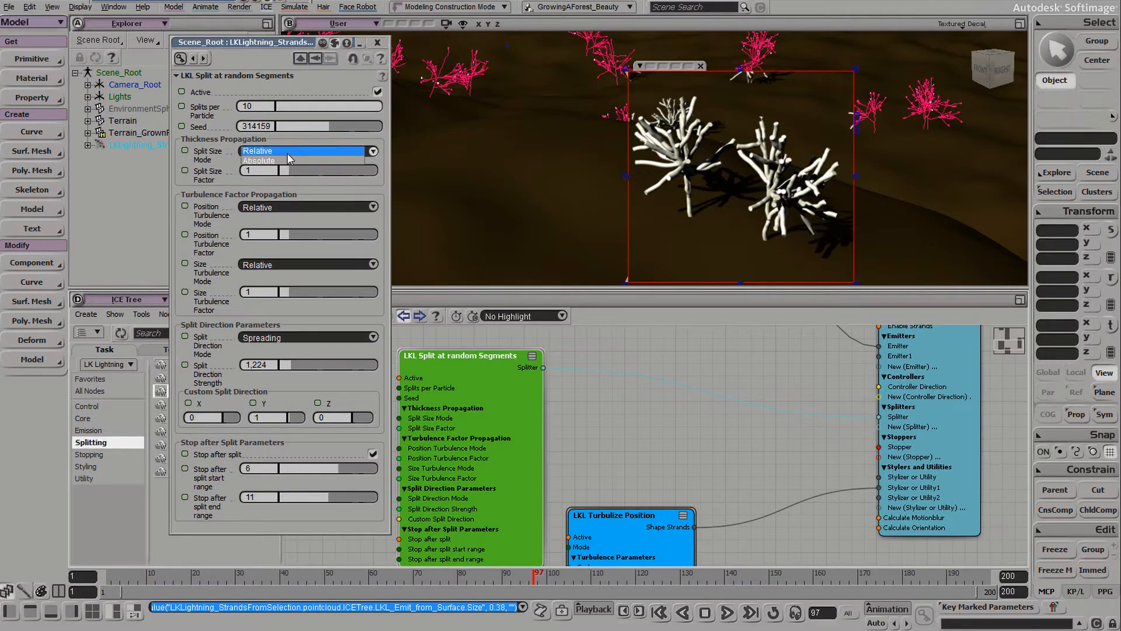
{"action": "left_click", "coordinate": [291, 166]}
{"action": "left_click", "coordinate": [264, 169]}
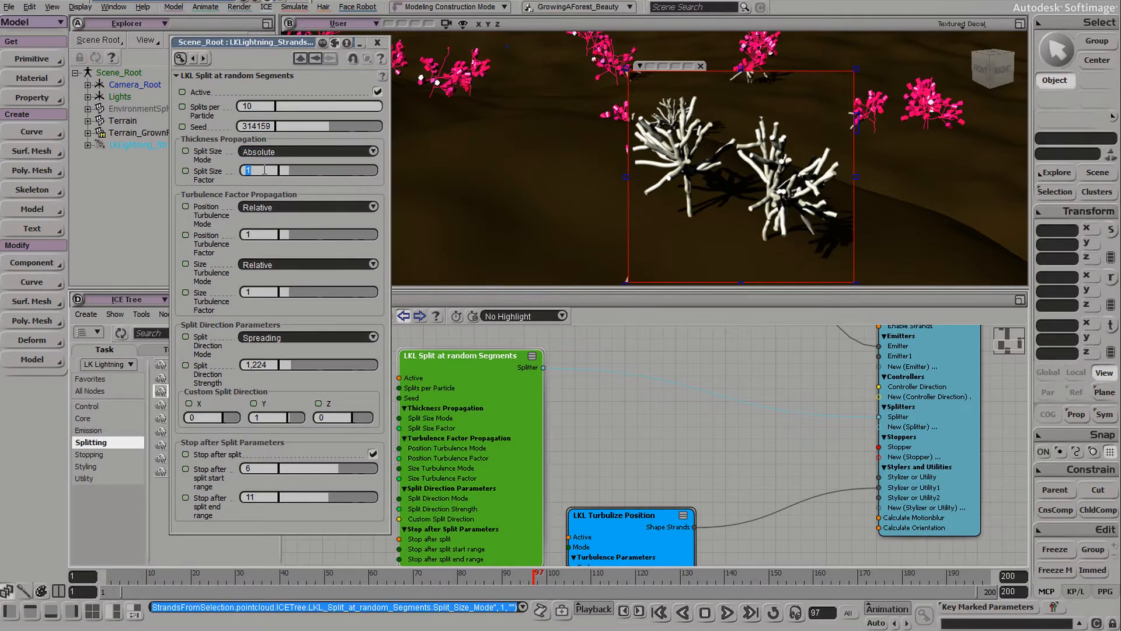
{"action": "key", "text": "Return"}
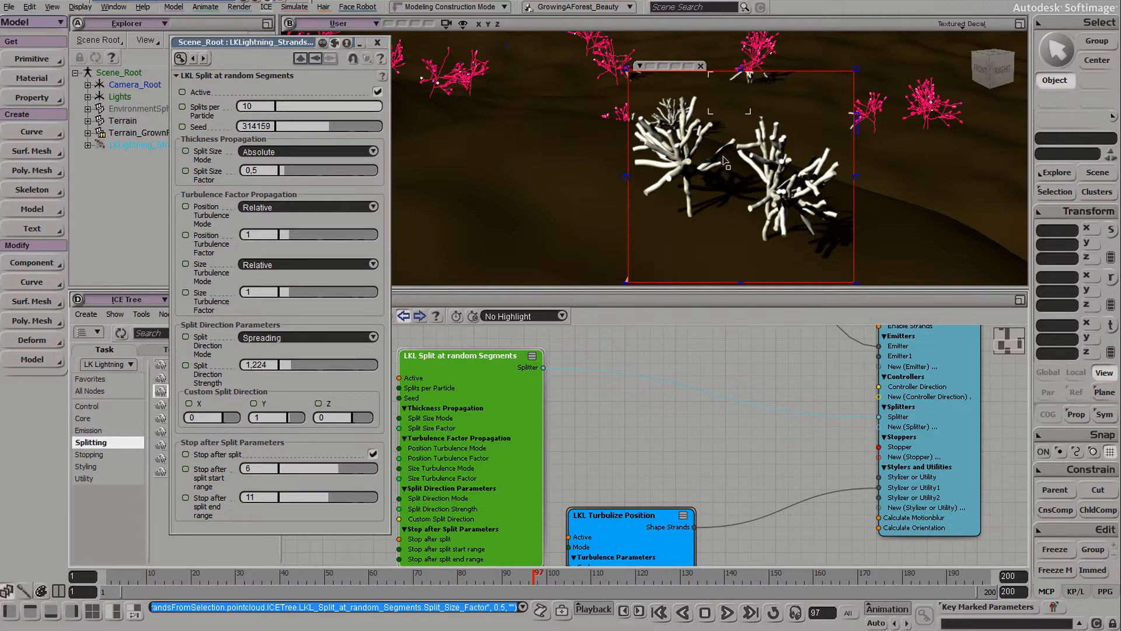
Step: Switch the Split Size Mode back to Relative and set the Split Size Factor to 0.8
{"action": "left_click", "coordinate": [286, 154]}
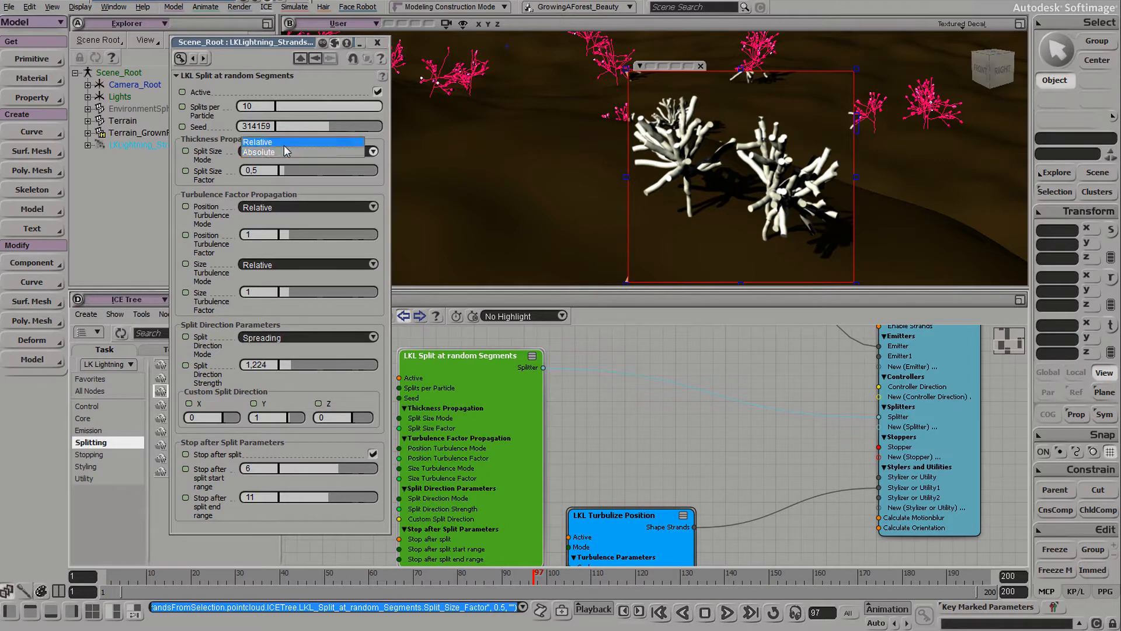
{"action": "left_click", "coordinate": [278, 142]}
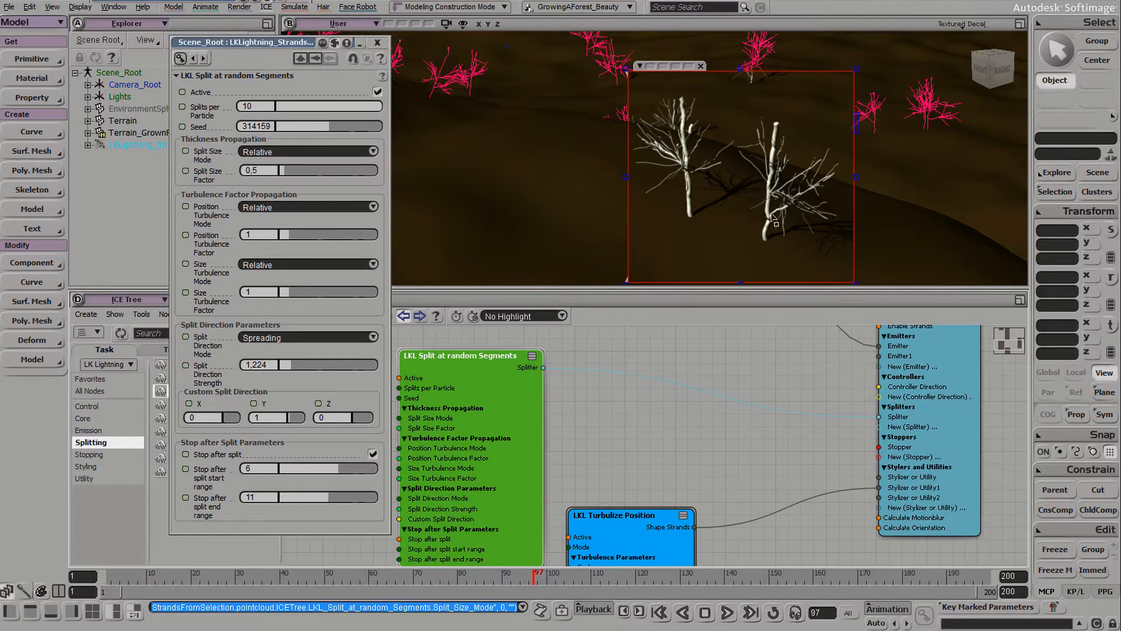
{"action": "left_click", "coordinate": [268, 172]}
{"action": "type", "text": "8"}
{"action": "key", "text": "Return"}
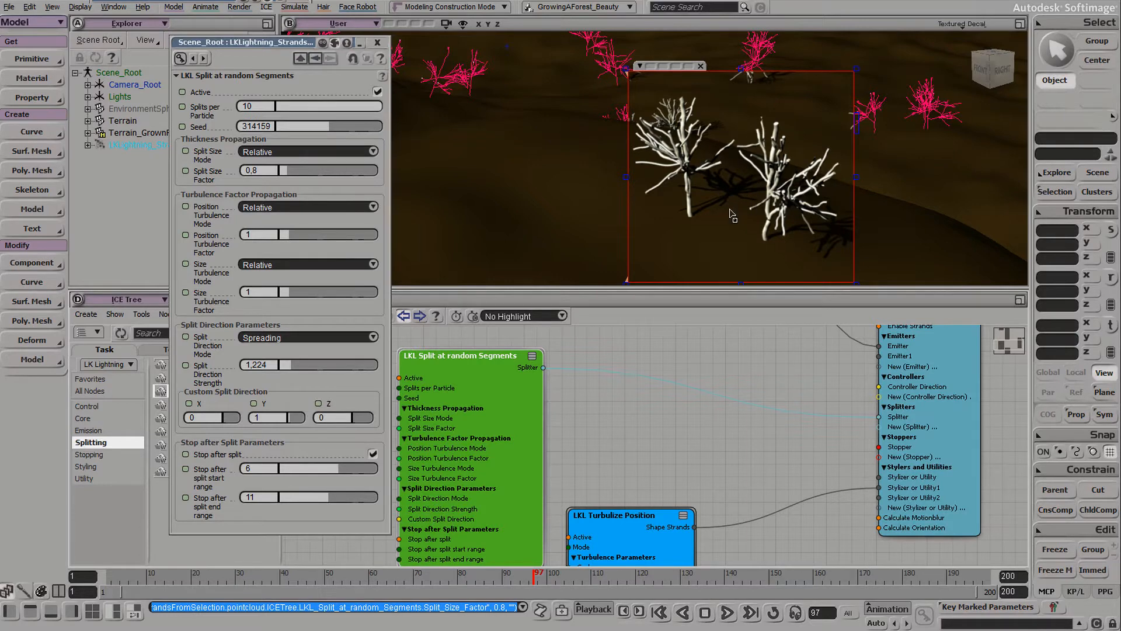
Step: Try a Split Size Factor of 0.34 on the random-segment splitter, undo it and close the splitter's settings
{"action": "left_click", "coordinate": [282, 170]}
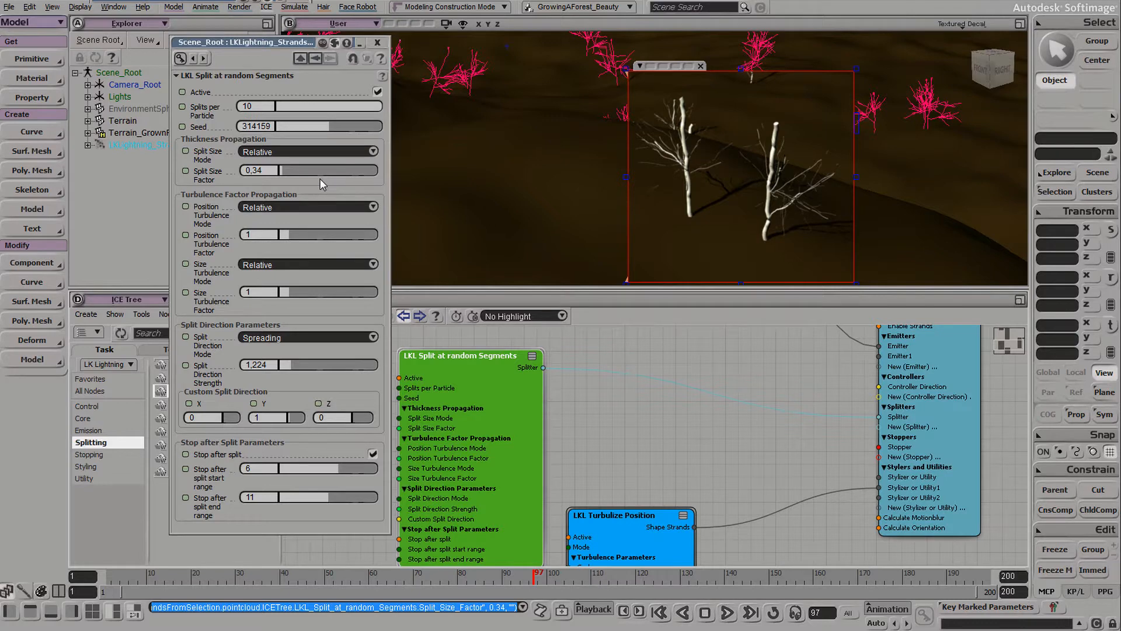
{"action": "key", "text": "ctrl+z"}
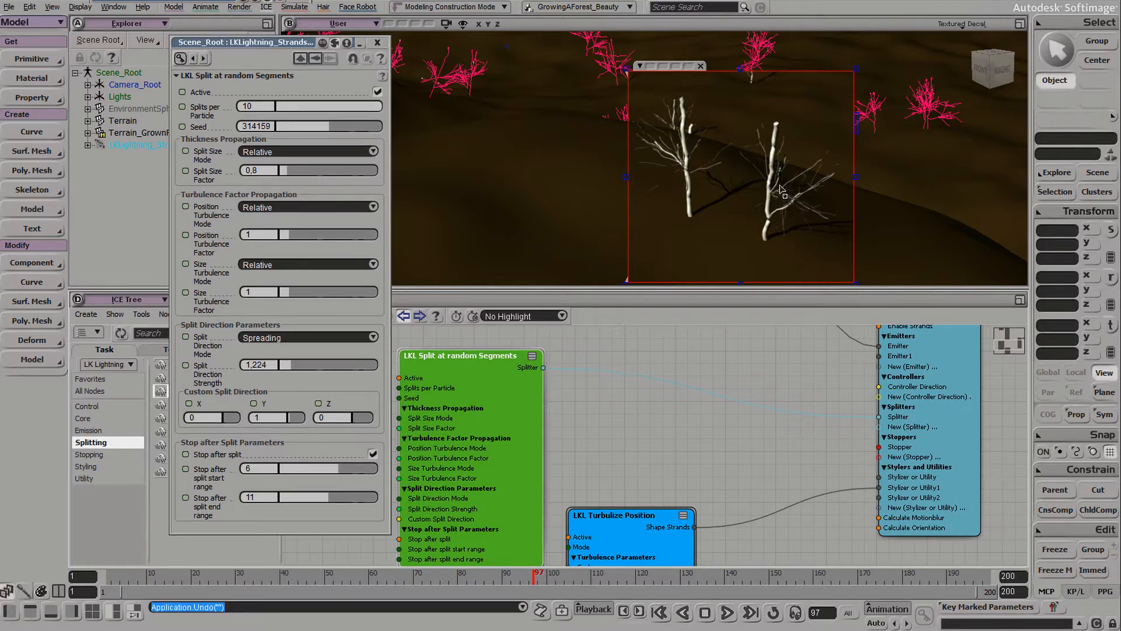
{"action": "left_click", "coordinate": [377, 42]}
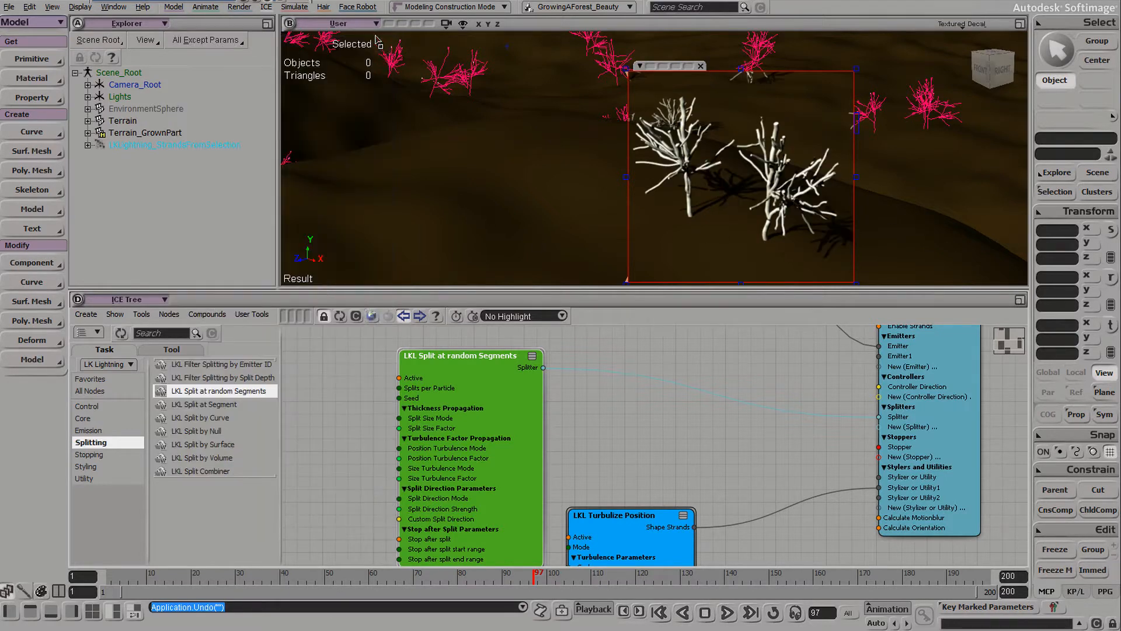
Step: Add an LKL Modulate Size over Length node from the Styling category below the LKL Turbulize Position node
{"action": "left_click", "coordinate": [87, 467]}
{"action": "left_click_drag", "start_coordinate": [634, 451], "coordinate": [600, 361]}
{"action": "left_click_drag", "start_coordinate": [721, 471], "coordinate": [692, 357]}
{"action": "middle_click_drag", "start_coordinate": [709, 425], "coordinate": [728, 349]}
{"action": "left_click_drag", "start_coordinate": [728, 349], "coordinate": [707, 467]}
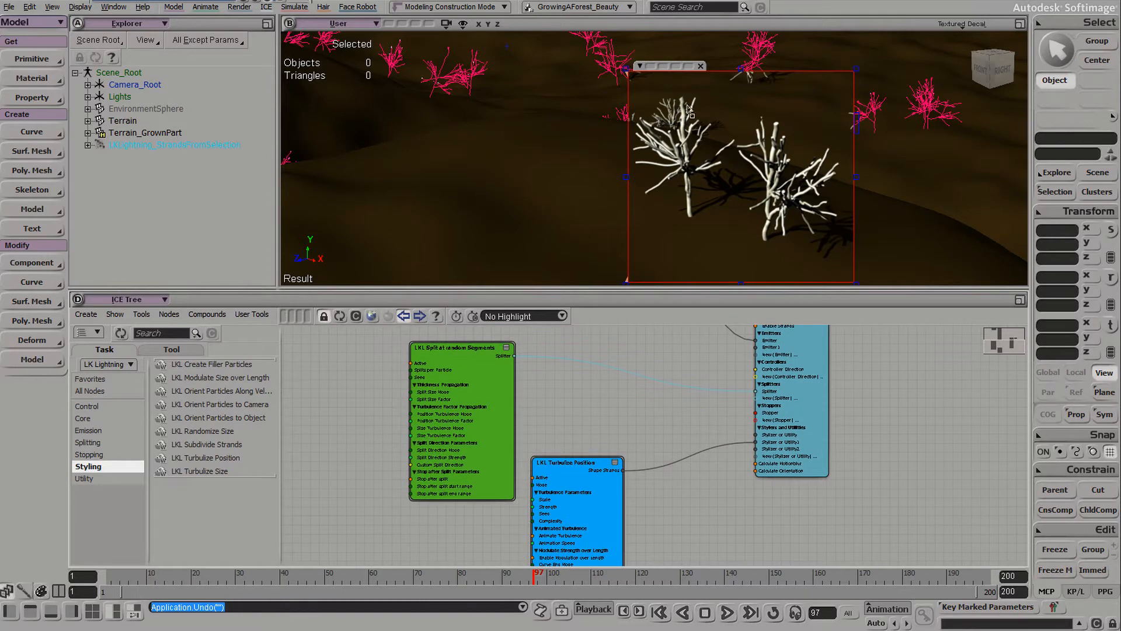
{"action": "left_click_drag", "start_coordinate": [726, 471], "coordinate": [736, 341]}
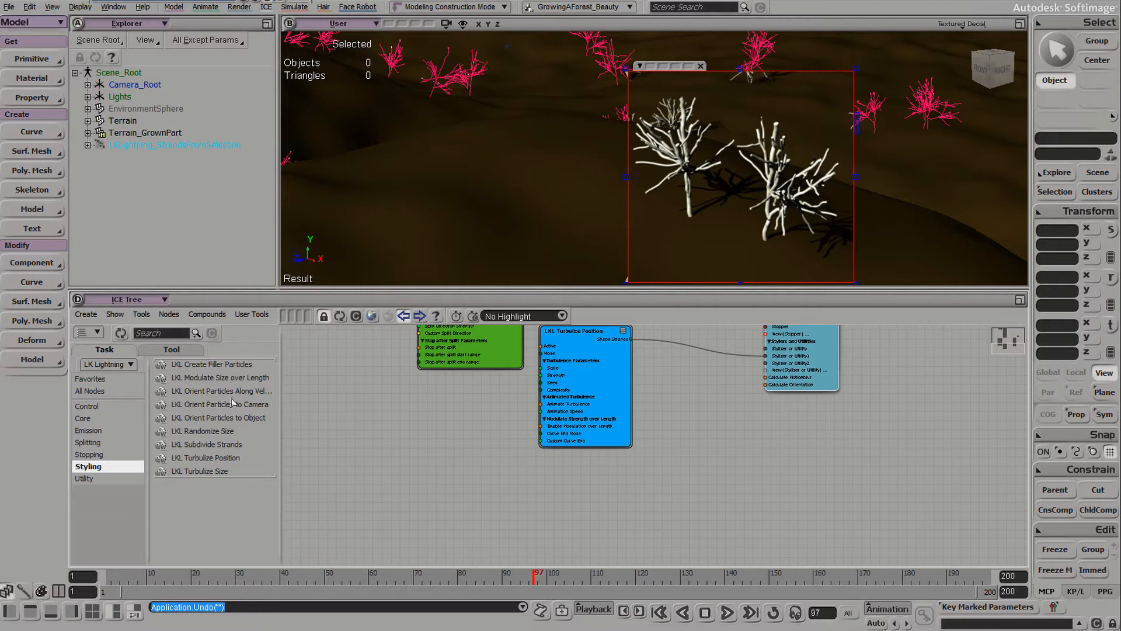
{"action": "left_click", "coordinate": [218, 383]}
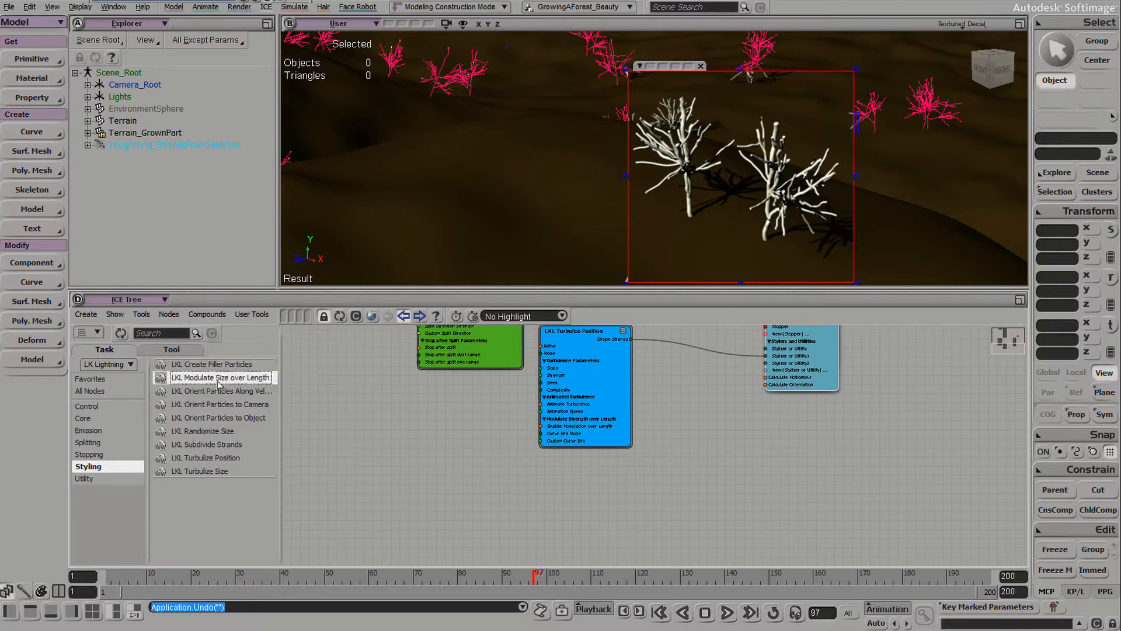
{"action": "left_click_drag", "start_coordinate": [218, 383], "coordinate": [525, 470]}
Step: Connect the Shape Arcs output of LKL Modulate Size over Length to LKL Core's Stylizer or Utility2 input
{"action": "scroll", "coordinate": [665, 486], "scroll_direction": "up", "scroll_amount": 3}
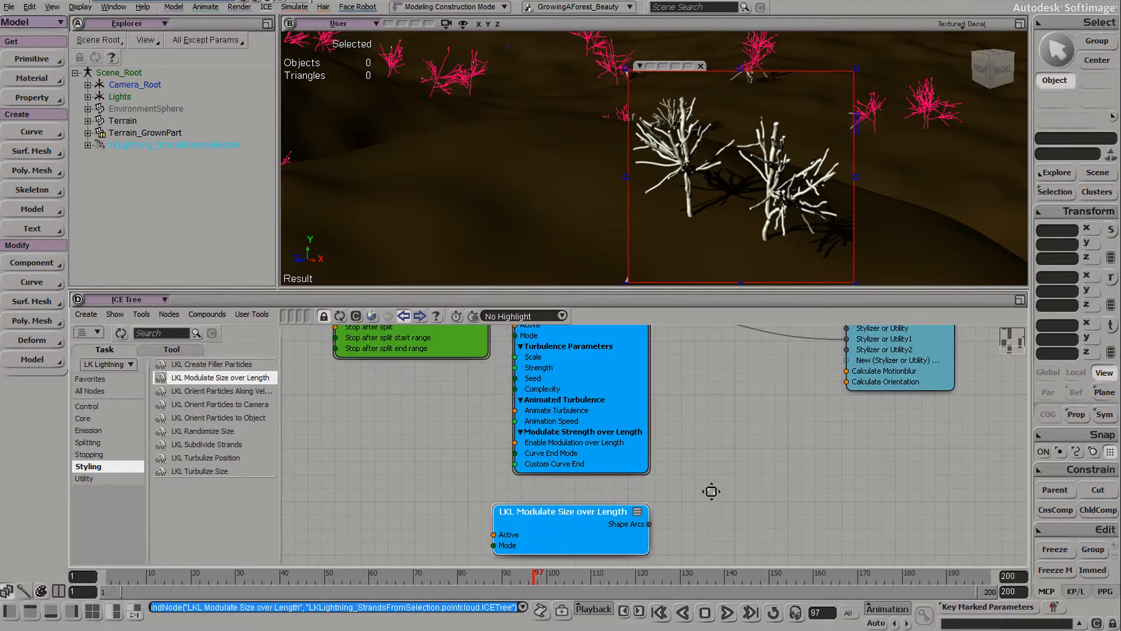
{"action": "left_click_drag", "start_coordinate": [649, 524], "coordinate": [888, 349]}
{"action": "middle_click_drag", "start_coordinate": [938, 369], "coordinate": [850, 521]}
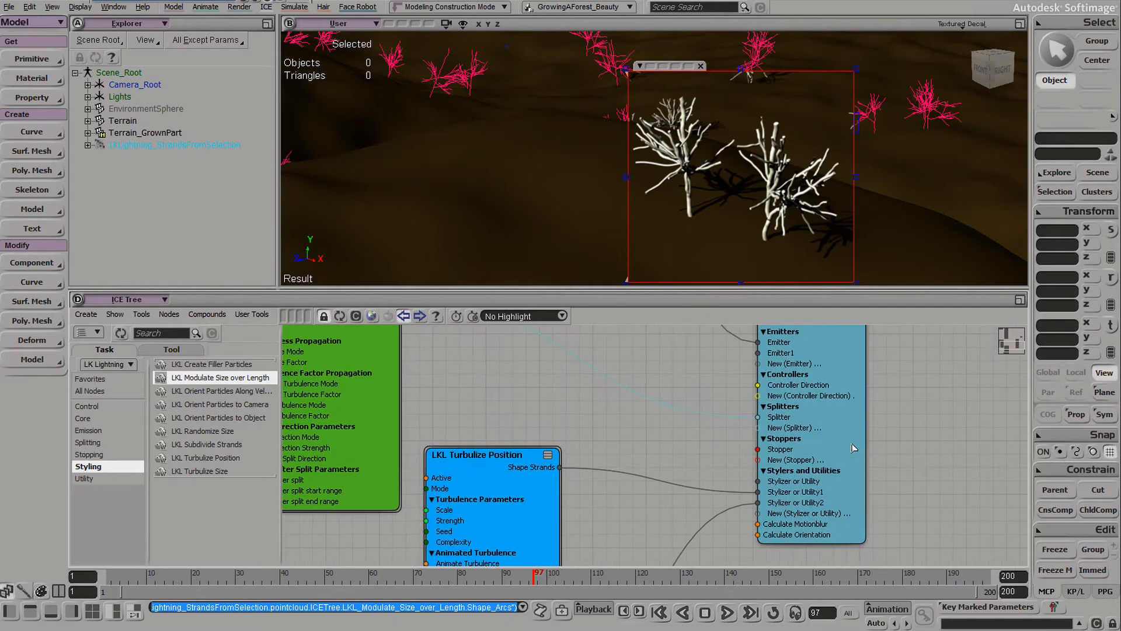
{"action": "left_click_drag", "start_coordinate": [806, 471], "coordinate": [814, 472]}
{"action": "middle_click_drag", "start_coordinate": [776, 386], "coordinate": [854, 152]}
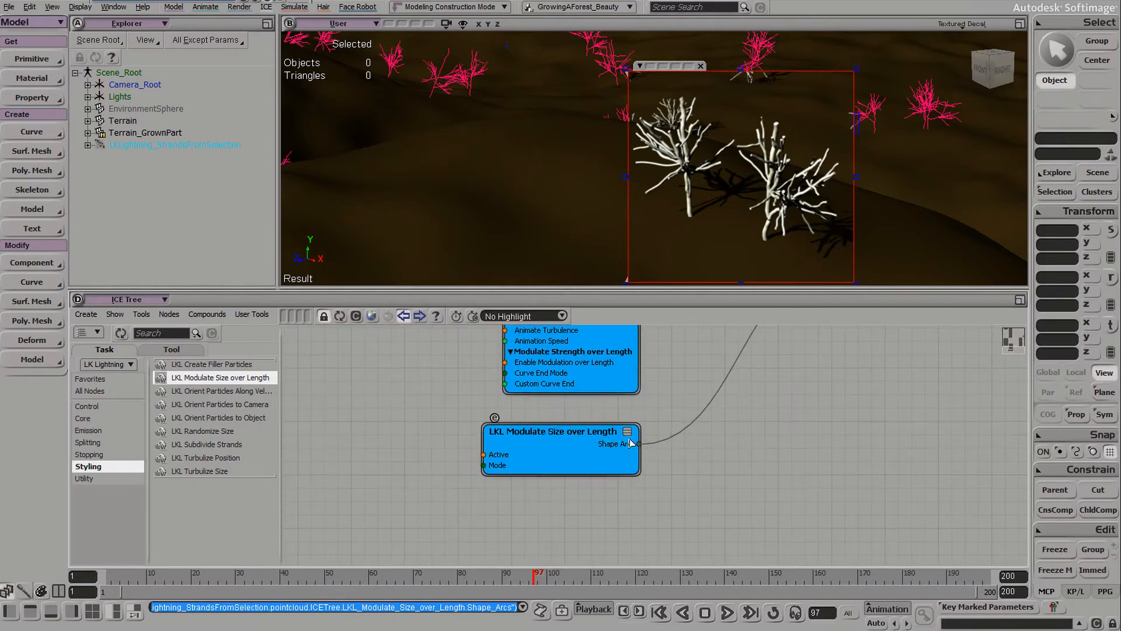
{"action": "left_click_drag", "start_coordinate": [586, 449], "coordinate": [603, 440]}
{"action": "middle_click_drag", "start_coordinate": [585, 432], "coordinate": [575, 473]}
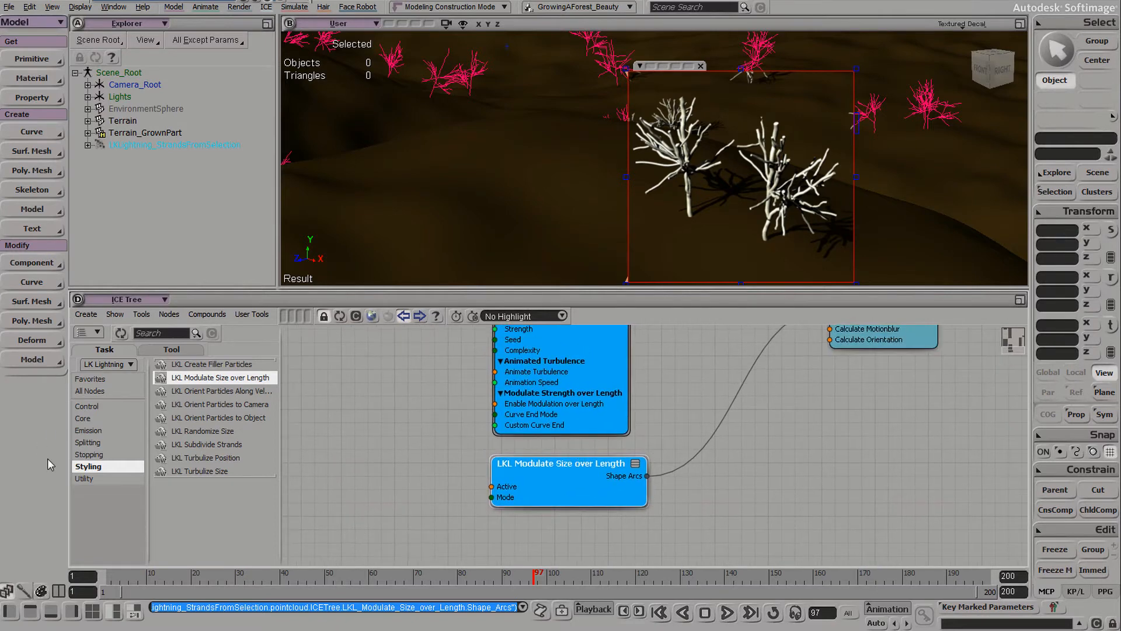
{"action": "middle_click_drag", "start_coordinate": [804, 367], "coordinate": [723, 487]}
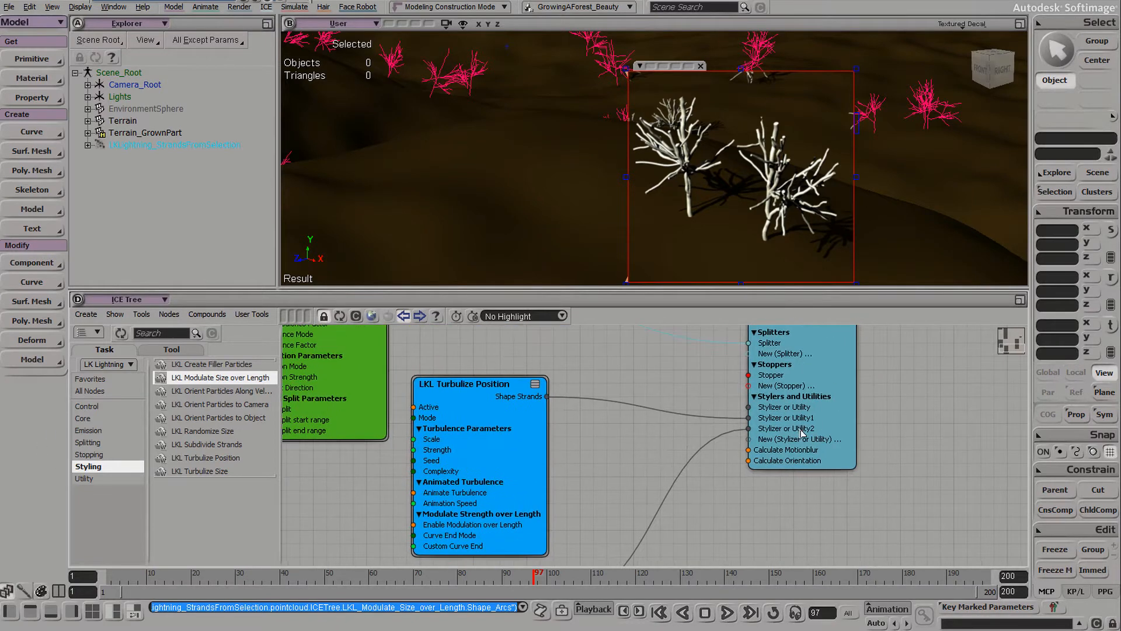
{"action": "left_click_drag", "start_coordinate": [801, 429], "coordinate": [797, 438]}
{"action": "middle_click_drag", "start_coordinate": [796, 441], "coordinate": [966, 295]}
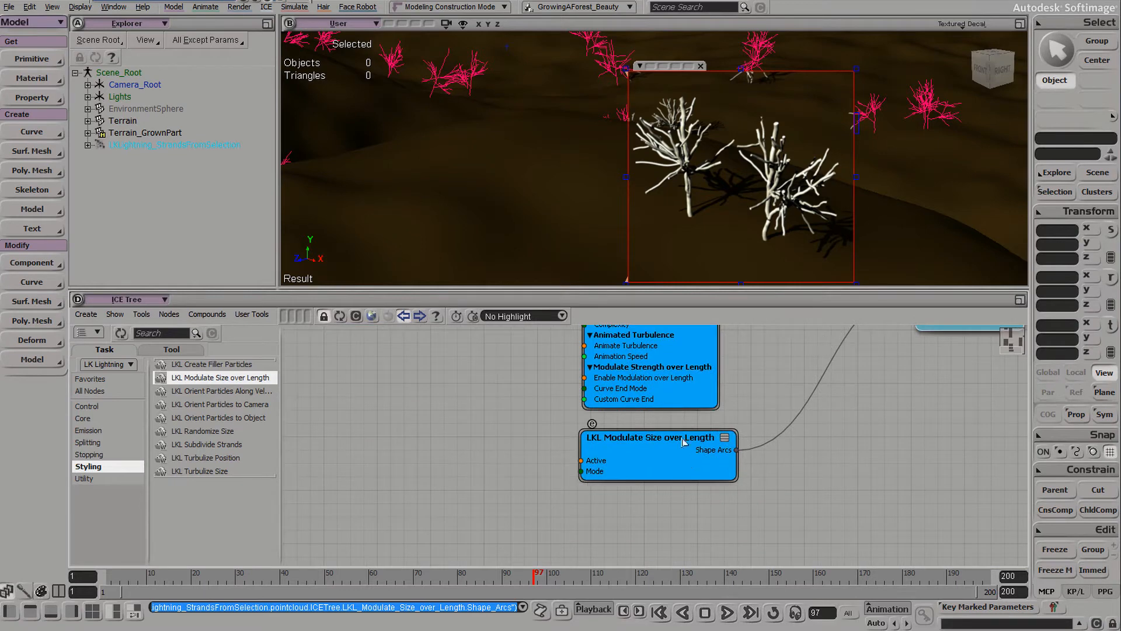
Step: Open the LKL Modulate Size over Length settings and delete the first point of the Profile curve at 0
{"action": "double_click", "coordinate": [648, 437]}
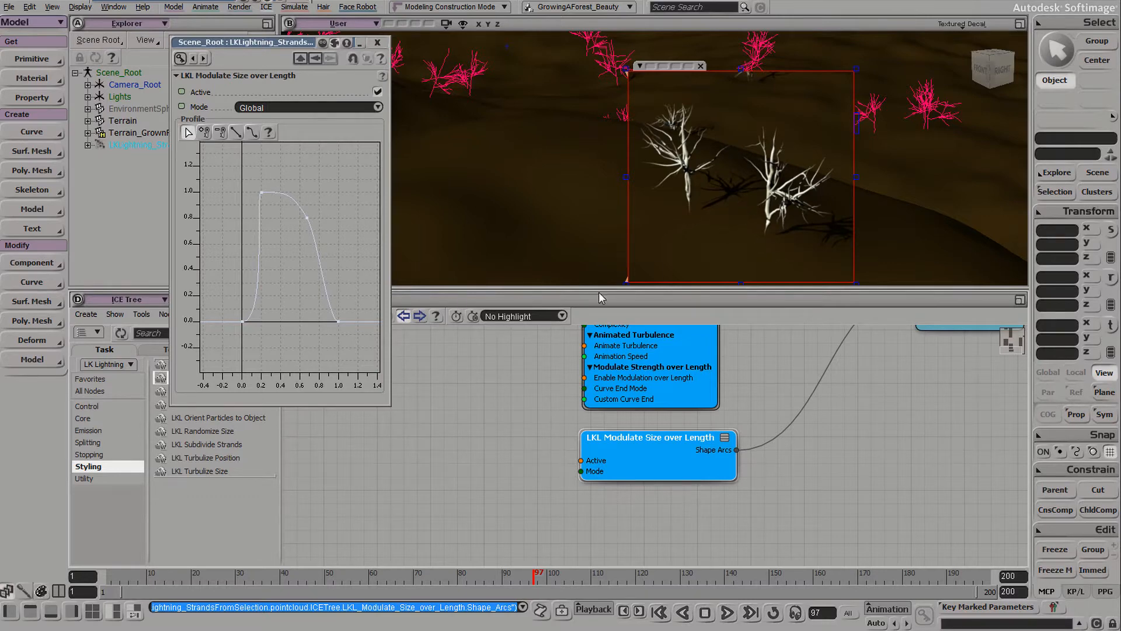
{"action": "left_click_drag", "start_coordinate": [228, 298], "coordinate": [268, 346]}
{"action": "key", "text": "Delete"}
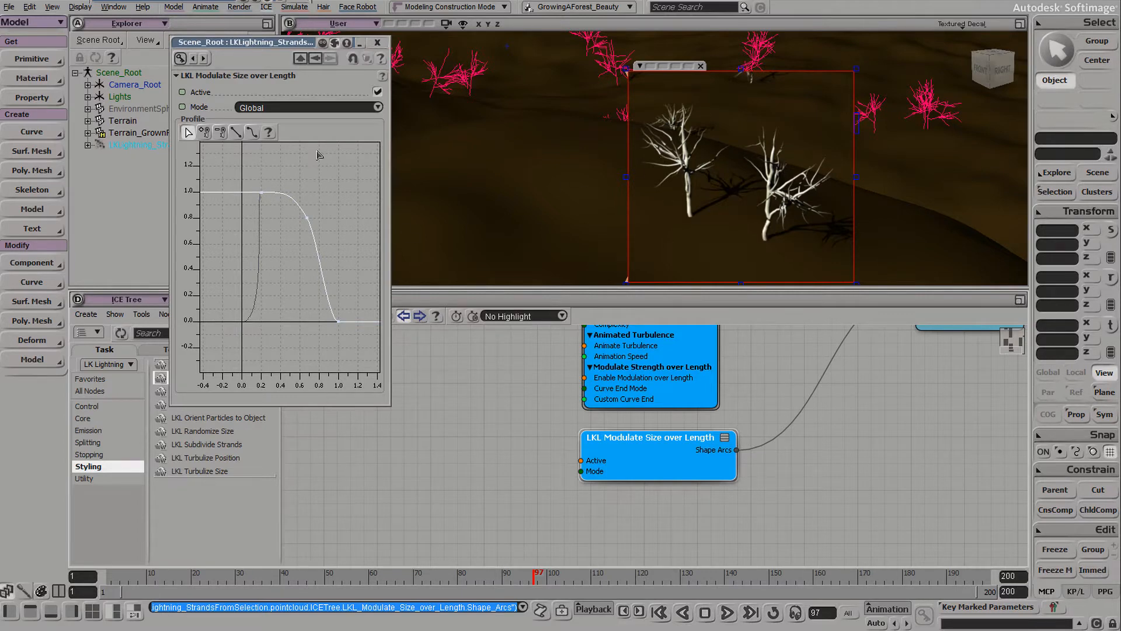
Step: Shift the Profile curve's two upper points towards the strand's end and raise the end point to about 0.15
{"action": "left_click_drag", "start_coordinate": [246, 176], "coordinate": [315, 237]}
{"action": "left_click_drag", "start_coordinate": [315, 191], "coordinate": [348, 215]}
{"action": "left_click_drag", "start_coordinate": [321, 297], "coordinate": [360, 285]}
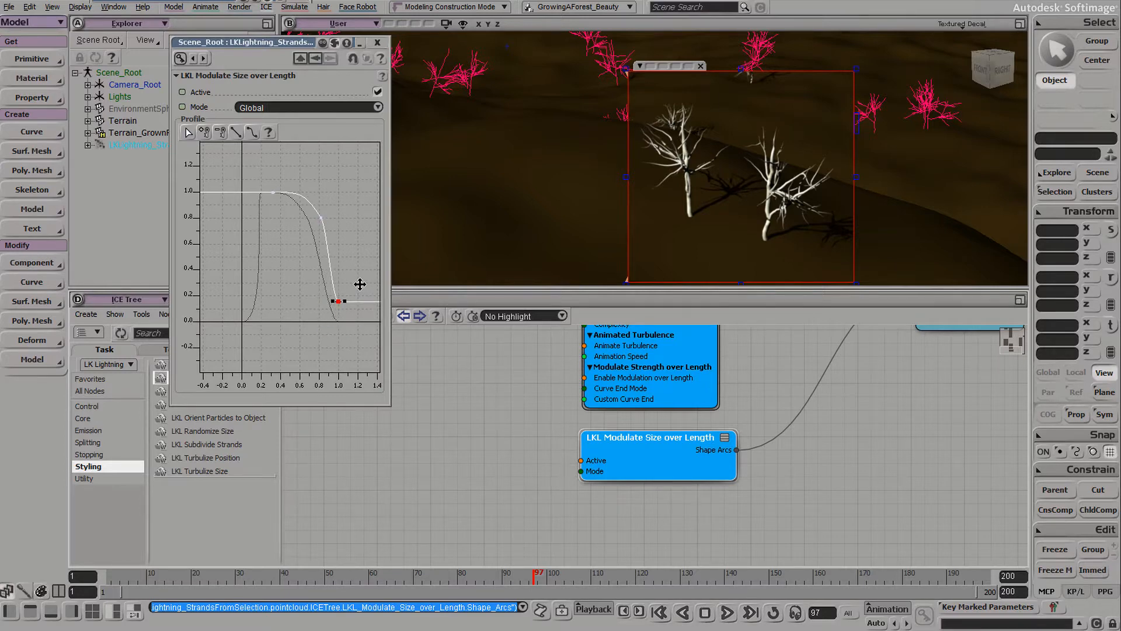
Step: Delete the Profile curve's middle point, move the upper point back to about 0.25 and close the node's settings
{"action": "left_click", "coordinate": [321, 218]}
{"action": "key", "text": "Delete"}
{"action": "right_click", "coordinate": [294, 211]}
{"action": "left_click", "coordinate": [273, 192]}
{"action": "left_click_drag", "start_coordinate": [282, 198], "coordinate": [274, 198]}
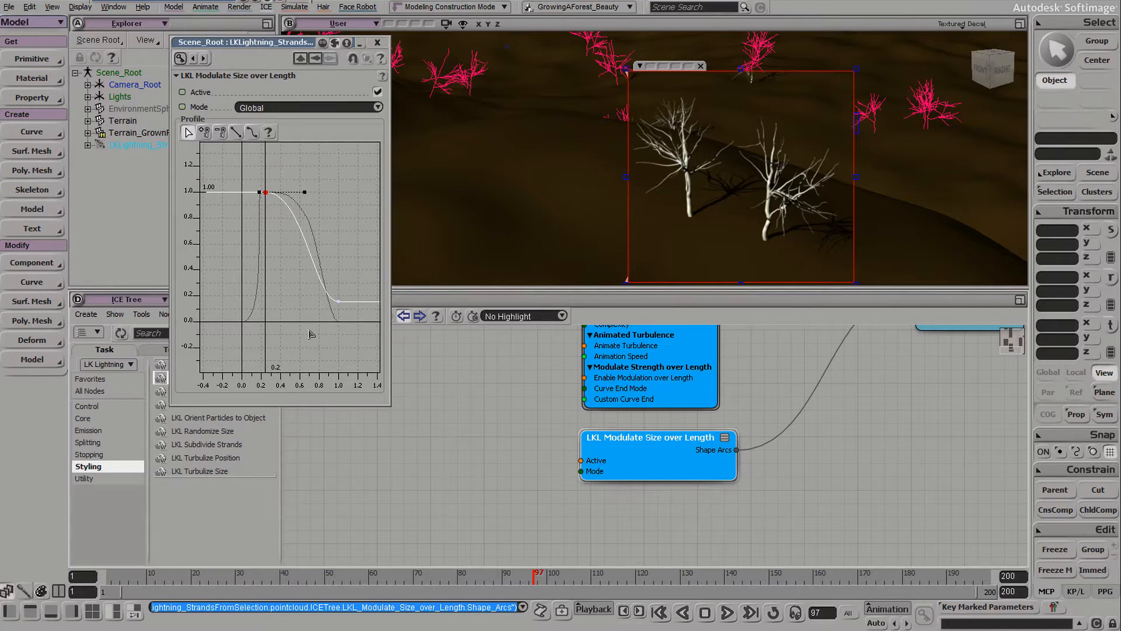
{"action": "left_click", "coordinate": [377, 43]}
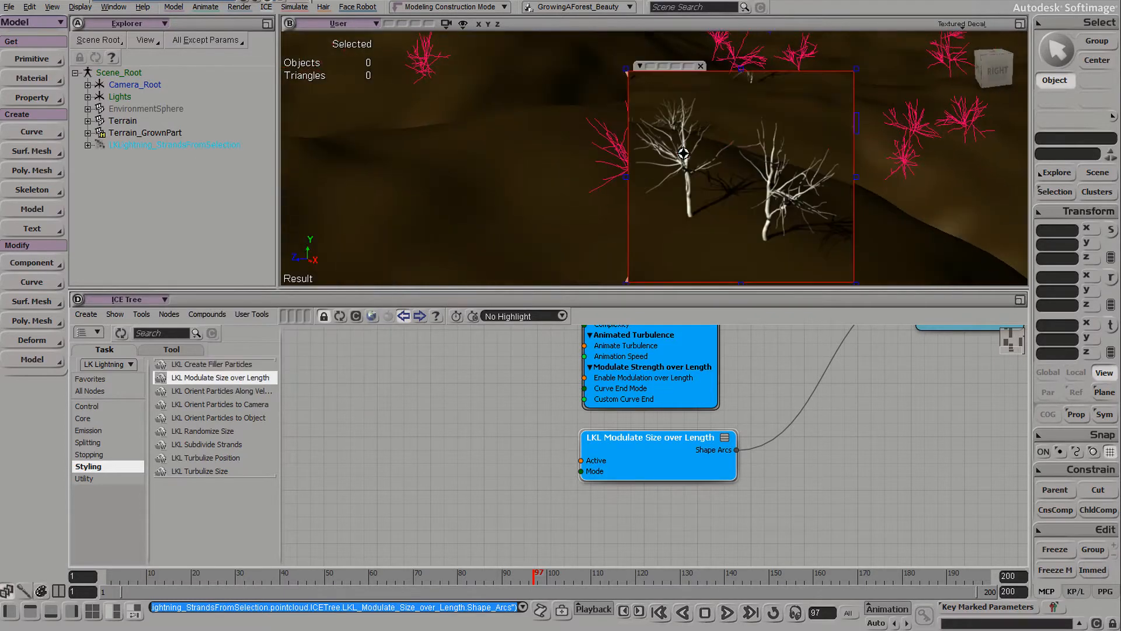
Step: Preview the two foreground trees with a render region around them and turn the region off
{"action": "left_click_drag", "start_coordinate": [567, 78], "coordinate": [768, 266]}
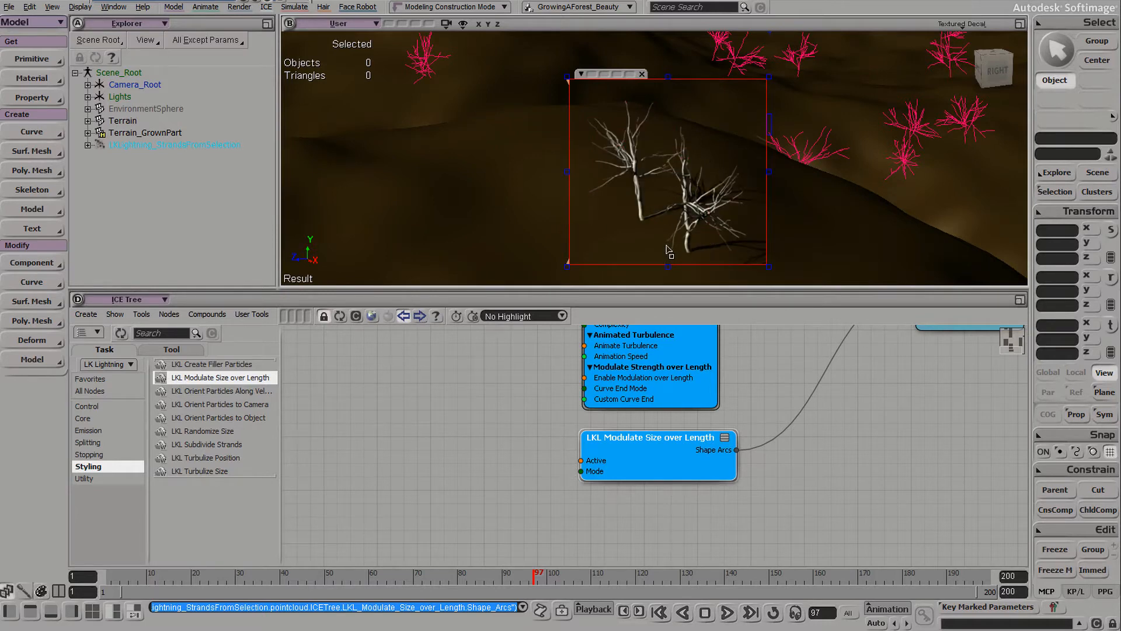
{"action": "middle_click_drag", "start_coordinate": [665, 392], "coordinate": [600, 511]}
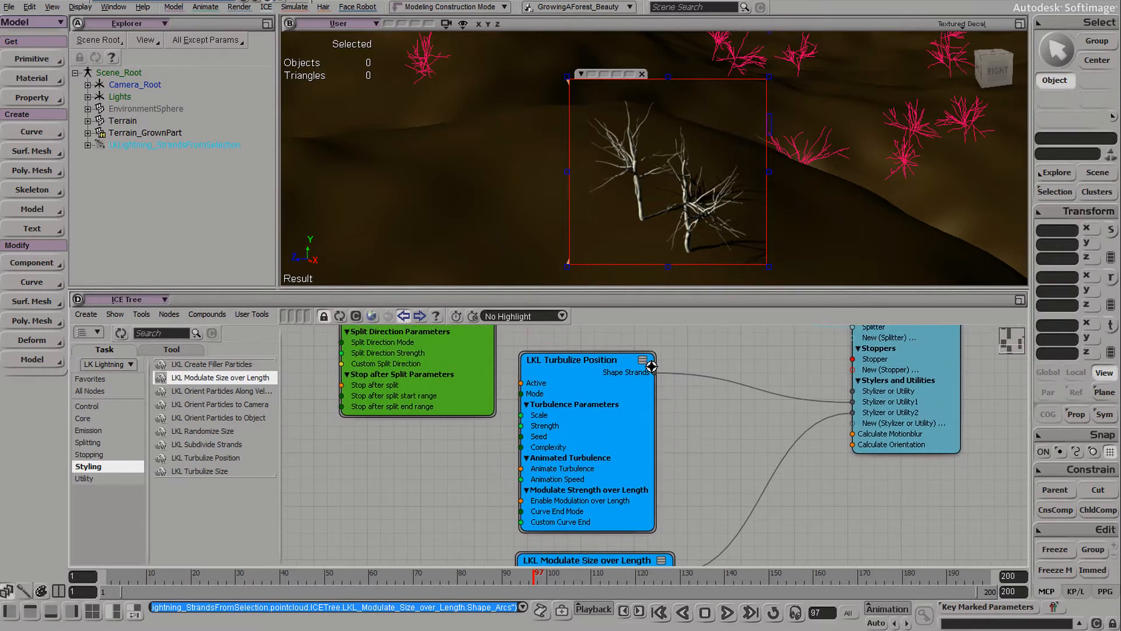
{"action": "middle_click_drag", "start_coordinate": [651, 365], "coordinate": [679, 434]}
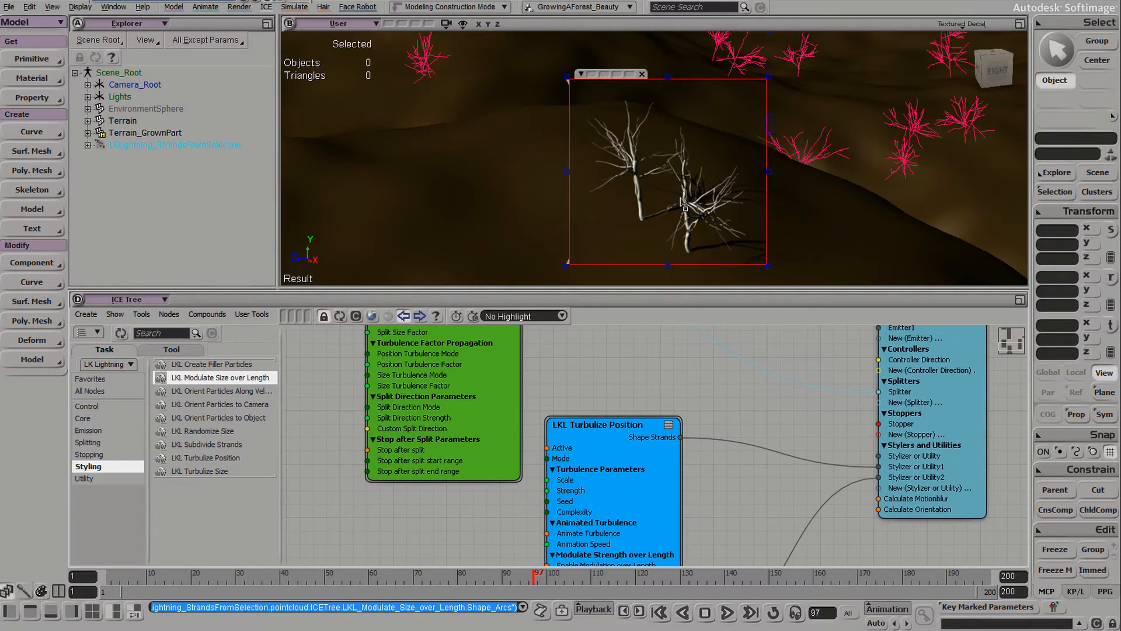
{"action": "key", "text": "q"}
Step: Open the LKL Split at random Segments settings and try 15 Splits per Particle
{"action": "middle_click_drag", "start_coordinate": [513, 370], "coordinate": [542, 528]}
{"action": "double_click", "coordinate": [482, 439]}
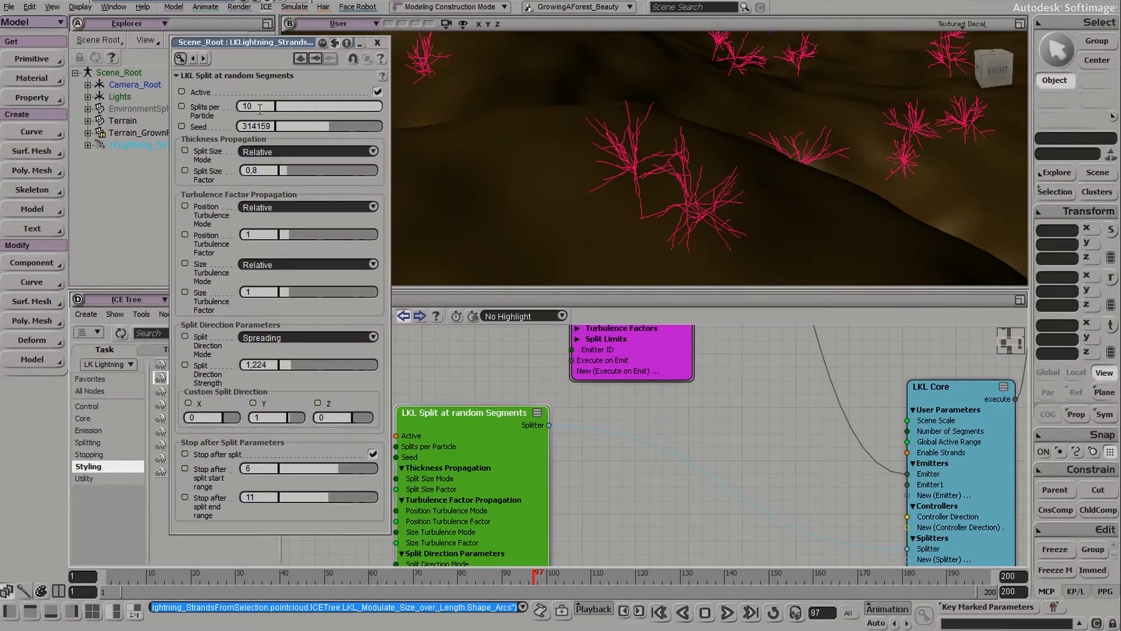
{"action": "type", "text": "15"}
{"action": "key", "text": "Return"}
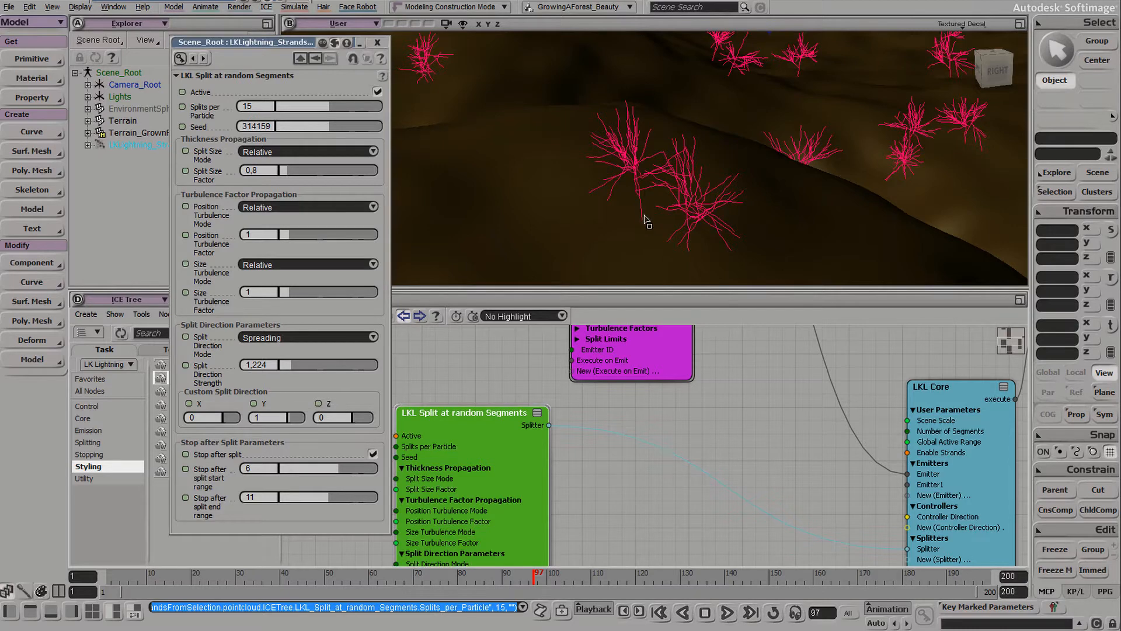
{"action": "key", "text": "s"}
{"action": "right_click_drag", "start_coordinate": [683, 220], "coordinate": [451, 193]}
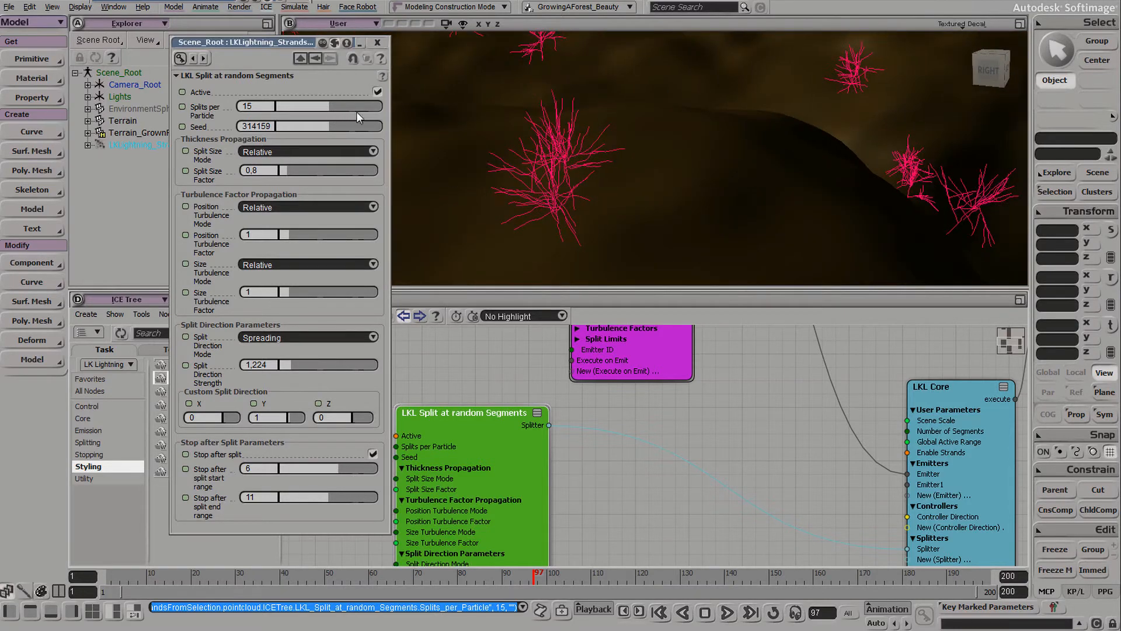
Step: Try 30 Splits per Particle and set the value back to 10
{"action": "left_click_drag", "start_coordinate": [363, 107], "coordinate": [387, 106]}
{"action": "right_click_drag", "start_coordinate": [601, 180], "coordinate": [751, 218]}
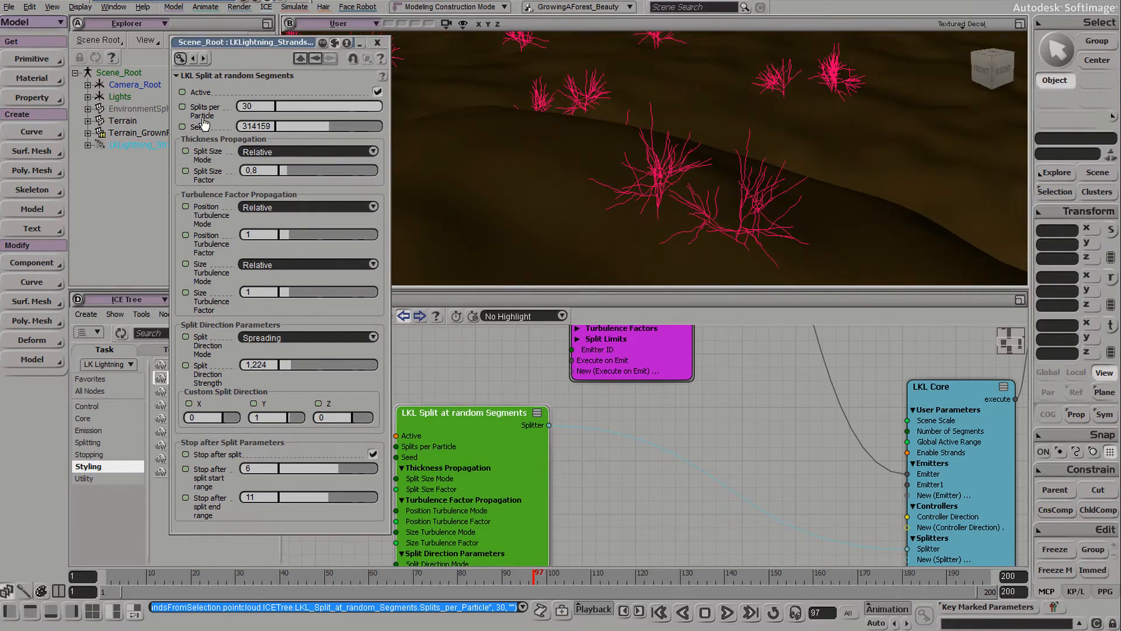
{"action": "left_click", "coordinate": [269, 105]}
{"action": "key", "text": "Return"}
Step: Open the LKL Emit from Surface settings and bring the Split Limits parameters into view
{"action": "middle_click_drag", "start_coordinate": [512, 369], "coordinate": [456, 554]}
{"action": "middle_click_drag", "start_coordinate": [561, 378], "coordinate": [623, 450]}
{"action": "left_click", "coordinate": [623, 416]}
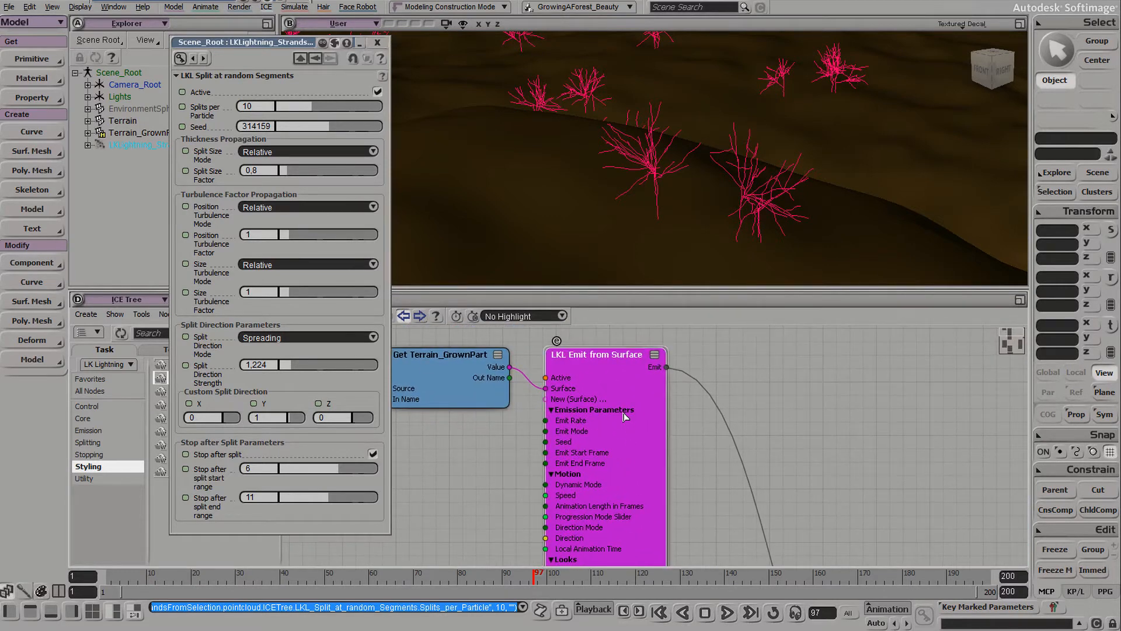
{"action": "double_click", "coordinate": [624, 417]}
{"action": "left_click_drag", "start_coordinate": [236, 46], "coordinate": [160, 0]}
{"action": "scroll", "coordinate": [308, 494], "scroll_direction": "down", "scroll_amount": 1}
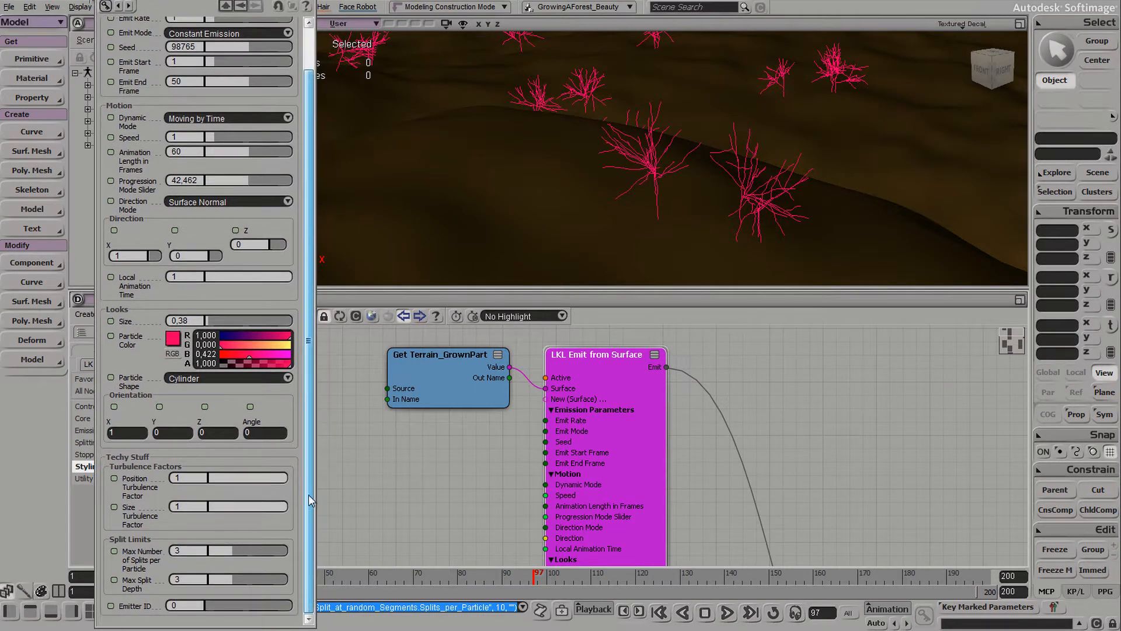
{"action": "middle_click_drag", "start_coordinate": [552, 490], "coordinate": [551, 327]}
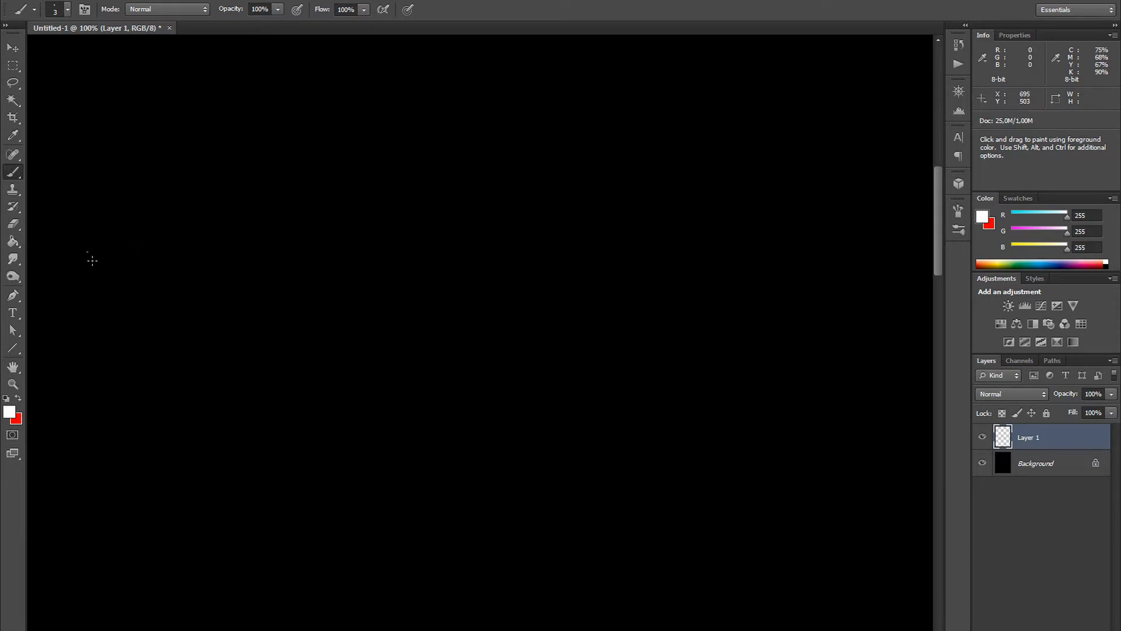
Step: Switch to Photoshop and paint a straight white horizontal line with three branches growing from it
{"action": "left_click_drag", "start_coordinate": [88, 251], "coordinate": [672, 270], "text": "shift"}
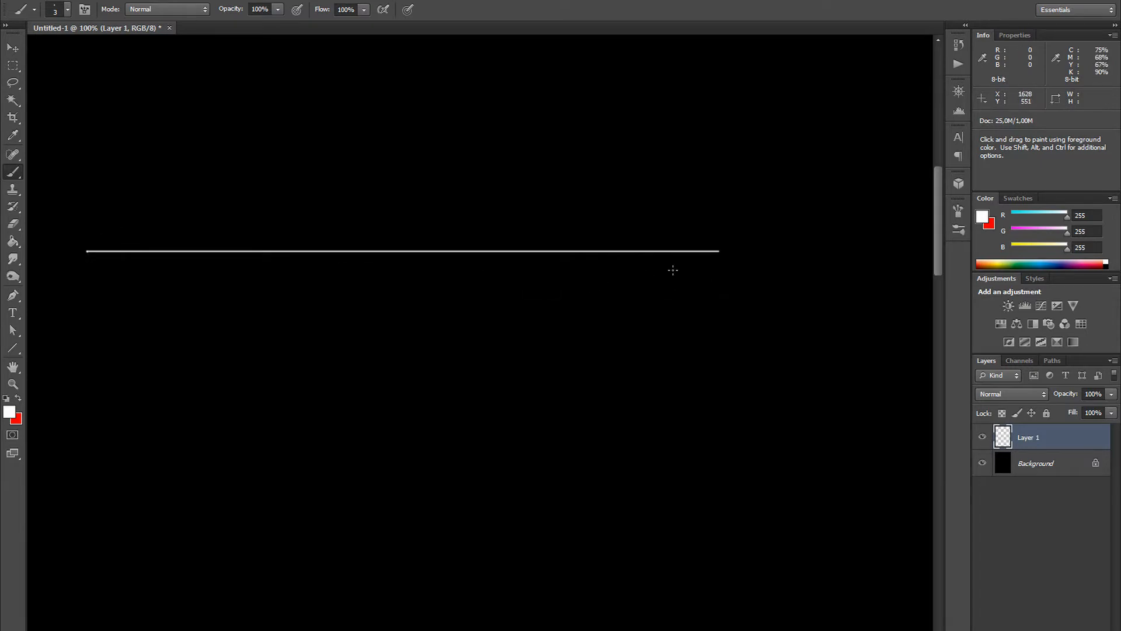
{"action": "left_click_drag", "start_coordinate": [161, 250], "coordinate": [259, 176]}
{"action": "left_click_drag", "start_coordinate": [348, 252], "coordinate": [385, 337]}
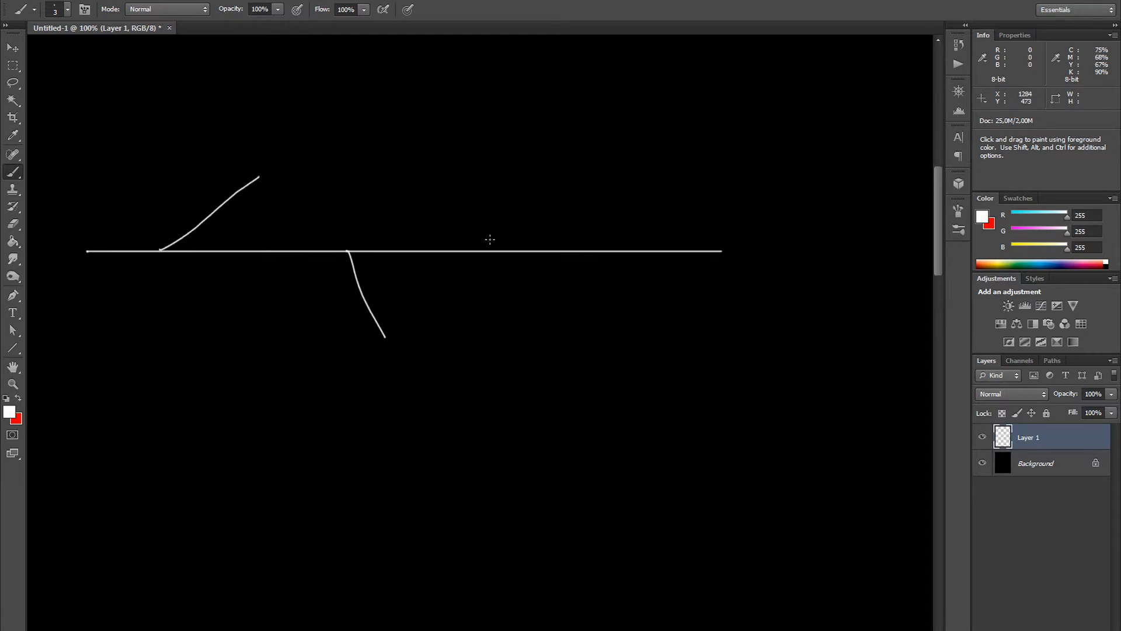
{"action": "left_click_drag", "start_coordinate": [488, 246], "coordinate": [631, 184]}
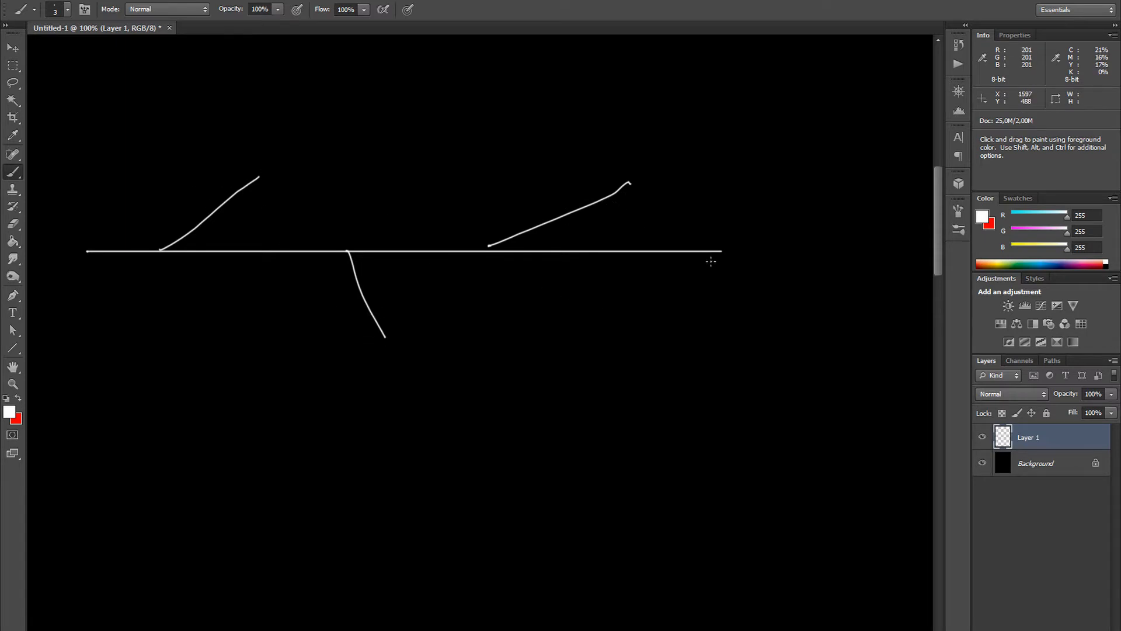
Step: Write a 3 beside the line, add a fourth branch crossed out in white and red, and restore the white brush color
{"action": "left_click_drag", "start_coordinate": [754, 228], "coordinate": [753, 264]}
{"action": "mouse_move", "coordinate": [614, 253]}
{"action": "left_mouse_down"}
{"action": "mouse_move", "coordinate": [653, 318]}
{"action": "mouse_move", "coordinate": [666, 273]}
{"action": "left_mouse_up"}
{"action": "mouse_move", "coordinate": [613, 266]}
{"action": "left_mouse_down"}
{"action": "mouse_move", "coordinate": [661, 299]}
{"action": "mouse_move", "coordinate": [648, 279]}
{"action": "mouse_move", "coordinate": [667, 313]}
{"action": "left_mouse_up"}
{"action": "key", "text": "x"}
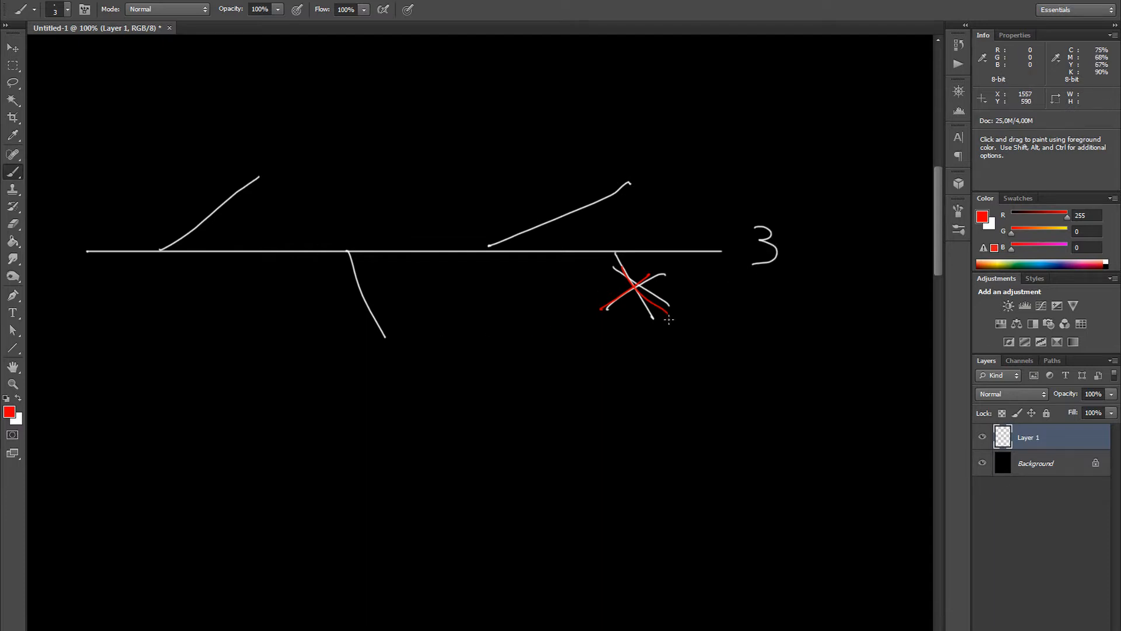
{"action": "key", "text": "x"}
Step: Below the first sketch, paint a second horizontal white line with a branch whose side branch splits once more
{"action": "scroll", "coordinate": [499, 409], "scroll_direction": "down", "scroll_amount": 3}
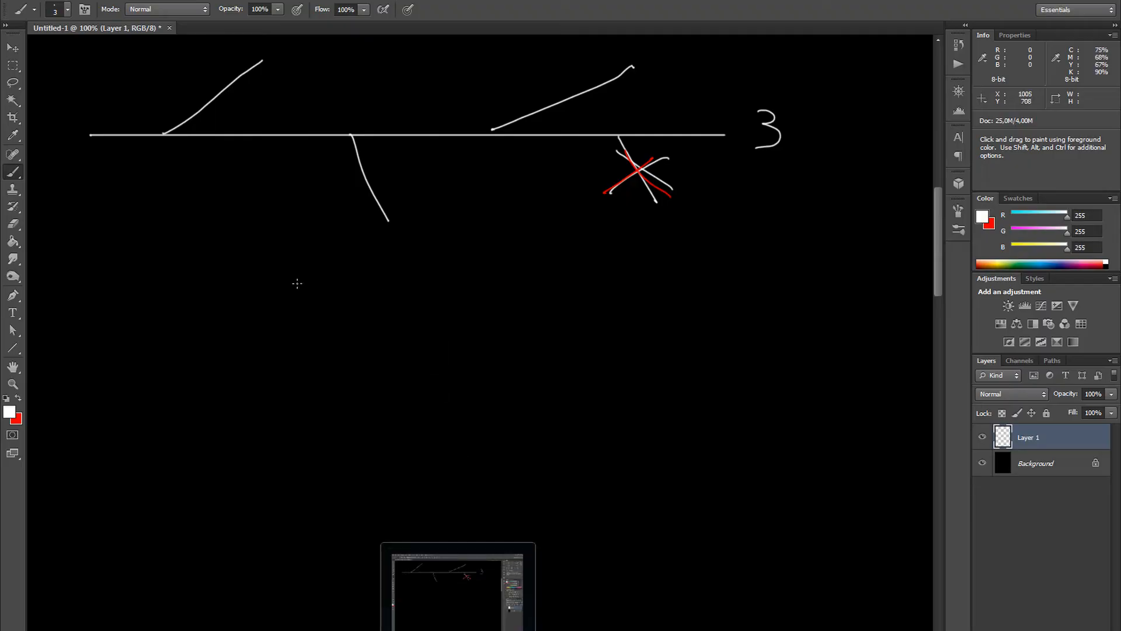
{"action": "left_click_drag", "start_coordinate": [316, 342], "coordinate": [334, 259]}
{"action": "key", "text": "x"}
{"action": "key", "text": "x"}
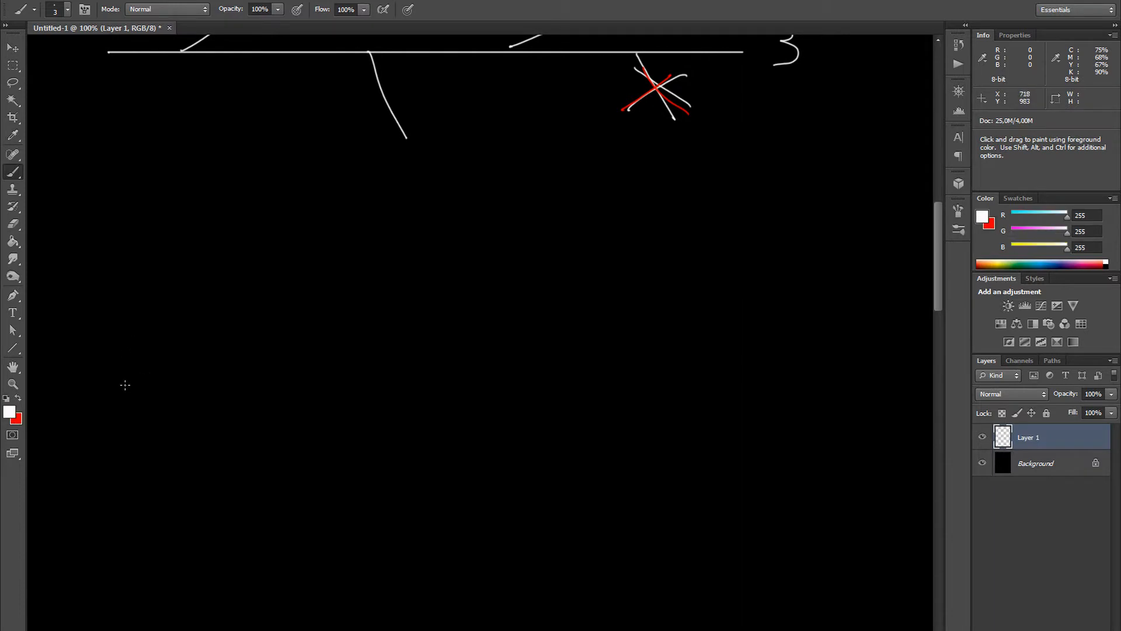
{"action": "left_click_drag", "start_coordinate": [76, 468], "coordinate": [774, 483], "text": "shift"}
{"action": "left_click_drag", "start_coordinate": [368, 373], "coordinate": [457, 287]}
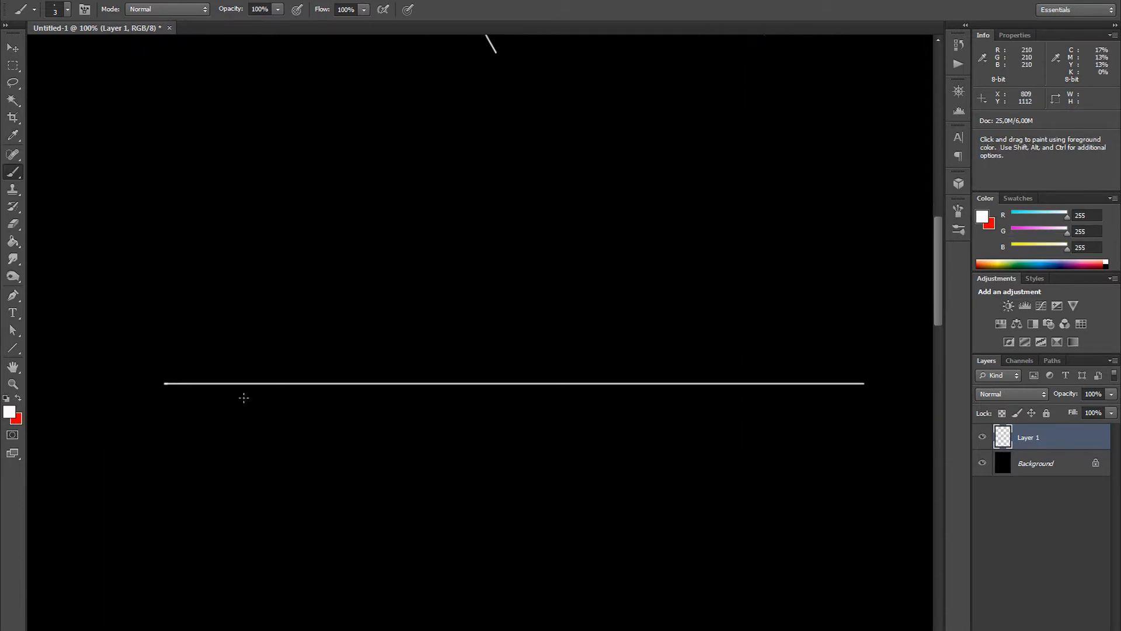
{"action": "left_click_drag", "start_coordinate": [246, 383], "coordinate": [414, 291]}
{"action": "mouse_move", "coordinate": [342, 313]}
{"action": "left_mouse_down"}
{"action": "mouse_move", "coordinate": [367, 220]}
{"action": "mouse_move", "coordinate": [457, 200]}
{"action": "left_mouse_up"}
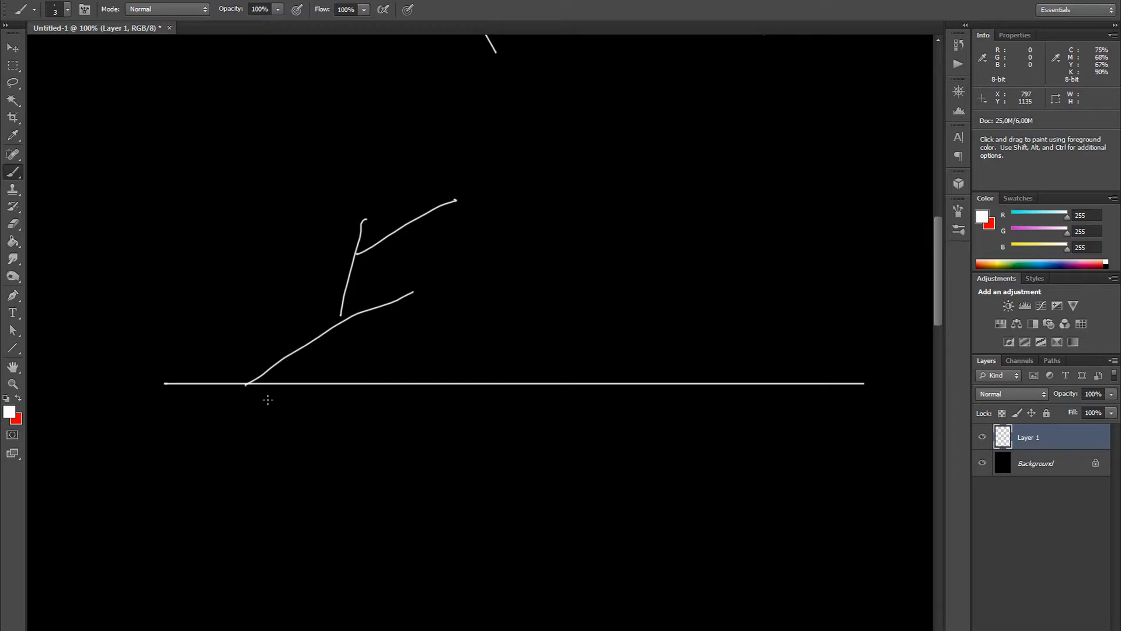
Step: Number the second sketch 0 at the base line and 1, 2 and 3 along its successive branches
{"action": "left_click_drag", "start_coordinate": [280, 397], "coordinate": [290, 392]}
{"action": "left_click_drag", "start_coordinate": [281, 327], "coordinate": [296, 335]}
{"action": "left_click_drag", "start_coordinate": [323, 233], "coordinate": [335, 252]}
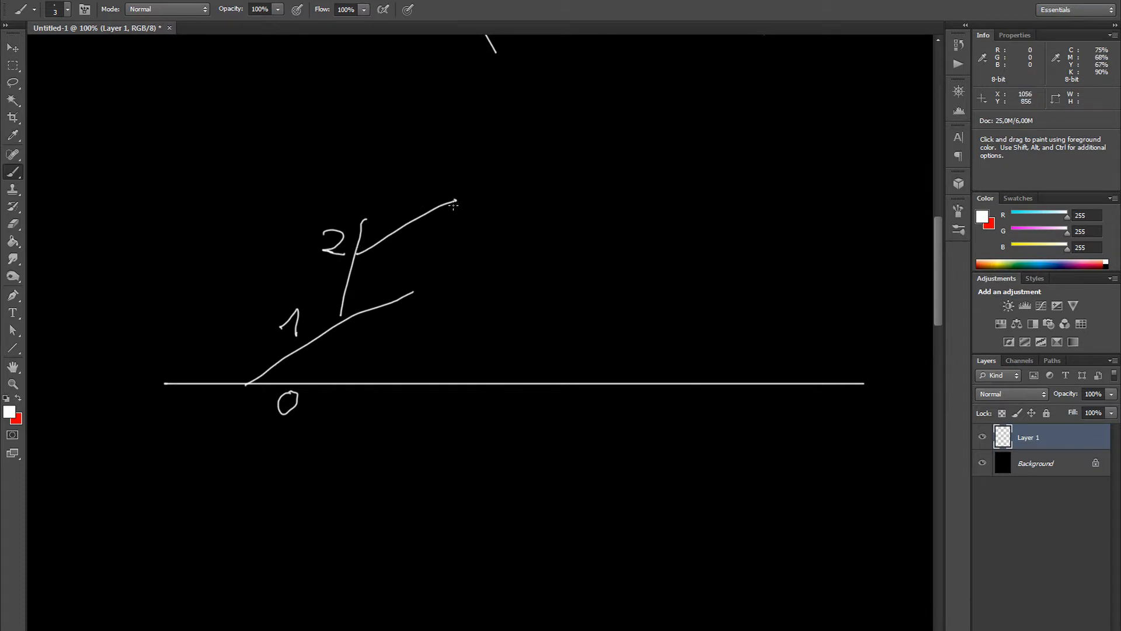
{"action": "left_click_drag", "start_coordinate": [448, 215], "coordinate": [448, 233]}
Step: Paint a white branch growing downward from the second line, with several side branches, one of them splitting again
{"action": "left_click_drag", "start_coordinate": [562, 384], "coordinate": [622, 470]}
{"action": "left_click_drag", "start_coordinate": [592, 433], "coordinate": [575, 529]}
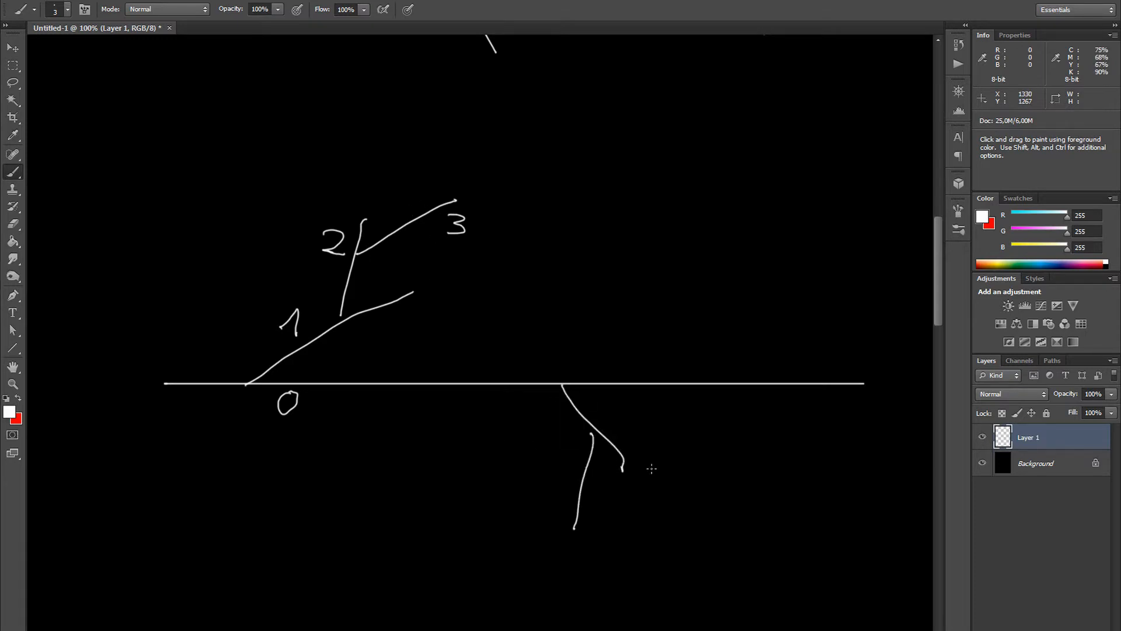
{"action": "left_click_drag", "start_coordinate": [625, 449], "coordinate": [718, 481]}
{"action": "left_click_drag", "start_coordinate": [620, 448], "coordinate": [655, 485]}
{"action": "mouse_move", "coordinate": [622, 449]}
{"action": "left_mouse_down"}
{"action": "mouse_move", "coordinate": [710, 488]}
{"action": "mouse_move", "coordinate": [765, 452]}
{"action": "left_mouse_up"}
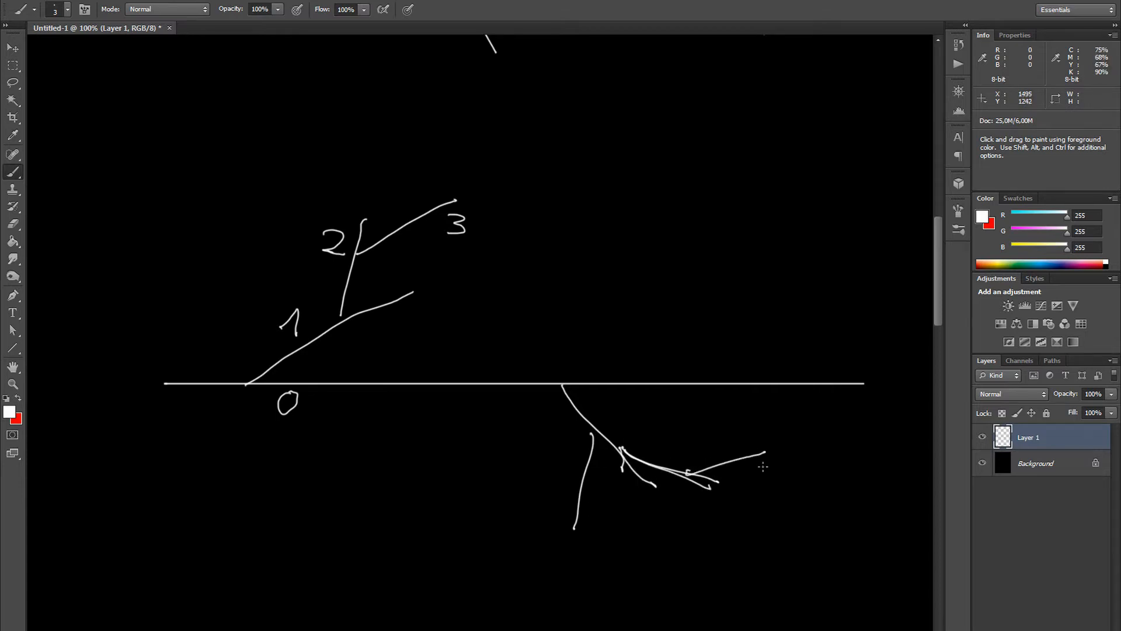
Step: Number the downward branch chain 1, 2 and 3, and extend its steep side branch with an offshoot, marking that side branch 2
{"action": "left_click_drag", "start_coordinate": [602, 413], "coordinate": [675, 466]}
{"action": "left_click_drag", "start_coordinate": [749, 469], "coordinate": [747, 489]}
{"action": "left_click_drag", "start_coordinate": [581, 515], "coordinate": [615, 550]}
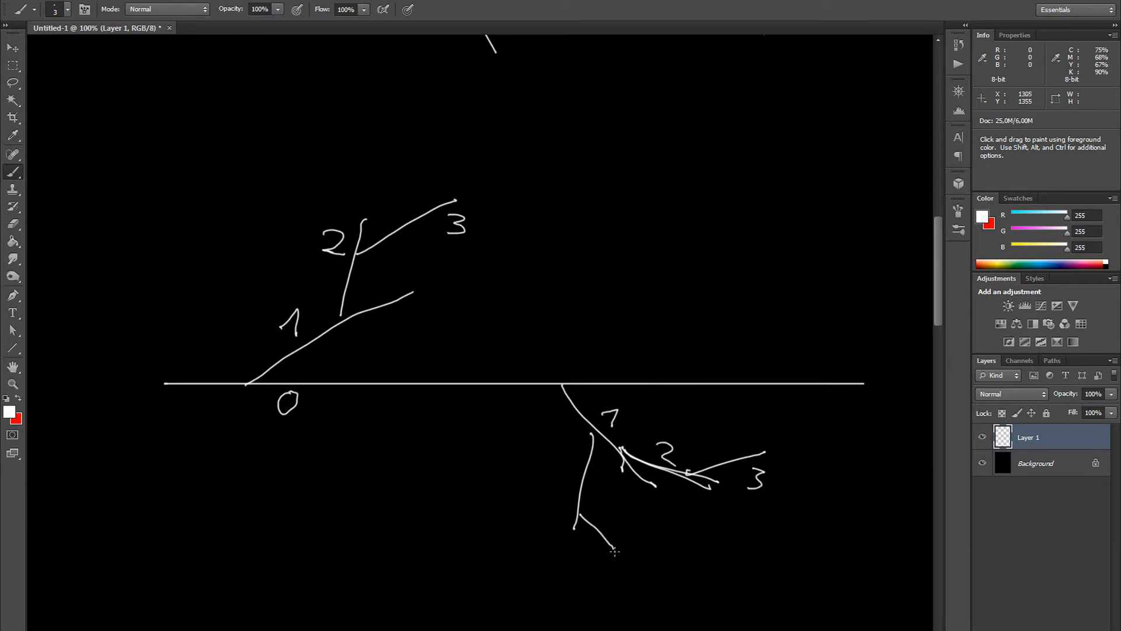
{"action": "left_click_drag", "start_coordinate": [553, 472], "coordinate": [571, 489]}
Step: Label the offshoot 3, paint a red branch marked 4 from its tip, and cross that branch out in red
{"action": "mouse_move", "coordinate": [584, 547]}
{"action": "left_mouse_down"}
{"action": "mouse_move", "coordinate": [593, 556]}
{"action": "mouse_move", "coordinate": [582, 568]}
{"action": "mouse_move", "coordinate": [670, 548]}
{"action": "mouse_move", "coordinate": [647, 585]}
{"action": "mouse_move", "coordinate": [673, 541]}
{"action": "left_mouse_up"}
{"action": "key", "text": "x"}
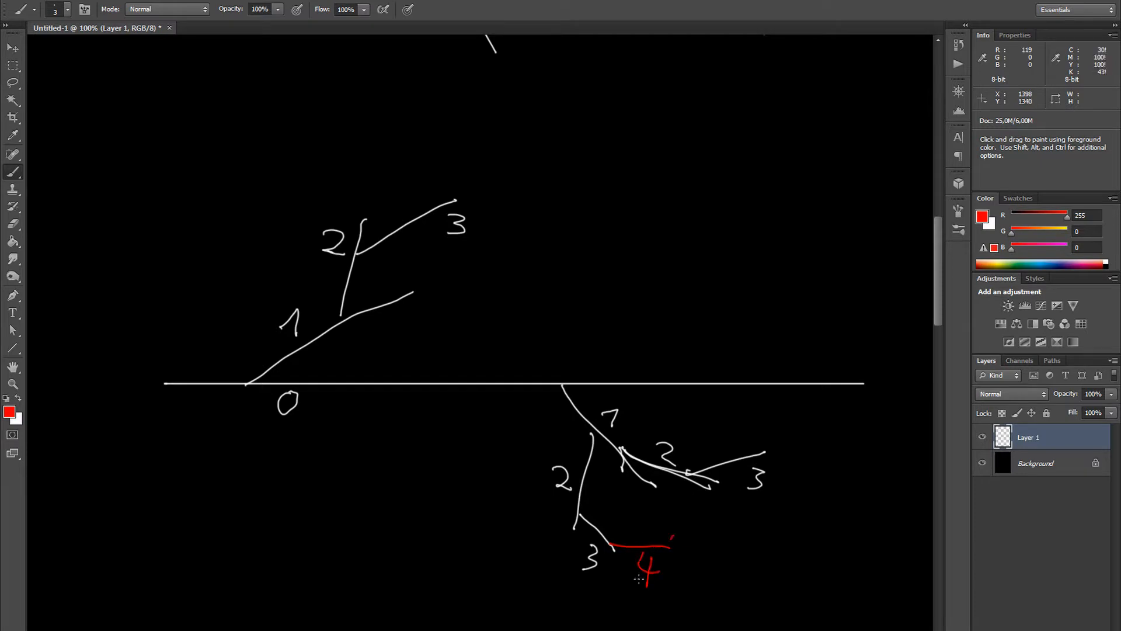
{"action": "left_click_drag", "start_coordinate": [639, 578], "coordinate": [634, 590]}
{"action": "left_click_drag", "start_coordinate": [632, 529], "coordinate": [669, 586]}
Step: Beside the end of the second line, write a red 4 followed by a white > 3
{"action": "left_click_drag", "start_coordinate": [730, 492], "coordinate": [618, 492]}
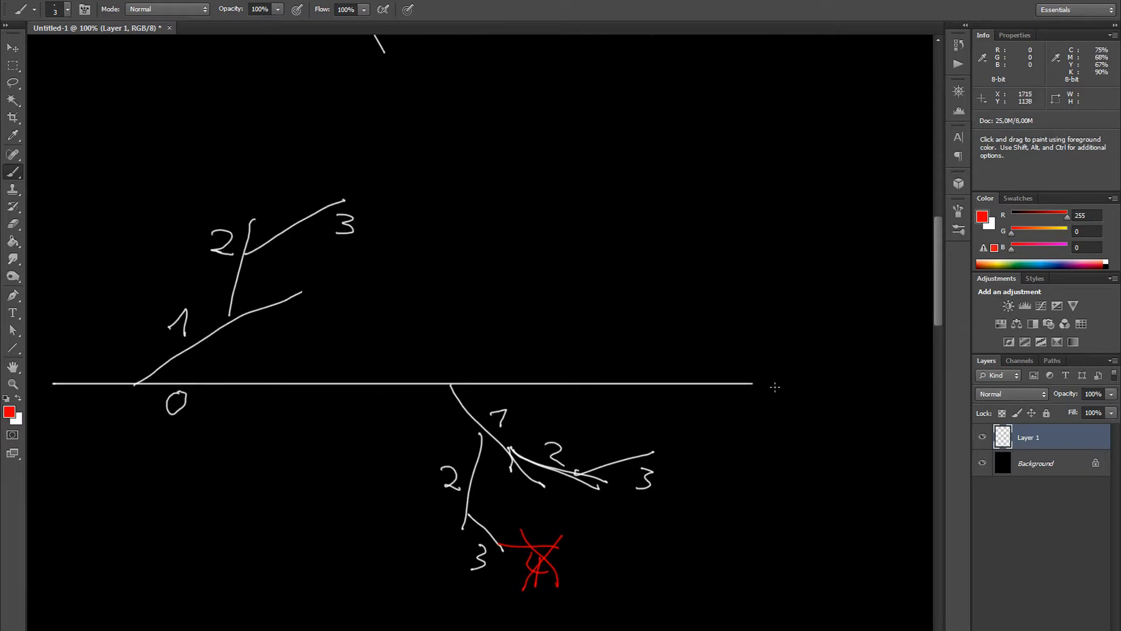
{"action": "mouse_move", "coordinate": [789, 385]}
{"action": "left_mouse_down"}
{"action": "mouse_move", "coordinate": [779, 439]}
{"action": "mouse_move", "coordinate": [797, 419]}
{"action": "mouse_move", "coordinate": [816, 431]}
{"action": "left_mouse_up"}
{"action": "key", "text": "x"}
{"action": "left_click_drag", "start_coordinate": [871, 380], "coordinate": [856, 430]}
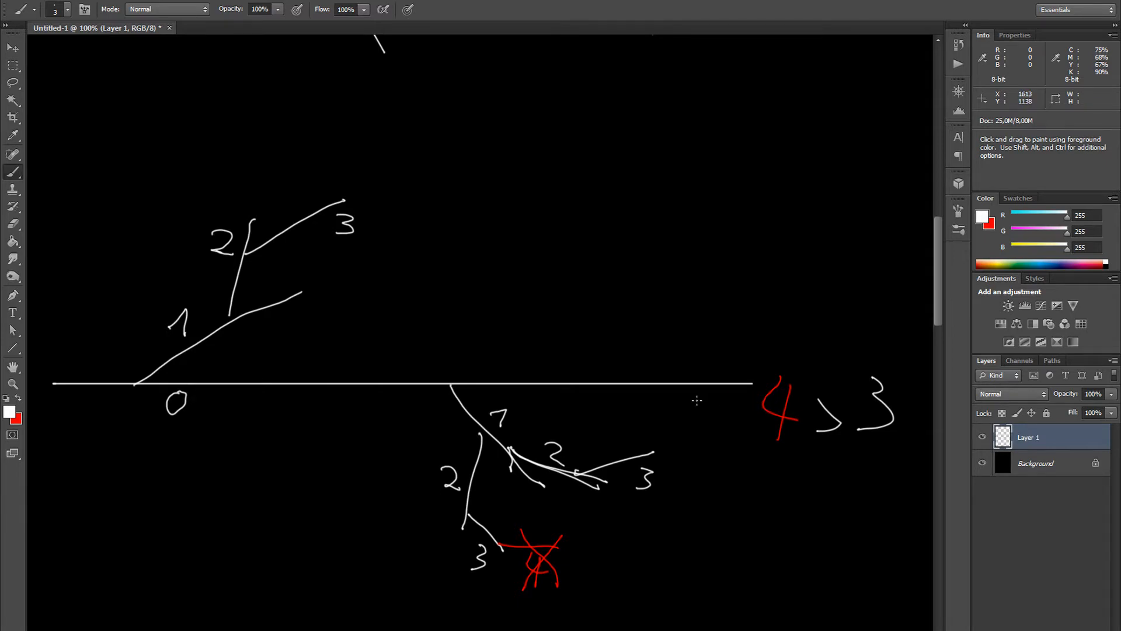
Step: Add two red branches to the first sketch's line, cross out its 3 in red, and write a red 5 beside it
{"action": "left_click_drag", "start_coordinate": [434, 170], "coordinate": [476, 451]}
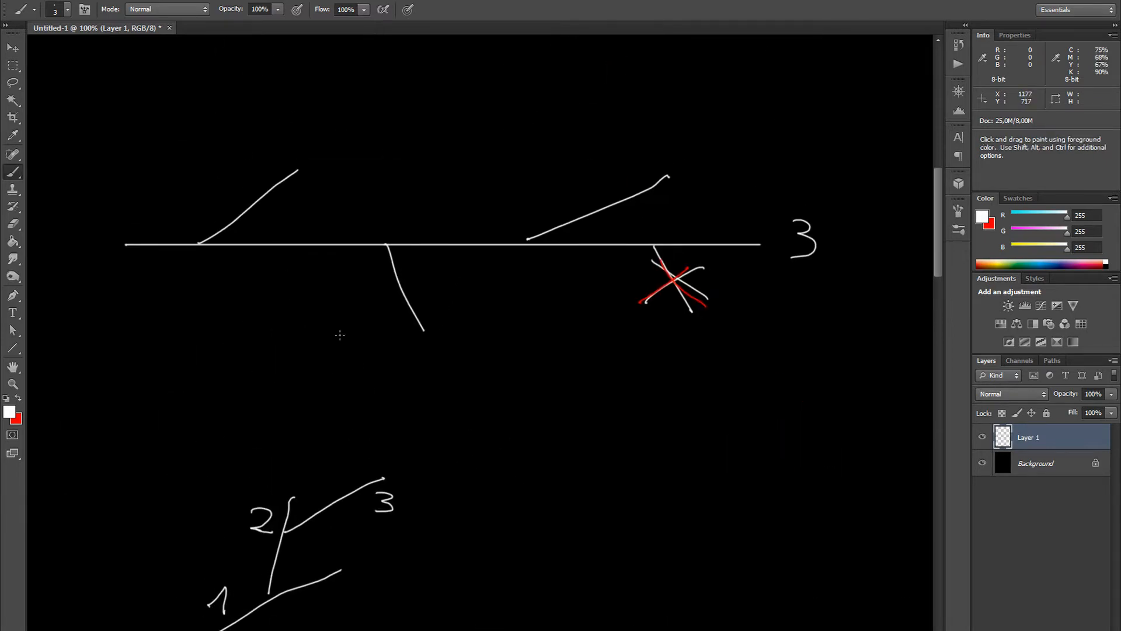
{"action": "key", "text": "x"}
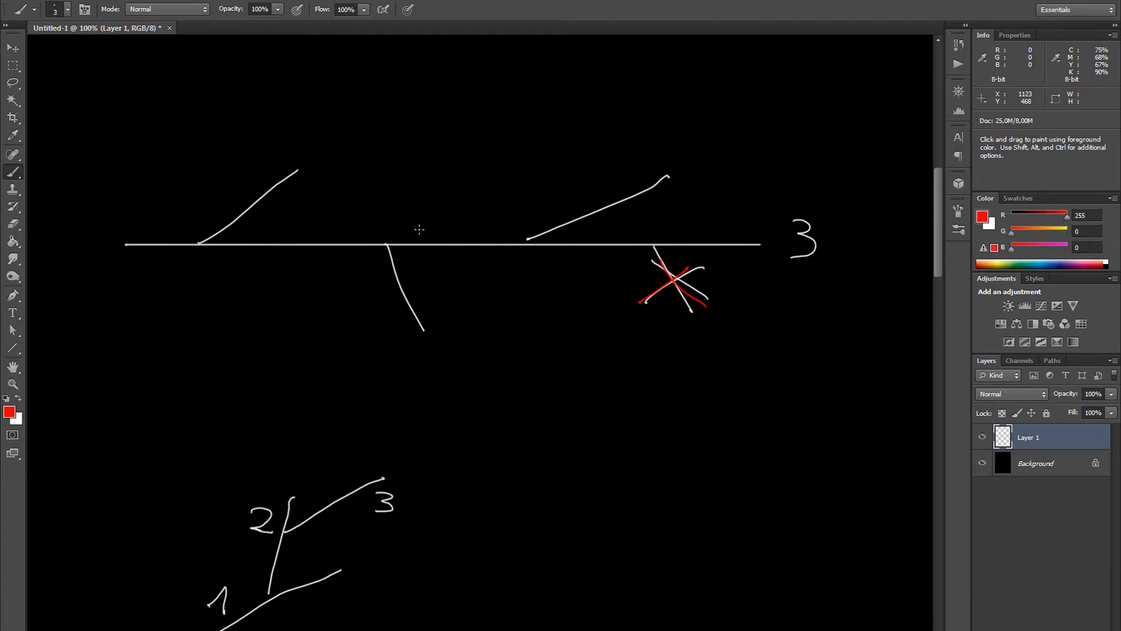
{"action": "left_click_drag", "start_coordinate": [326, 239], "coordinate": [439, 168]}
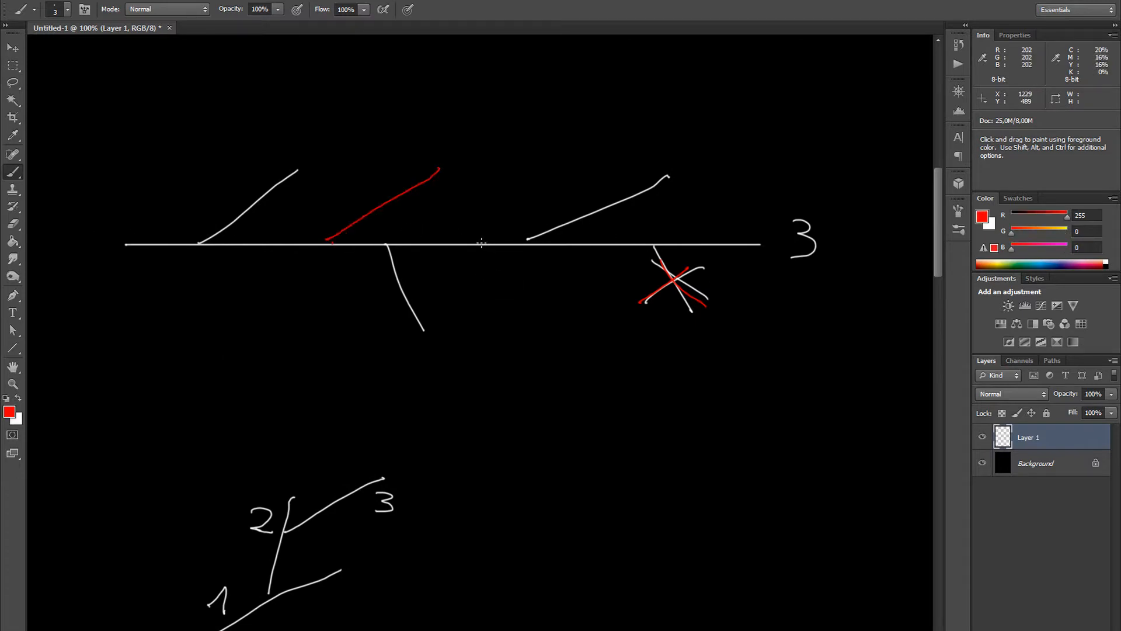
{"action": "left_click_drag", "start_coordinate": [476, 240], "coordinate": [558, 316]}
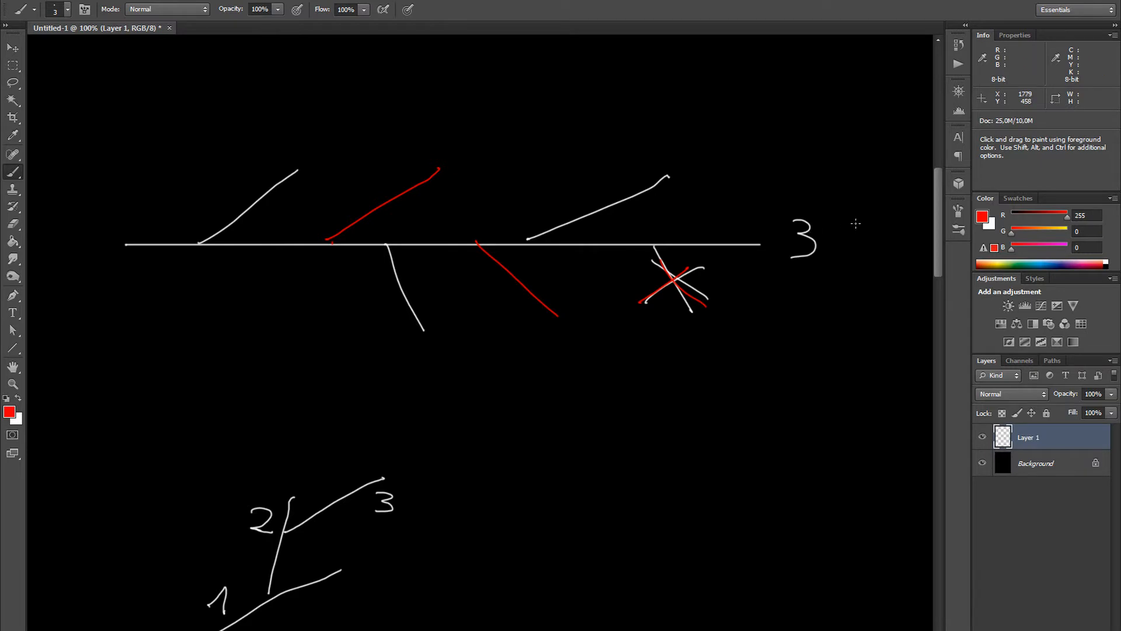
{"action": "left_click_drag", "start_coordinate": [856, 219], "coordinate": [833, 257]}
{"action": "mouse_move", "coordinate": [812, 213]}
{"action": "left_mouse_down"}
{"action": "mouse_move", "coordinate": [797, 257]}
{"action": "mouse_move", "coordinate": [823, 266]}
{"action": "left_mouse_up"}
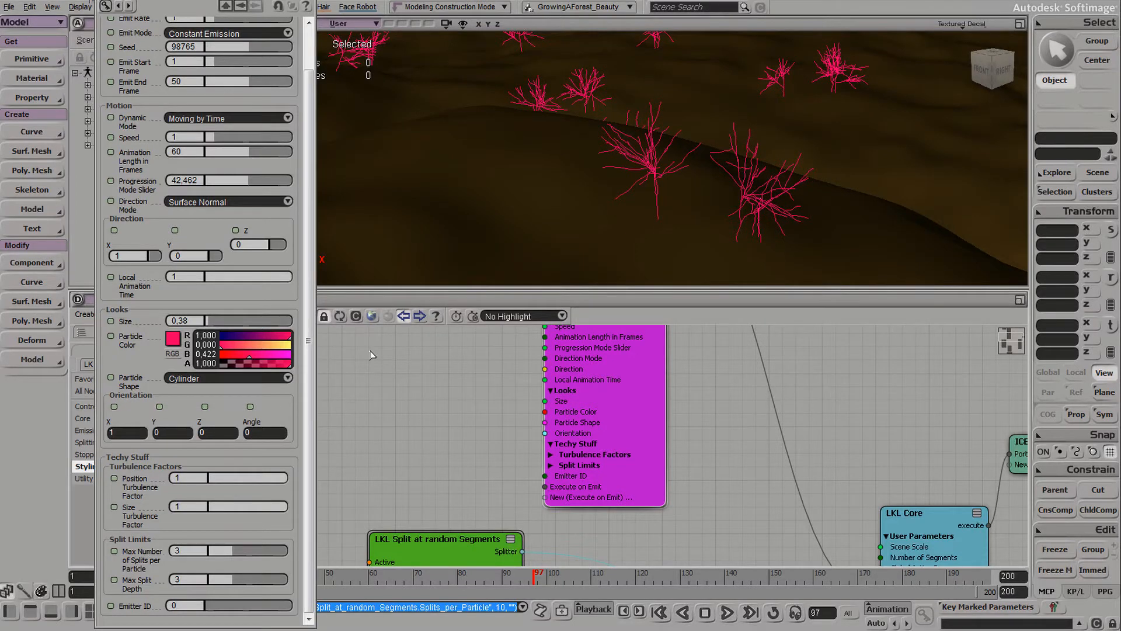
Step: Switch to Softimage and set Max Number of Splits per Particle to 8 and Max Split Depth to 5
{"action": "left_click_drag", "start_coordinate": [750, 180], "coordinate": [531, 256]}
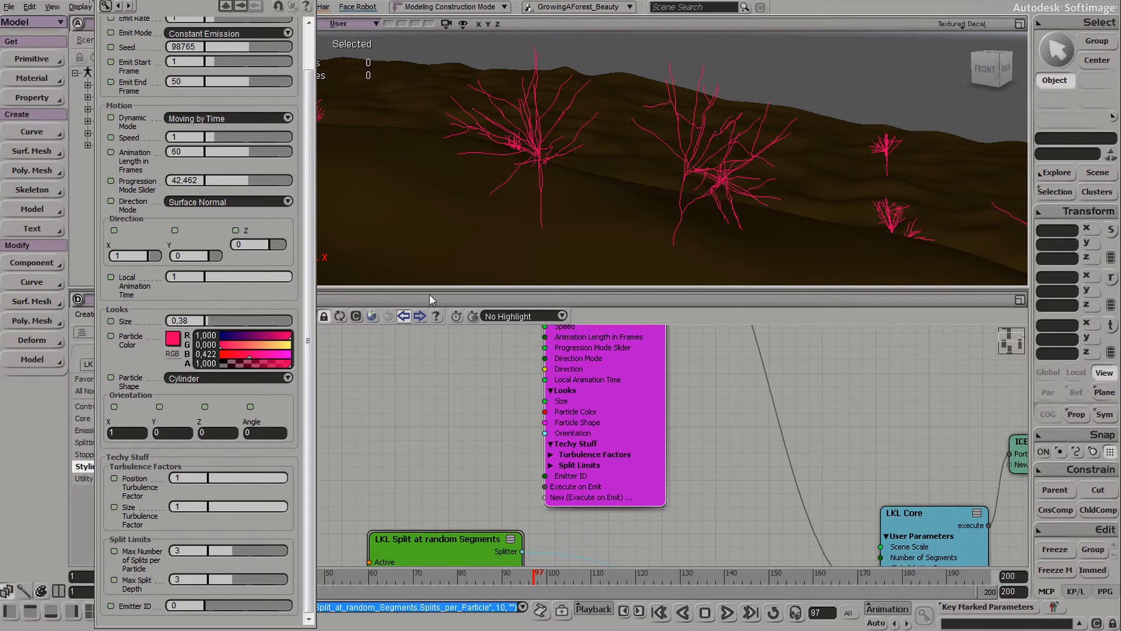
{"action": "left_click", "coordinate": [277, 556]}
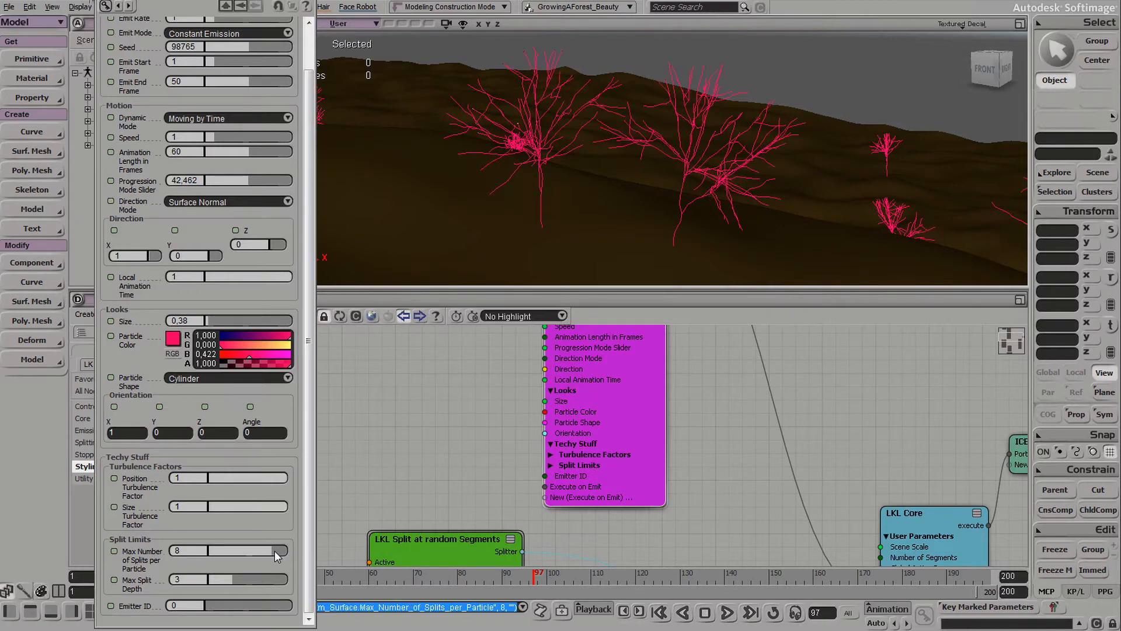
{"action": "left_click", "coordinate": [265, 552]}
{"action": "key", "text": "o"}
{"action": "left_click_drag", "start_coordinate": [712, 175], "coordinate": [733, 193]}
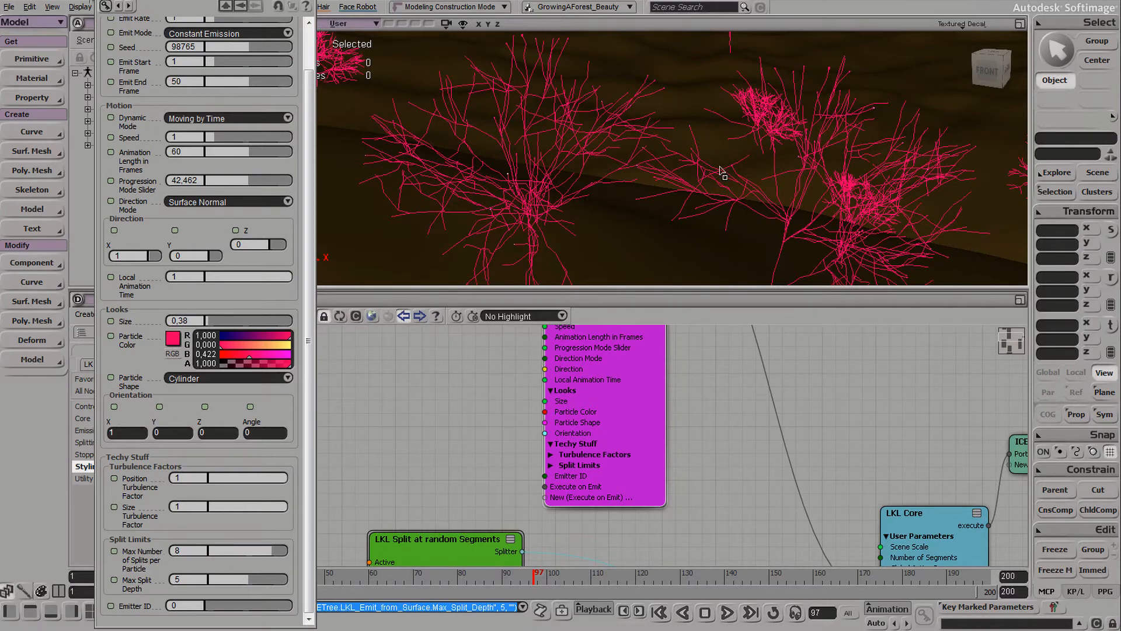
Step: Try a Max Split Depth of 6 on the trees and restore it to 5
{"action": "key", "text": "o"}
{"action": "mouse_move", "coordinate": [728, 165]}
{"action": "left_mouse_down"}
{"action": "mouse_move", "coordinate": [706, 170]}
{"action": "mouse_move", "coordinate": [718, 150]}
{"action": "mouse_move", "coordinate": [710, 160]}
{"action": "left_mouse_up"}
{"action": "left_click", "coordinate": [258, 578]}
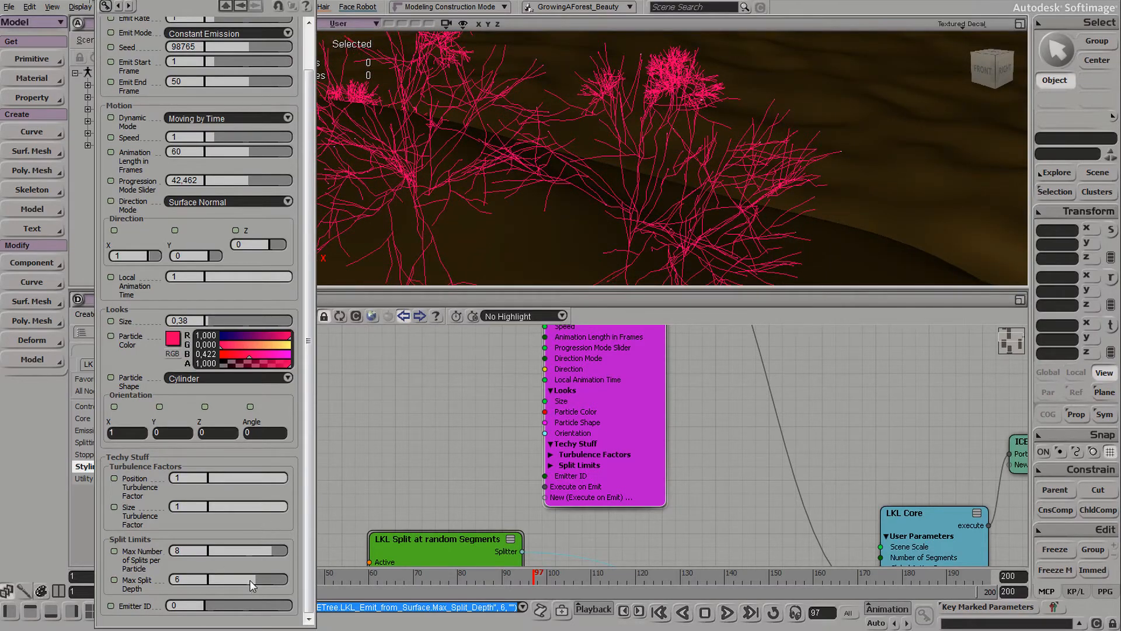
{"action": "left_click_drag", "start_coordinate": [693, 145], "coordinate": [637, 151]}
{"action": "left_click_drag", "start_coordinate": [429, 554], "coordinate": [449, 409]}
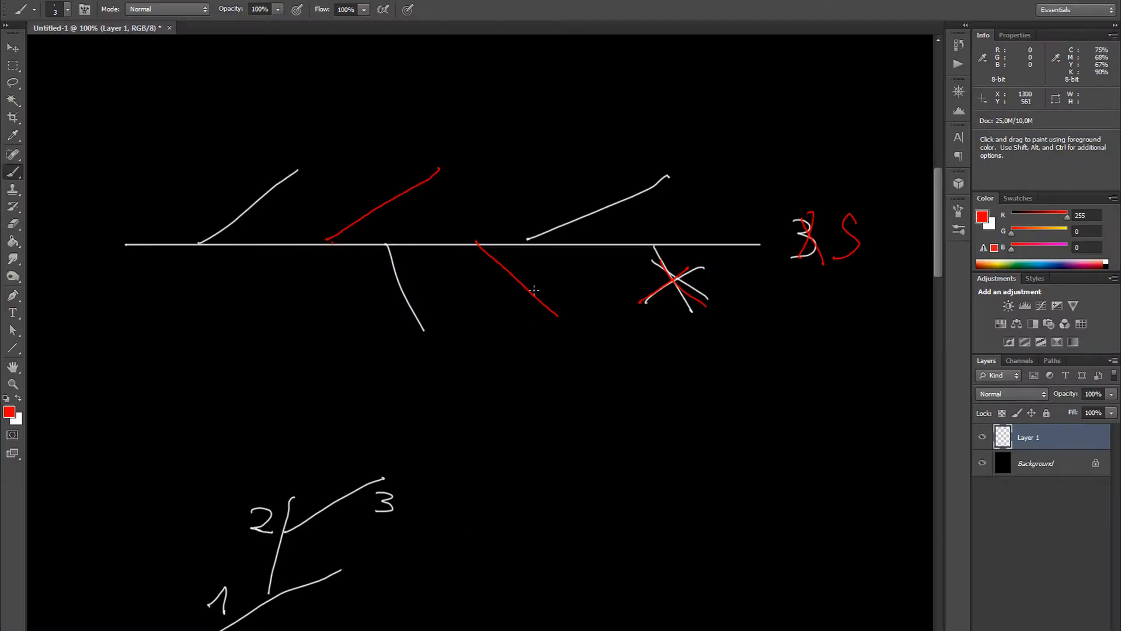
Step: Switch to Photoshop to review the split count and split depth sketches, and return to Softimage
{"action": "left_click_drag", "start_coordinate": [463, 429], "coordinate": [495, 374]}
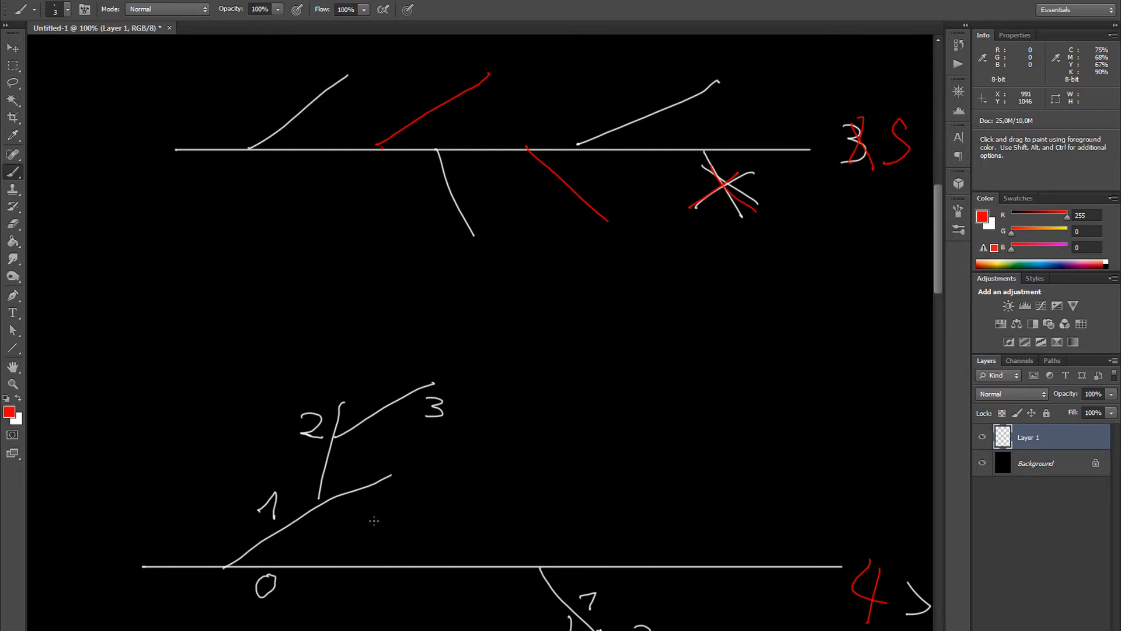
{"action": "mouse_move", "coordinate": [241, 630]}
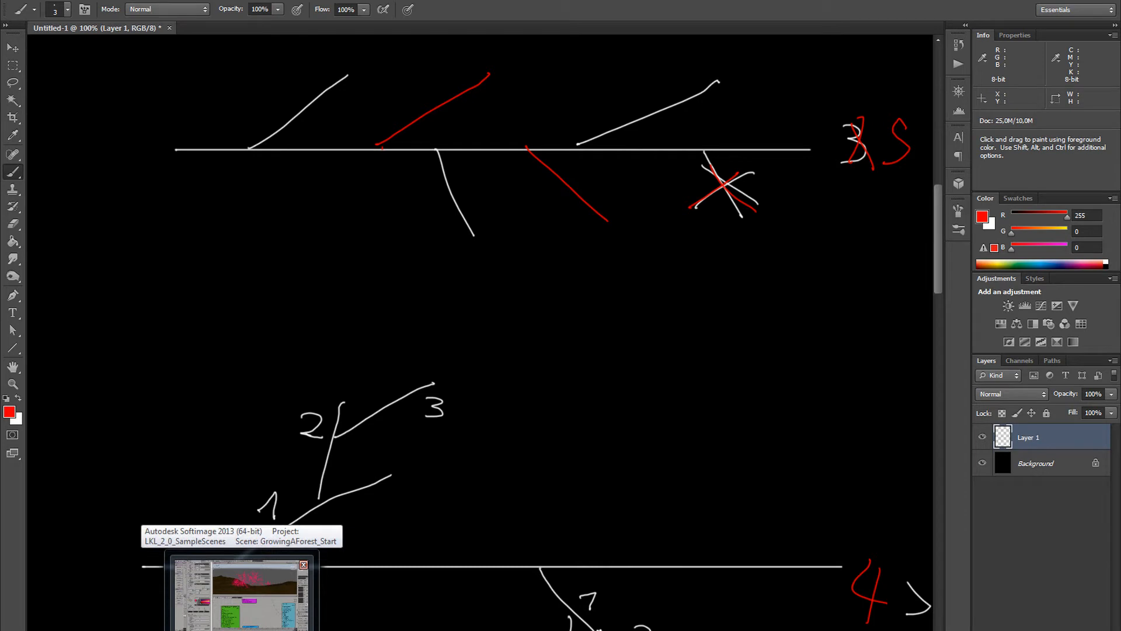
{"action": "left_click", "coordinate": [242, 628]}
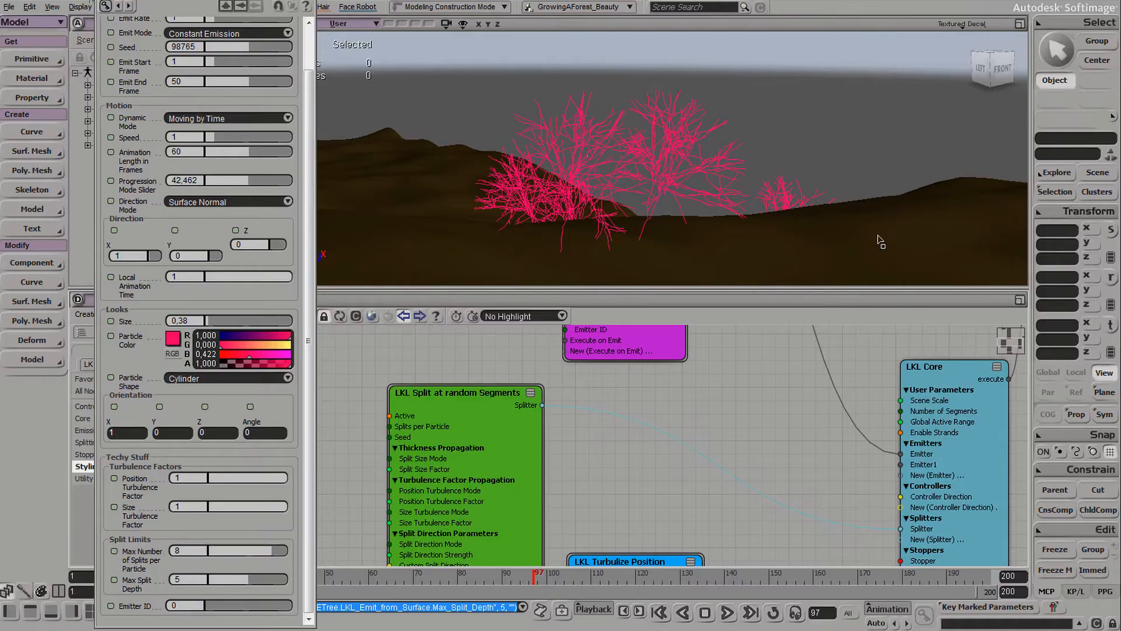
Step: Preview the two foreground trees in a render region and close the LKL Emit from Surface settings
{"action": "right_click_drag", "start_coordinate": [758, 181], "coordinate": [674, 160]}
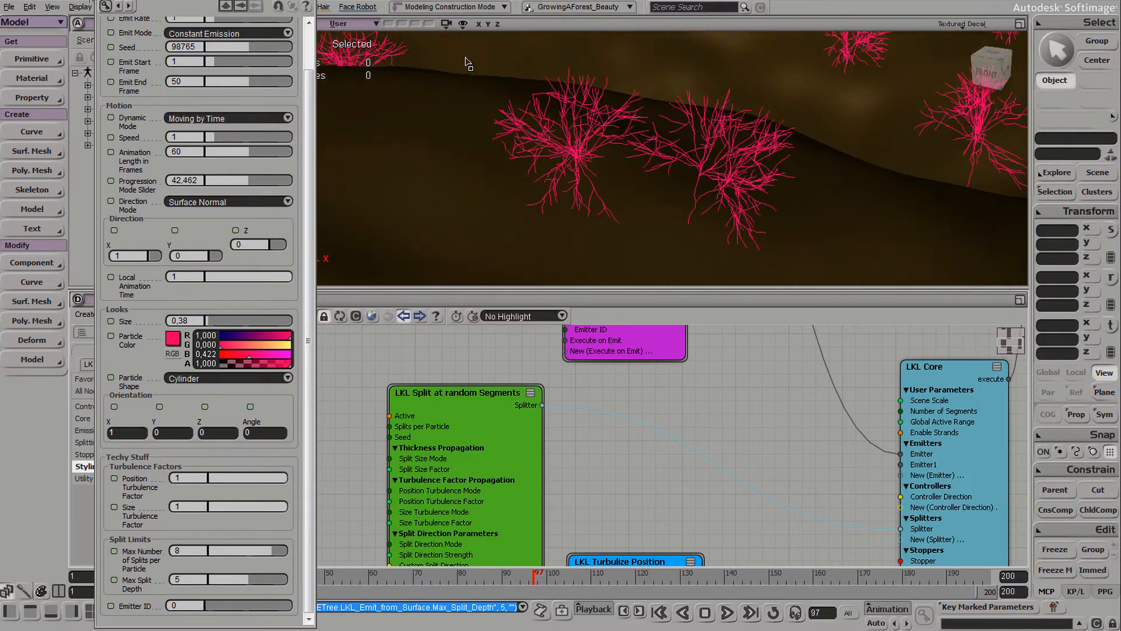
{"action": "left_click_drag", "start_coordinate": [461, 57], "coordinate": [823, 277]}
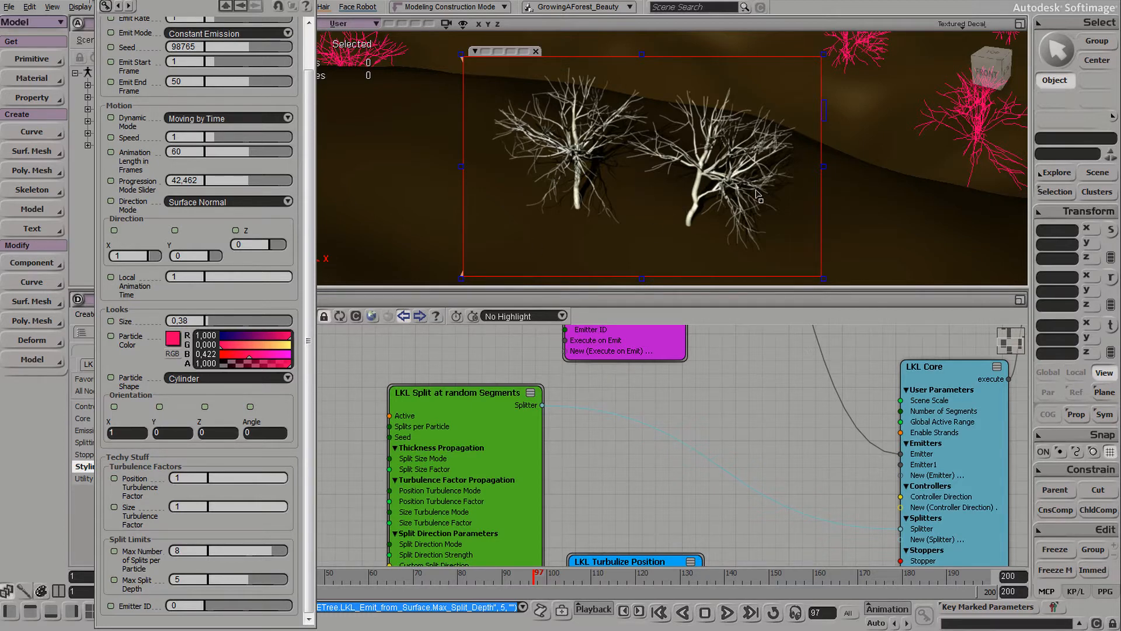
{"action": "left_click", "coordinate": [296, 8]}
{"action": "scroll", "coordinate": [659, 472], "scroll_direction": "down", "scroll_amount": 3}
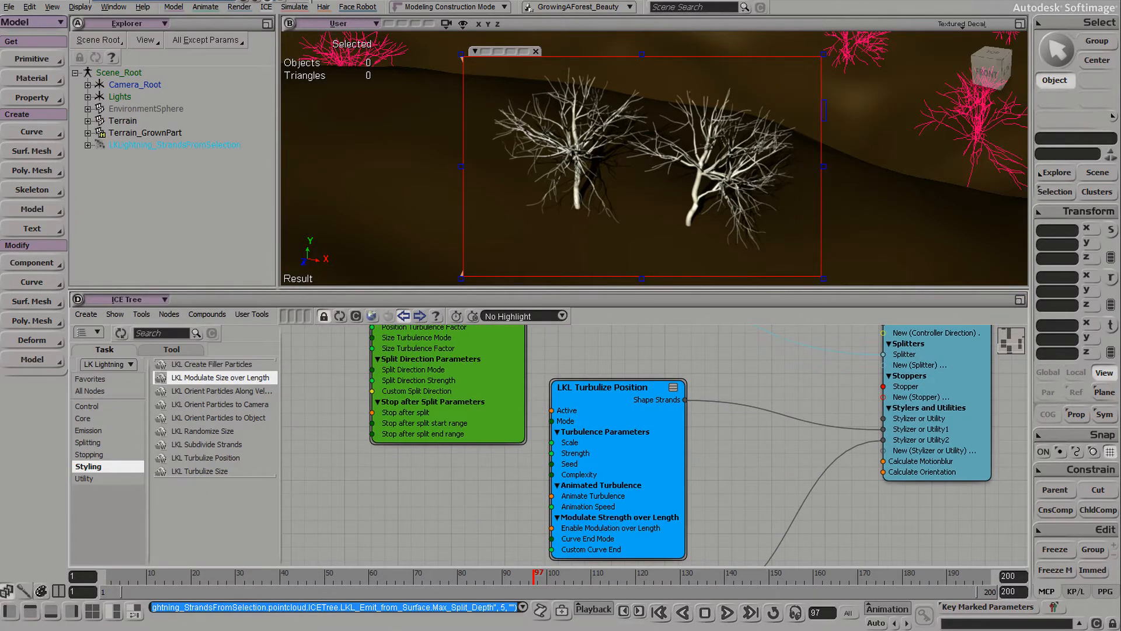
Step: Scrub the GrowingAForest_ProductVideo clip to 00:00:06, close the player, and remove the render region
{"action": "key", "text": "alt+Tab"}
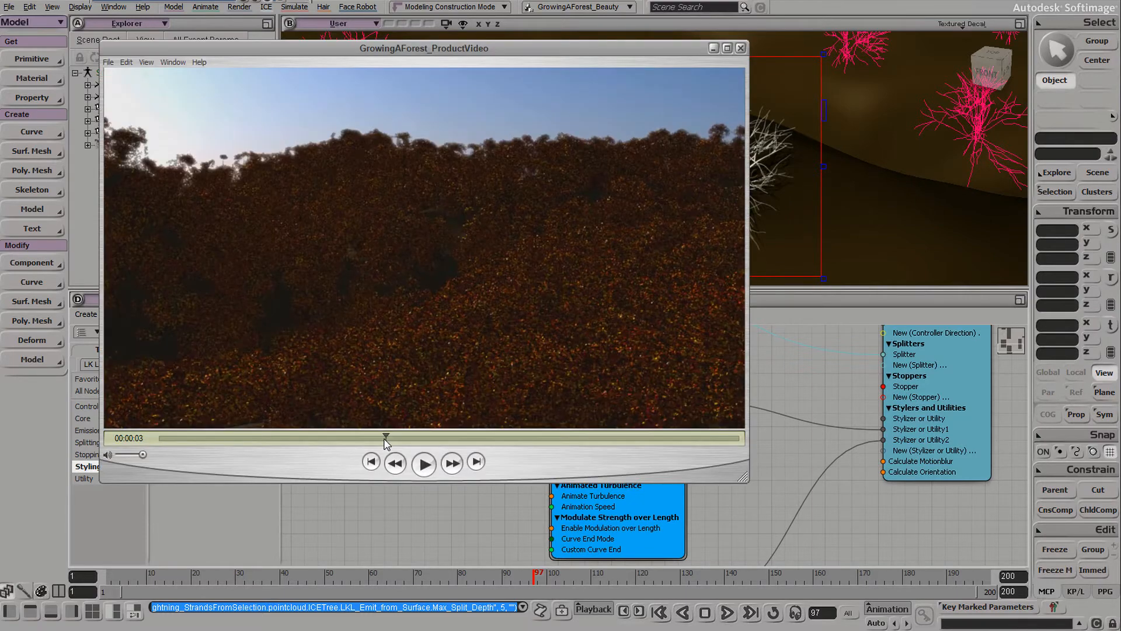
{"action": "left_click_drag", "start_coordinate": [385, 438], "coordinate": [645, 437]}
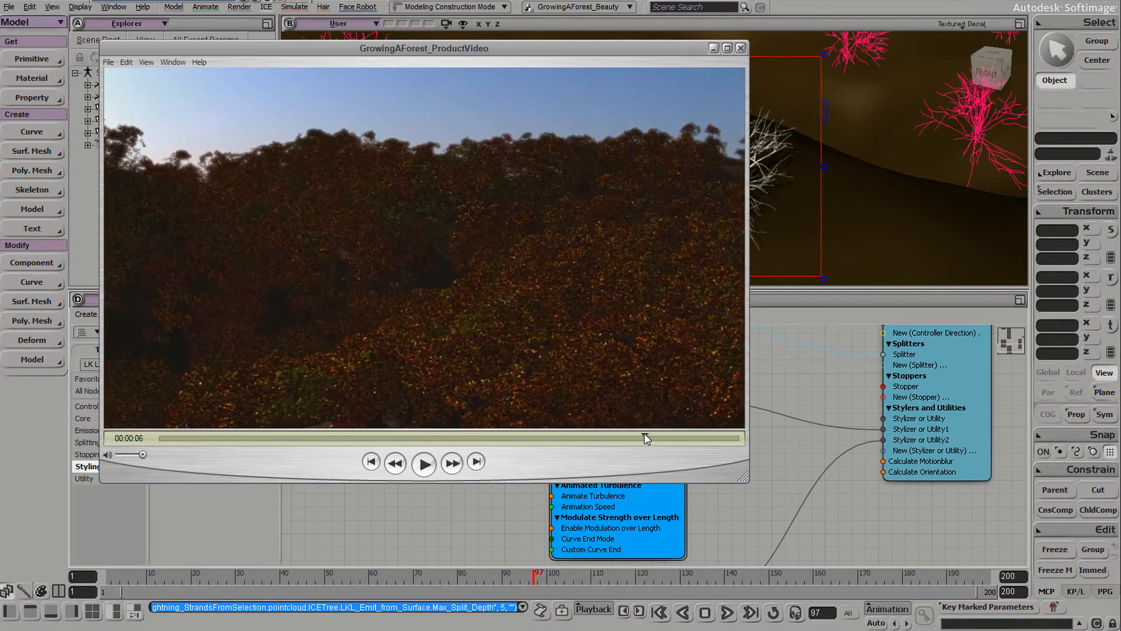
{"action": "left_click", "coordinate": [740, 48]}
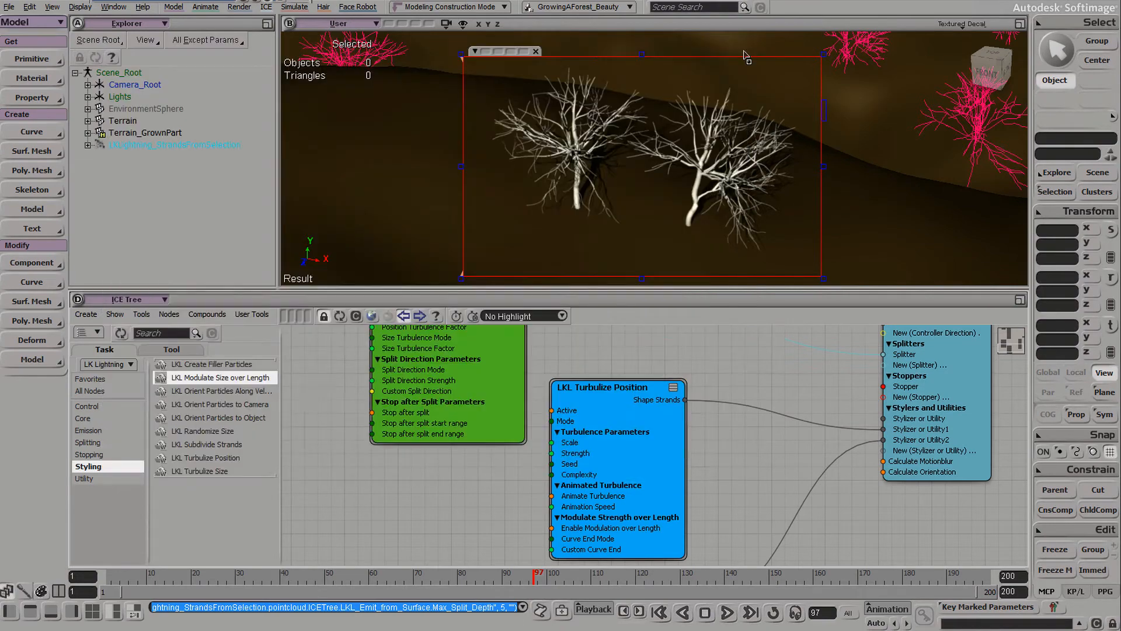
{"action": "left_click", "coordinate": [643, 183]}
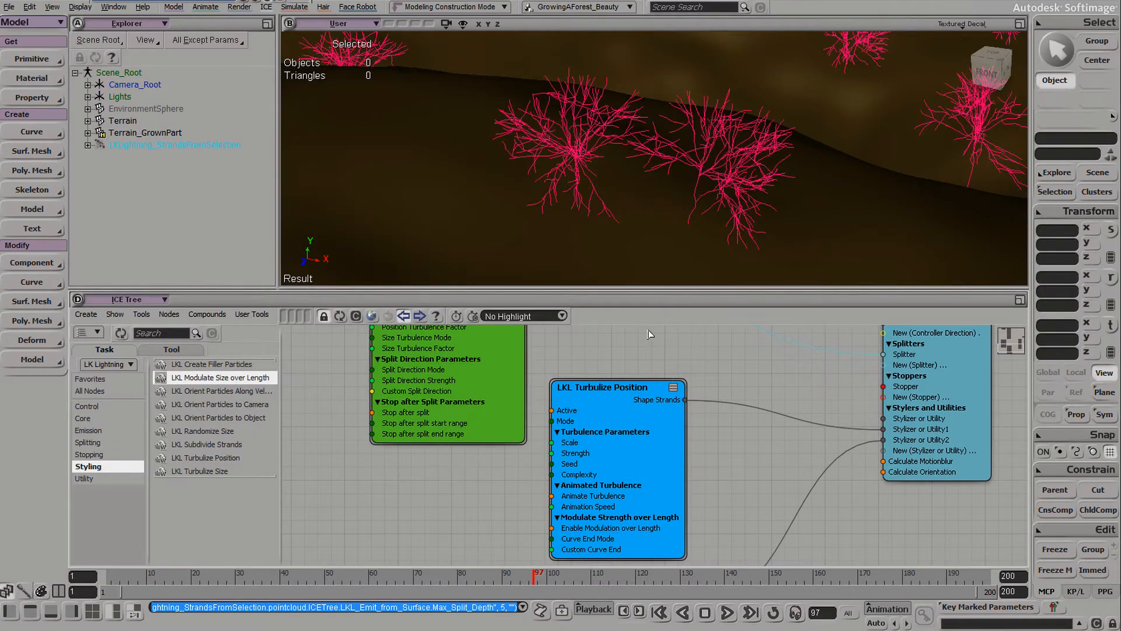
Step: Move the splitter and styling nodes lower in the ICE tree, and place the ICETree node beside the upper part of LKL Core
{"action": "scroll", "coordinate": [657, 380], "scroll_direction": "down", "scroll_amount": 5}
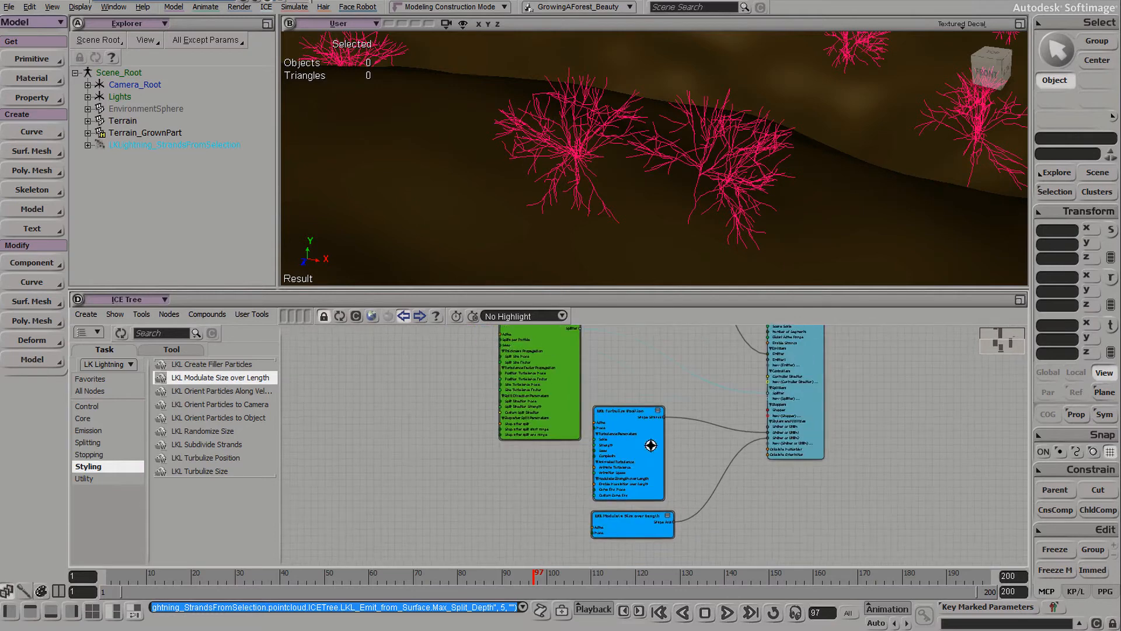
{"action": "left_click_drag", "start_coordinate": [620, 460], "coordinate": [564, 329]}
{"action": "middle_click_drag", "start_coordinate": [595, 460], "coordinate": [535, 461]}
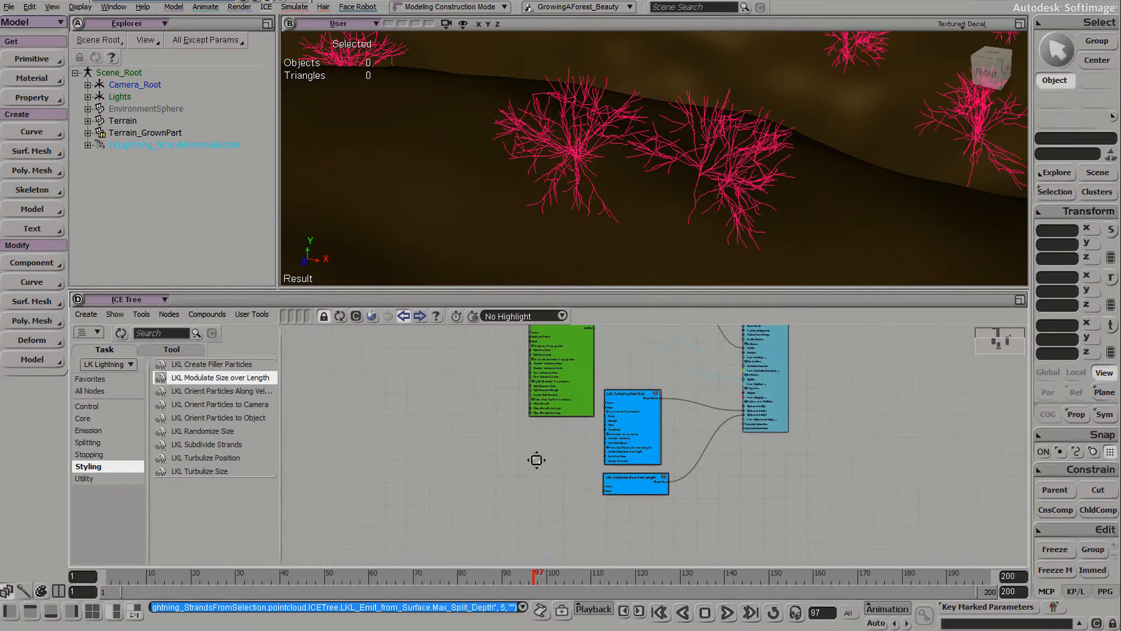
{"action": "left_click_drag", "start_coordinate": [651, 363], "coordinate": [651, 363]}
{"action": "left_click_drag", "start_coordinate": [635, 422], "coordinate": [635, 468]}
{"action": "left_click", "coordinate": [656, 371]}
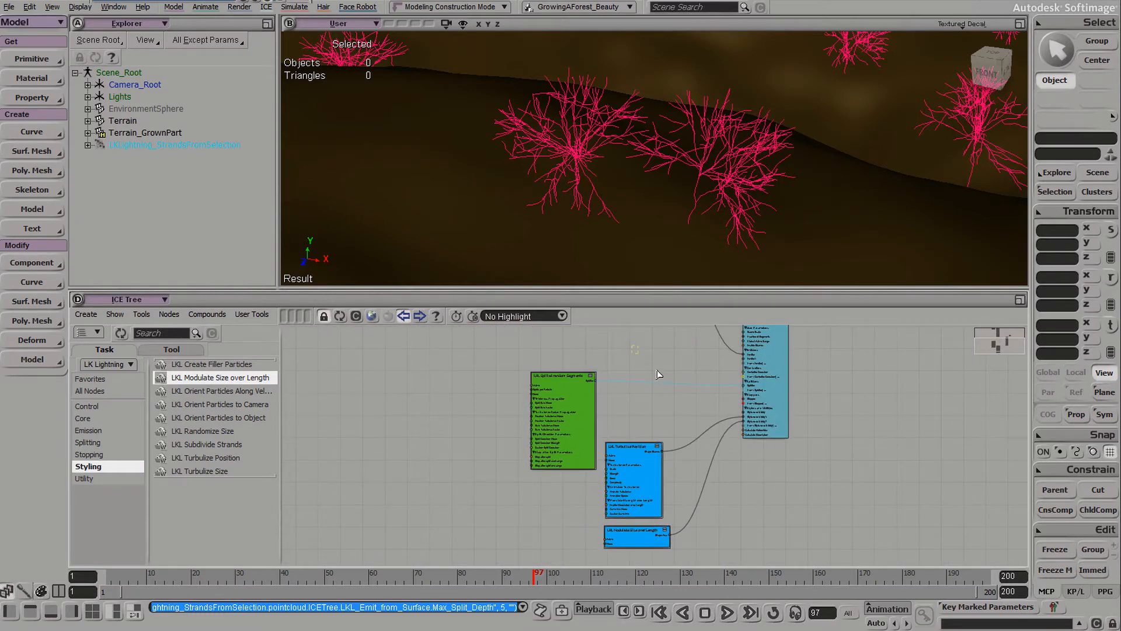
{"action": "mouse_move", "coordinate": [656, 373]}
{"action": "middle_mouse_down"}
{"action": "mouse_move", "coordinate": [640, 412]}
{"action": "mouse_move", "coordinate": [677, 369]}
{"action": "middle_mouse_up"}
{"action": "left_click_drag", "start_coordinate": [677, 369], "coordinate": [624, 499]}
{"action": "middle_click_drag", "start_coordinate": [625, 499], "coordinate": [666, 415]}
{"action": "left_click_drag", "start_coordinate": [794, 420], "coordinate": [843, 400]}
{"action": "left_click", "coordinate": [626, 411]}
{"action": "mouse_move", "coordinate": [641, 431]}
{"action": "middle_mouse_down"}
{"action": "mouse_move", "coordinate": [434, 500]}
{"action": "mouse_move", "coordinate": [487, 441]}
{"action": "mouse_move", "coordinate": [645, 429]}
{"action": "middle_mouse_up"}
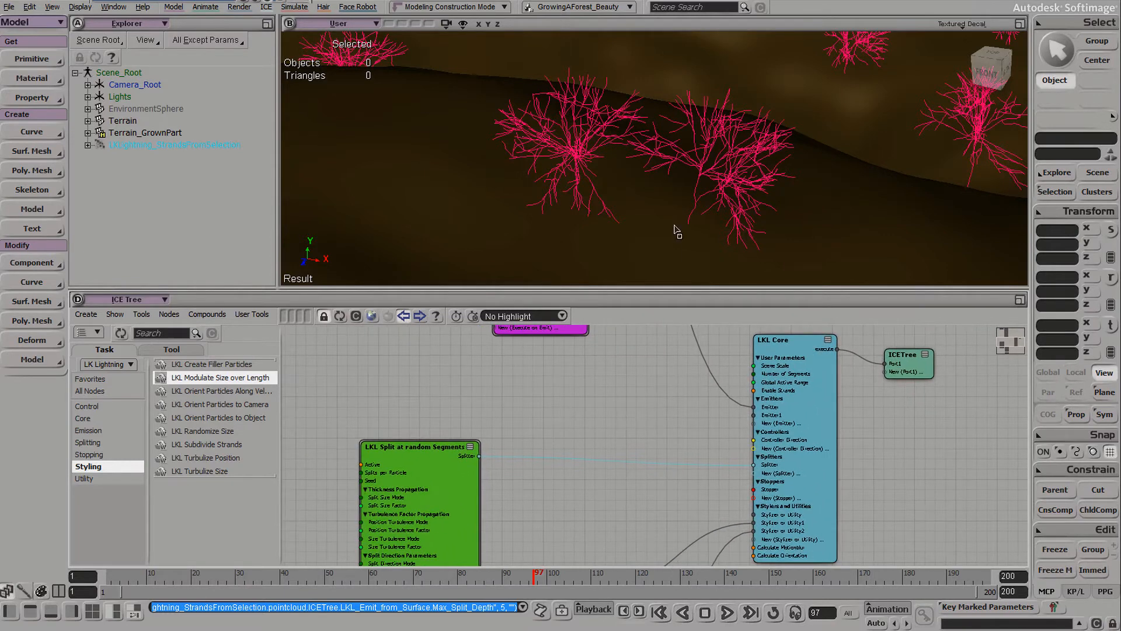
Step: Add an LKL Direction Controller node to the ICE tree, above the LKL Split at random Segments node
{"action": "right_click_drag", "start_coordinate": [724, 189], "coordinate": [491, 148]}
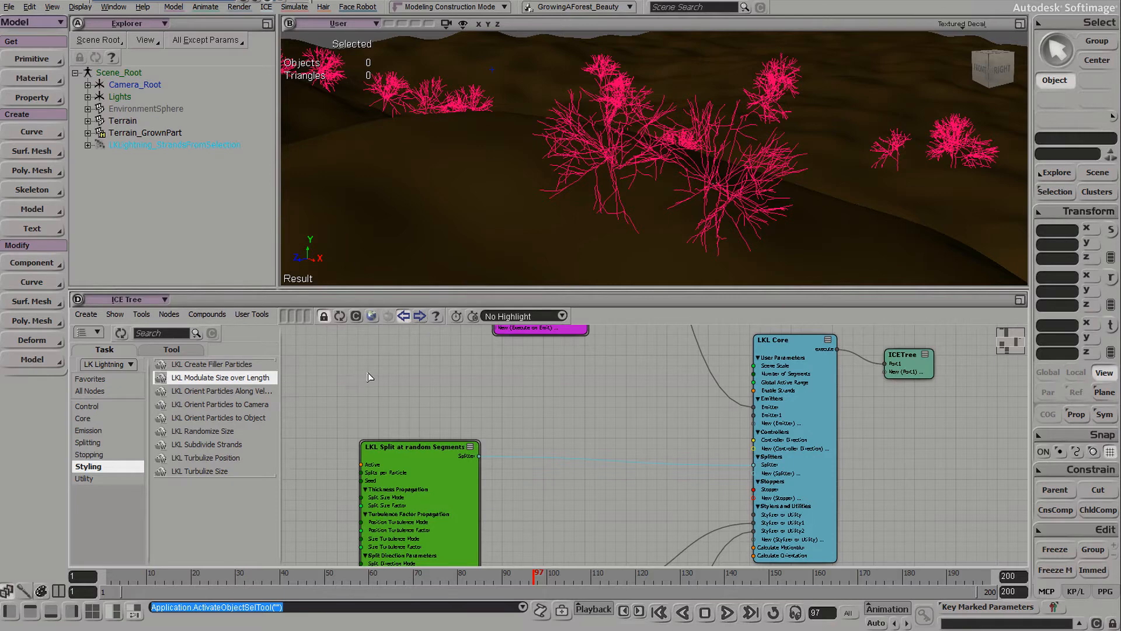
{"action": "left_click", "coordinate": [93, 407]}
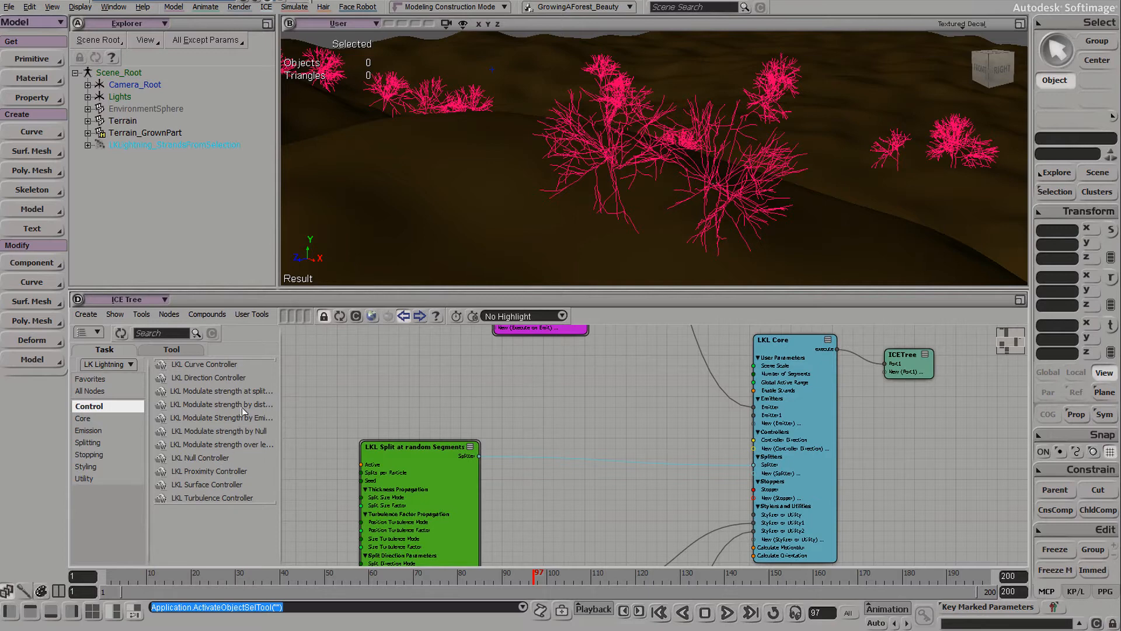
{"action": "left_click_drag", "start_coordinate": [208, 377], "coordinate": [494, 369]}
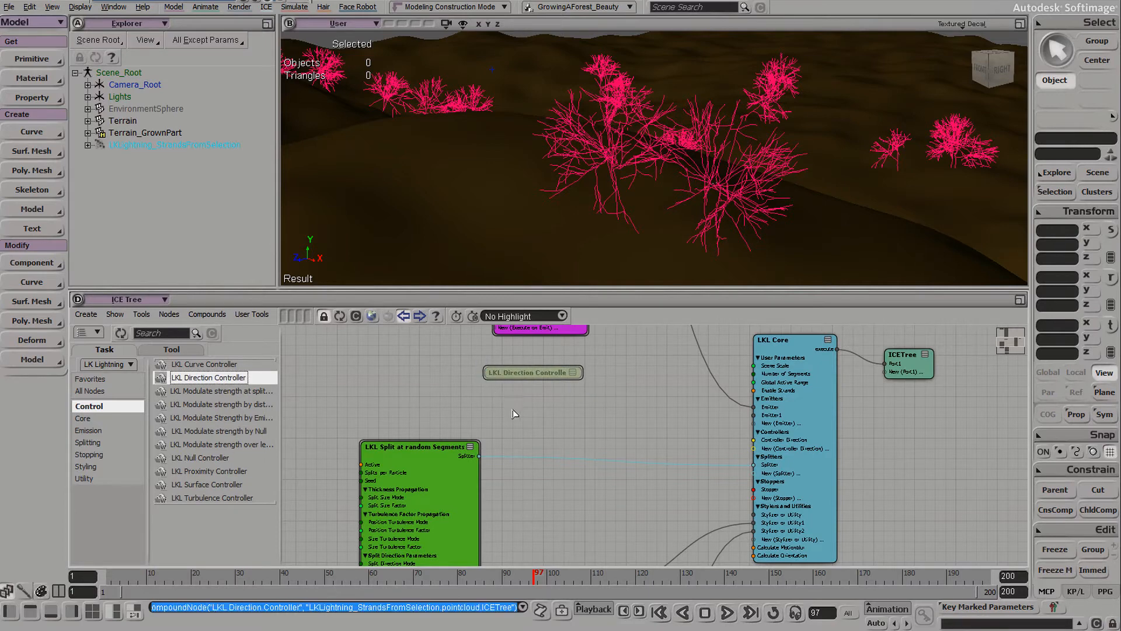
{"action": "left_click_drag", "start_coordinate": [668, 191], "coordinate": [674, 197]}
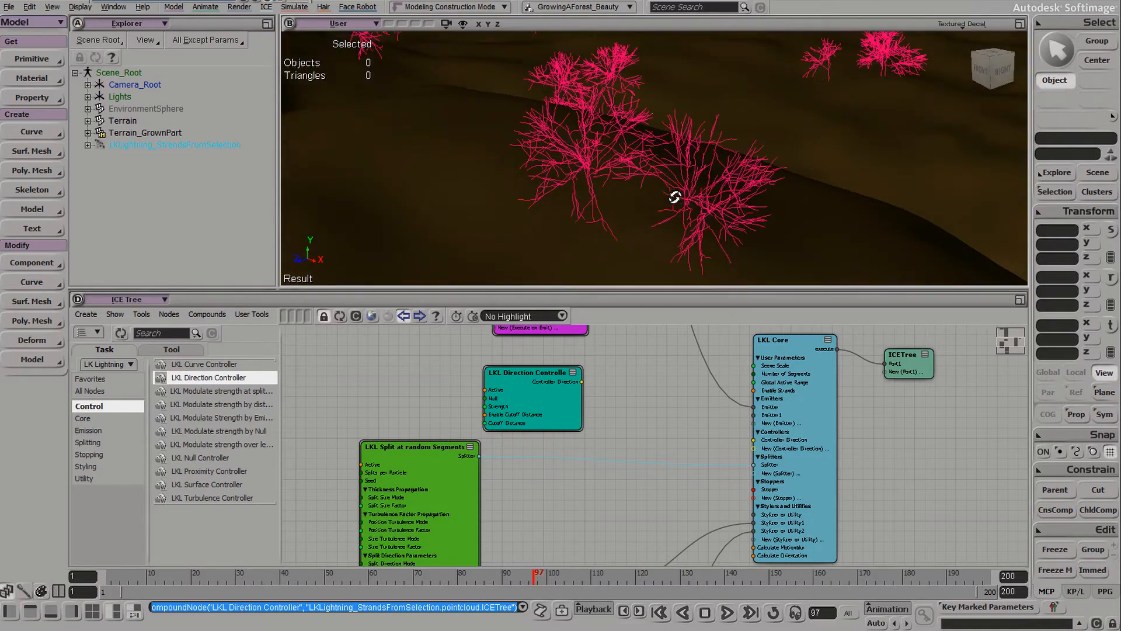
Step: Create a null and move it above the terrain to about X 223, Y 80, Z 38
{"action": "left_click", "coordinate": [33, 59]}
{"action": "left_click", "coordinate": [87, 55]}
{"action": "left_click_drag", "start_coordinate": [810, 201], "coordinate": [851, 213]}
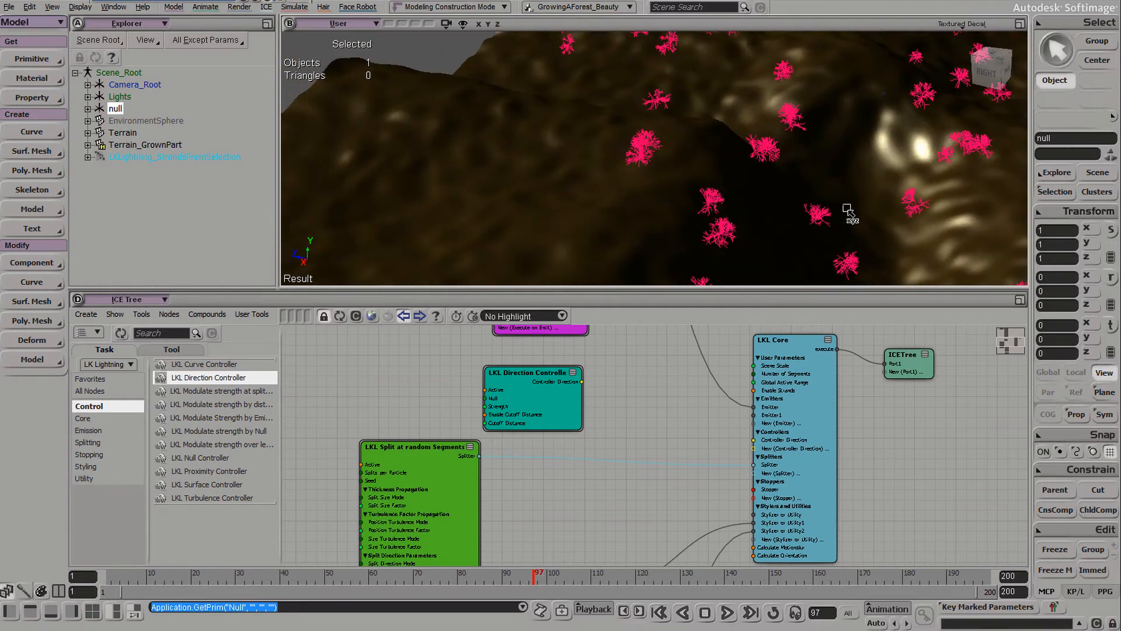
{"action": "key", "text": "v"}
{"action": "left_click_drag", "start_coordinate": [947, 138], "coordinate": [957, 73]}
{"action": "left_click_drag", "start_coordinate": [791, 170], "coordinate": [826, 140]}
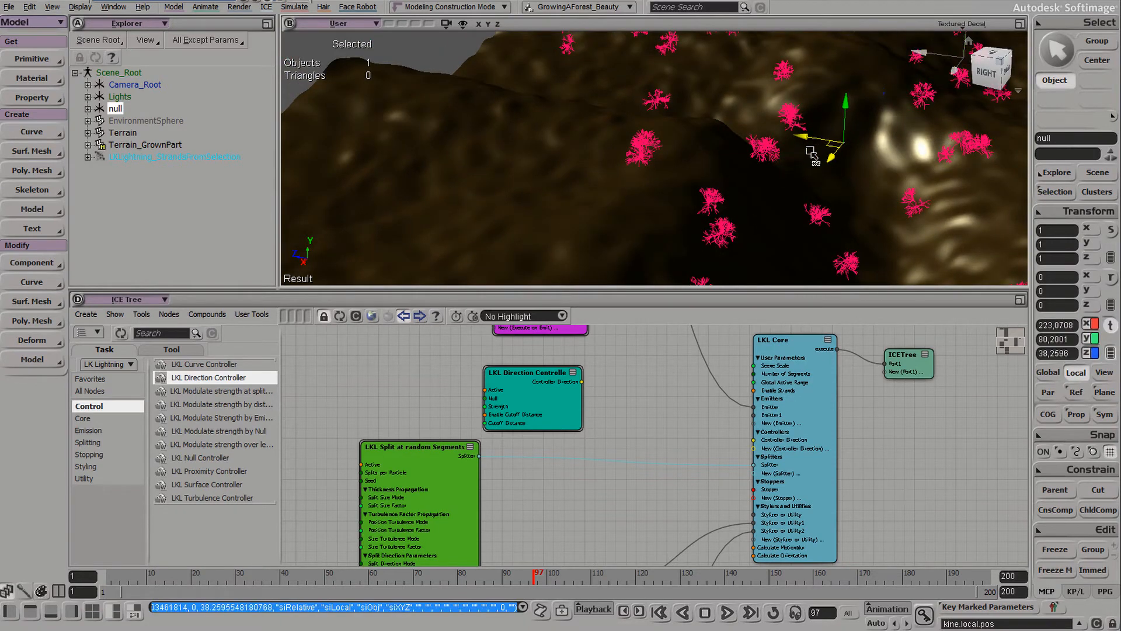
Step: Set the null's display icon to Rings and its size to about 19.2
{"action": "key", "text": "Return"}
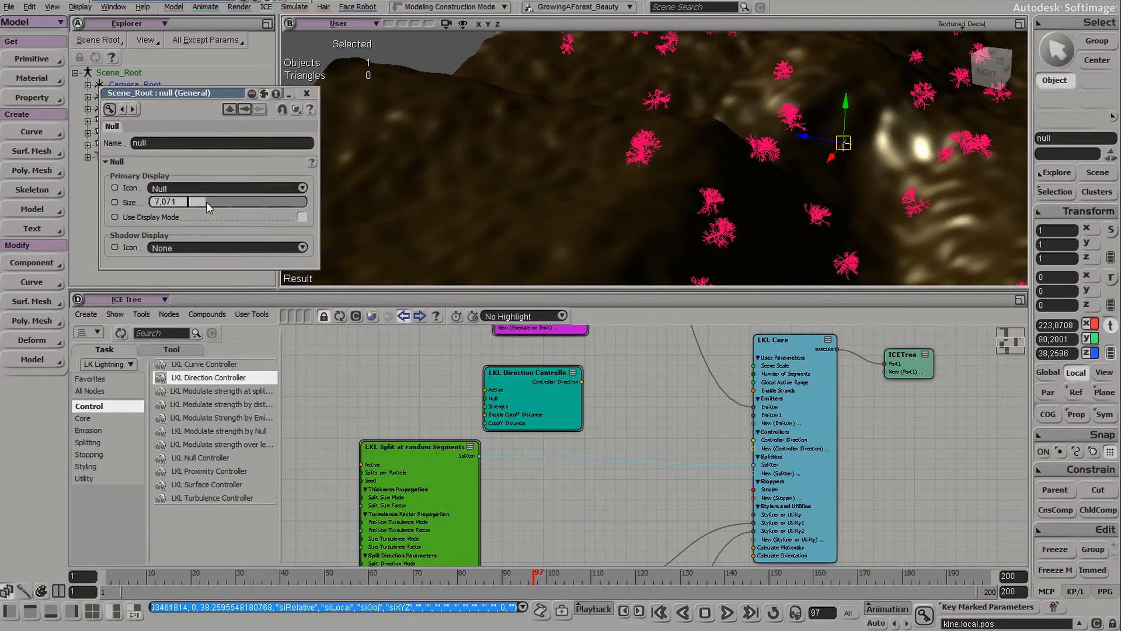
{"action": "left_click_drag", "start_coordinate": [205, 201], "coordinate": [234, 202]}
{"action": "left_click", "coordinate": [216, 187]}
{"action": "left_click", "coordinate": [215, 203]}
{"action": "key", "text": "space"}
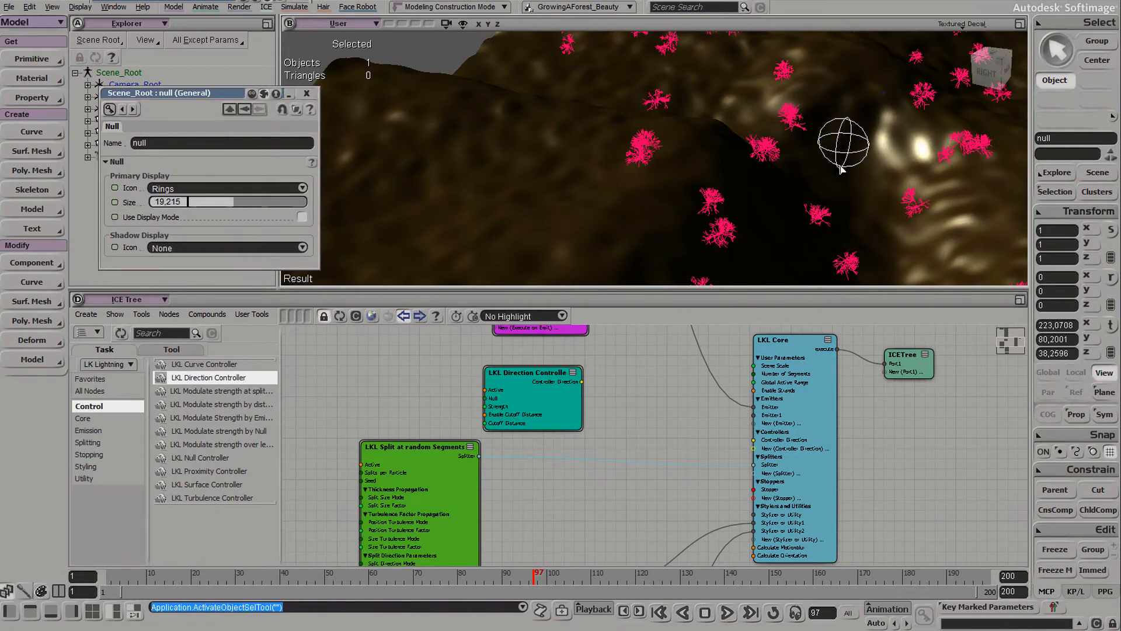
Step: Bring the null into the ICE tree and connect its Out Name to the Null input of LKL Direction Controller
{"action": "middle_click_drag", "start_coordinate": [843, 144], "coordinate": [671, 180]}
{"action": "right_click_drag", "start_coordinate": [670, 180], "coordinate": [814, 177]}
{"action": "middle_click_drag", "start_coordinate": [814, 177], "coordinate": [759, 193]}
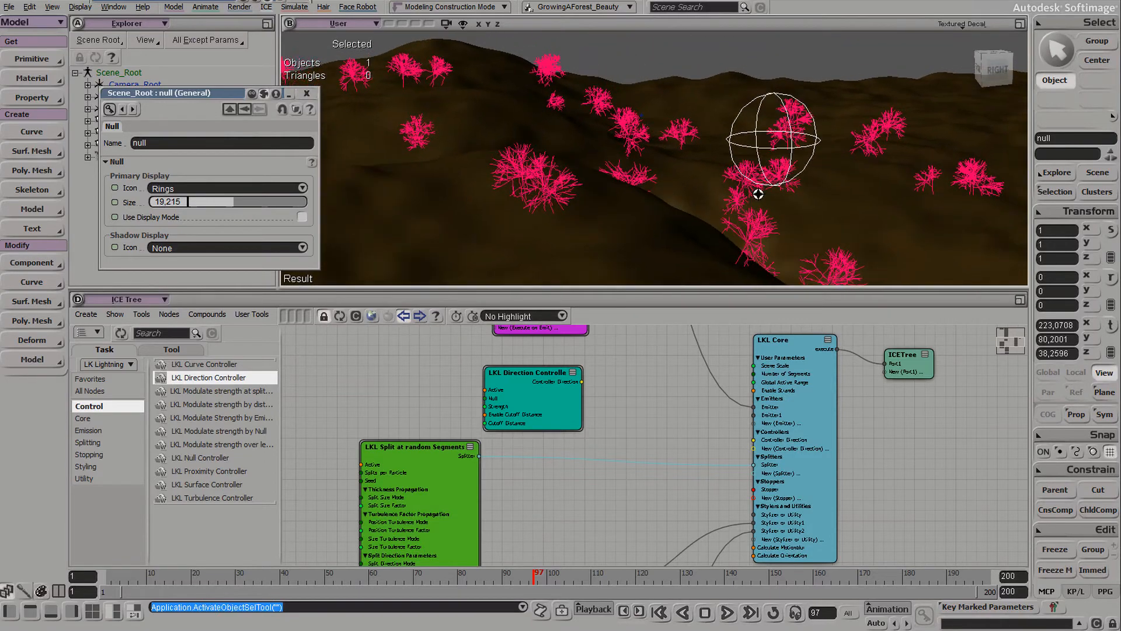
{"action": "key", "text": "F3"}
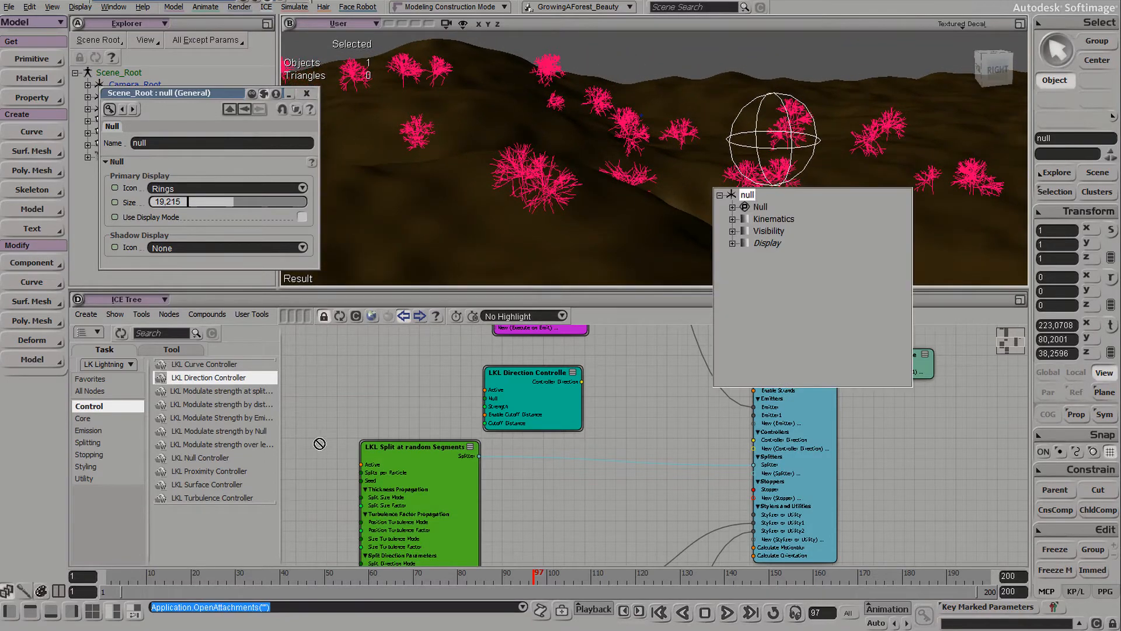
{"action": "left_click_drag", "start_coordinate": [397, 368], "coordinate": [499, 401]}
{"action": "left_click", "coordinate": [498, 401]}
{"action": "key", "text": "f"}
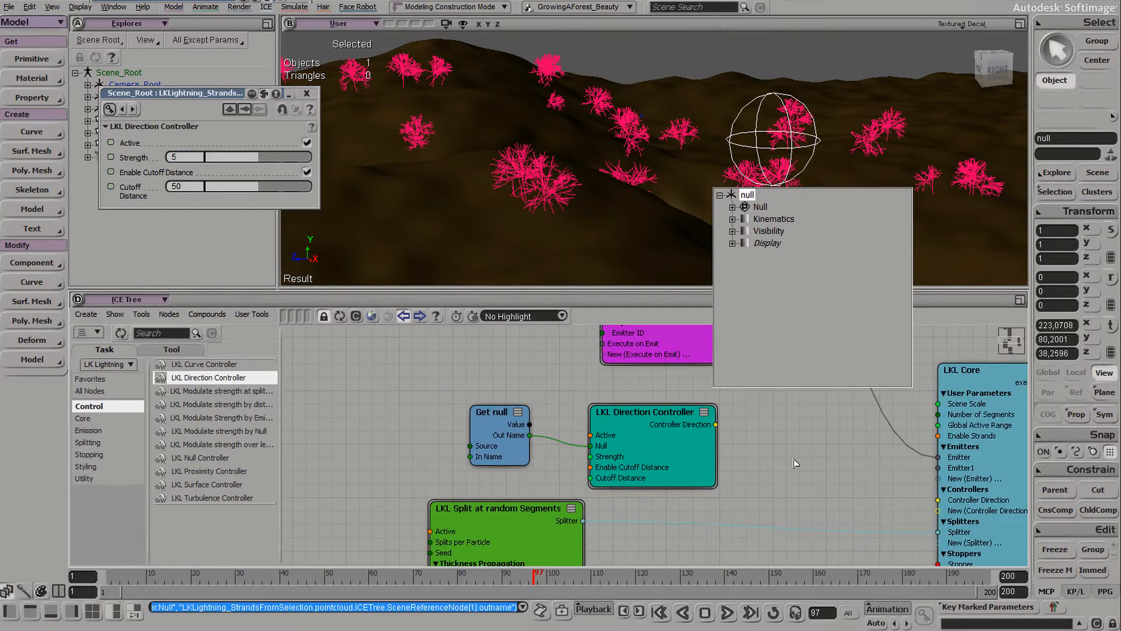
Step: Connect the LKL Direction Controller's output to the Controller Direction input of LKL Core
{"action": "left_click_drag", "start_coordinate": [715, 425], "coordinate": [951, 498]}
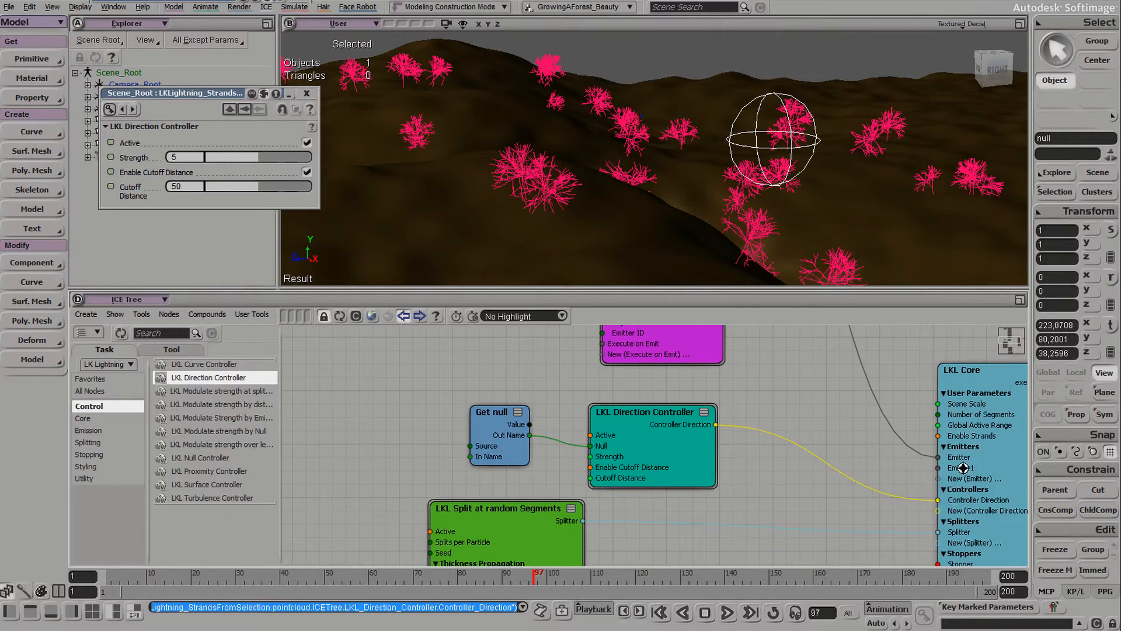
{"action": "middle_click_drag", "start_coordinate": [968, 466], "coordinate": [793, 427]}
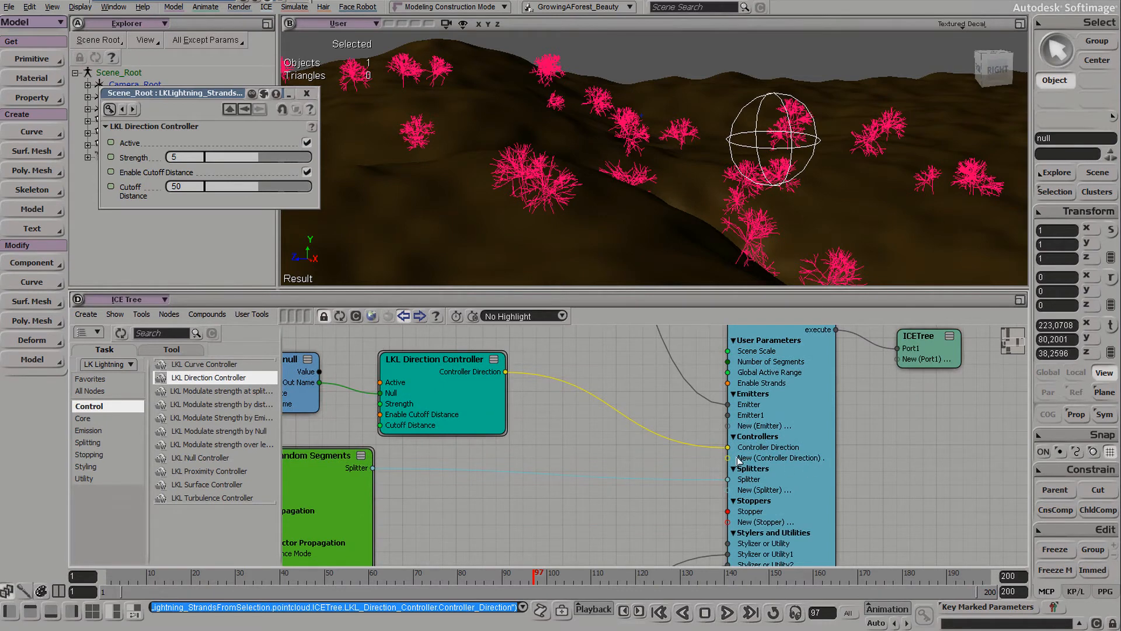
{"action": "middle_click_drag", "start_coordinate": [739, 460], "coordinate": [893, 511]}
Step: Rotate the null about 11.7° around X and move it to about X 244, Y 85, Z 16
{"action": "key", "text": "c"}
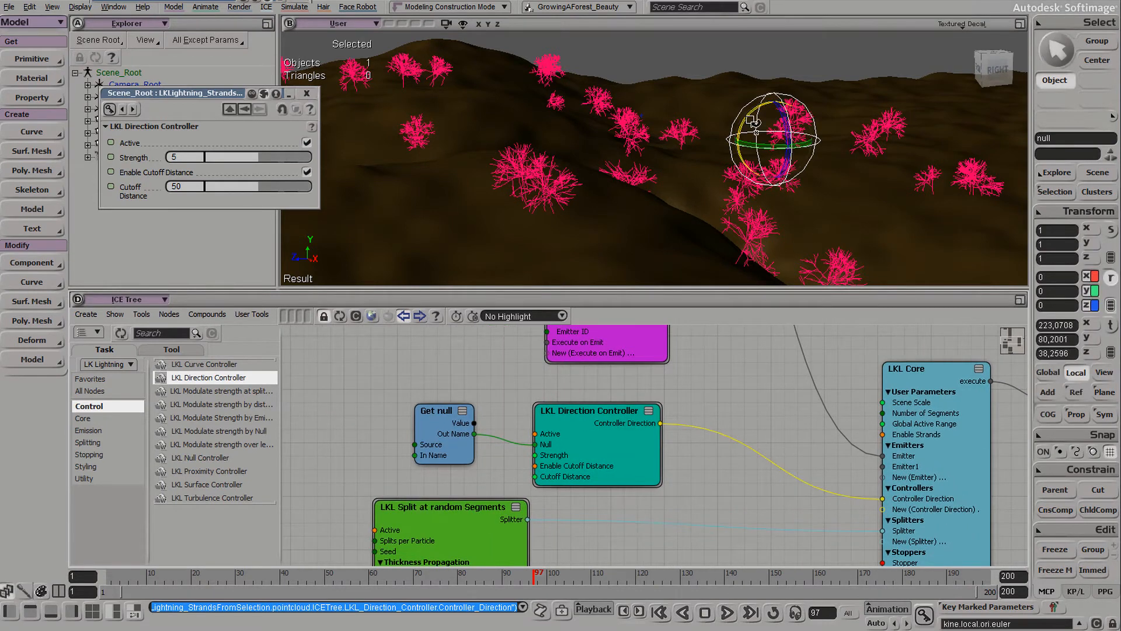
{"action": "left_click_drag", "start_coordinate": [754, 121], "coordinate": [734, 163]}
{"action": "key", "text": "c"}
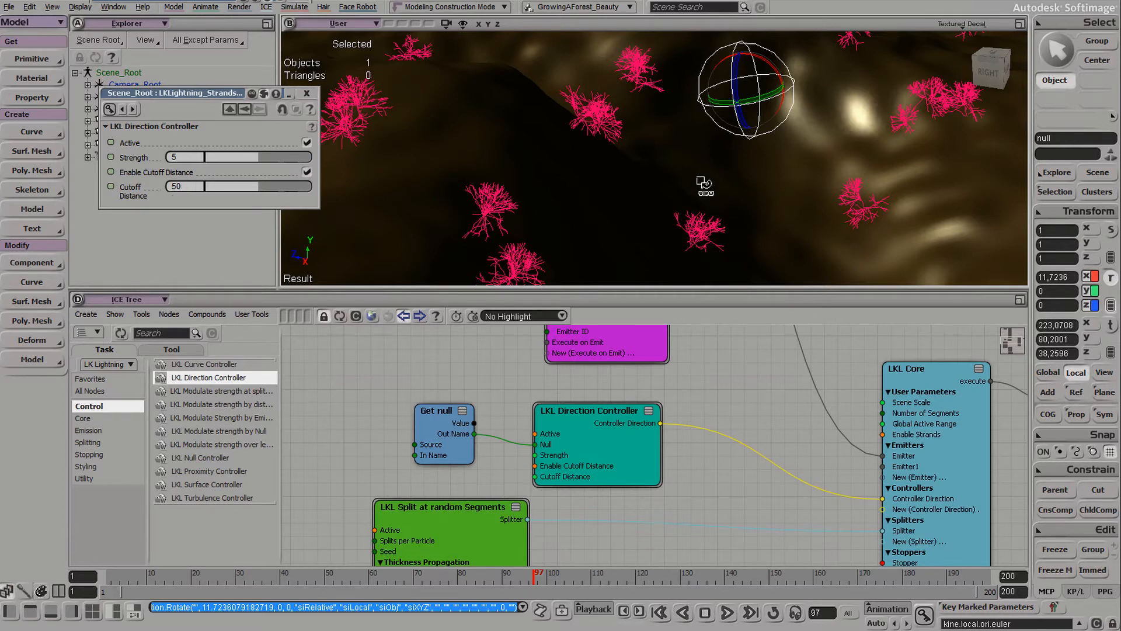
{"action": "key", "text": "v"}
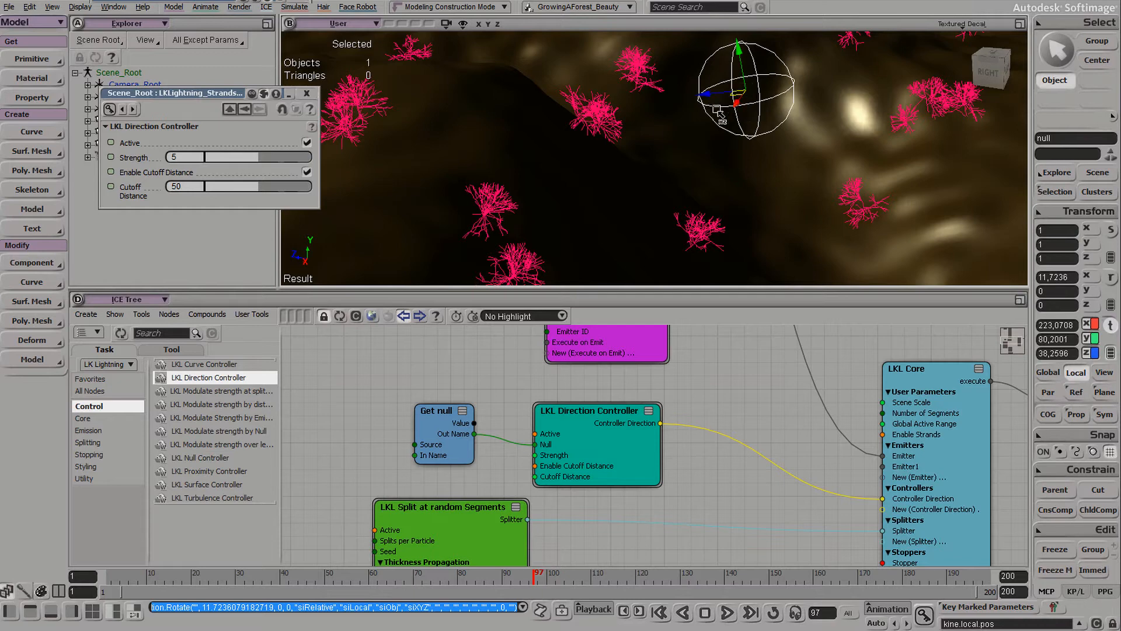
{"action": "left_click_drag", "start_coordinate": [718, 111], "coordinate": [762, 116]}
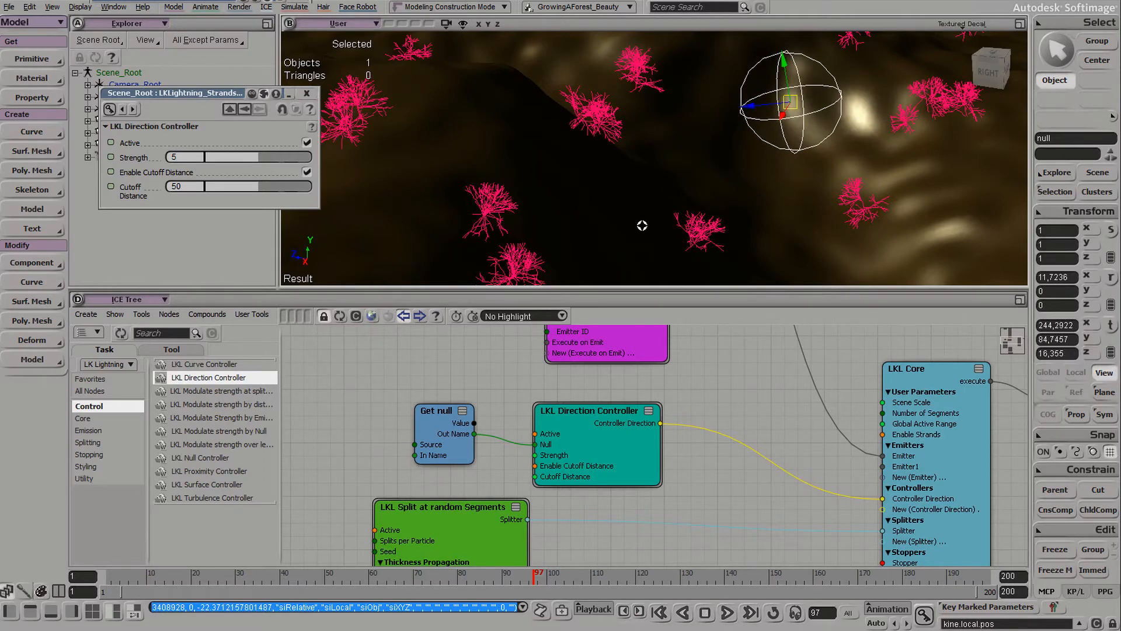
{"action": "right_click_drag", "start_coordinate": [642, 225], "coordinate": [497, 245]}
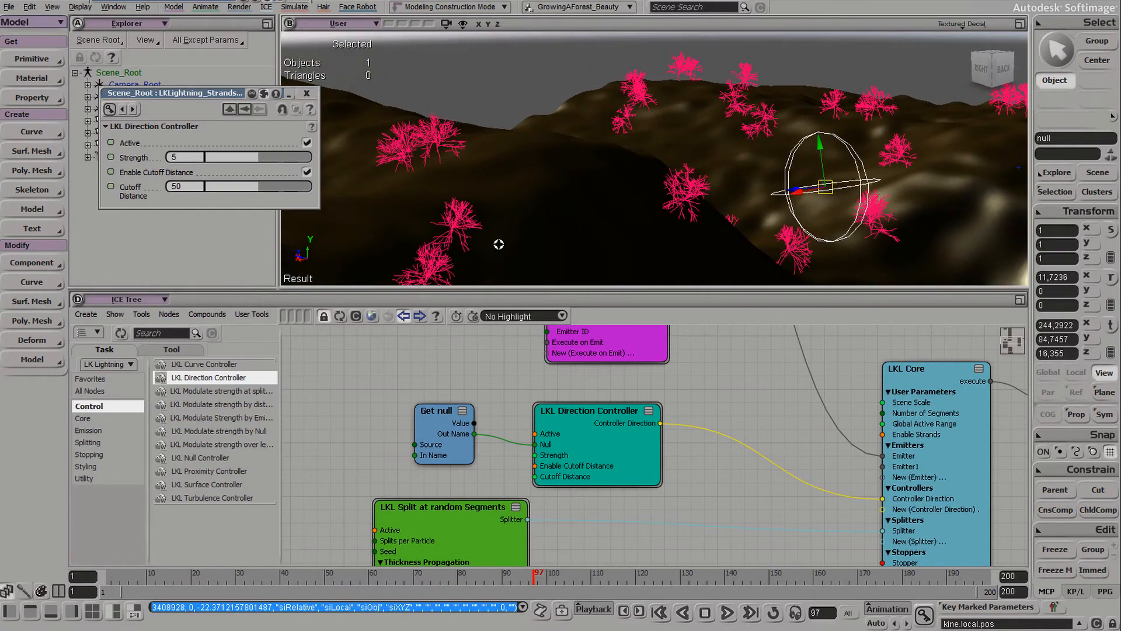
Step: Disable the cutoff distance of the LKL Direction Controller and examine the strands across the terrain
{"action": "left_click", "coordinate": [307, 172]}
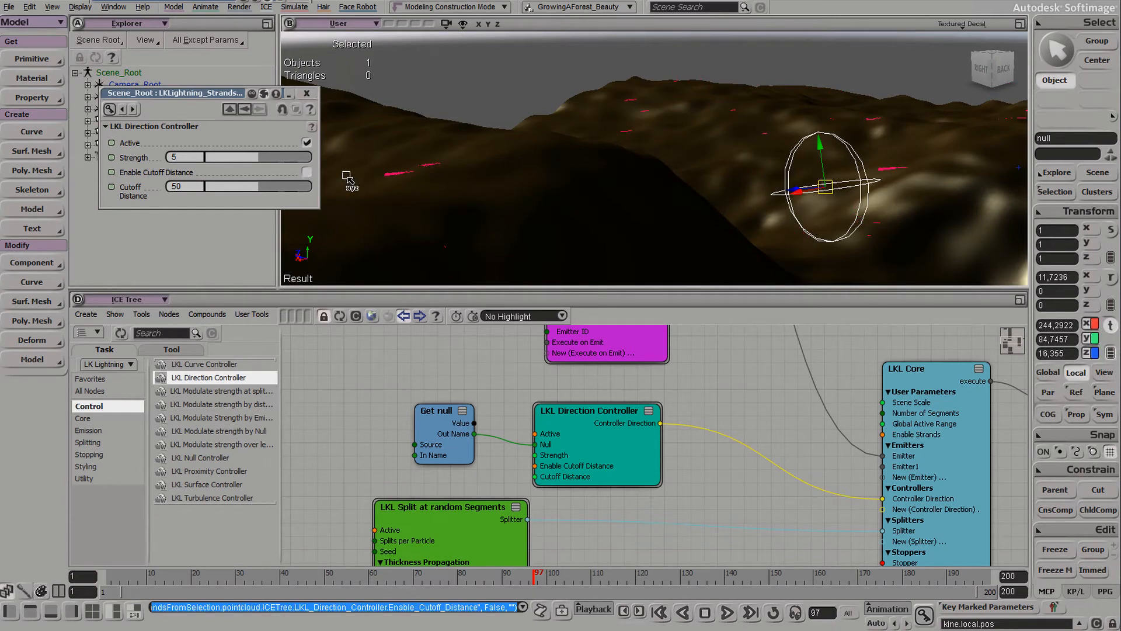
{"action": "key", "text": "s"}
{"action": "mouse_move", "coordinate": [711, 188]}
{"action": "right_mouse_down"}
{"action": "mouse_move", "coordinate": [735, 192]}
{"action": "mouse_move", "coordinate": [706, 187]}
{"action": "mouse_move", "coordinate": [718, 166]}
{"action": "mouse_move", "coordinate": [665, 191]}
{"action": "mouse_move", "coordinate": [691, 177]}
{"action": "mouse_move", "coordinate": [765, 187]}
{"action": "mouse_move", "coordinate": [655, 168]}
{"action": "mouse_move", "coordinate": [648, 177]}
{"action": "mouse_move", "coordinate": [709, 195]}
{"action": "mouse_move", "coordinate": [691, 190]}
{"action": "right_mouse_up"}
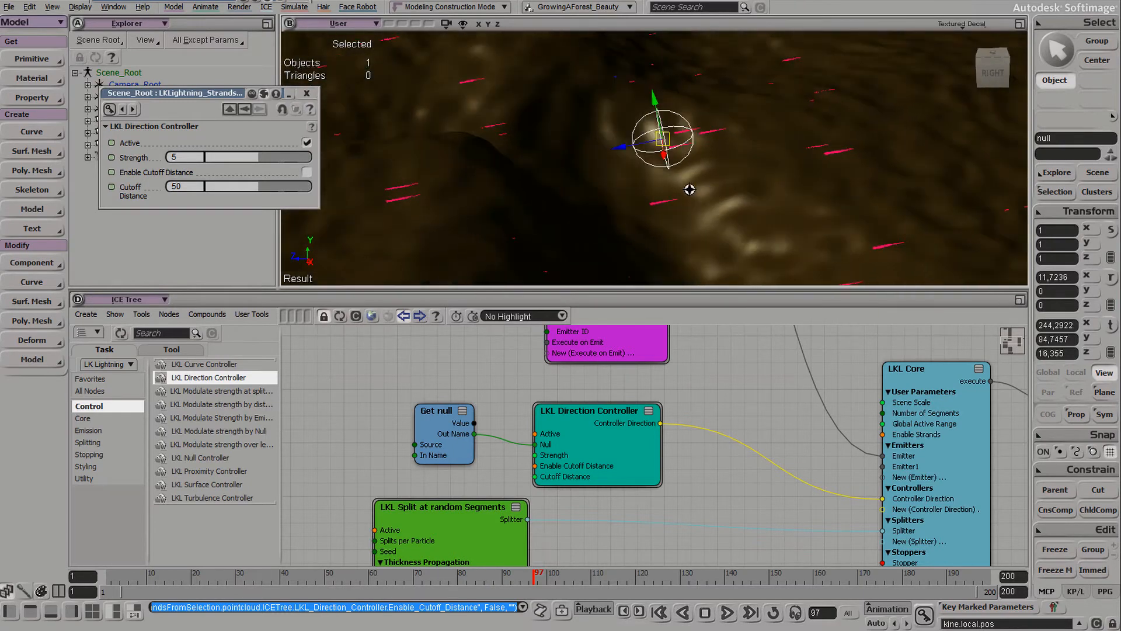
Step: Try direction controller Strength values of 0.02 and 0.08, checking the trees each time, and settle on 0.05
{"action": "left_click_drag", "start_coordinate": [230, 157], "coordinate": [204, 159]}
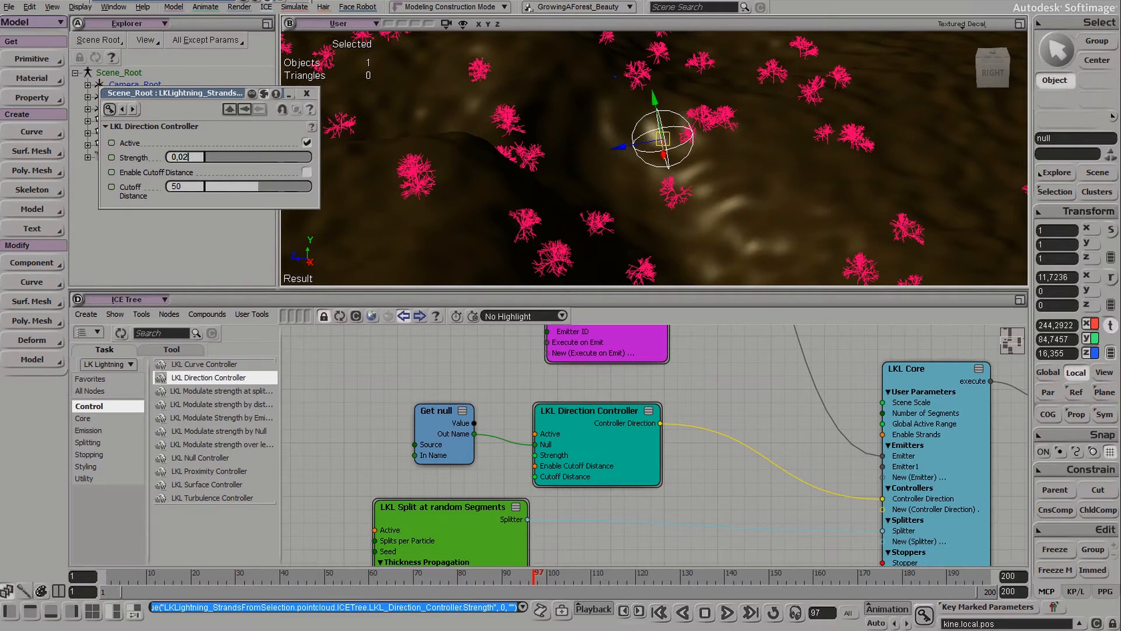
{"action": "key", "text": "Return"}
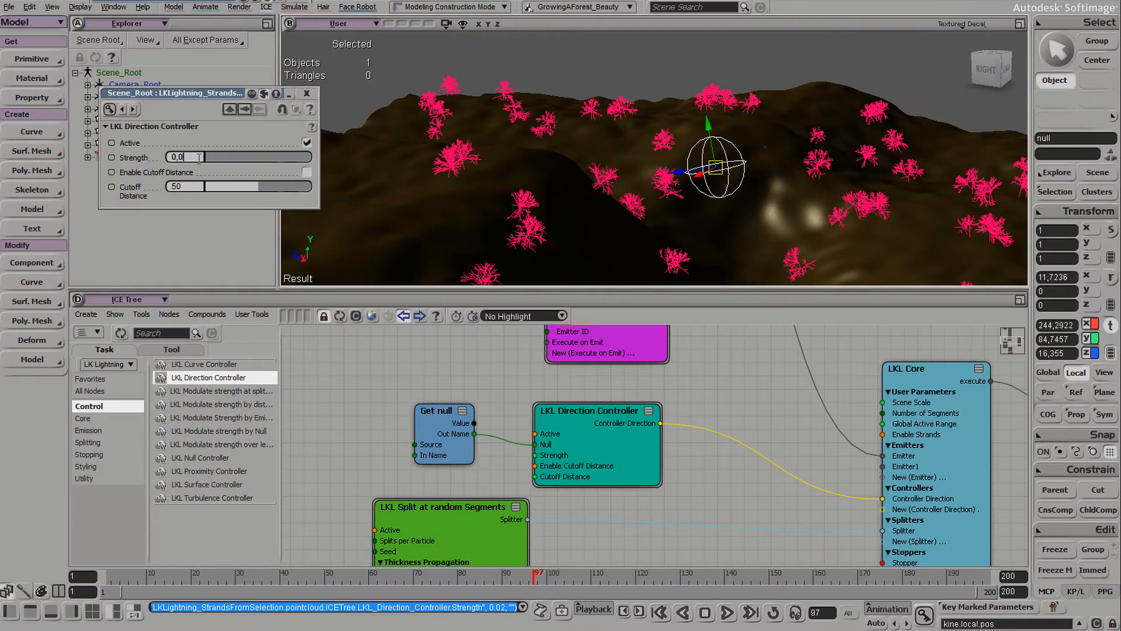
{"action": "key", "text": "s"}
{"action": "middle_click_drag", "start_coordinate": [590, 167], "coordinate": [463, 263]}
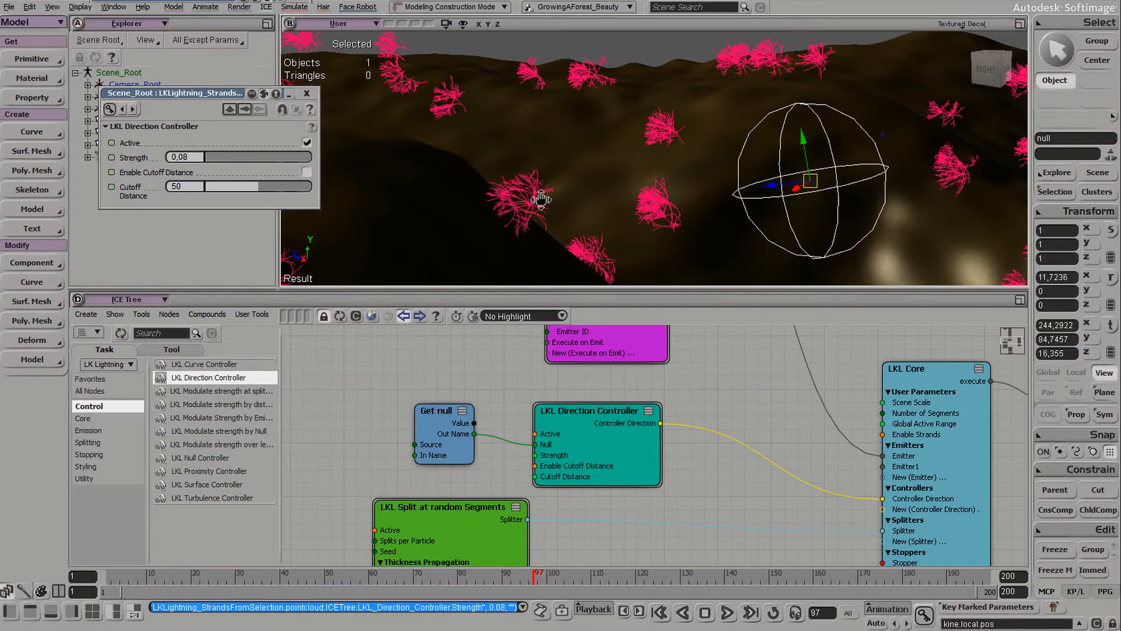
{"action": "left_click_drag", "start_coordinate": [463, 263], "coordinate": [567, 201]}
{"action": "middle_click_drag", "start_coordinate": [568, 201], "coordinate": [633, 131]}
{"action": "left_click_drag", "start_coordinate": [633, 131], "coordinate": [638, 124]}
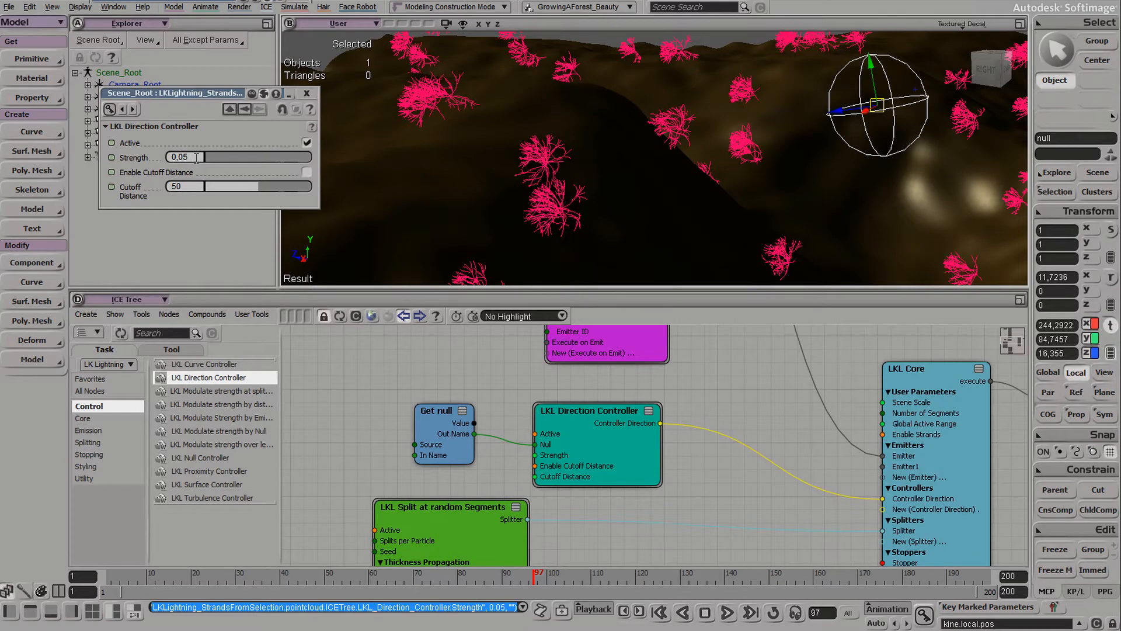
{"action": "key", "text": "s"}
{"action": "mouse_move", "coordinate": [645, 165]}
{"action": "right_mouse_down"}
{"action": "mouse_move", "coordinate": [671, 157]}
{"action": "mouse_move", "coordinate": [655, 164]}
{"action": "mouse_move", "coordinate": [642, 150]}
{"action": "right_mouse_up"}
{"action": "left_click_drag", "start_coordinate": [643, 150], "coordinate": [646, 162]}
Step: Rotate the null around X to about -42.6° to steer the branches, and close the LKL Direction Controller settings
{"action": "key", "text": "c"}
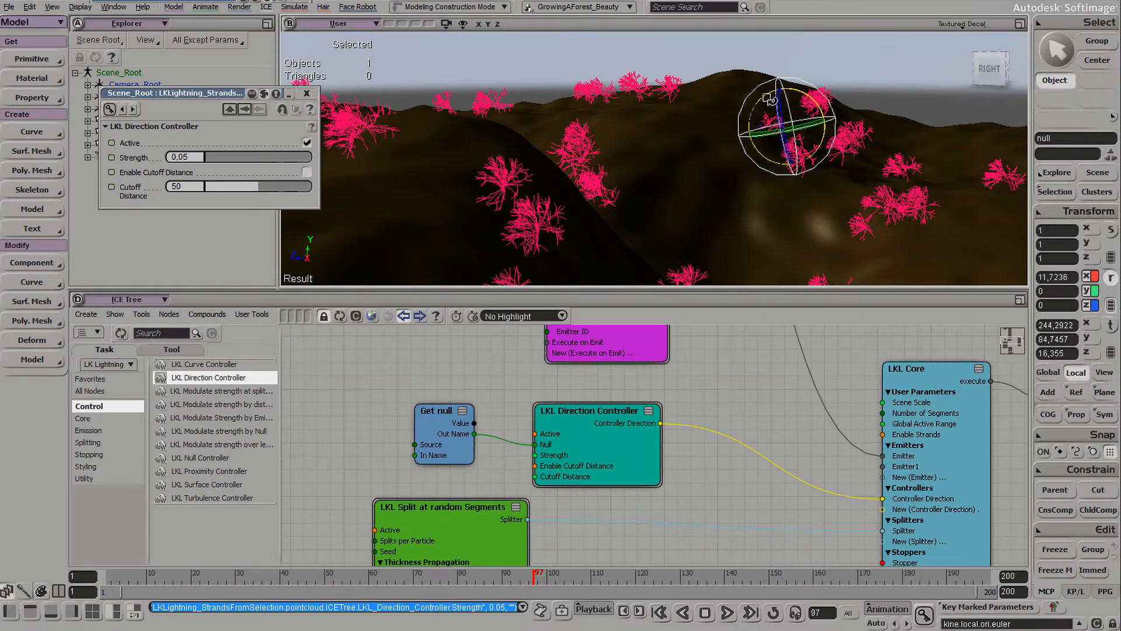
{"action": "left_click_drag", "start_coordinate": [812, 92], "coordinate": [874, 190]}
{"action": "left_click_drag", "start_coordinate": [896, 145], "coordinate": [823, 93]}
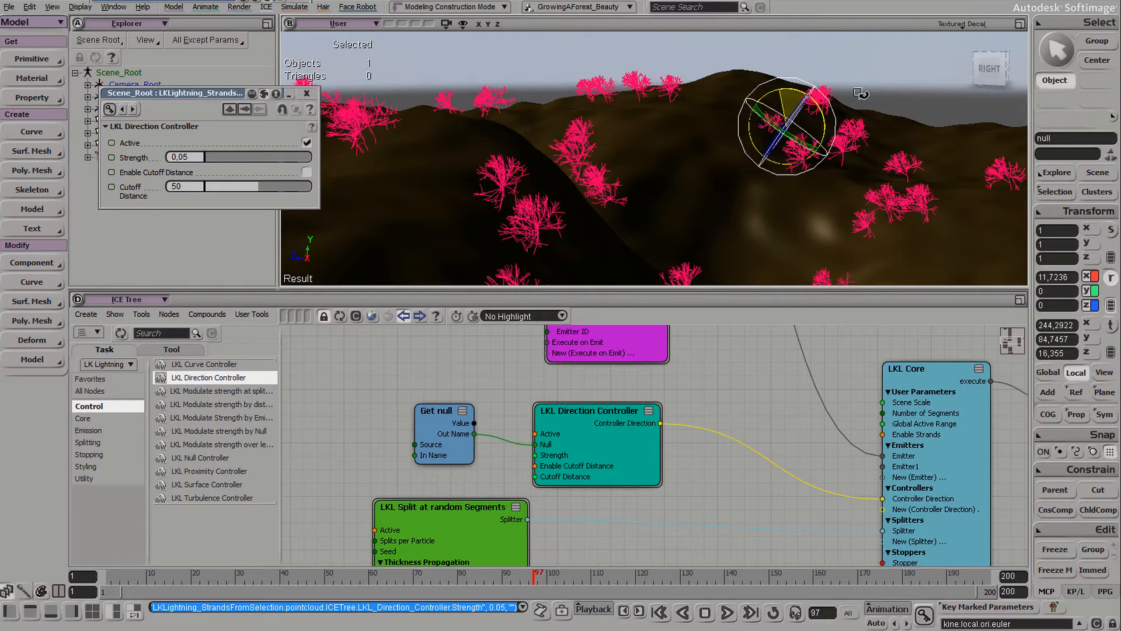
{"action": "left_click_drag", "start_coordinate": [866, 146], "coordinate": [641, 76]}
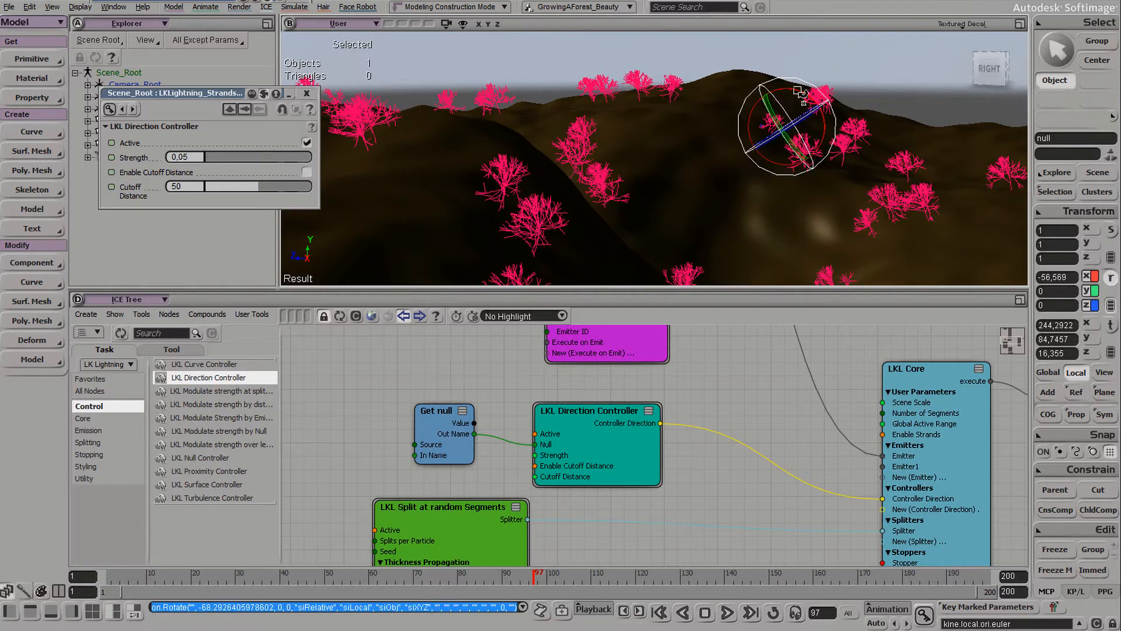
{"action": "left_click_drag", "start_coordinate": [832, 95], "coordinate": [852, 108]}
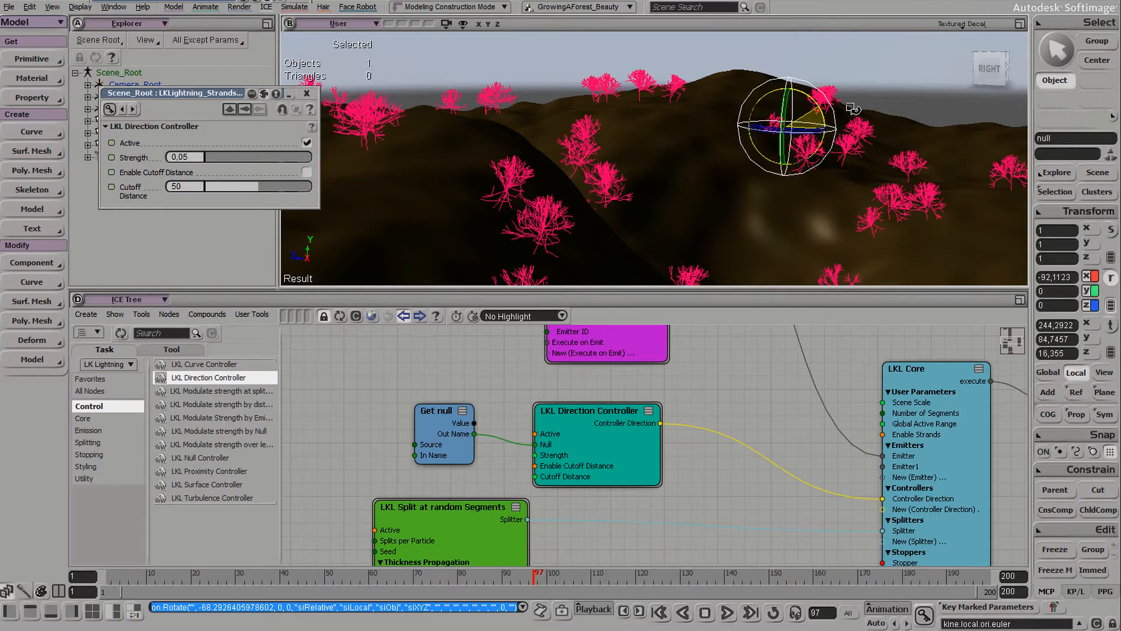
{"action": "left_click_drag", "start_coordinate": [801, 74], "coordinate": [826, 87]}
{"action": "left_click", "coordinate": [307, 93]}
{"action": "key", "text": "space"}
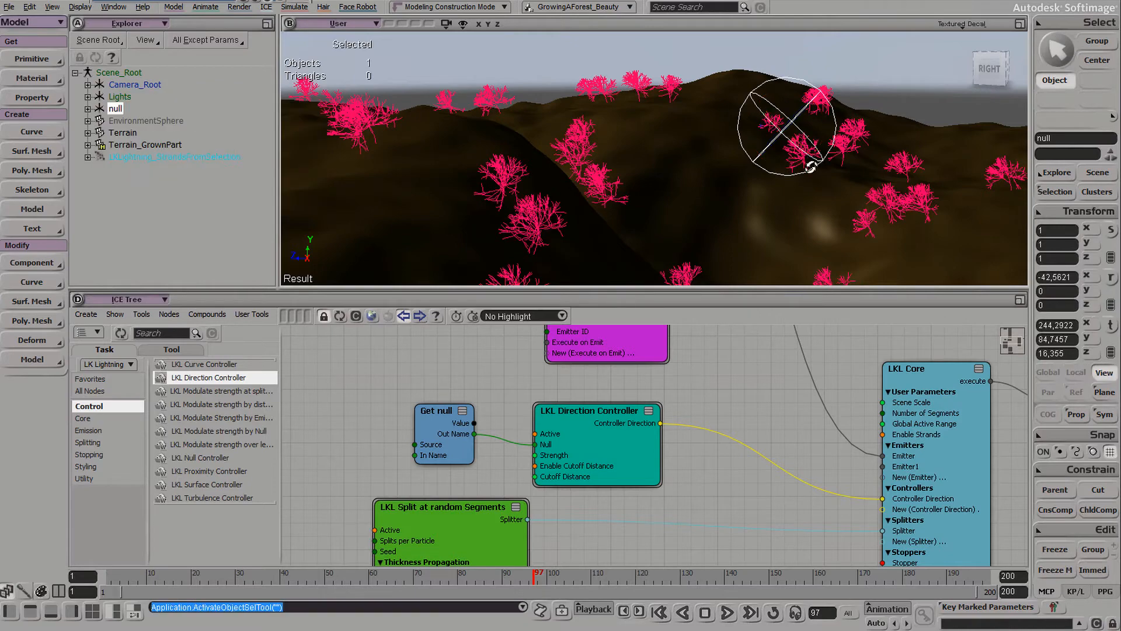
Step: Deselect the null and look over the steered trees along the terrain ridge
{"action": "key", "text": "s"}
{"action": "right_click_drag", "start_coordinate": [810, 166], "coordinate": [736, 144]}
{"action": "key", "text": "s"}
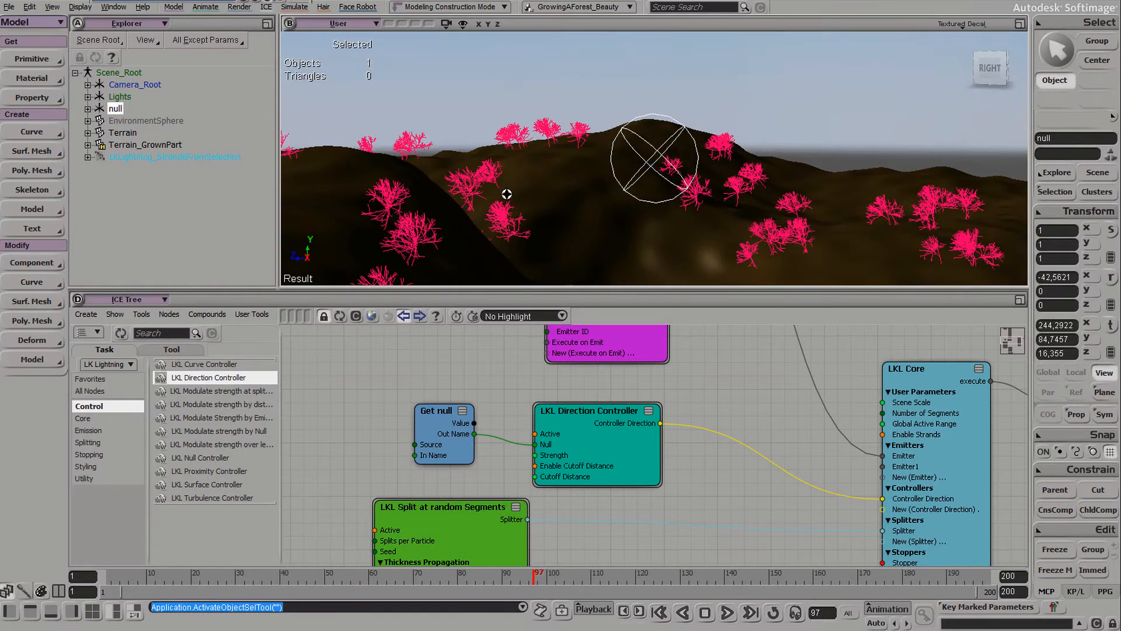
{"action": "left_click", "coordinate": [596, 88]}
{"action": "right_click_drag", "start_coordinate": [630, 115], "coordinate": [666, 105]}
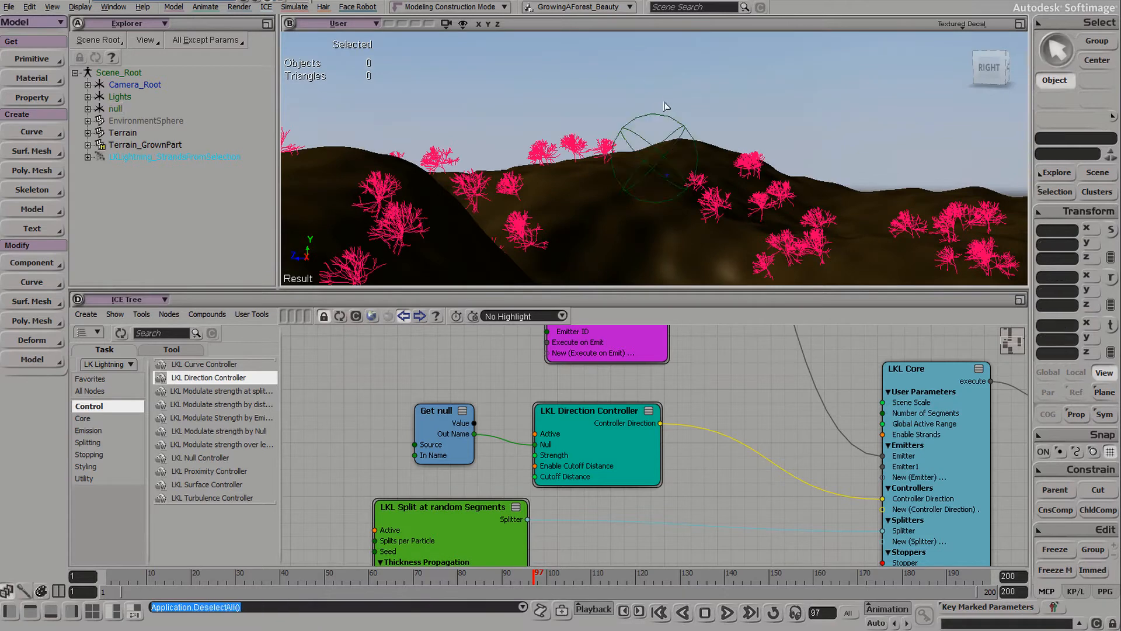
Step: Select the LKL Core and ICETree nodes together and move them lower, beside the splitter and styling nodes
{"action": "left_click_drag", "start_coordinate": [708, 364], "coordinate": [728, 396]}
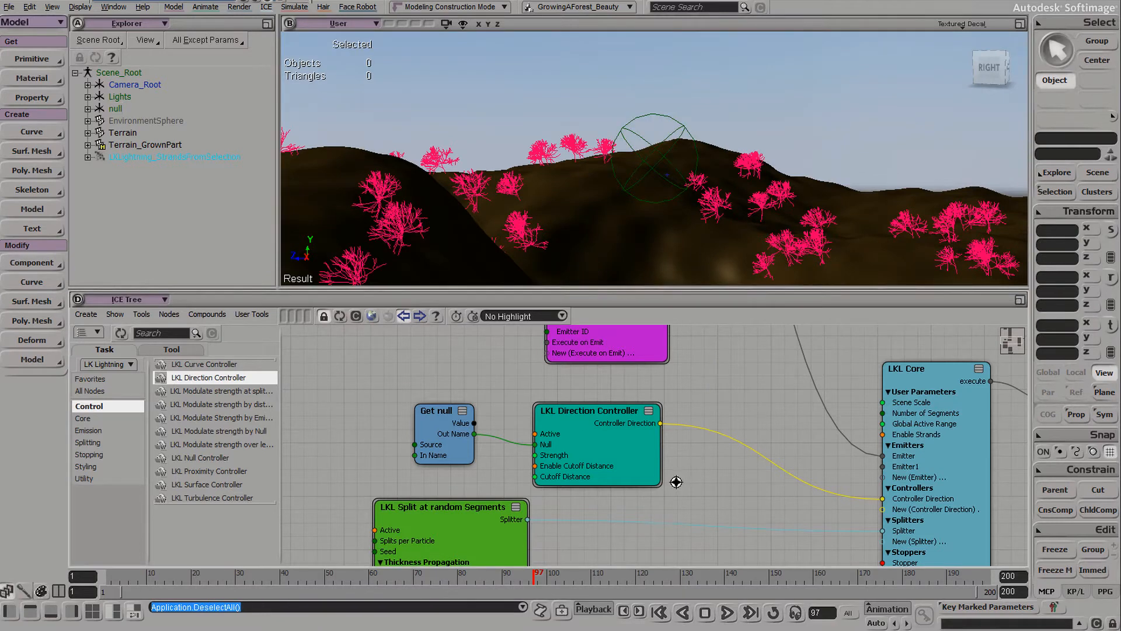
{"action": "left_click_drag", "start_coordinate": [659, 498], "coordinate": [668, 455]}
{"action": "scroll", "coordinate": [783, 412], "scroll_direction": "down", "scroll_amount": 3}
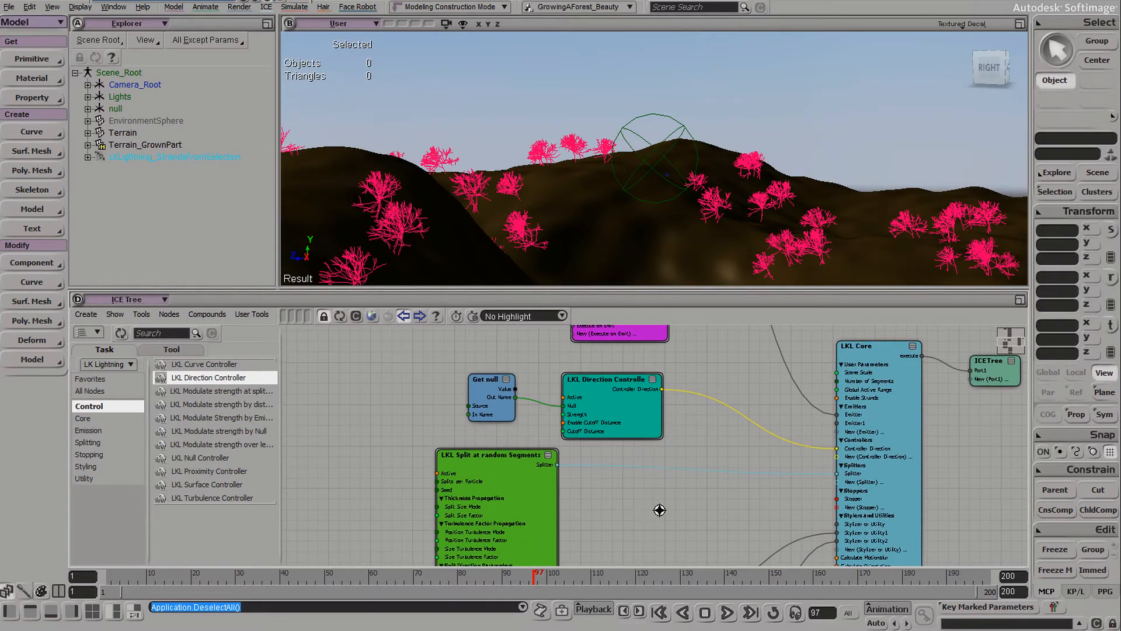
{"action": "left_click_drag", "start_coordinate": [659, 509], "coordinate": [683, 376]}
{"action": "left_click_drag", "start_coordinate": [662, 471], "coordinate": [682, 414]}
{"action": "middle_click_drag", "start_coordinate": [887, 351], "coordinate": [781, 470]}
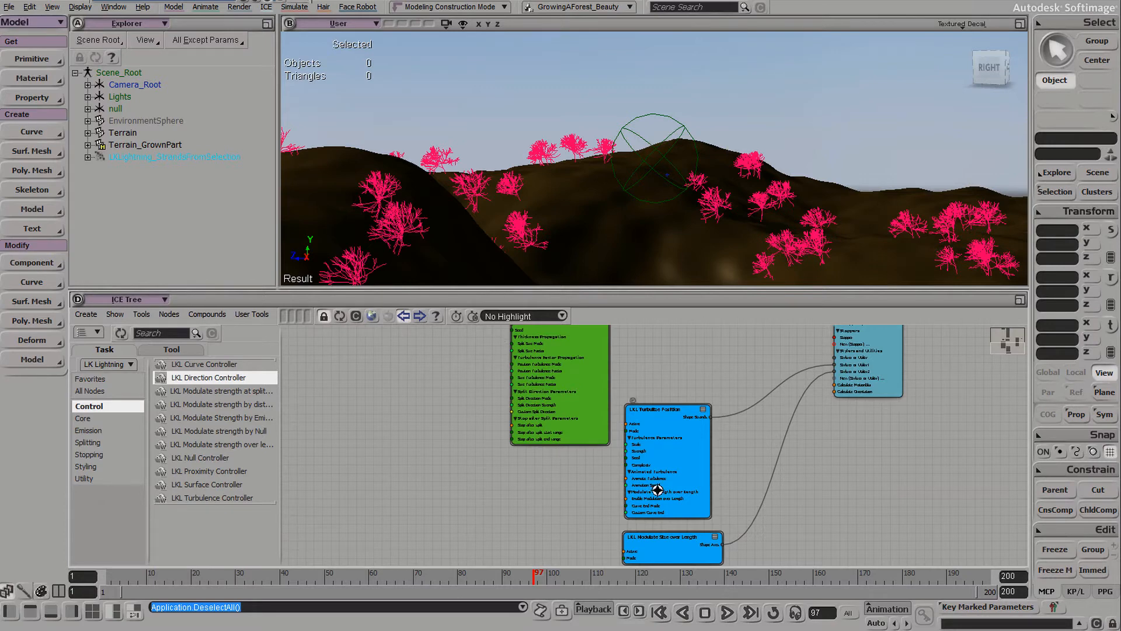
{"action": "left_click_drag", "start_coordinate": [657, 489], "coordinate": [696, 395]}
{"action": "middle_click_drag", "start_coordinate": [695, 395], "coordinate": [720, 351]}
{"action": "left_click_drag", "start_coordinate": [720, 350], "coordinate": [724, 455]}
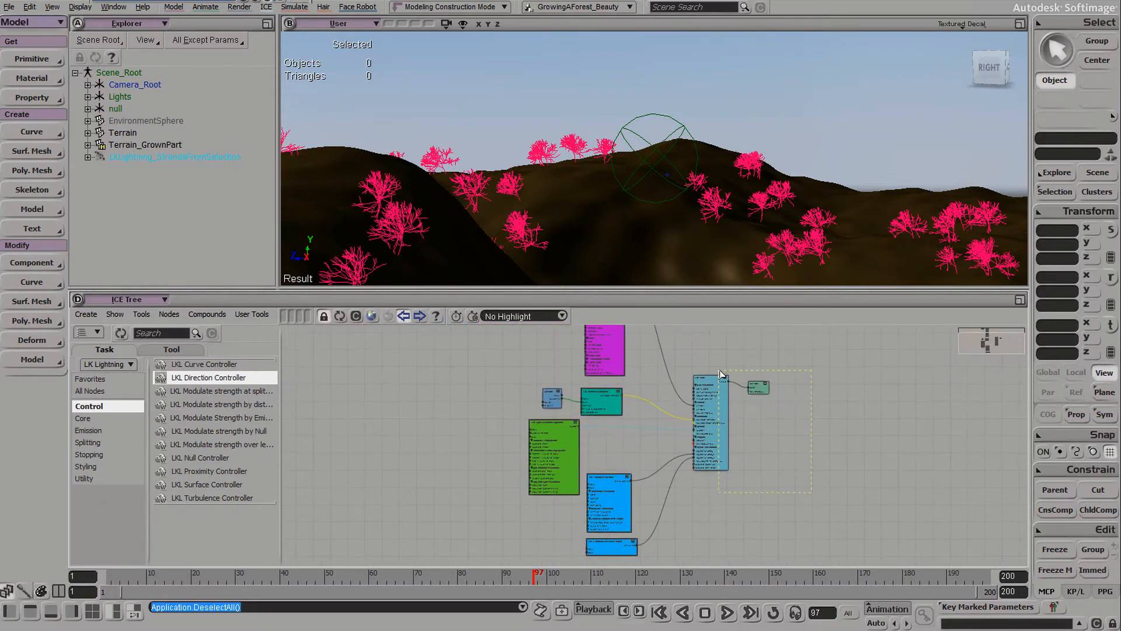
{"action": "left_click_drag", "start_coordinate": [722, 374], "coordinate": [736, 430]}
{"action": "scroll", "coordinate": [545, 445], "scroll_direction": "up", "scroll_amount": 5}
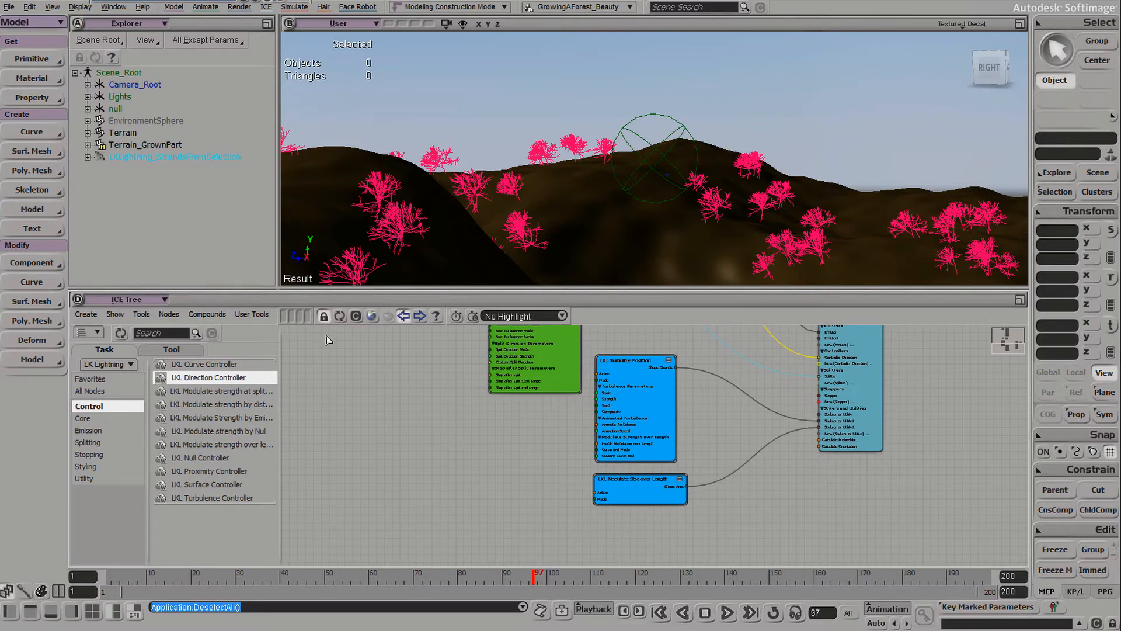
Step: Add an LKL Create Filler Particles styling node to the ICE tree, below the LKL Modulate Size over Length node
{"action": "middle_click_drag", "start_coordinate": [708, 386], "coordinate": [652, 358]}
{"action": "middle_click_drag", "start_coordinate": [670, 395], "coordinate": [680, 418]}
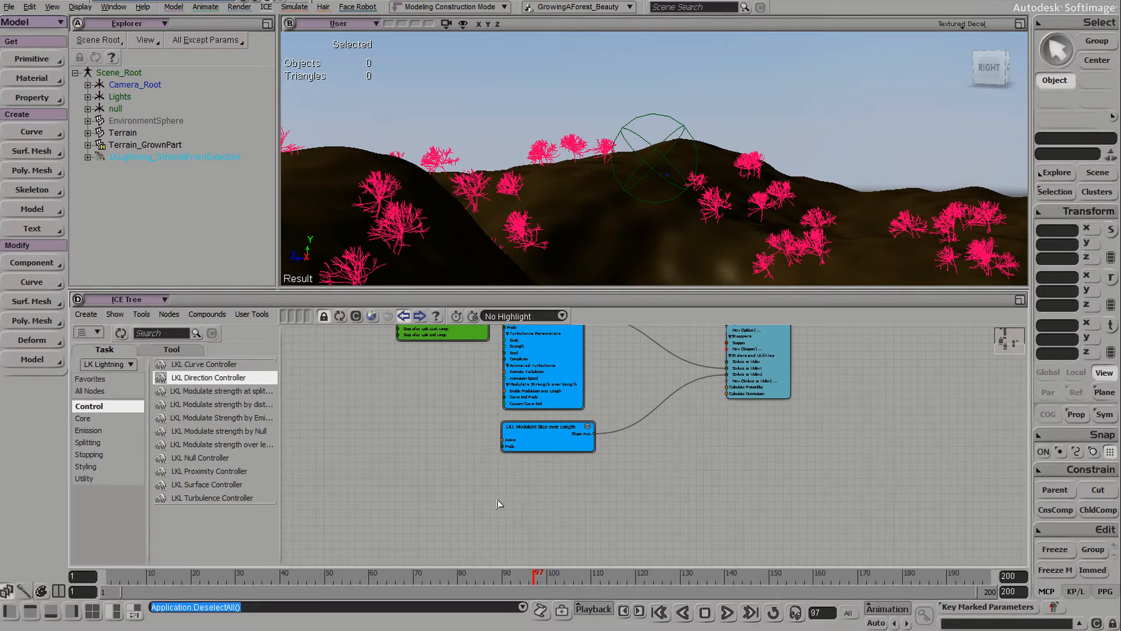
{"action": "left_click", "coordinate": [93, 466]}
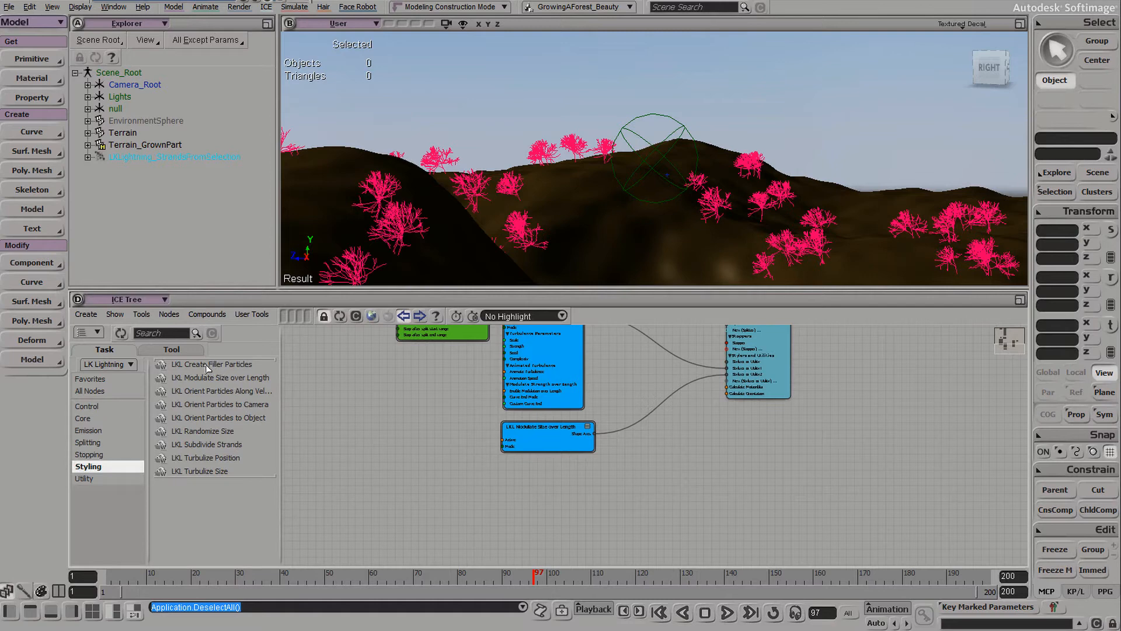
{"action": "left_click_drag", "start_coordinate": [211, 366], "coordinate": [499, 483]}
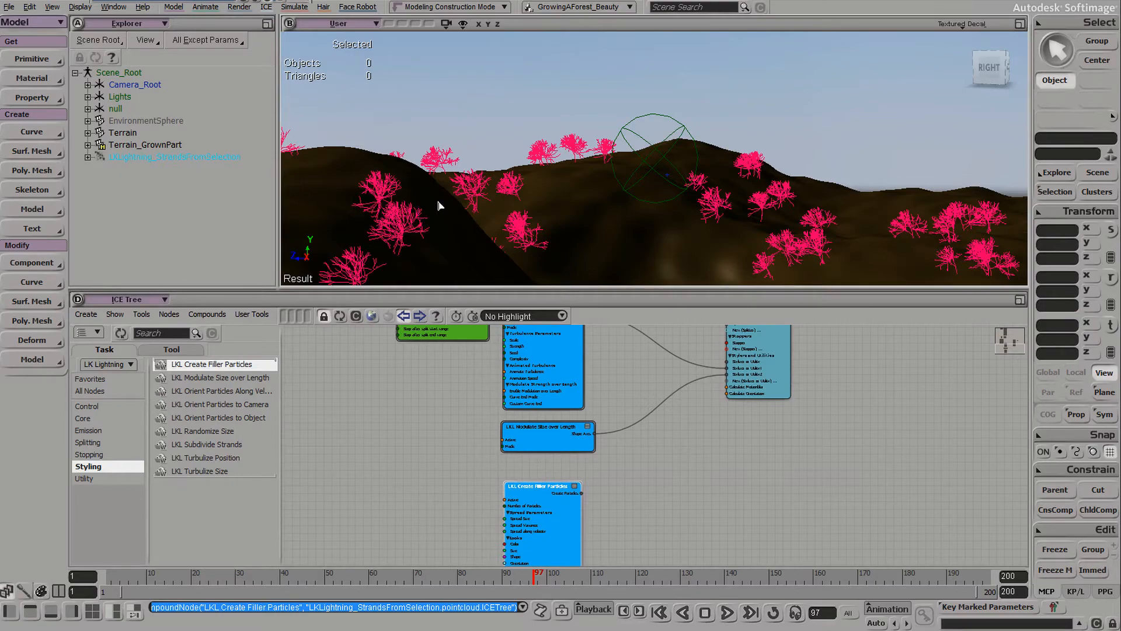
Step: Examine the steered trees from several angles across the terrain, finishing with a close view of the two neighbouring trees near the null
{"action": "left_click_drag", "start_coordinate": [437, 204], "coordinate": [466, 146]}
{"action": "key", "text": "s"}
{"action": "left_click_drag", "start_coordinate": [468, 139], "coordinate": [625, 88]}
{"action": "left_click", "coordinate": [621, 64]}
{"action": "key", "text": "s"}
{"action": "middle_click_drag", "start_coordinate": [578, 123], "coordinate": [408, 220]}
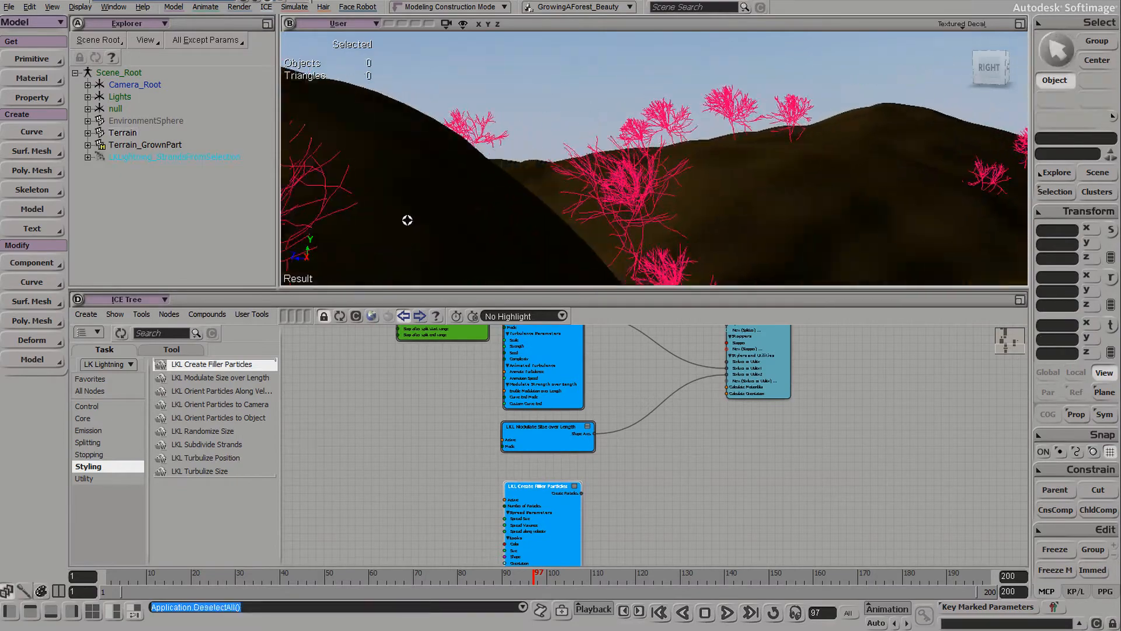
{"action": "left_click_drag", "start_coordinate": [408, 220], "coordinate": [558, 220]}
{"action": "middle_click_drag", "start_coordinate": [558, 220], "coordinate": [655, 190]}
{"action": "right_click_drag", "start_coordinate": [656, 191], "coordinate": [558, 245]}
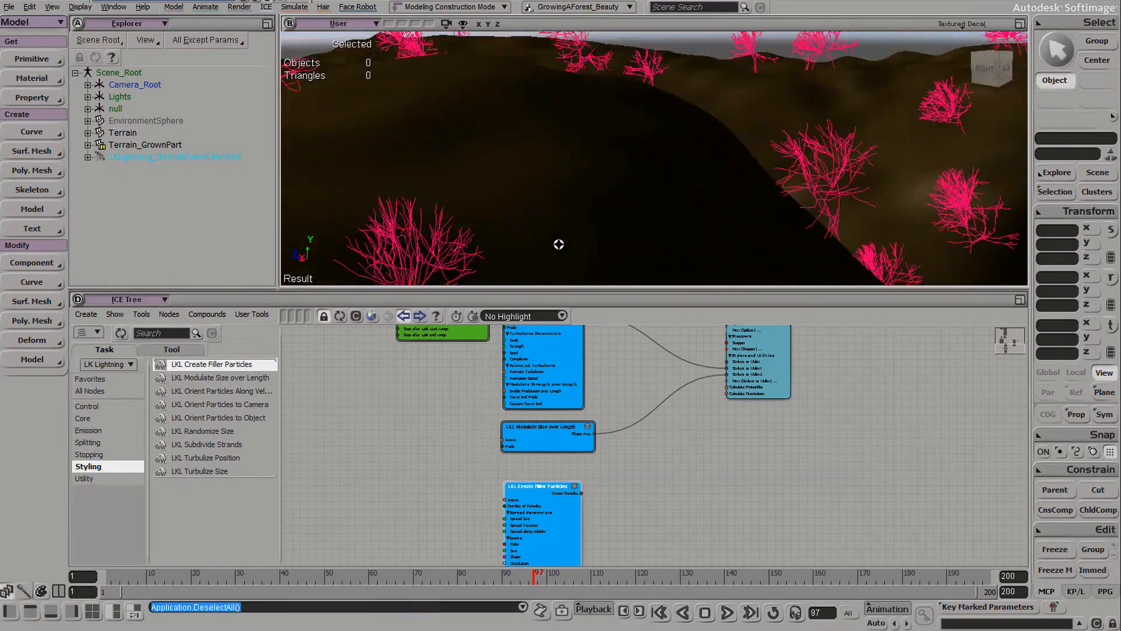
{"action": "left_click_drag", "start_coordinate": [504, 225], "coordinate": [721, 288]}
{"action": "middle_click_drag", "start_coordinate": [722, 289], "coordinate": [658, 150]}
{"action": "right_click_drag", "start_coordinate": [658, 150], "coordinate": [747, 120]}
{"action": "left_click_drag", "start_coordinate": [747, 120], "coordinate": [748, 173]}
{"action": "middle_click_drag", "start_coordinate": [748, 173], "coordinate": [754, 143]}
{"action": "right_click_drag", "start_coordinate": [754, 142], "coordinate": [728, 156]}
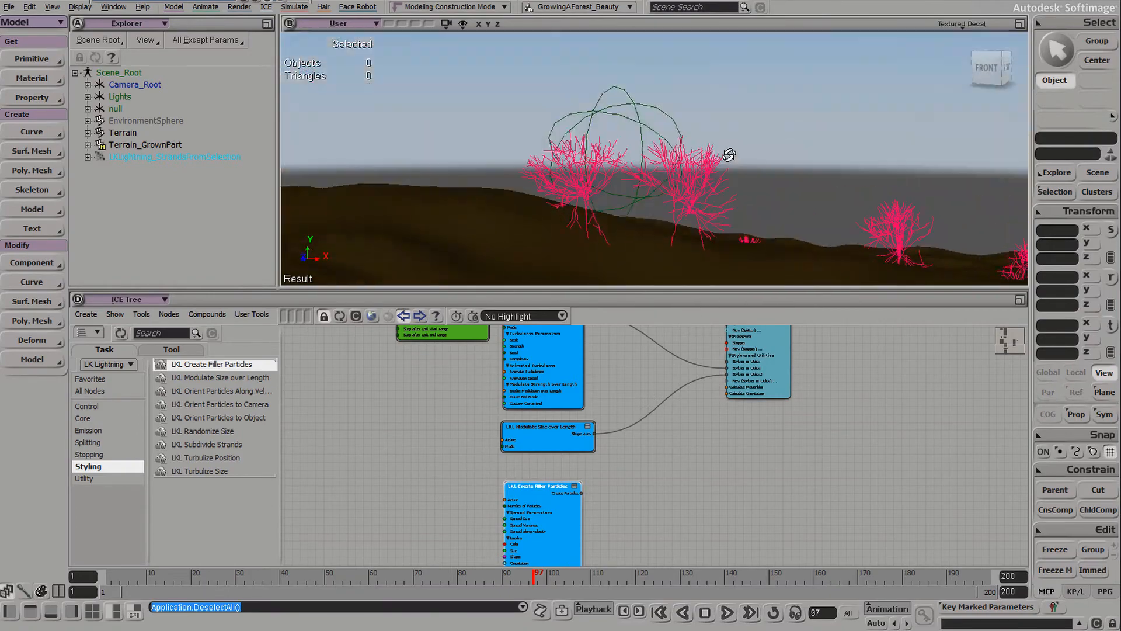
{"action": "middle_click_drag", "start_coordinate": [728, 155], "coordinate": [672, 186]}
{"action": "right_click_drag", "start_coordinate": [671, 186], "coordinate": [668, 200]}
{"action": "left_click_drag", "start_coordinate": [668, 200], "coordinate": [716, 170]}
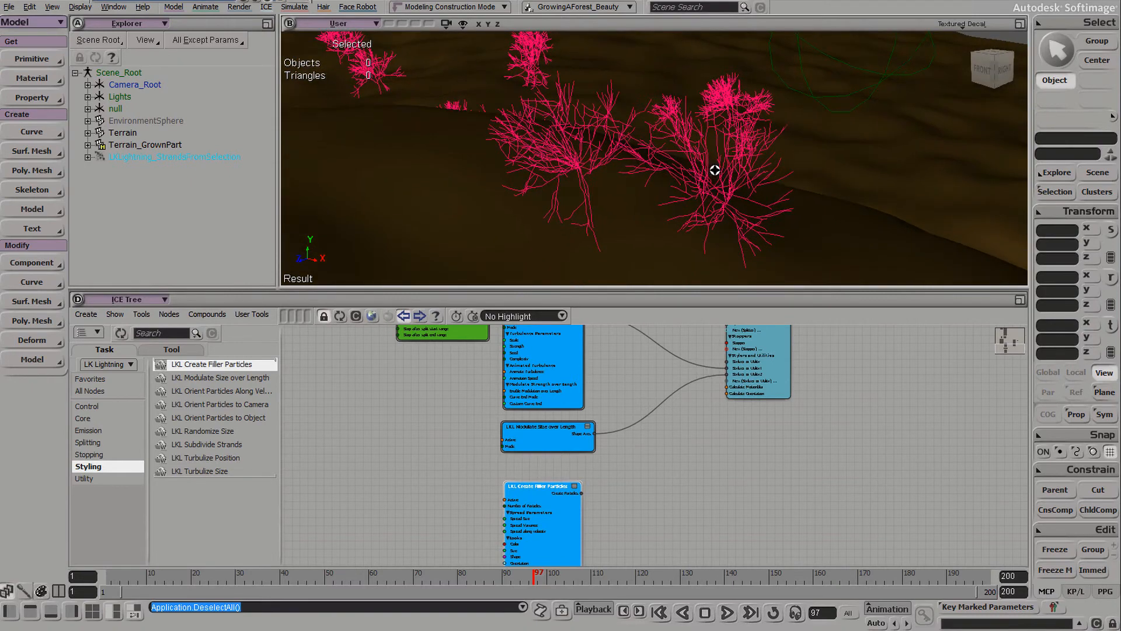
Step: Connect the LKL Create Filler Particles output to the LKL Core's New (Stylizer or Utility) port and look over the filled trees
{"action": "left_click", "coordinate": [555, 502]}
{"action": "key", "text": "f"}
{"action": "left_click_drag", "start_coordinate": [785, 360], "coordinate": [655, 513]}
{"action": "middle_click_drag", "start_coordinate": [656, 514], "coordinate": [694, 484]}
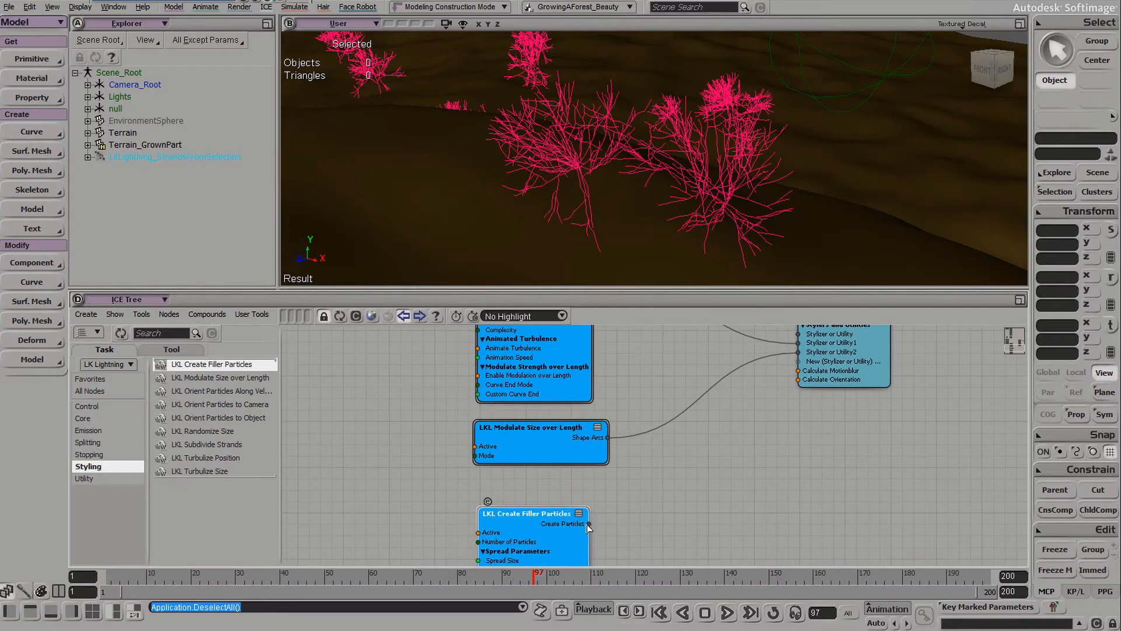
{"action": "left_click_drag", "start_coordinate": [588, 525], "coordinate": [813, 360]}
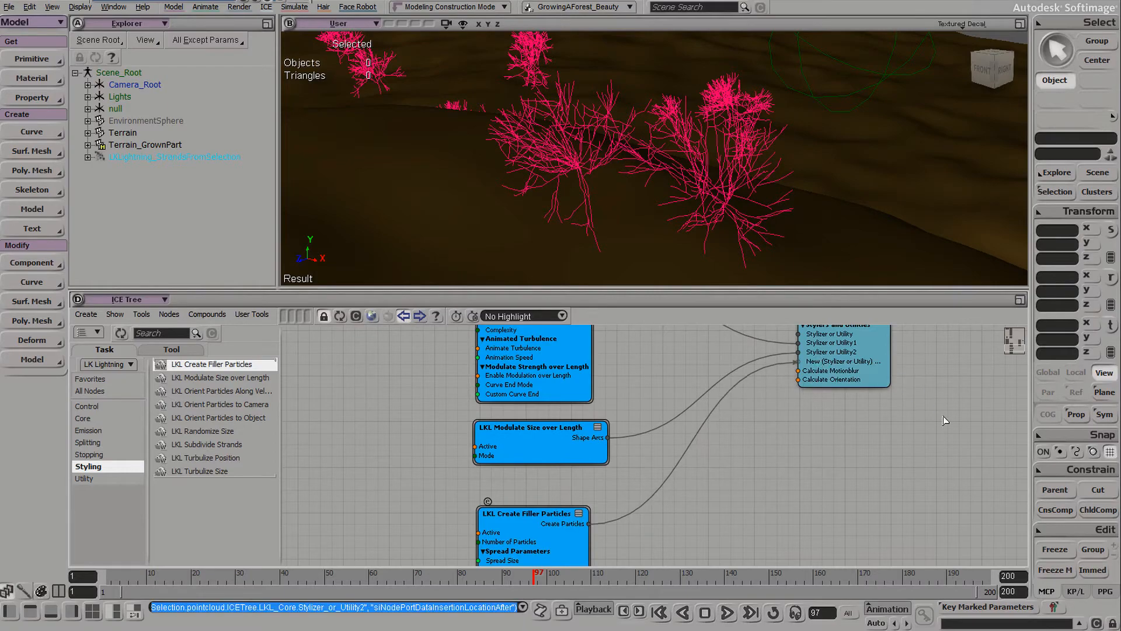
{"action": "mouse_move", "coordinate": [634, 173]}
{"action": "left_mouse_down"}
{"action": "mouse_move", "coordinate": [579, 165]}
{"action": "mouse_move", "coordinate": [533, 190]}
{"action": "mouse_move", "coordinate": [488, 173]}
{"action": "mouse_move", "coordinate": [701, 153]}
{"action": "mouse_move", "coordinate": [621, 193]}
{"action": "mouse_move", "coordinate": [615, 145]}
{"action": "mouse_move", "coordinate": [592, 185]}
{"action": "mouse_move", "coordinate": [646, 150]}
{"action": "mouse_move", "coordinate": [676, 170]}
{"action": "mouse_move", "coordinate": [641, 176]}
{"action": "left_mouse_up"}
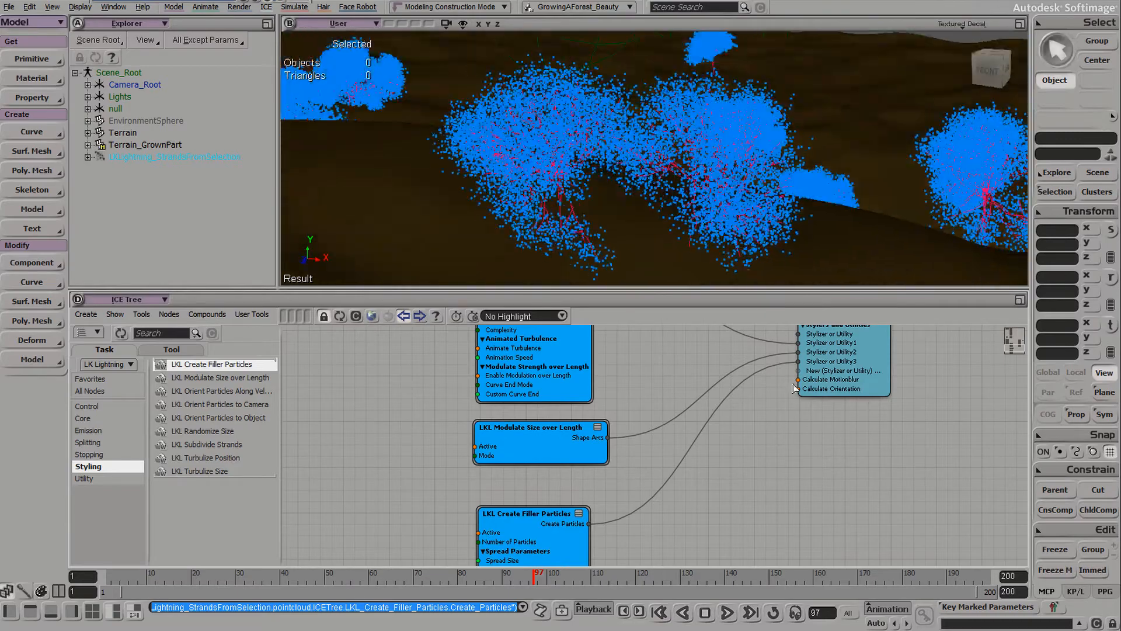
{"action": "middle_click_drag", "start_coordinate": [779, 503], "coordinate": [808, 490]}
{"action": "left_click_drag", "start_coordinate": [645, 200], "coordinate": [689, 245]}
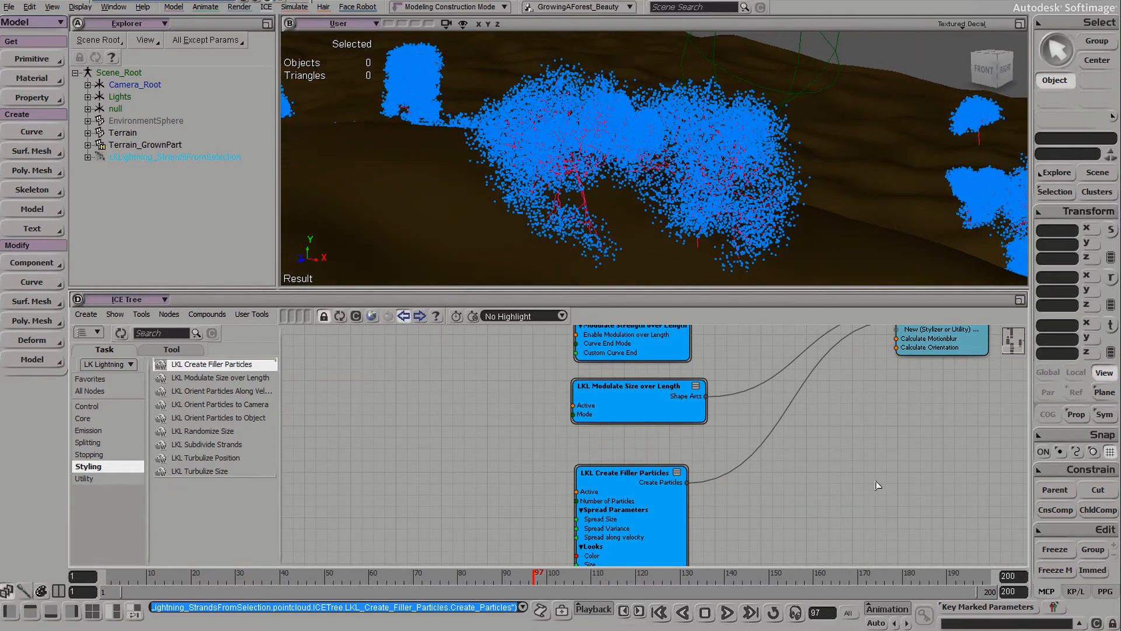
Step: Change the LKL Create Filler Particles color to dark green with RGB 0.000, 0.561, 0.033
{"action": "middle_click_drag", "start_coordinate": [747, 470], "coordinate": [771, 455]}
{"action": "double_click", "coordinate": [695, 470]}
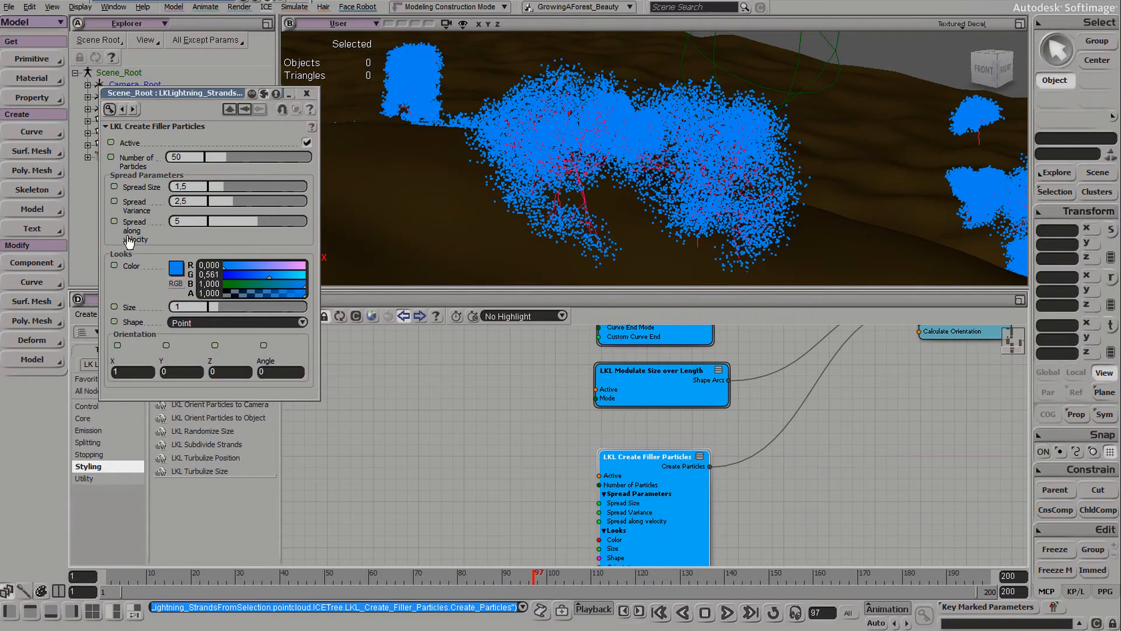
{"action": "left_click_drag", "start_coordinate": [246, 285], "coordinate": [233, 283]}
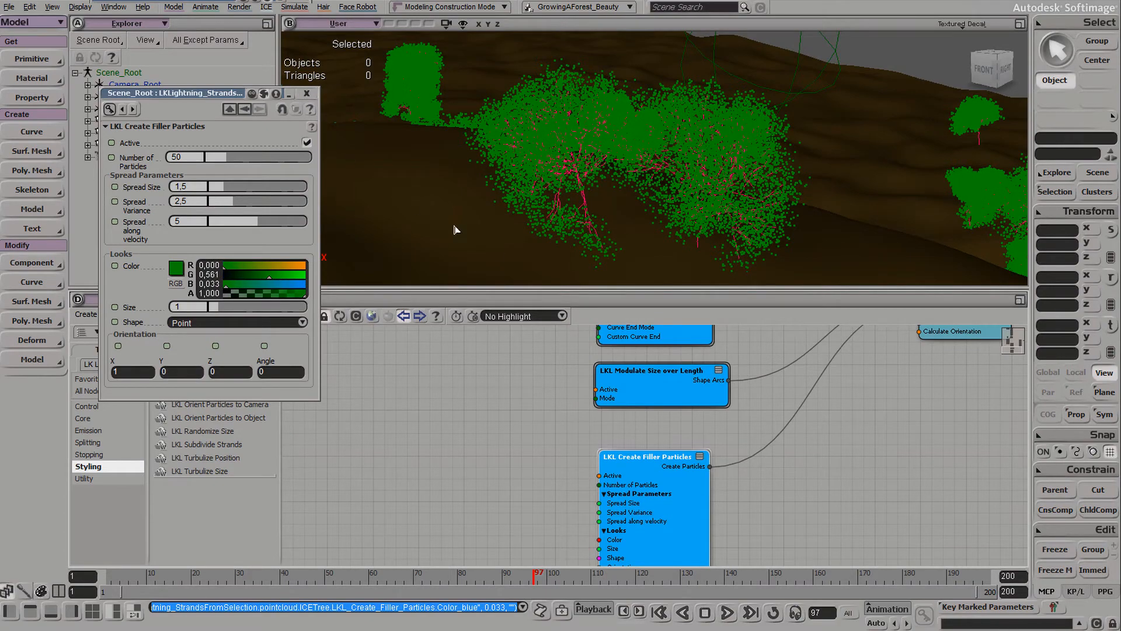
Step: Set the number of filler particles to 25
{"action": "key", "text": "o"}
{"action": "left_click_drag", "start_coordinate": [492, 252], "coordinate": [569, 193]}
{"action": "double_click", "coordinate": [199, 157]}
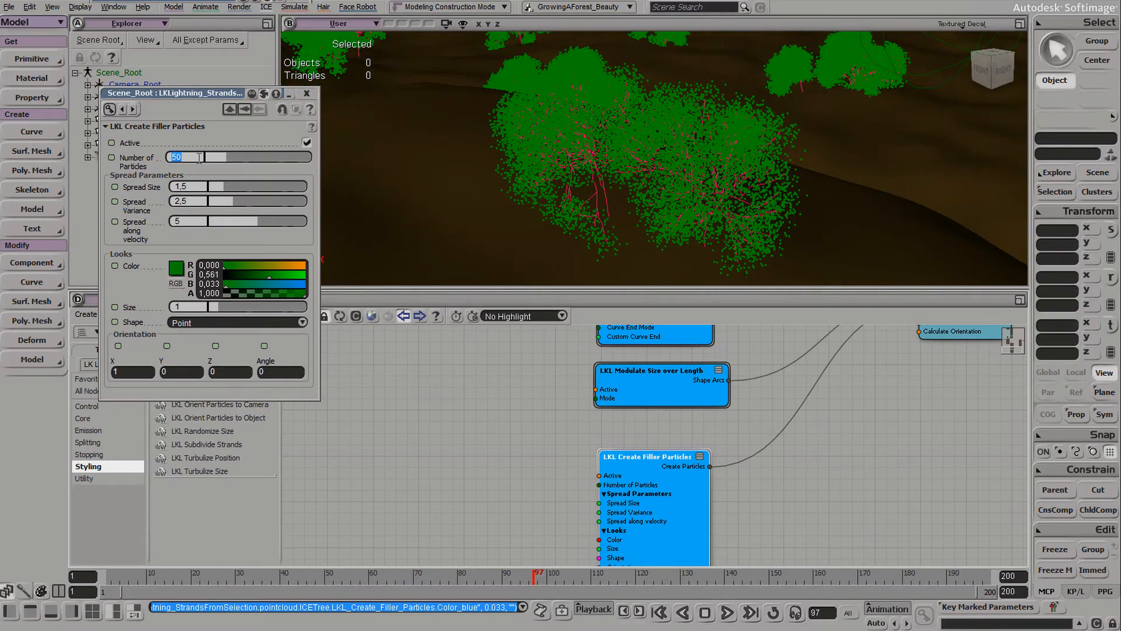
{"action": "type", "text": "25"}
{"action": "key", "text": "Return"}
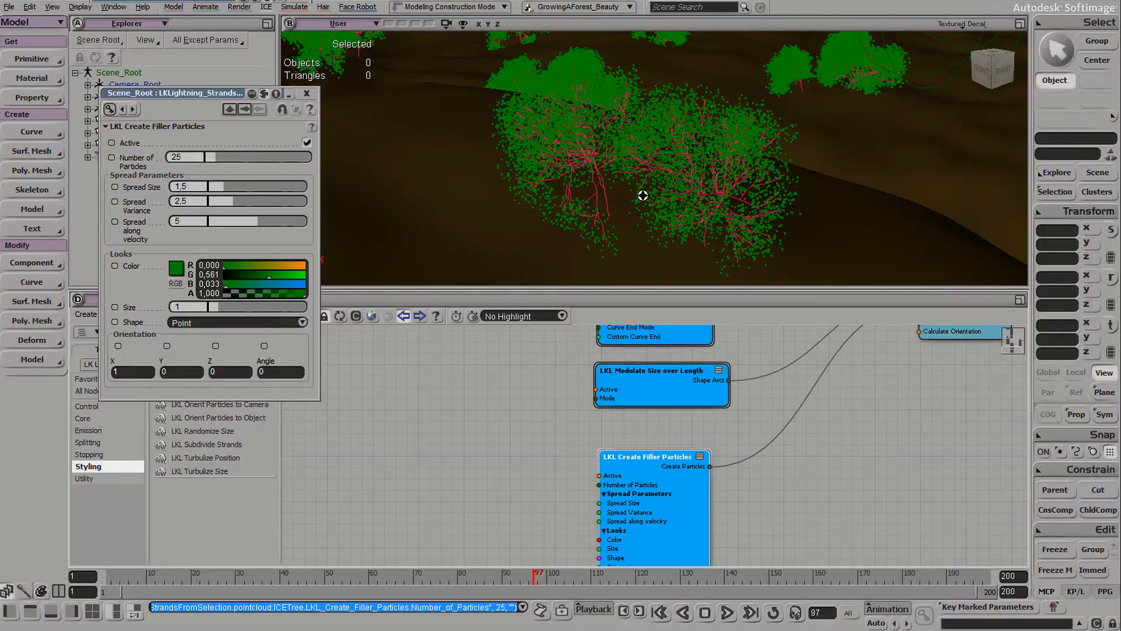
Step: Adjust the filler particles' spread parameters: spread along velocity 1.156, spread size 1.905 and spread variance 1.769
{"action": "left_click_drag", "start_coordinate": [643, 193], "coordinate": [671, 207]}
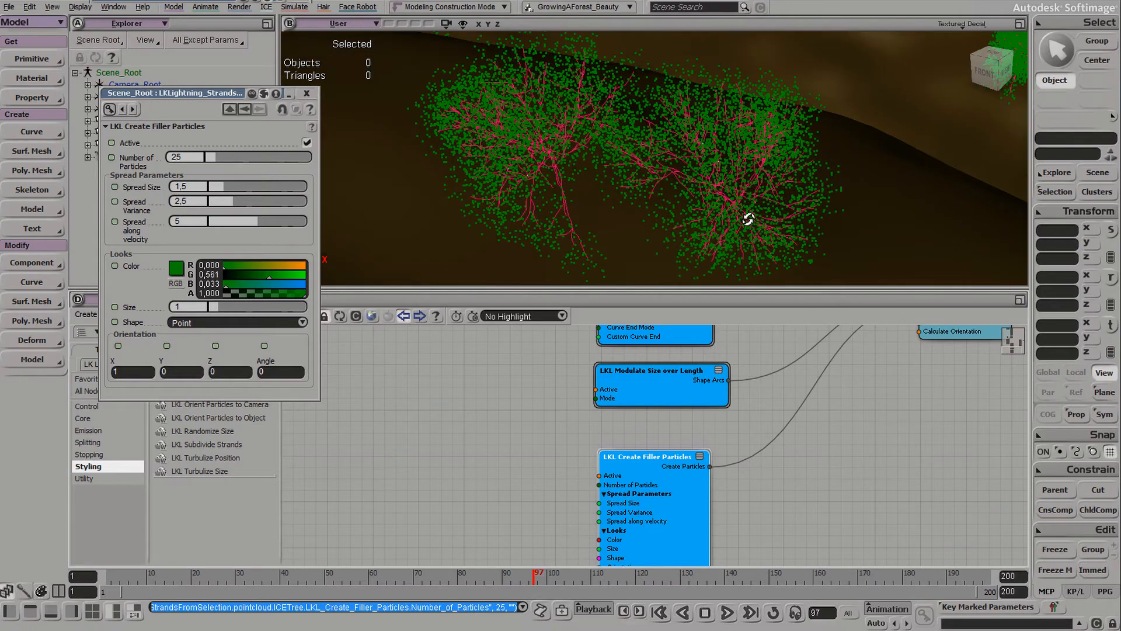
{"action": "left_click_drag", "start_coordinate": [746, 217], "coordinate": [743, 205]}
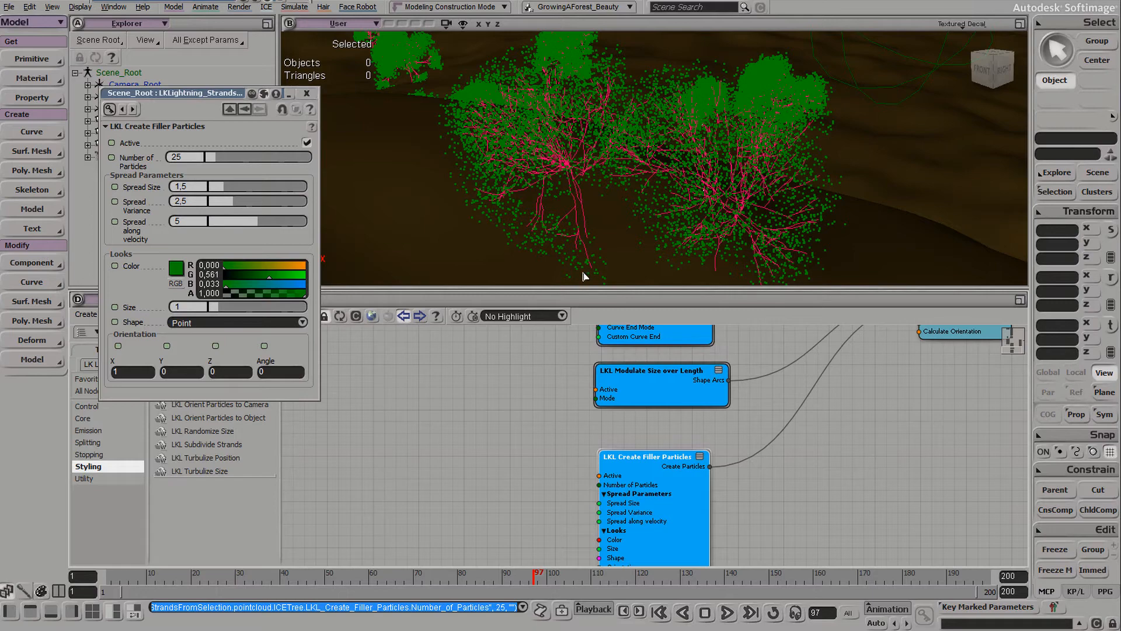
{"action": "left_click_drag", "start_coordinate": [596, 253], "coordinate": [613, 250]}
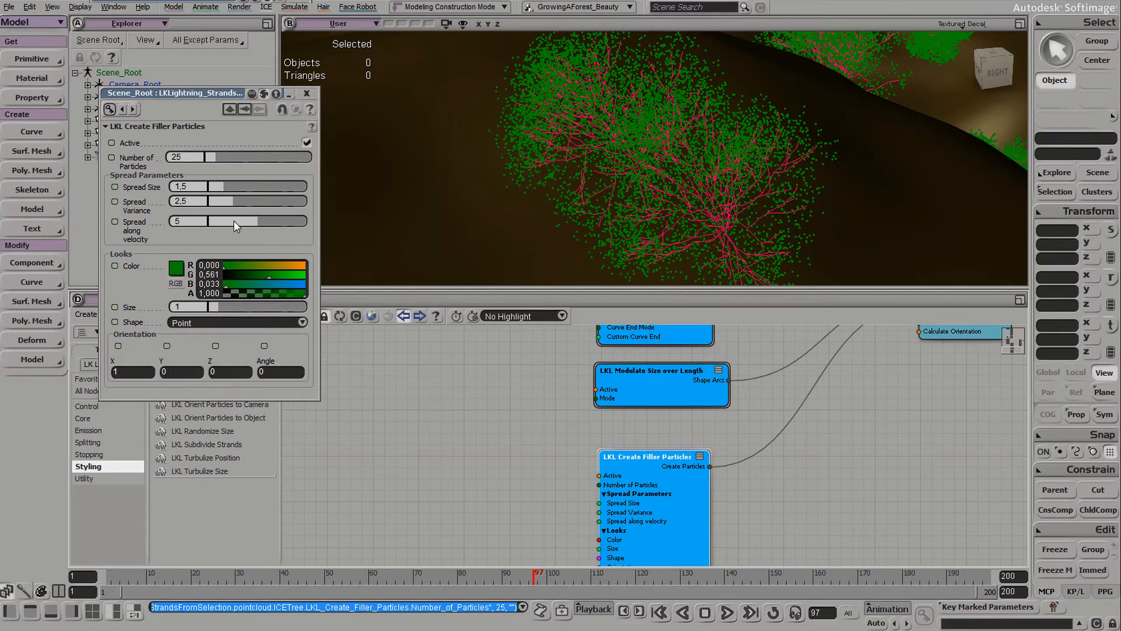
{"action": "left_click_drag", "start_coordinate": [229, 220], "coordinate": [221, 223]}
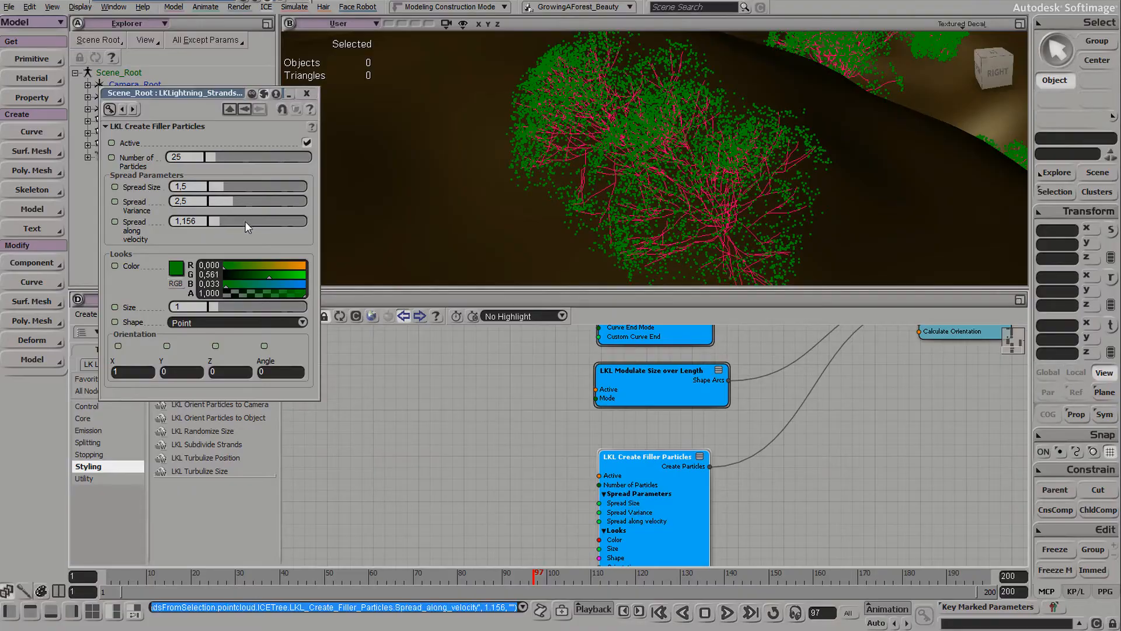
{"action": "right_click_drag", "start_coordinate": [646, 216], "coordinate": [645, 191]}
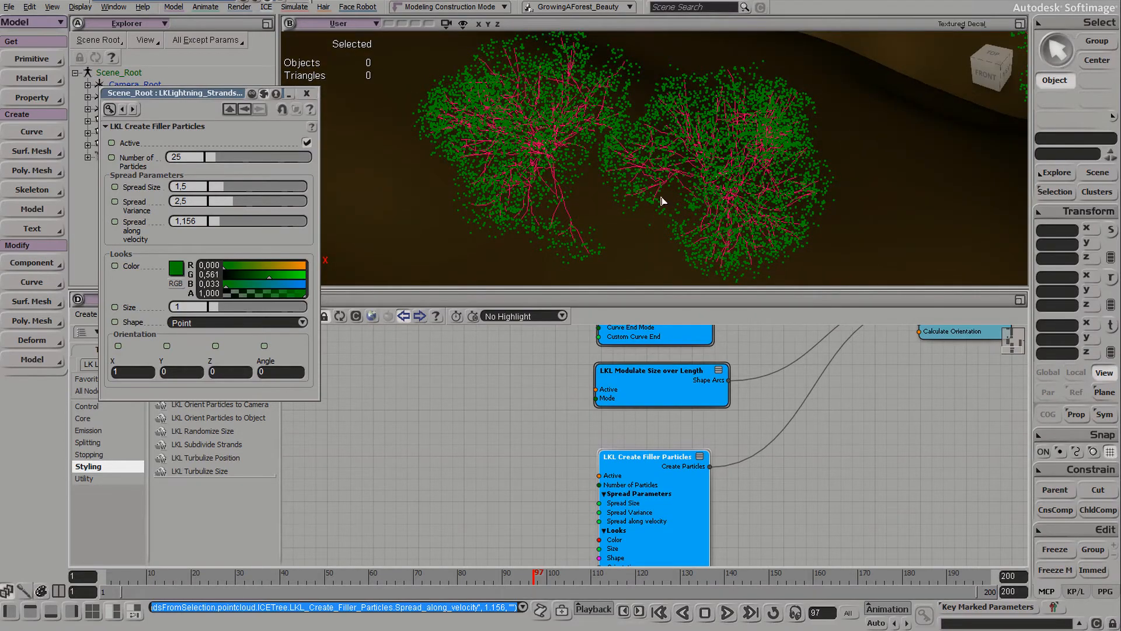
{"action": "right_click_drag", "start_coordinate": [670, 215], "coordinate": [622, 186]}
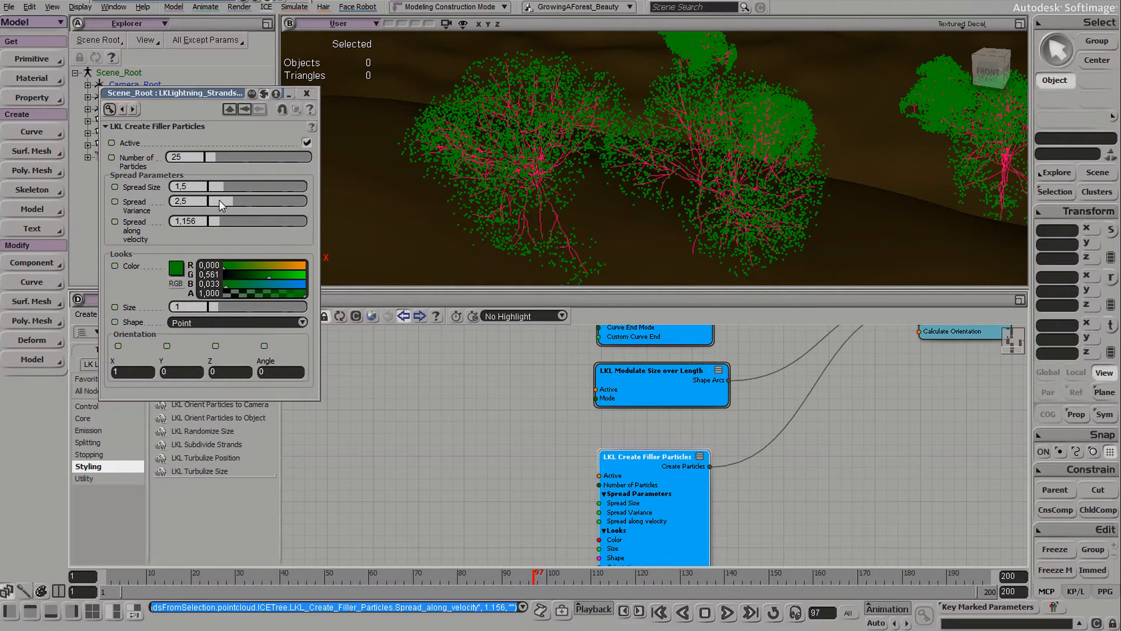
{"action": "left_click_drag", "start_coordinate": [223, 187], "coordinate": [229, 200]}
Step: Go to frame 81 and render a preview region around the foreground trees
{"action": "left_click_drag", "start_coordinate": [432, 204], "coordinate": [700, 175]}
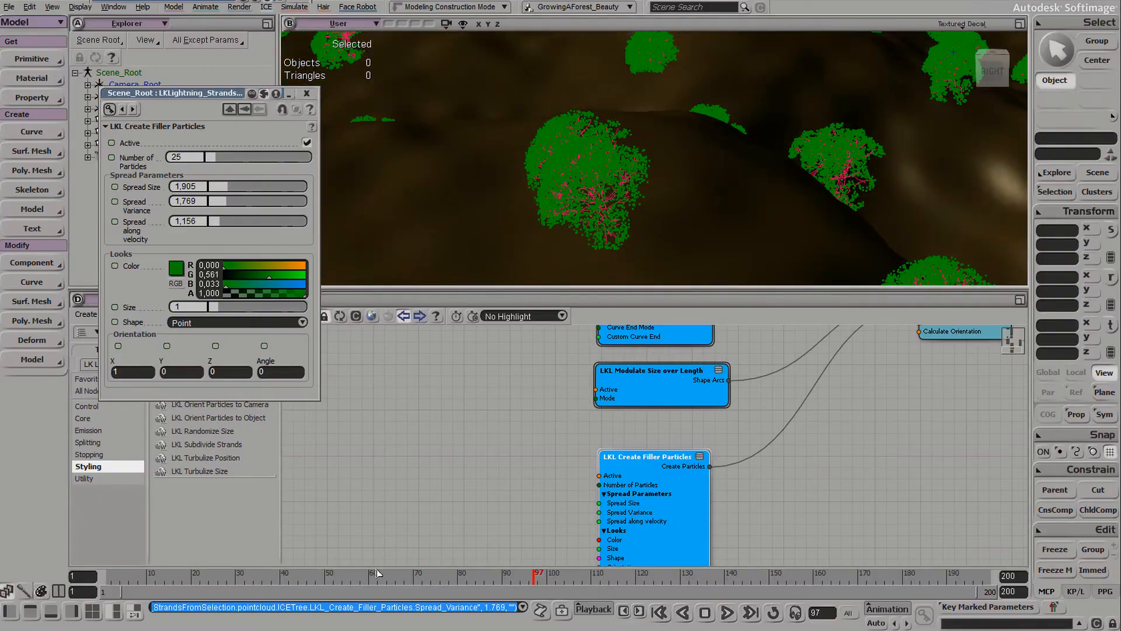
{"action": "left_click_drag", "start_coordinate": [175, 574], "coordinate": [462, 589]}
{"action": "right_click_drag", "start_coordinate": [720, 201], "coordinate": [593, 230]}
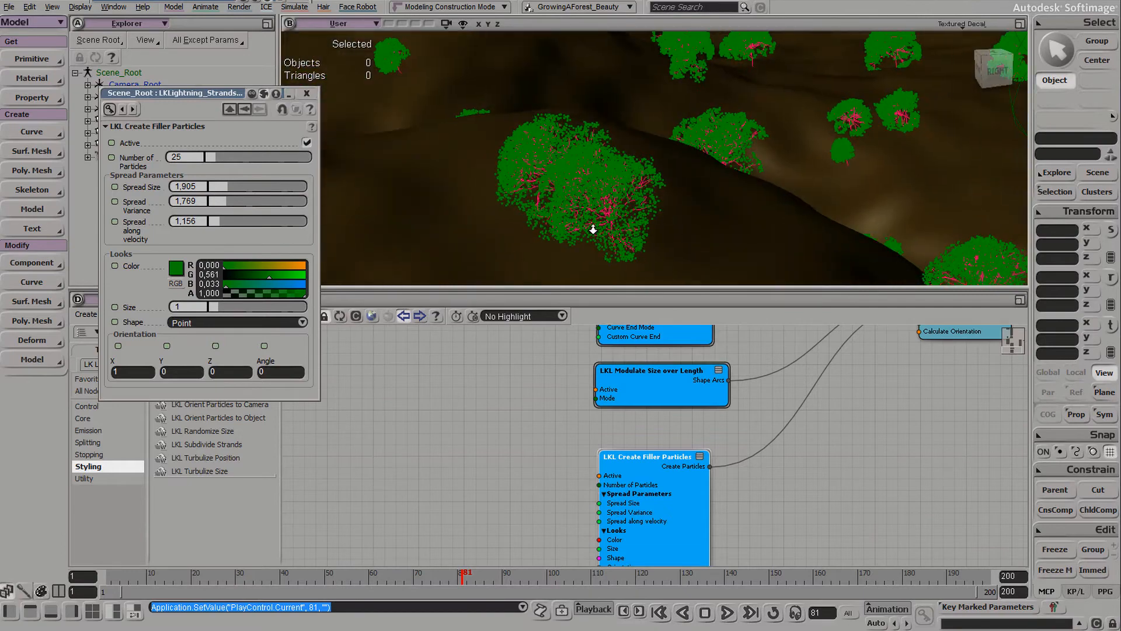
{"action": "middle_click_drag", "start_coordinate": [593, 230], "coordinate": [590, 225]}
{"action": "right_click_drag", "start_coordinate": [590, 226], "coordinate": [601, 176]}
{"action": "key", "text": "q"}
{"action": "mouse_move", "coordinate": [482, 75]}
{"action": "left_mouse_down"}
{"action": "mouse_move", "coordinate": [613, 204]}
{"action": "mouse_move", "coordinate": [737, 282]}
{"action": "left_mouse_up"}
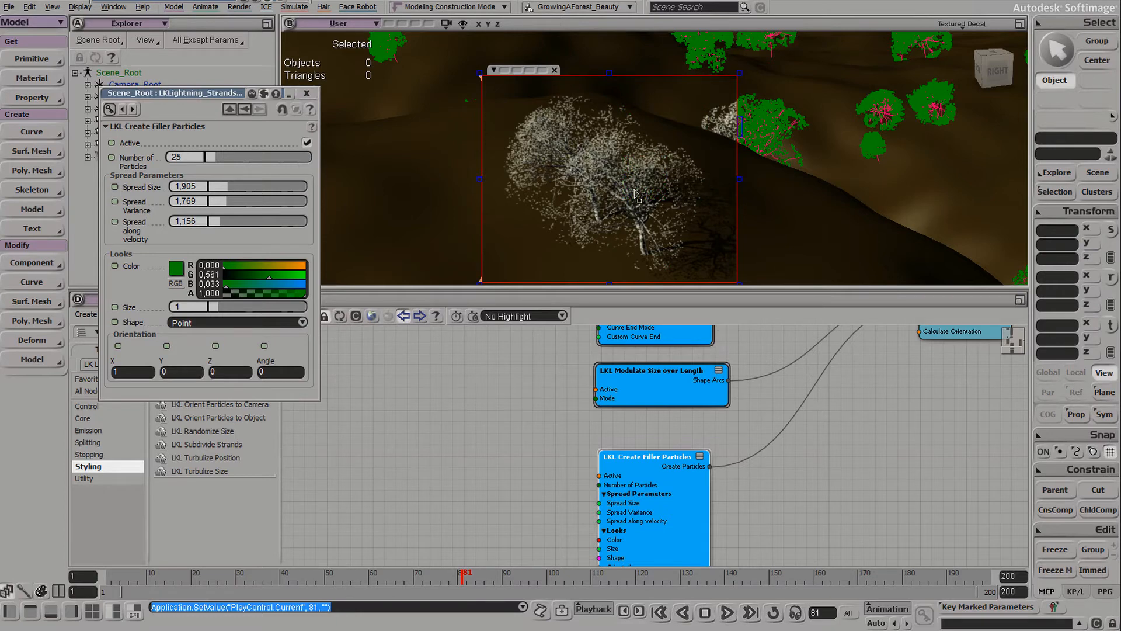
Step: Clear the render region from the viewport and save the scene
{"action": "key", "text": "shift+q"}
{"action": "key", "text": "space"}
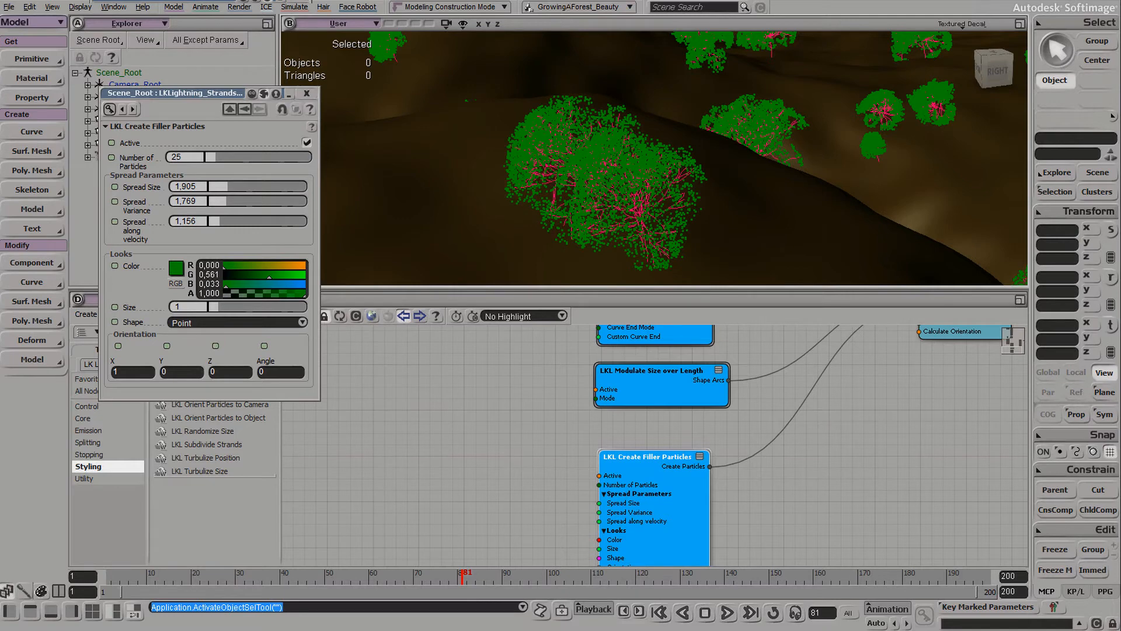
{"action": "key", "text": "ctrl+s"}
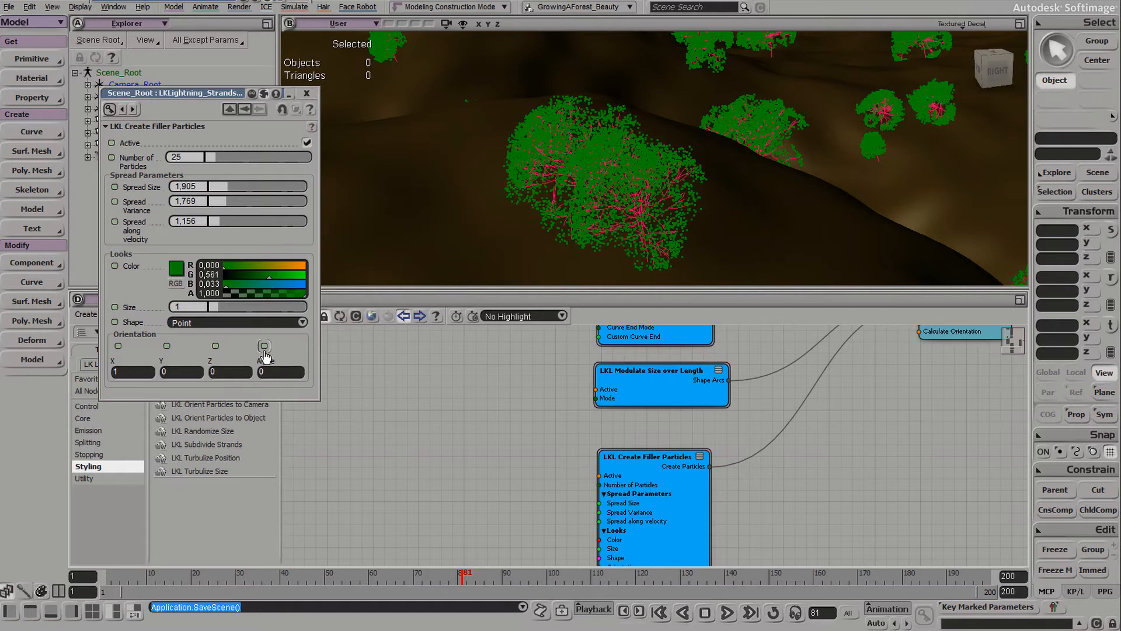
Step: Set the filler particles' shape to Rectangle and close the node's properties
{"action": "left_click", "coordinate": [210, 323]}
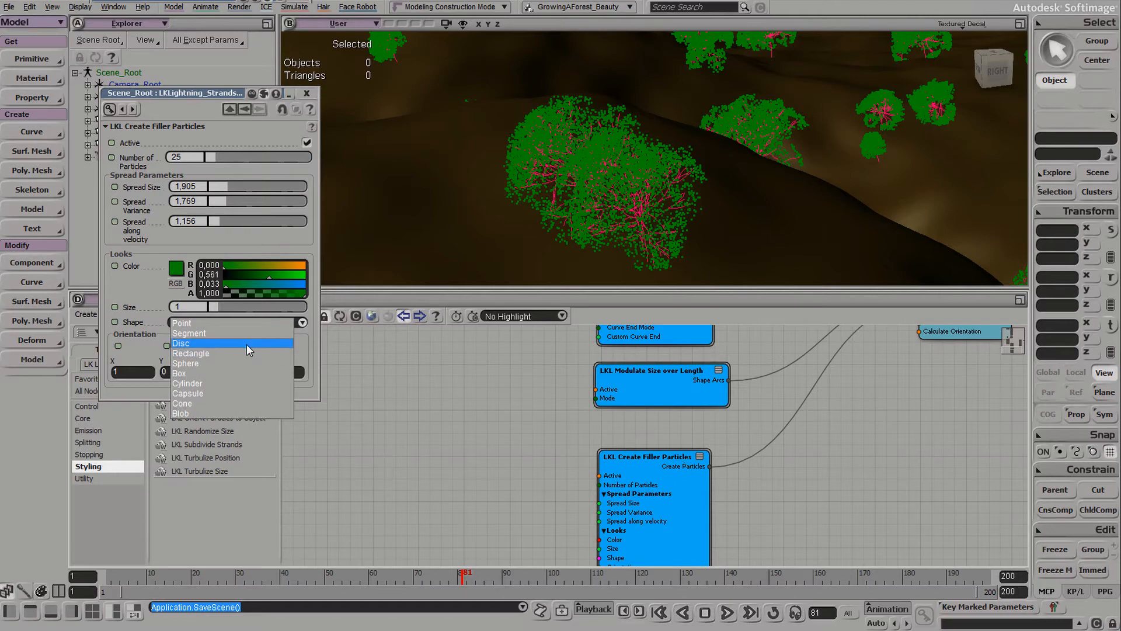
{"action": "left_click", "coordinate": [234, 353]}
{"action": "key", "text": "s"}
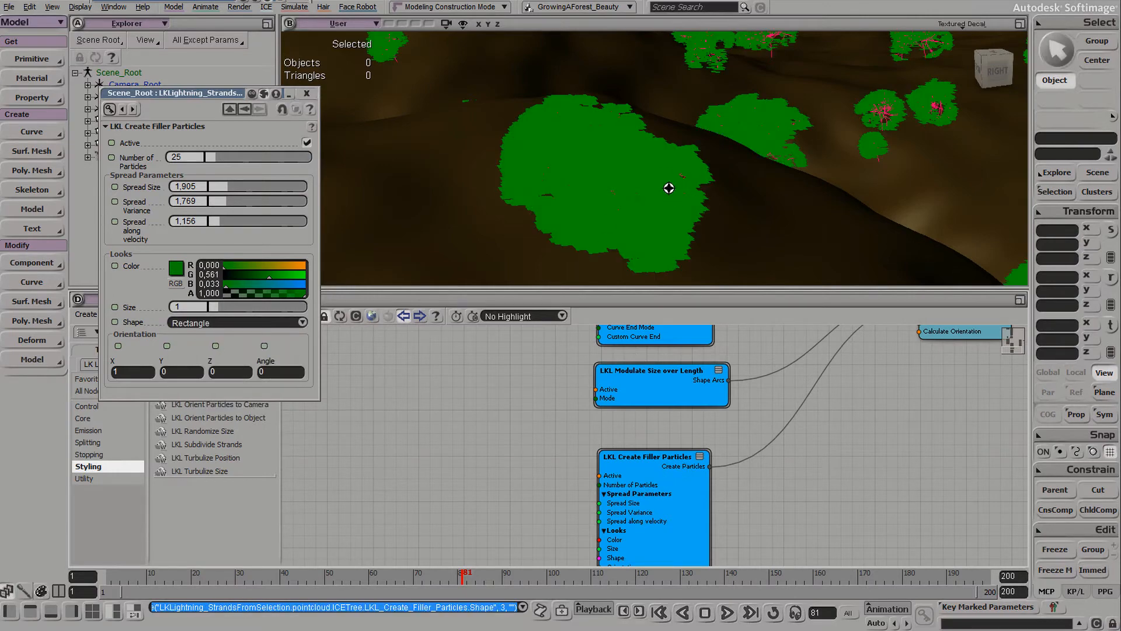
{"action": "right_click_drag", "start_coordinate": [668, 187], "coordinate": [630, 161]}
{"action": "middle_click_drag", "start_coordinate": [630, 161], "coordinate": [470, 185]}
{"action": "right_click_drag", "start_coordinate": [528, 167], "coordinate": [620, 175]}
{"action": "middle_click_drag", "start_coordinate": [514, 507], "coordinate": [576, 415]}
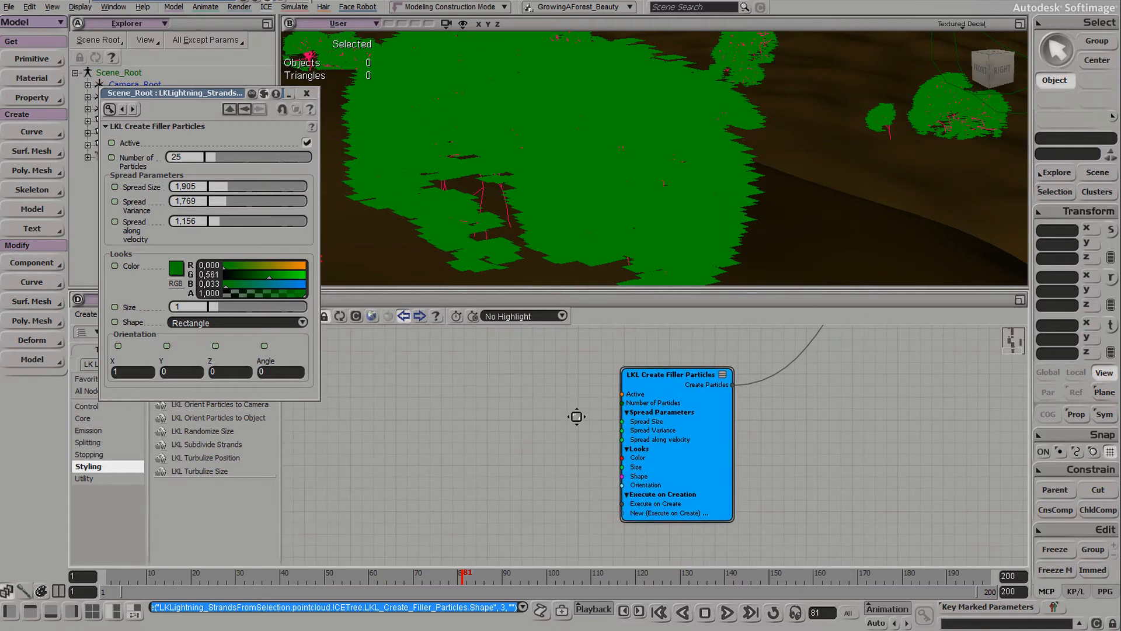
{"action": "left_click", "coordinate": [306, 93]}
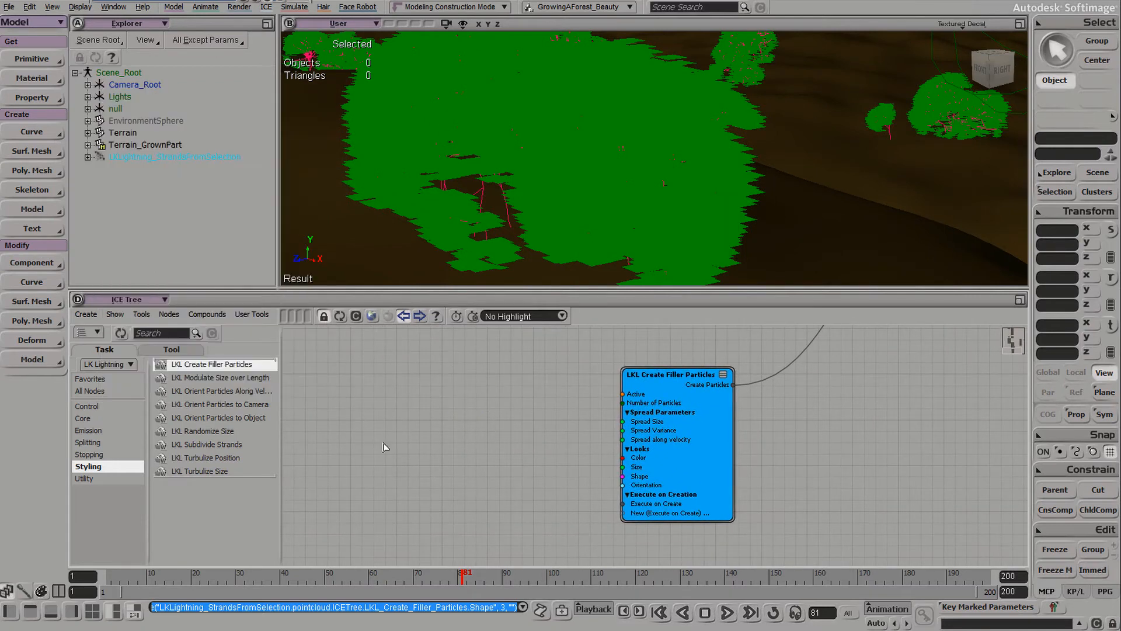
Step: Add an LKL Randomize Rotation utility node to the ICE Tree beside the LKL Create Filler Particles node
{"action": "left_click", "coordinate": [83, 479]}
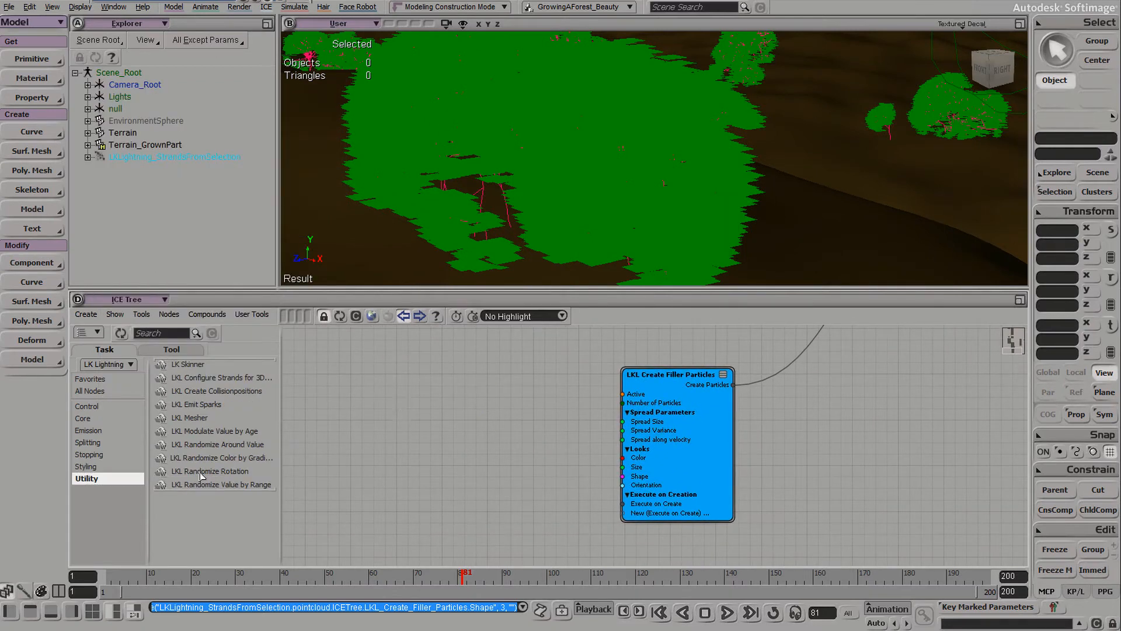
{"action": "left_click", "coordinate": [217, 458]}
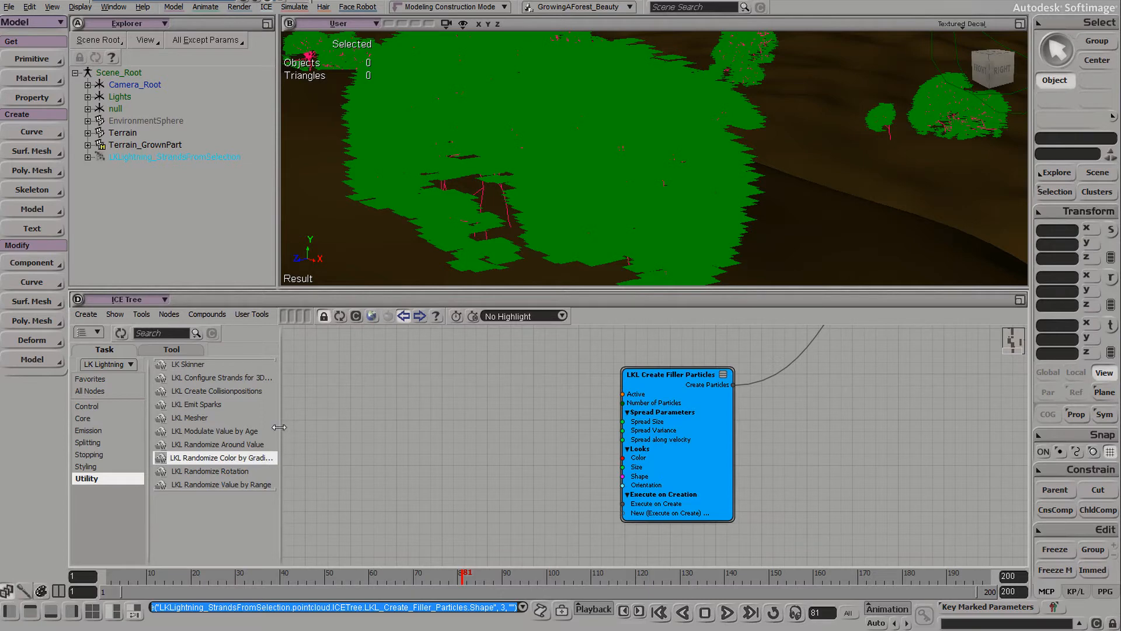
{"action": "left_click_drag", "start_coordinate": [278, 427], "coordinate": [295, 425]}
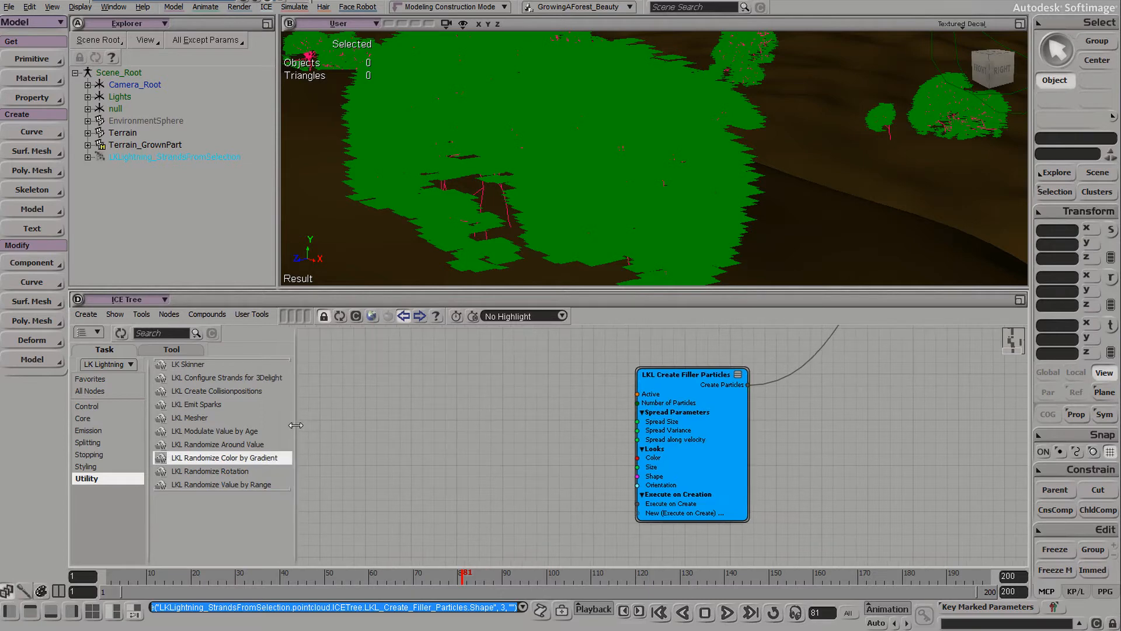
{"action": "left_click", "coordinate": [205, 445]}
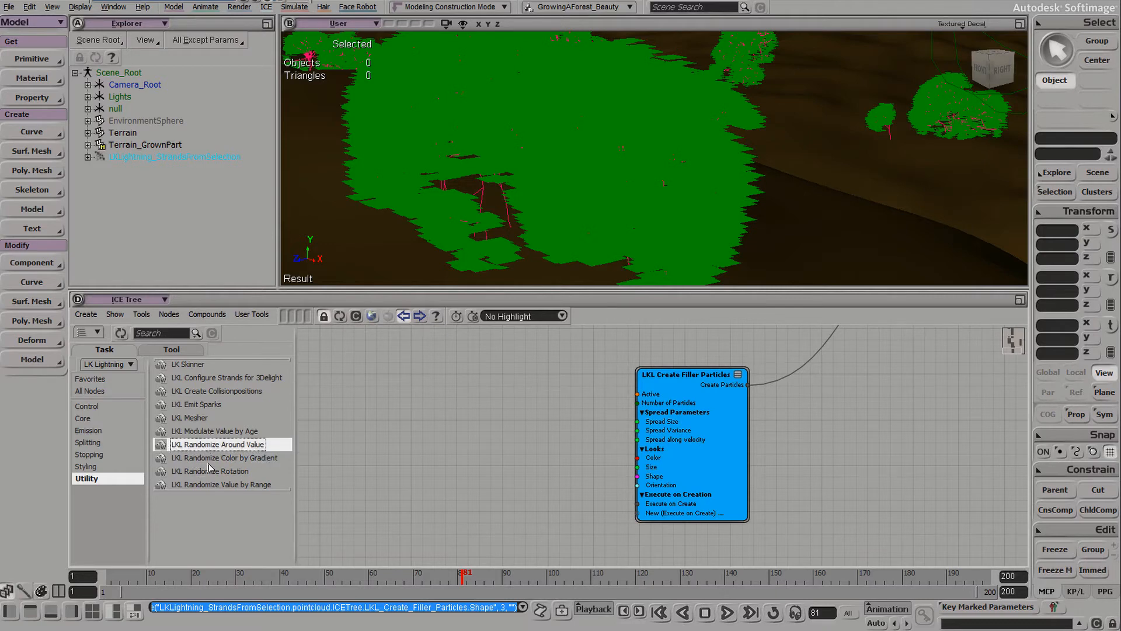
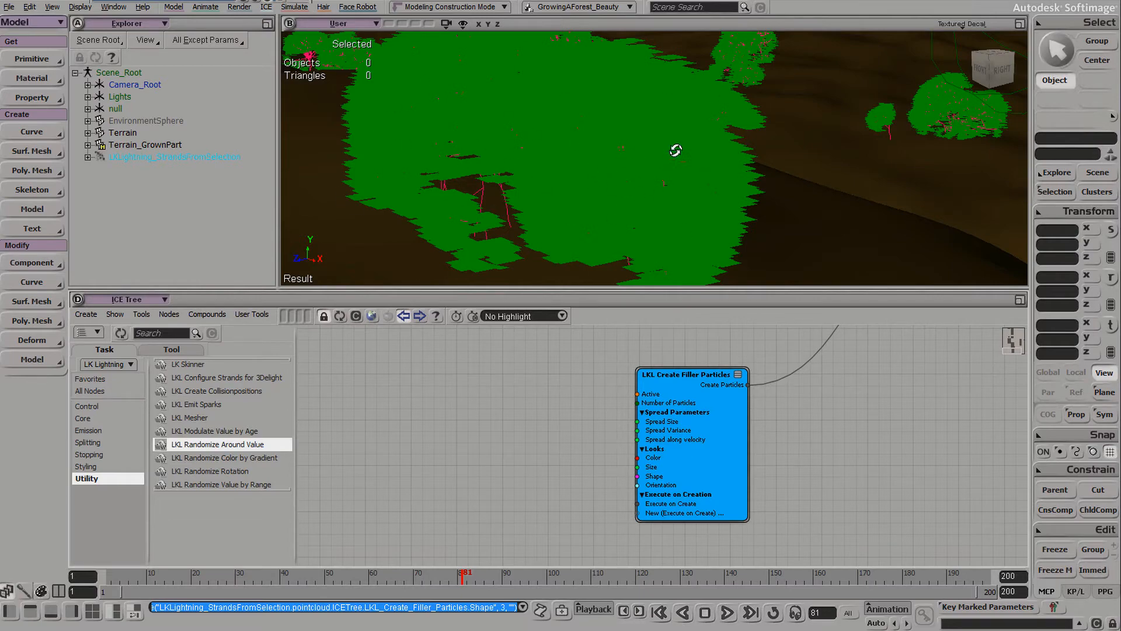
{"action": "mouse_move", "coordinate": [676, 151]}
{"action": "middle_mouse_down"}
{"action": "mouse_move", "coordinate": [651, 133]}
{"action": "mouse_move", "coordinate": [695, 153]}
{"action": "middle_mouse_up"}
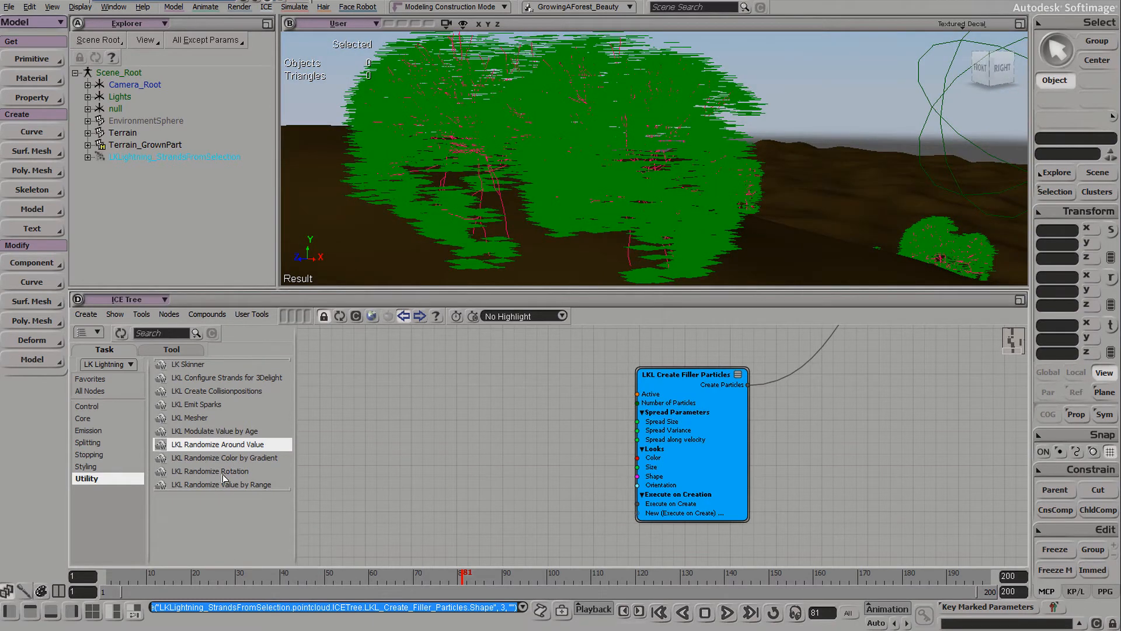
{"action": "left_click_drag", "start_coordinate": [224, 472], "coordinate": [556, 493]}
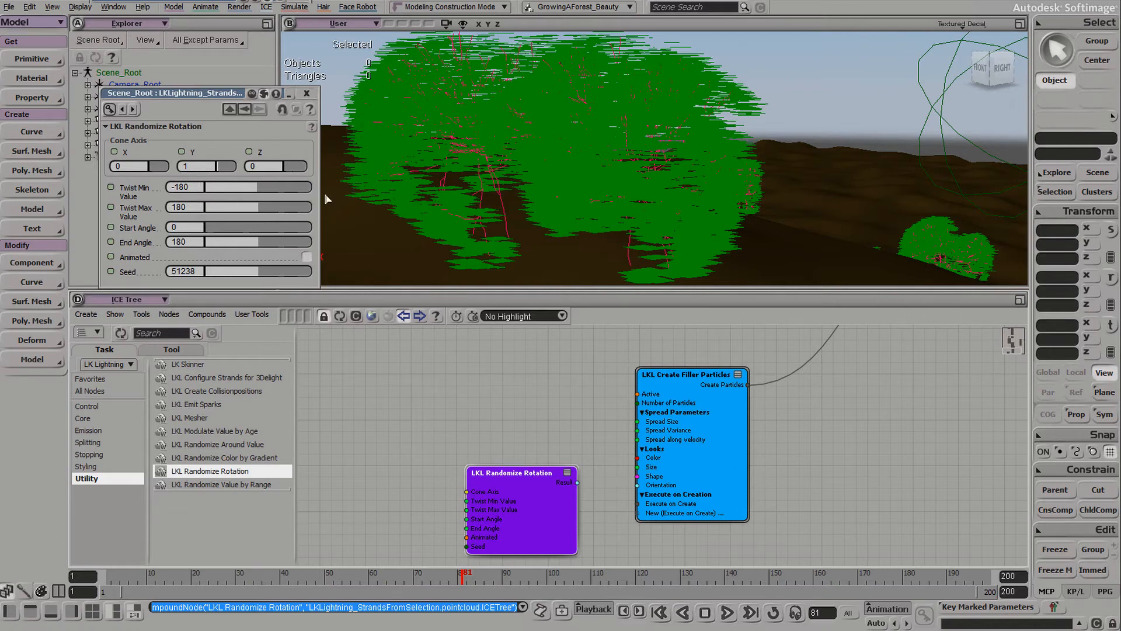
Step: Connect the LKL Randomize Rotation result to the Orientation input of LKL Create Filler Particles and shift the rotation node slightly down
{"action": "left_click_drag", "start_coordinate": [575, 488], "coordinate": [662, 487]}
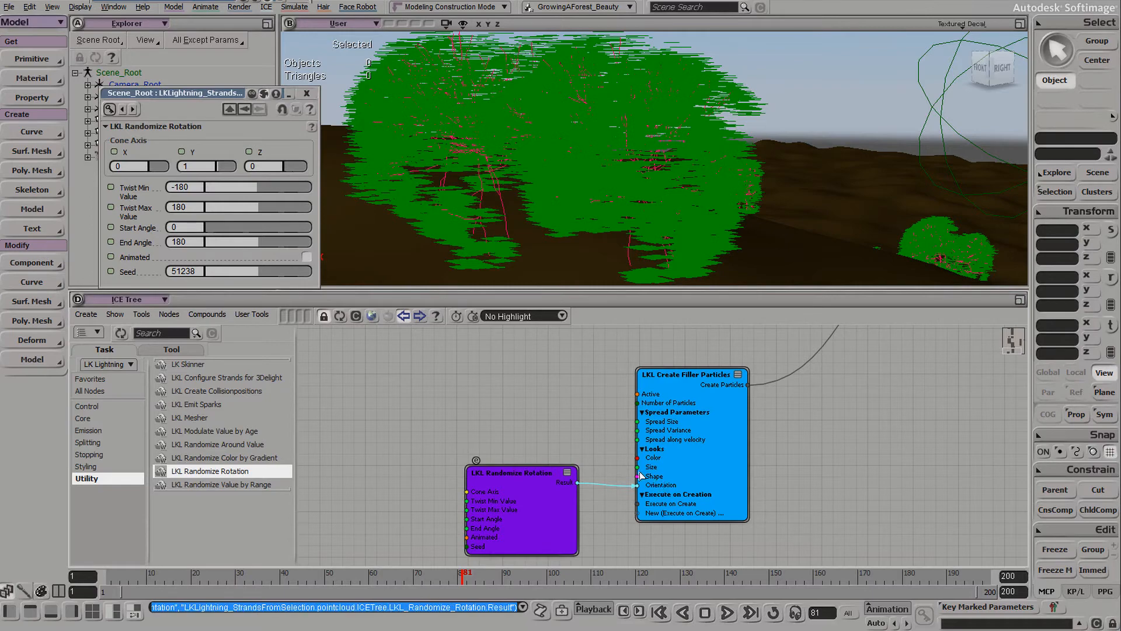
{"action": "left_click", "coordinate": [307, 93]}
{"action": "key", "text": "s"}
{"action": "right_click_drag", "start_coordinate": [496, 125], "coordinate": [685, 211]}
{"action": "key", "text": "s"}
{"action": "left_click_drag", "start_coordinate": [528, 473], "coordinate": [533, 483]}
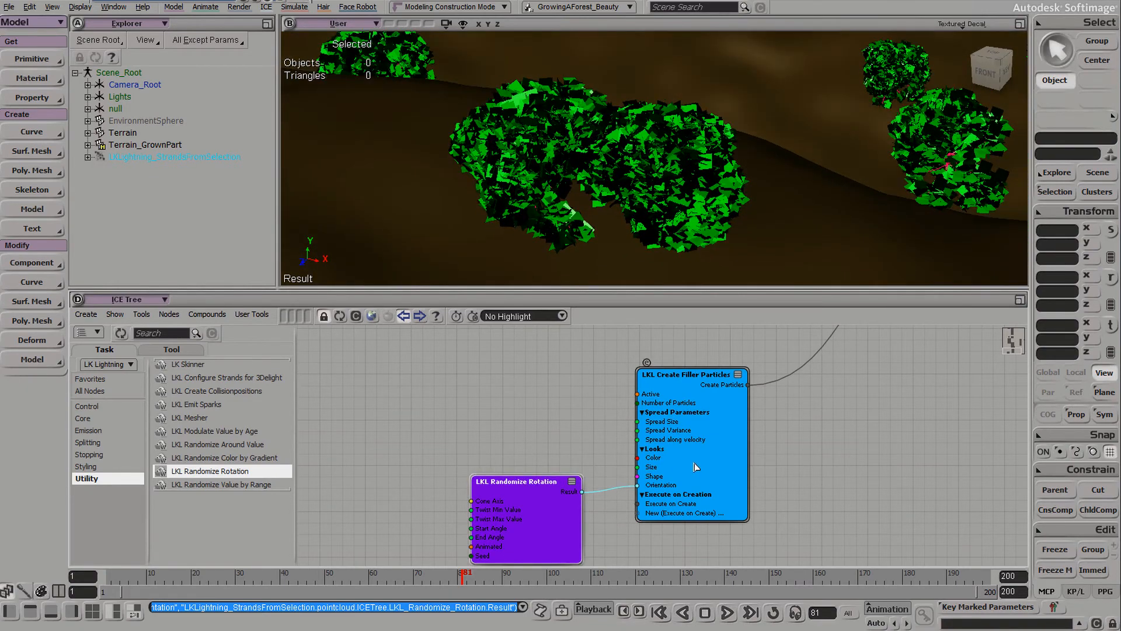
Step: Set the filler particles' size to 0.4 after trying 0.2
{"action": "double_click", "coordinate": [695, 464]}
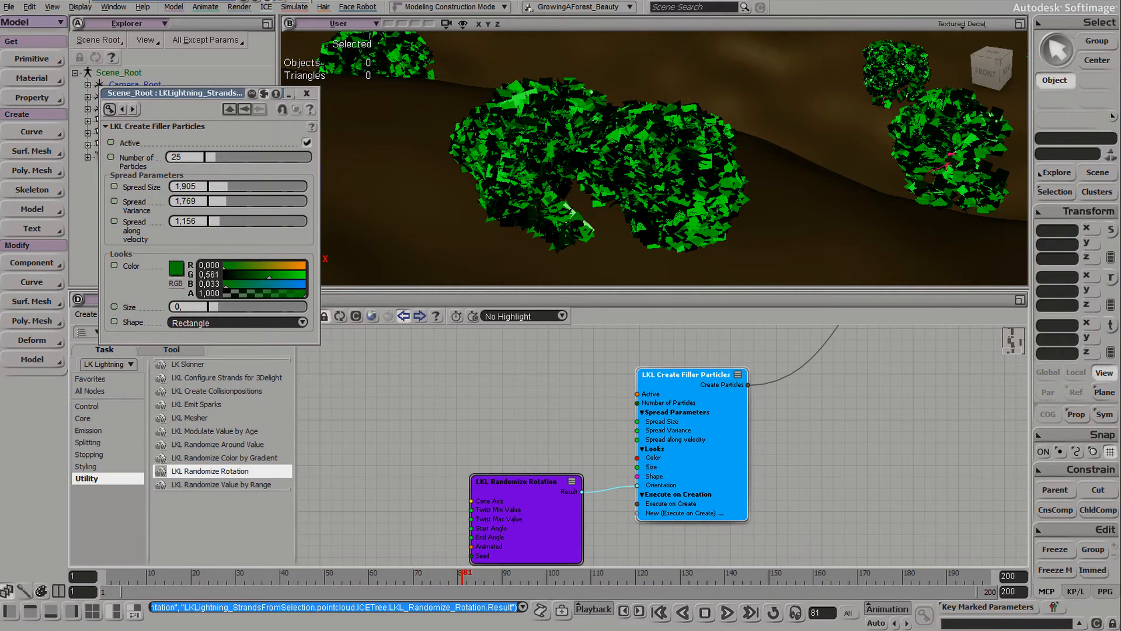
{"action": "type", "text": "2"}
{"action": "key", "text": "Return"}
{"action": "right_click_drag", "start_coordinate": [498, 224], "coordinate": [494, 250]}
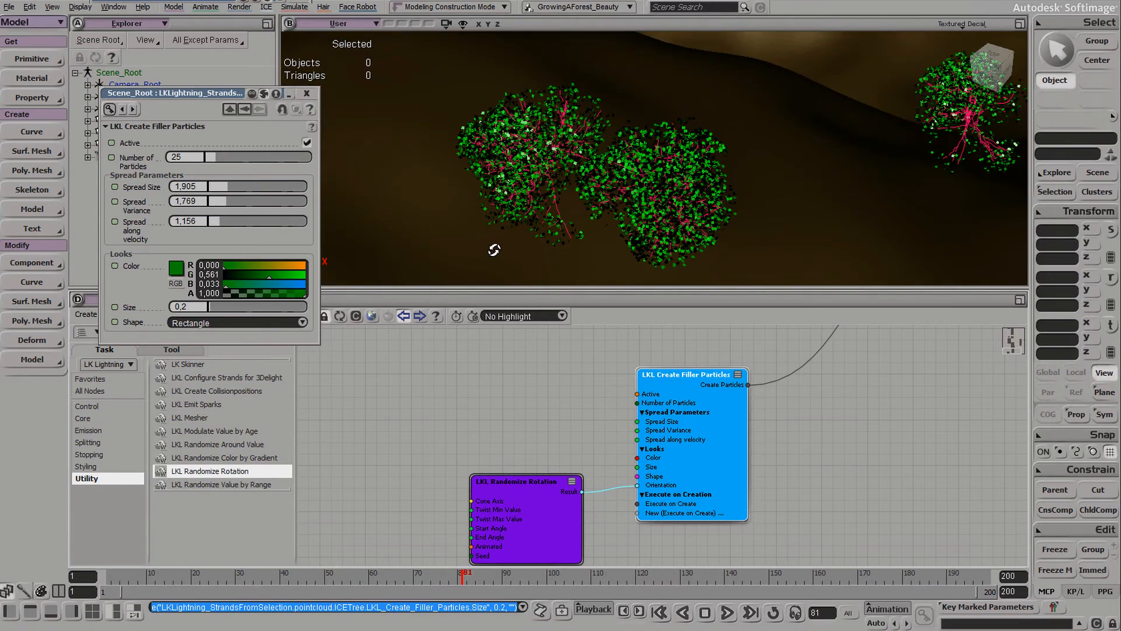
{"action": "type", "text": "0,"}
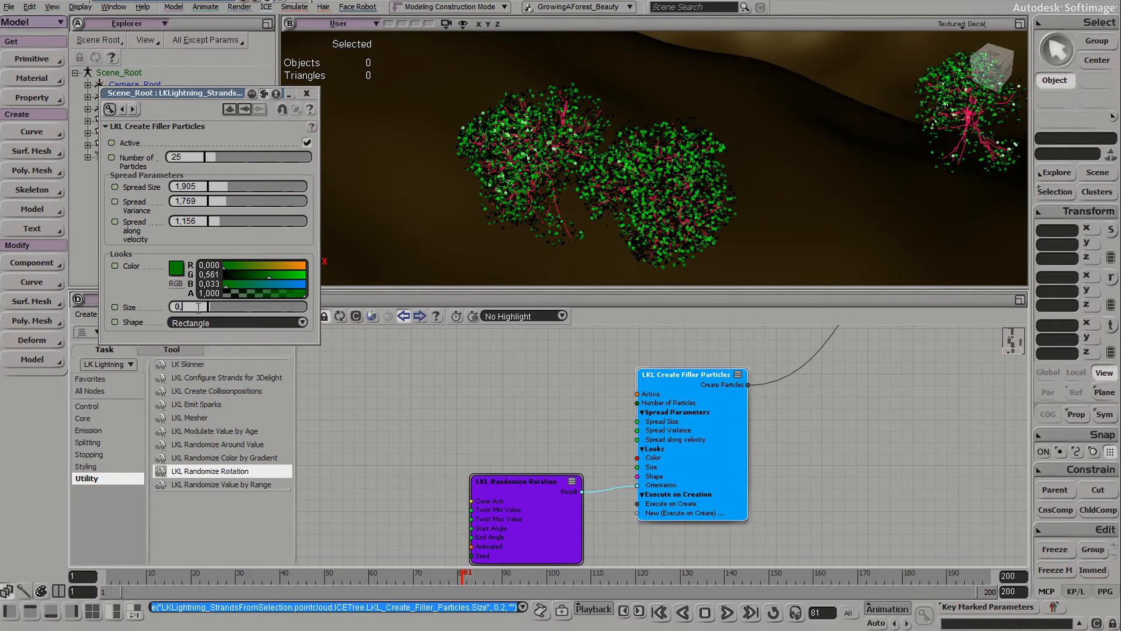
{"action": "right_click_drag", "start_coordinate": [695, 192], "coordinate": [672, 210]}
{"action": "left_click", "coordinate": [307, 94]}
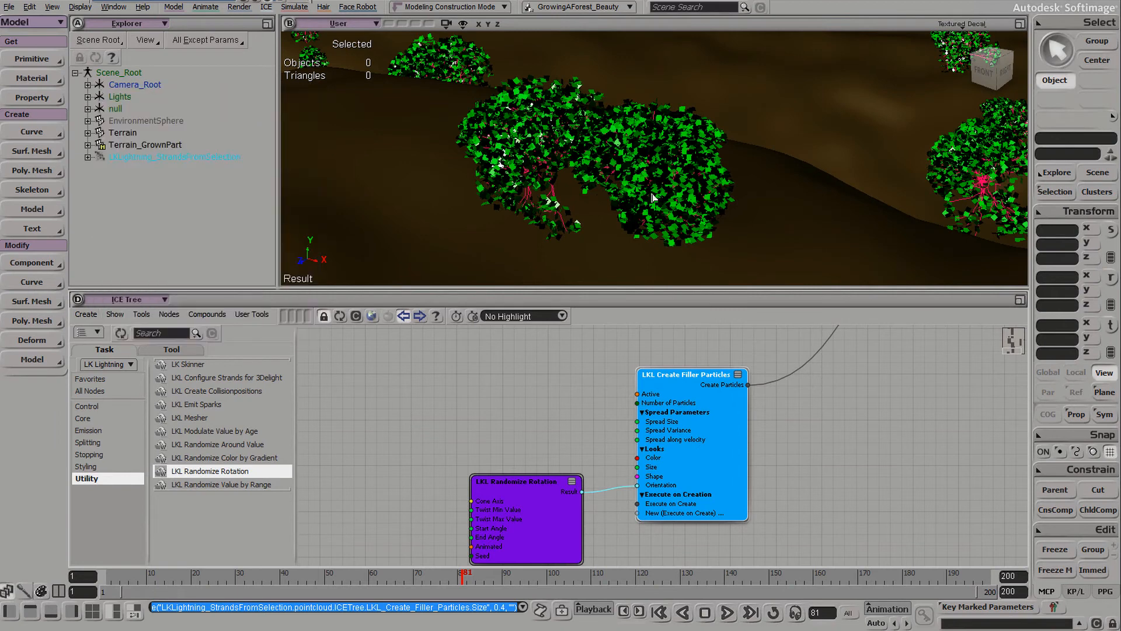
Step: Add an LKL Randomize Around Value node and connect its value to the Size input of LKL Create Filler Particles
{"action": "left_click", "coordinate": [524, 425]}
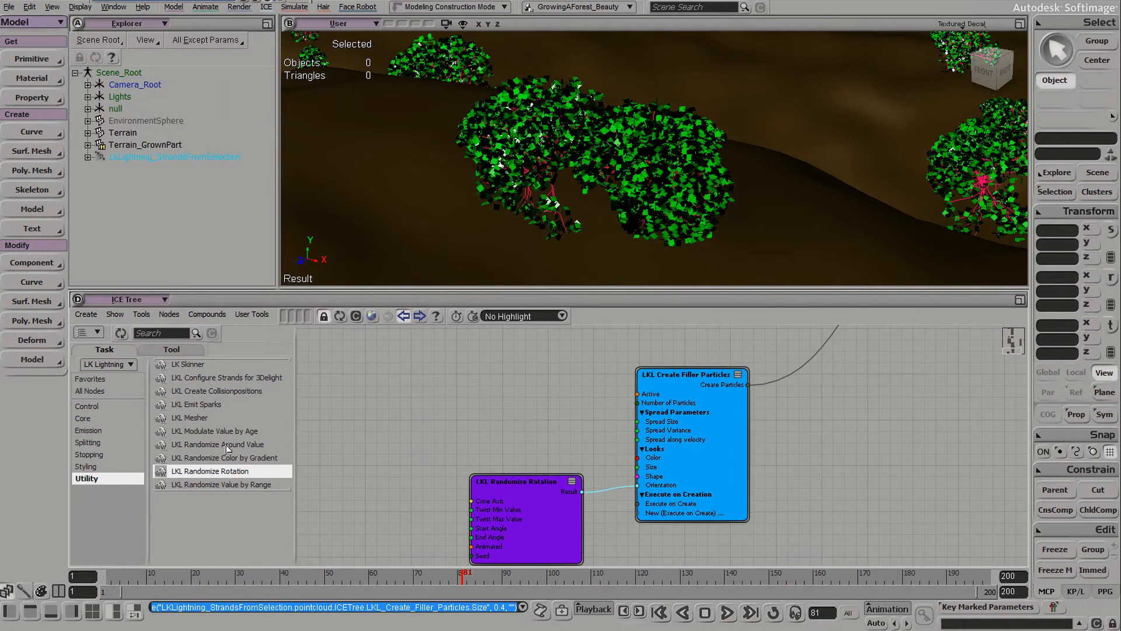
{"action": "left_click_drag", "start_coordinate": [205, 447], "coordinate": [638, 467]}
{"action": "double_click", "coordinate": [676, 457]}
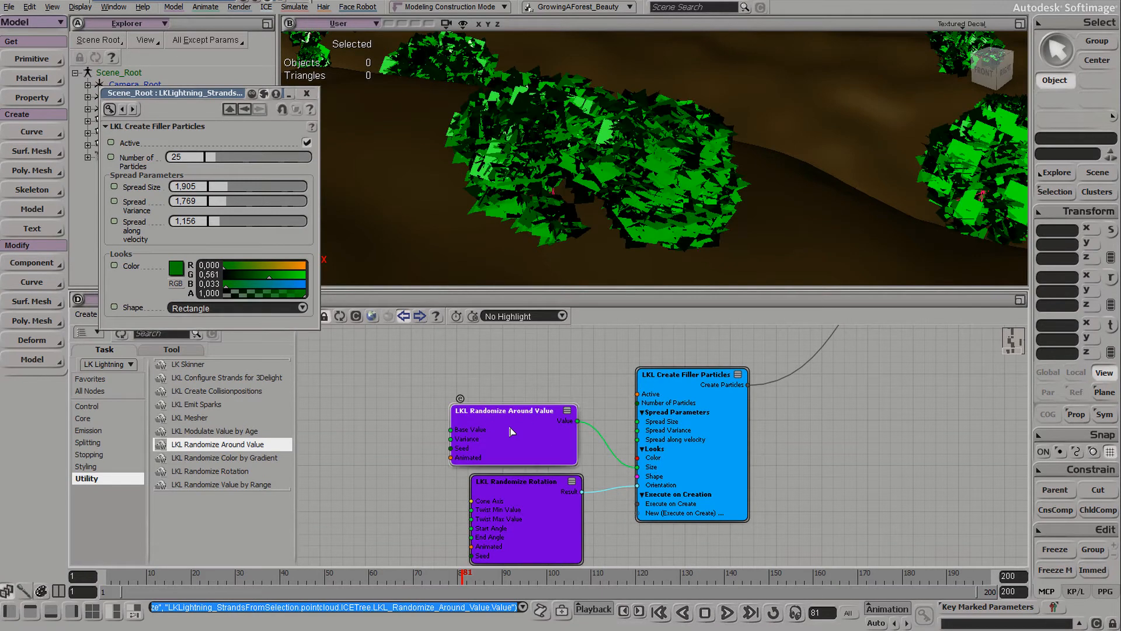
Step: Set the LKL Randomize Around Value node's Base Value to 0.4 and its Variance to 0.1
{"action": "double_click", "coordinate": [494, 427]}
{"action": "left_click", "coordinate": [180, 141]}
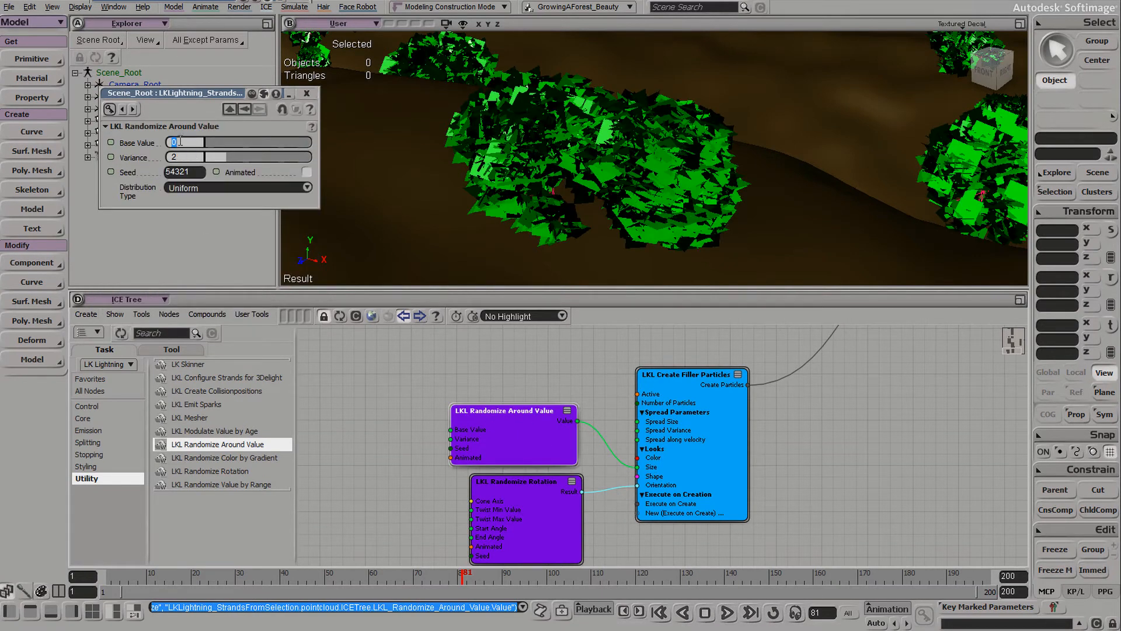
{"action": "type", "text": "0,4"}
{"action": "key", "text": "Return"}
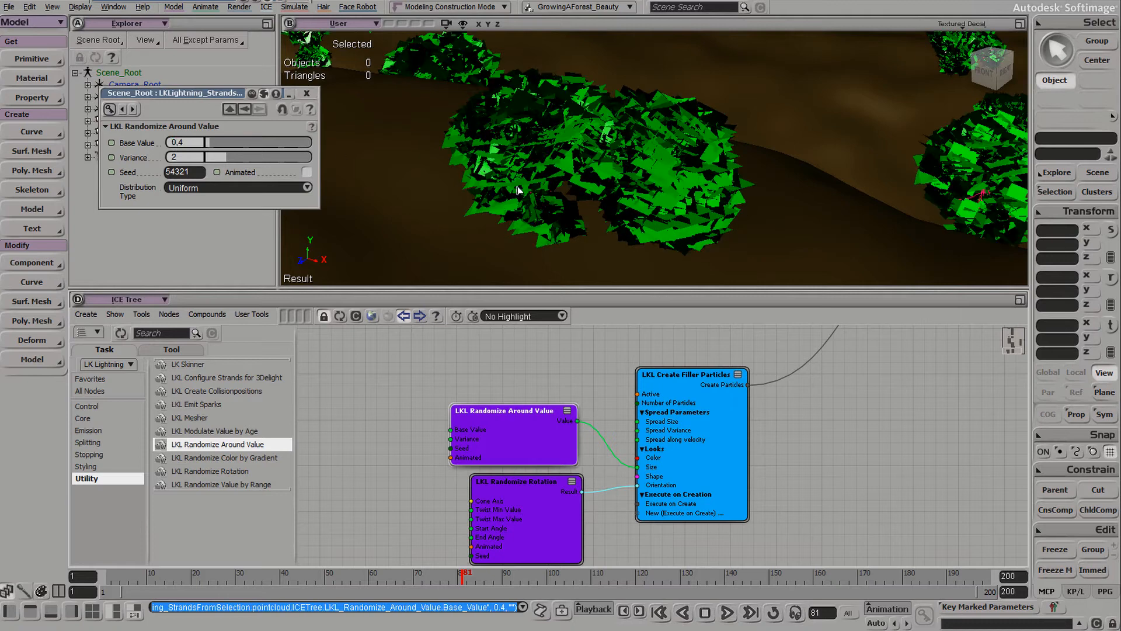
{"action": "left_click", "coordinate": [173, 157]}
{"action": "type", "text": "0,1"}
{"action": "key", "text": "Return"}
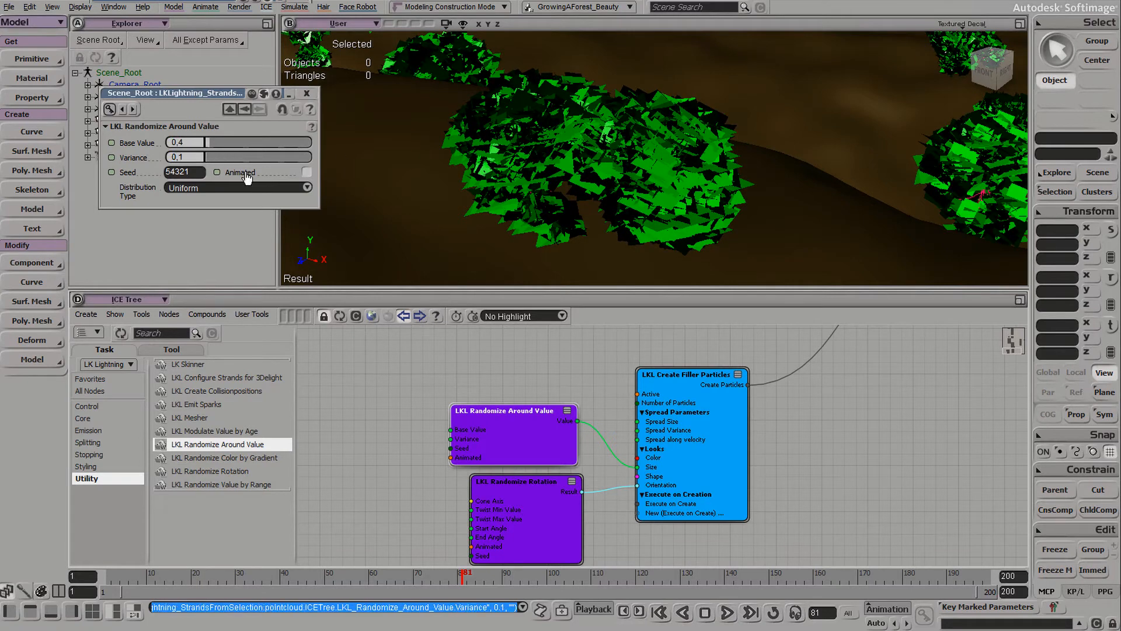
Step: Set the Variance of LKL Randomize Around Value to 0.125 and close its property page, leaving nothing selected in the scene
{"action": "scroll", "coordinate": [622, 139], "scroll_direction": "up", "scroll_amount": 6}
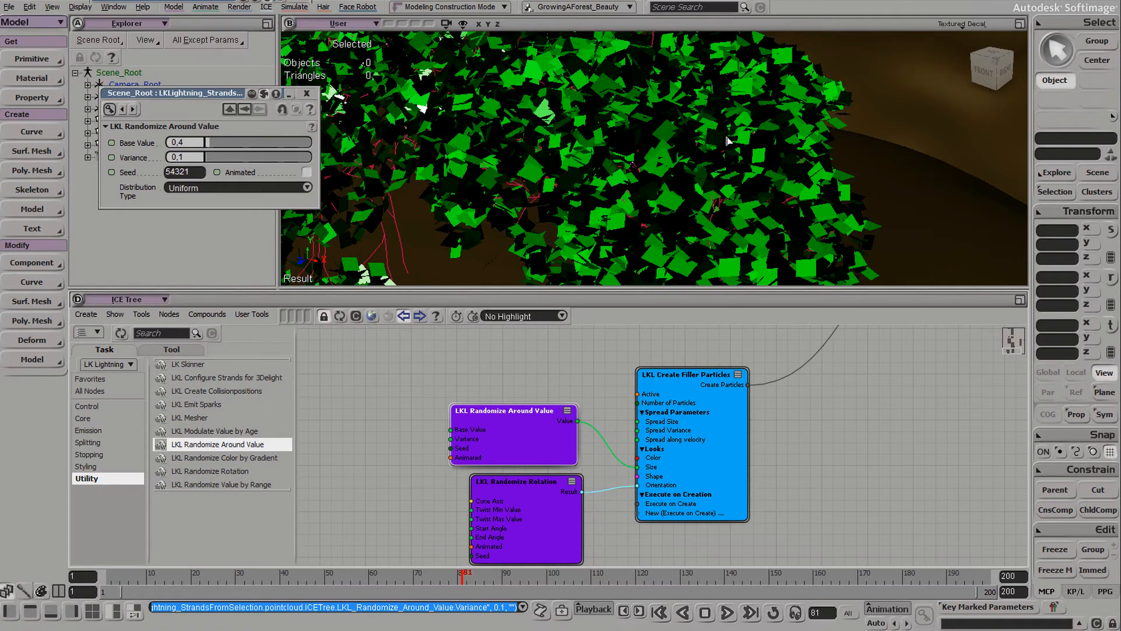
{"action": "left_click", "coordinate": [197, 156]}
{"action": "type", "text": "0,125"}
{"action": "key", "text": "Return"}
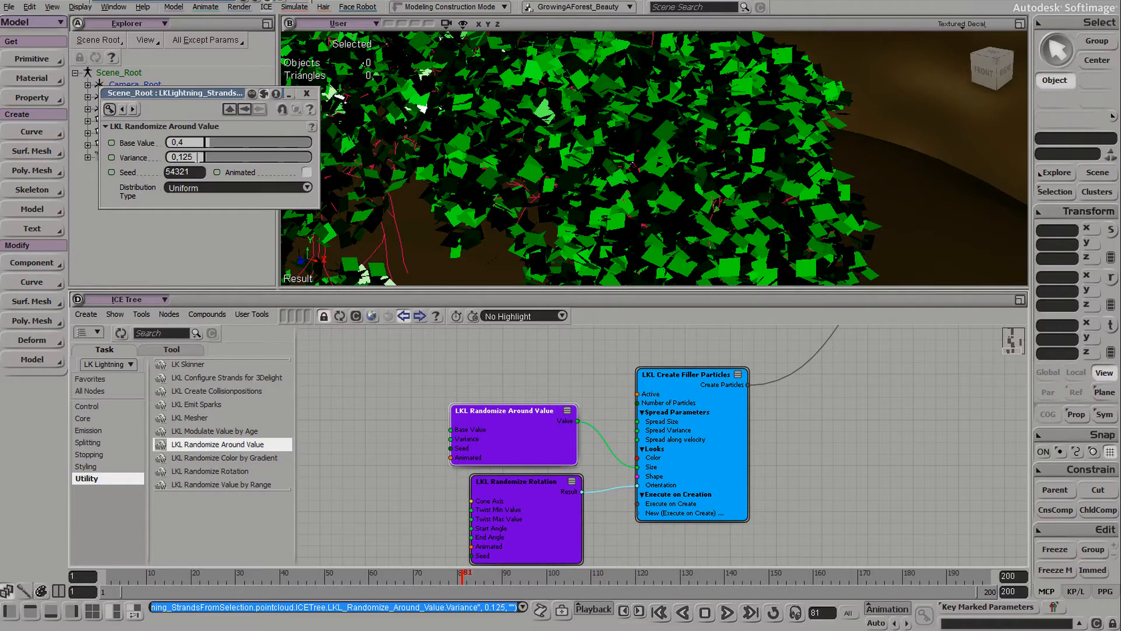
{"action": "scroll", "coordinate": [580, 196], "scroll_direction": "up", "scroll_amount": 2}
{"action": "scroll", "coordinate": [580, 196], "scroll_direction": "down", "scroll_amount": 8}
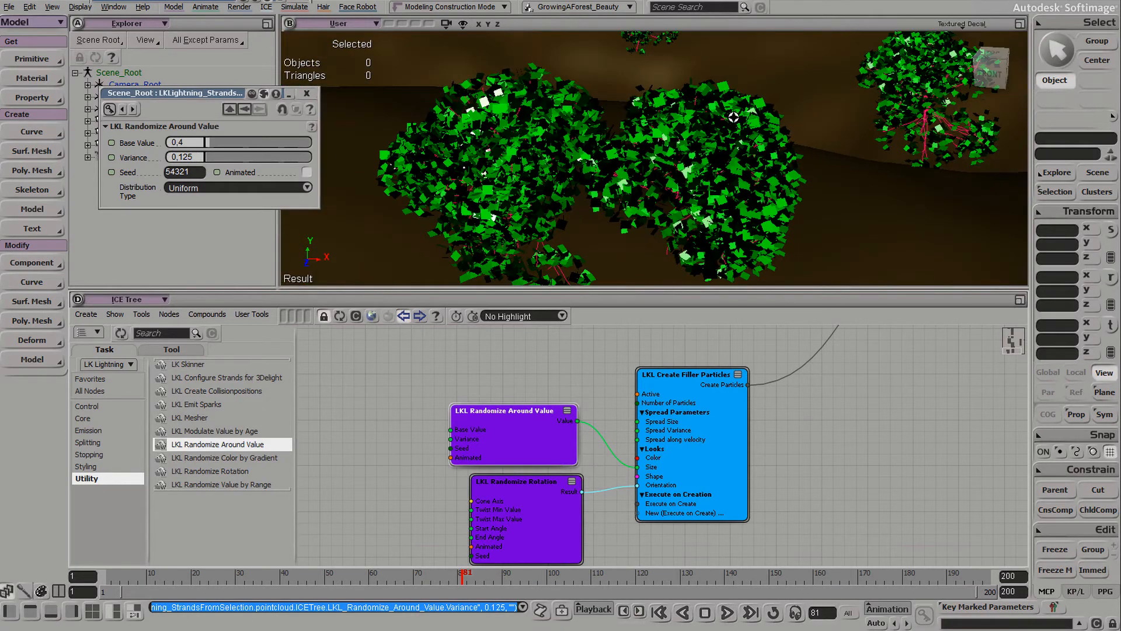
{"action": "scroll", "coordinate": [660, 144], "scroll_direction": "up", "scroll_amount": 3}
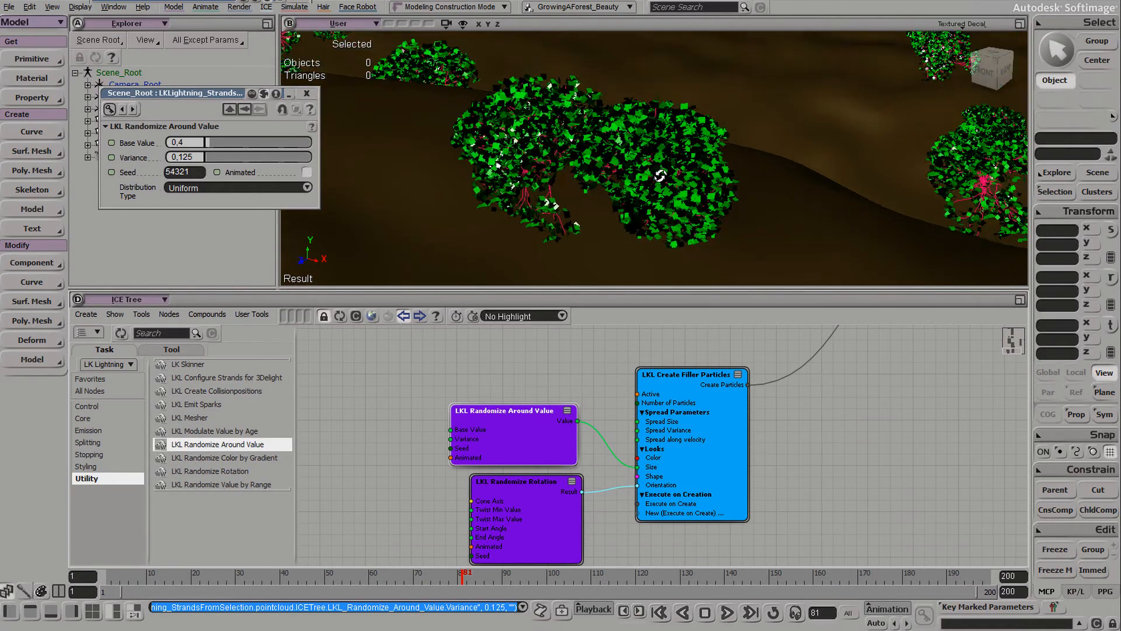
{"action": "left_click_drag", "start_coordinate": [671, 170], "coordinate": [491, 70]}
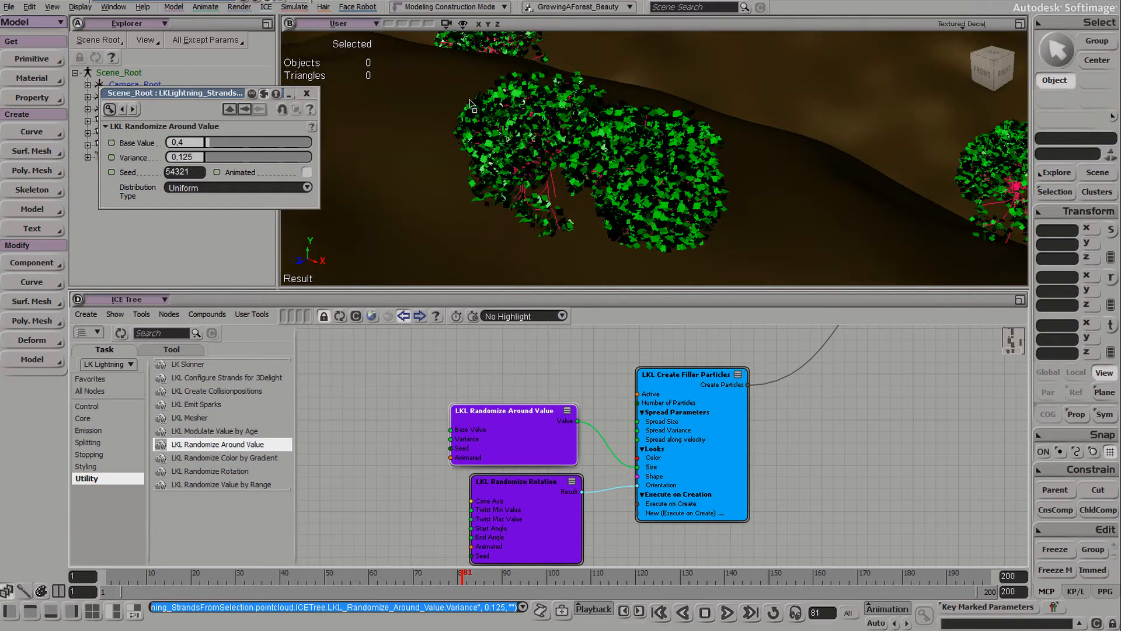
{"action": "key", "text": "space"}
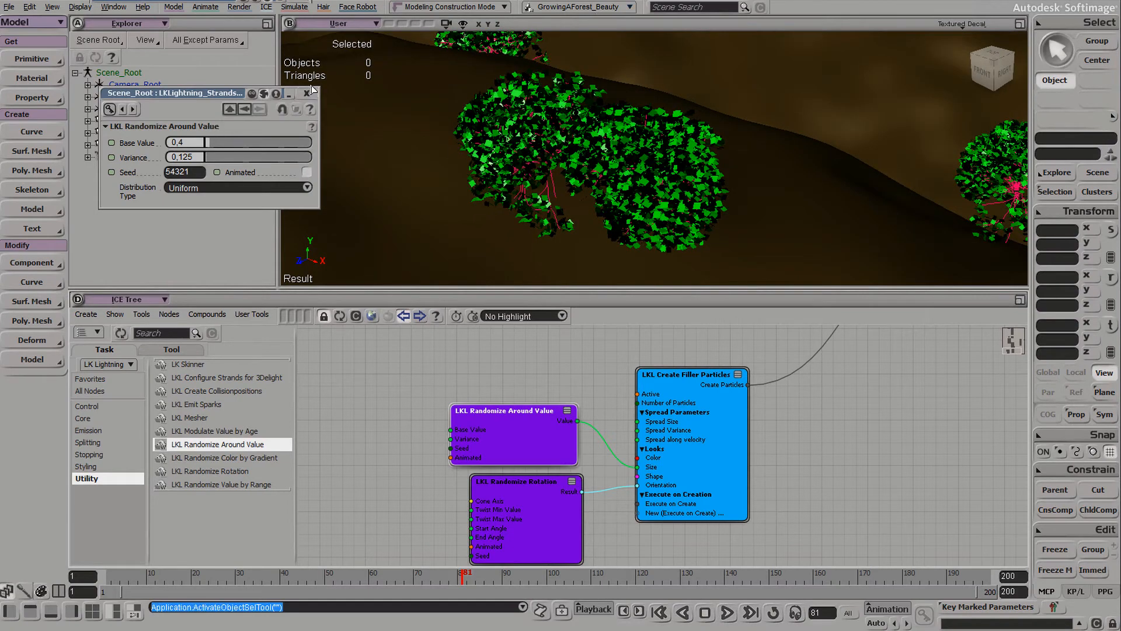
{"action": "left_click", "coordinate": [342, 100]}
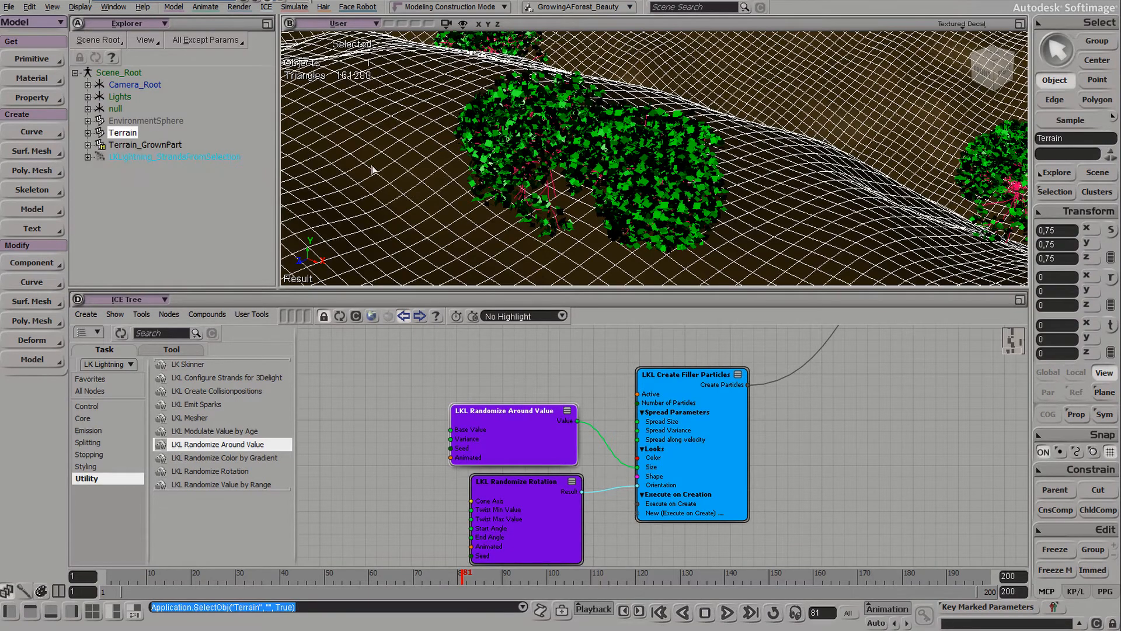
{"action": "left_click", "coordinate": [399, 200], "text": "ctrl+shift"}
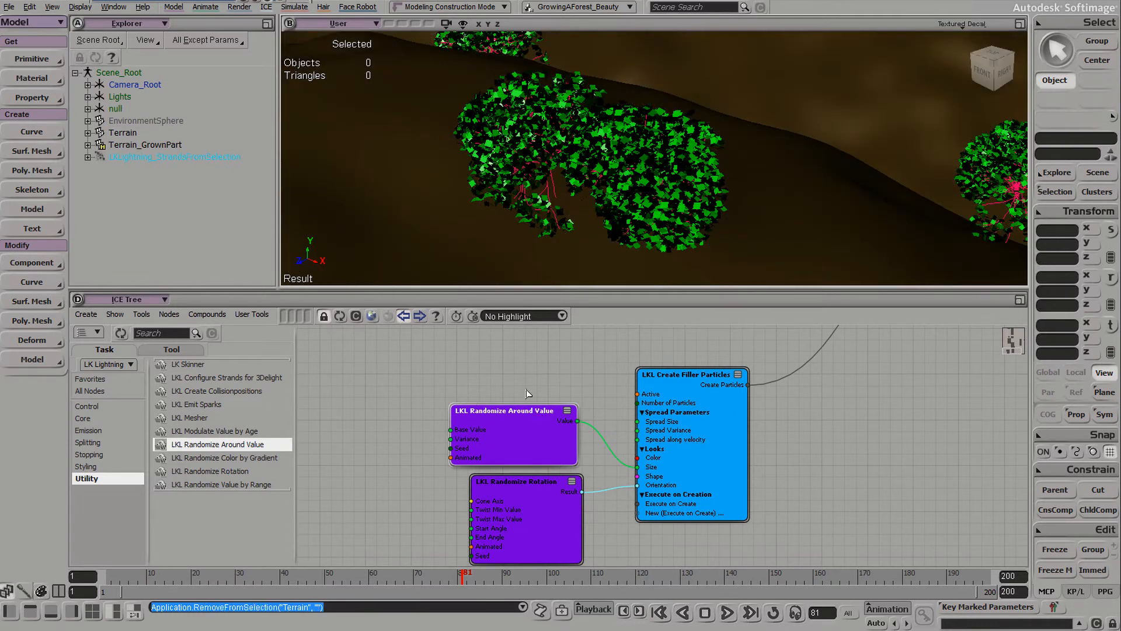
Step: Move the two randomize nodes down and add an LKL Randomize Color by Gradient node connected to the filler particles' Color input
{"action": "left_click_drag", "start_coordinate": [517, 441], "coordinate": [511, 498]}
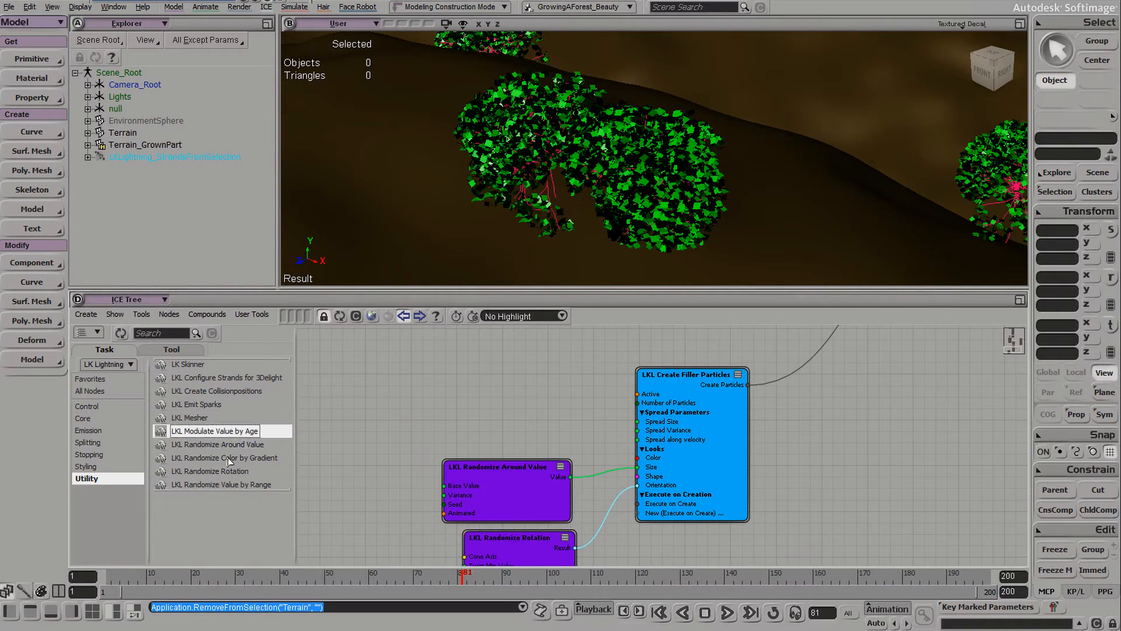
{"action": "left_click", "coordinate": [206, 462]}
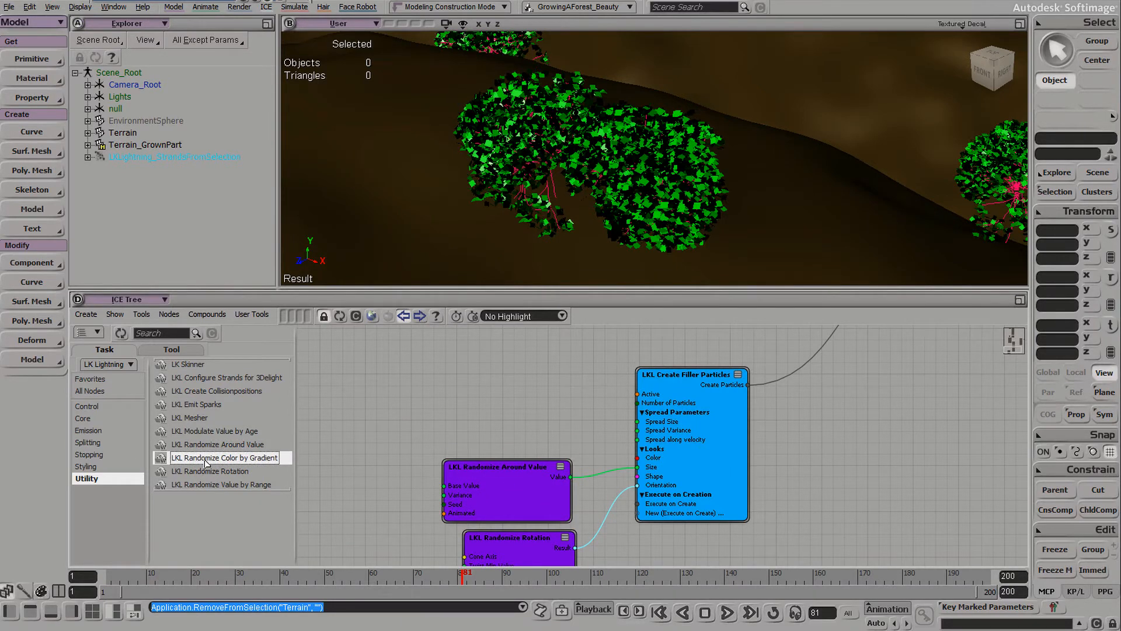
{"action": "left_click_drag", "start_coordinate": [254, 456], "coordinate": [422, 396]}
{"action": "left_click_drag", "start_coordinate": [524, 410], "coordinate": [665, 462]}
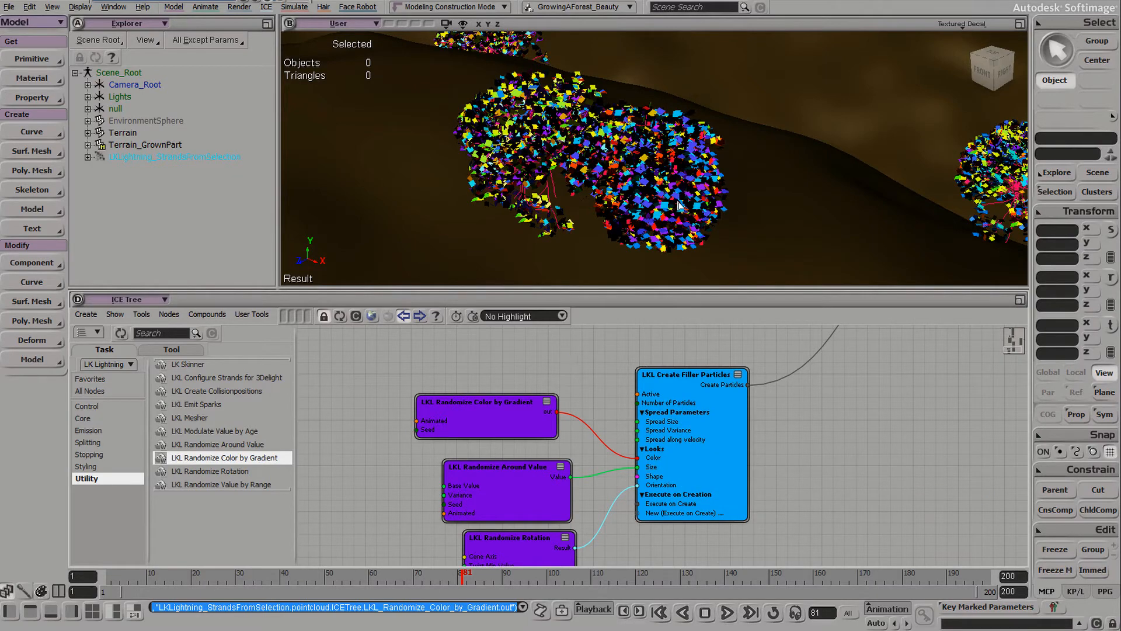
Step: Remove the yellow, red, purple and blue markers from the LKL Randomize Color by Gradient gradient, keeping only the green and cyan ends
{"action": "key", "text": "s"}
{"action": "mouse_move", "coordinate": [655, 149]}
{"action": "right_mouse_down"}
{"action": "mouse_move", "coordinate": [630, 168]}
{"action": "mouse_move", "coordinate": [663, 127]}
{"action": "mouse_move", "coordinate": [759, 115]}
{"action": "mouse_move", "coordinate": [673, 139]}
{"action": "right_mouse_up"}
{"action": "double_click", "coordinate": [482, 420]}
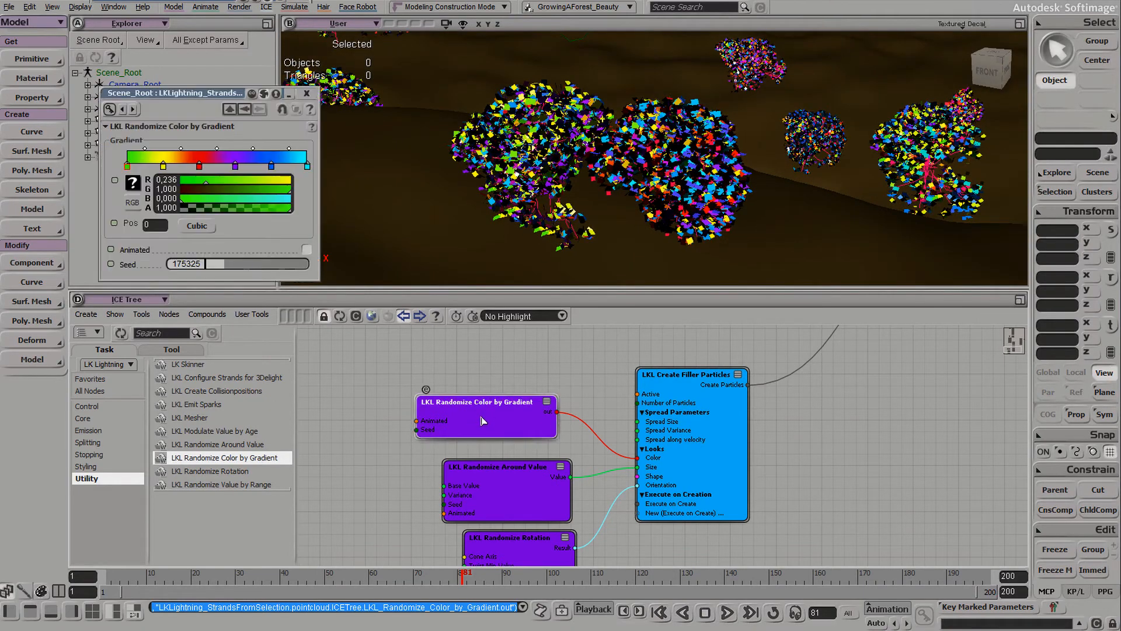
{"action": "left_click", "coordinate": [166, 166]}
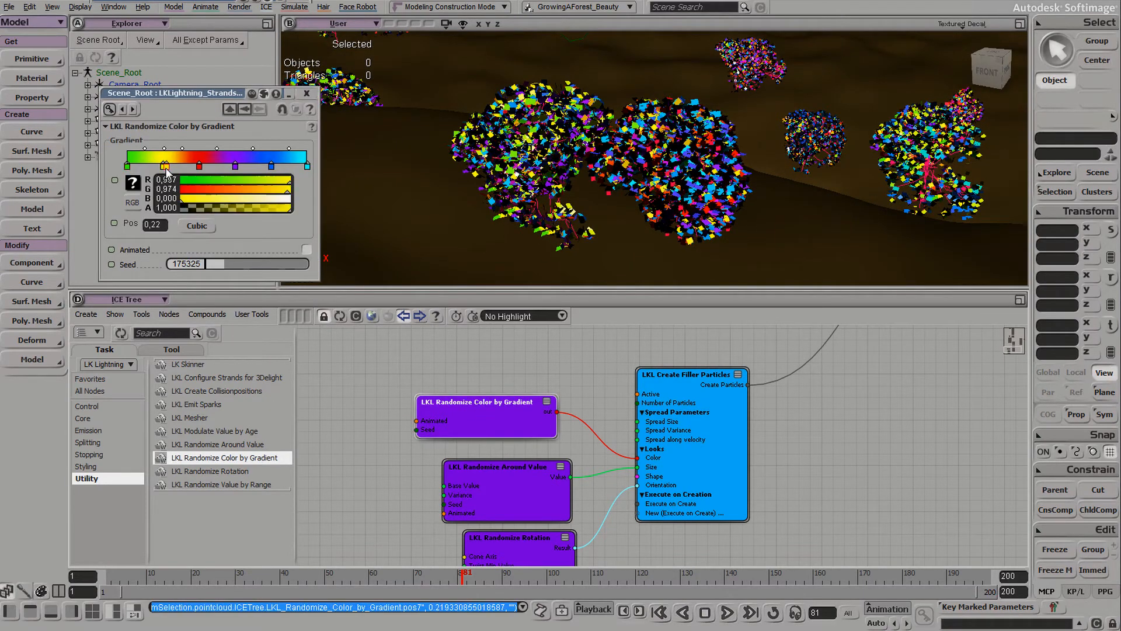
{"action": "right_click", "coordinate": [166, 167]}
{"action": "right_click", "coordinate": [163, 167]}
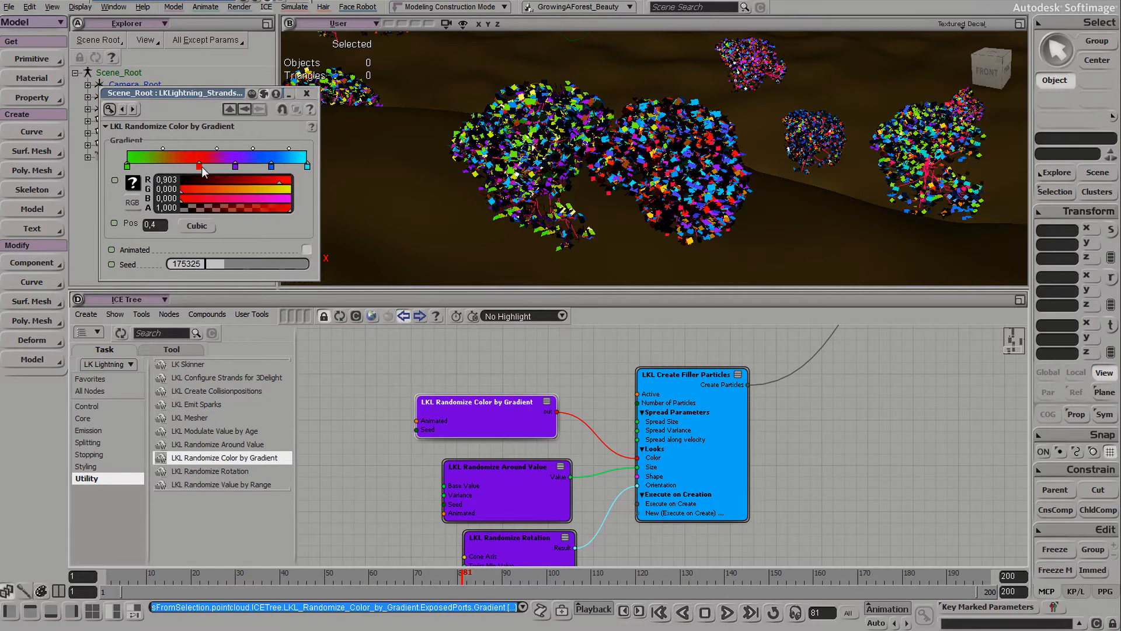
{"action": "left_click", "coordinate": [203, 167]}
{"action": "right_click", "coordinate": [200, 165]}
{"action": "right_click", "coordinate": [203, 167]}
{"action": "right_click", "coordinate": [235, 167]}
{"action": "left_click", "coordinate": [272, 167]}
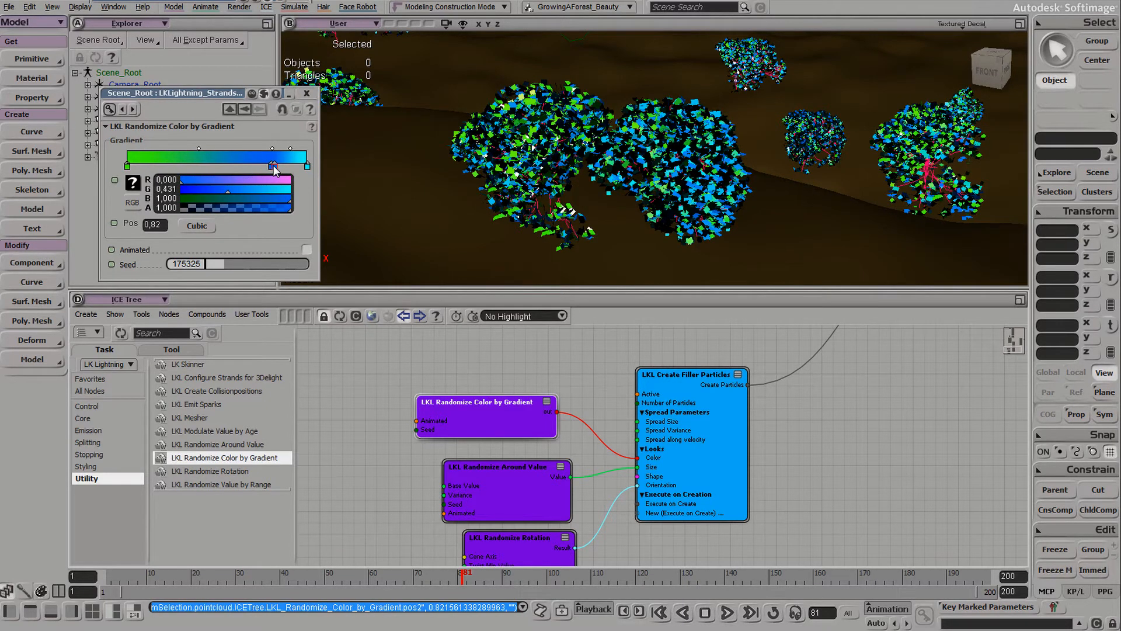
{"action": "right_click", "coordinate": [277, 168]}
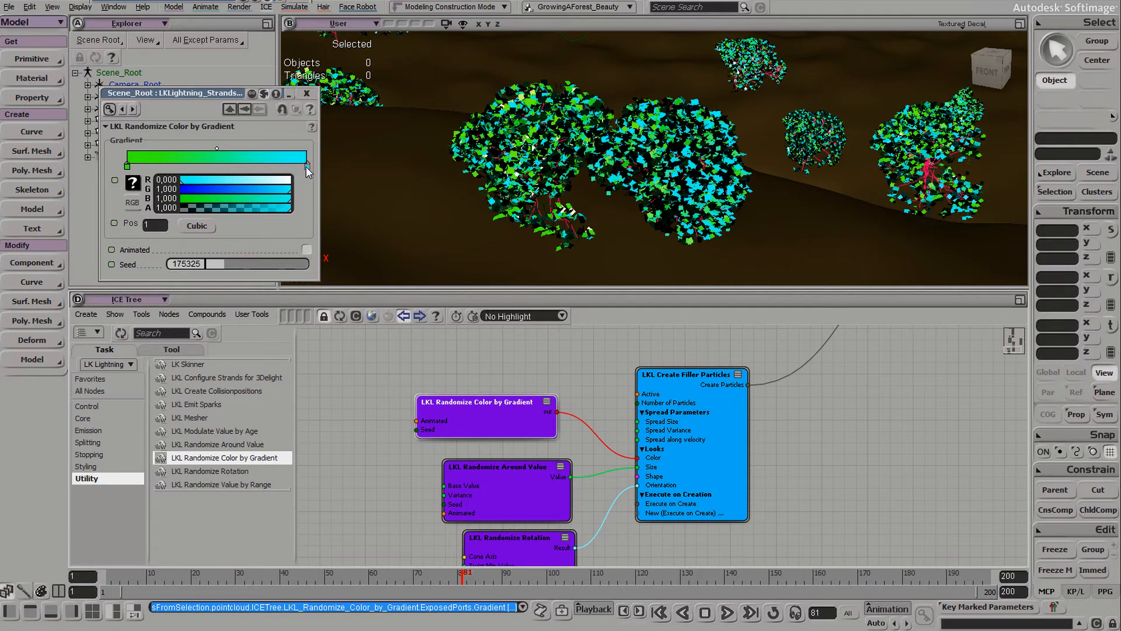
Step: Recolor the gradient's cyan end marker dark green and add another marker at position 0.71
{"action": "left_click_drag", "start_coordinate": [232, 197], "coordinate": [182, 199]}
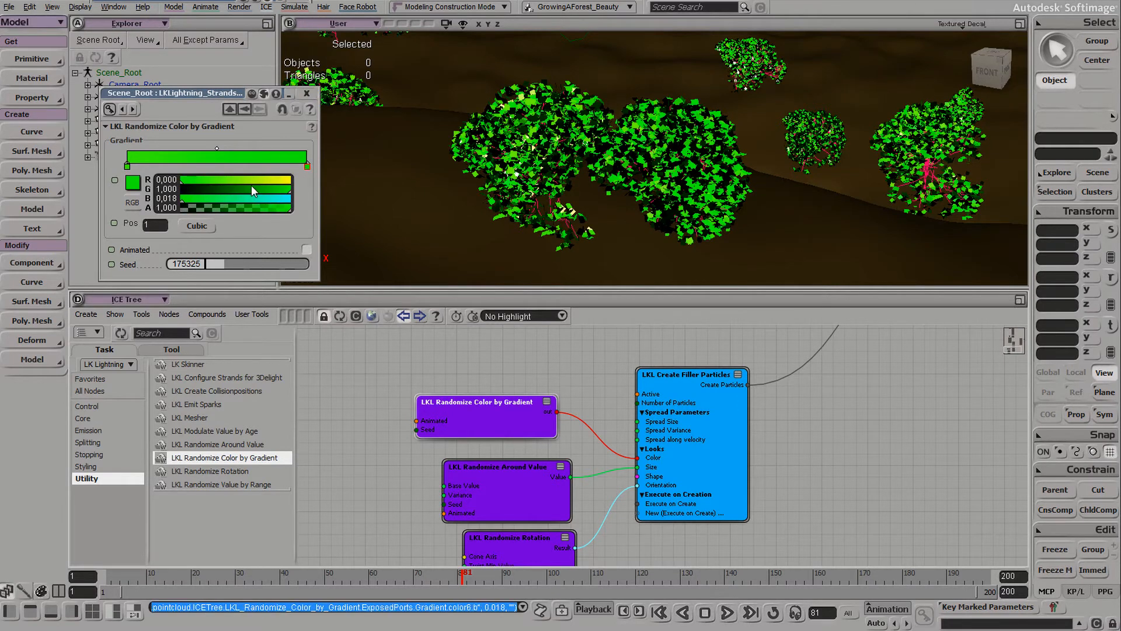
{"action": "mouse_move", "coordinate": [251, 185]}
{"action": "left_mouse_down"}
{"action": "mouse_move", "coordinate": [260, 191]}
{"action": "mouse_move", "coordinate": [230, 189]}
{"action": "left_mouse_up"}
{"action": "left_click", "coordinate": [253, 163]}
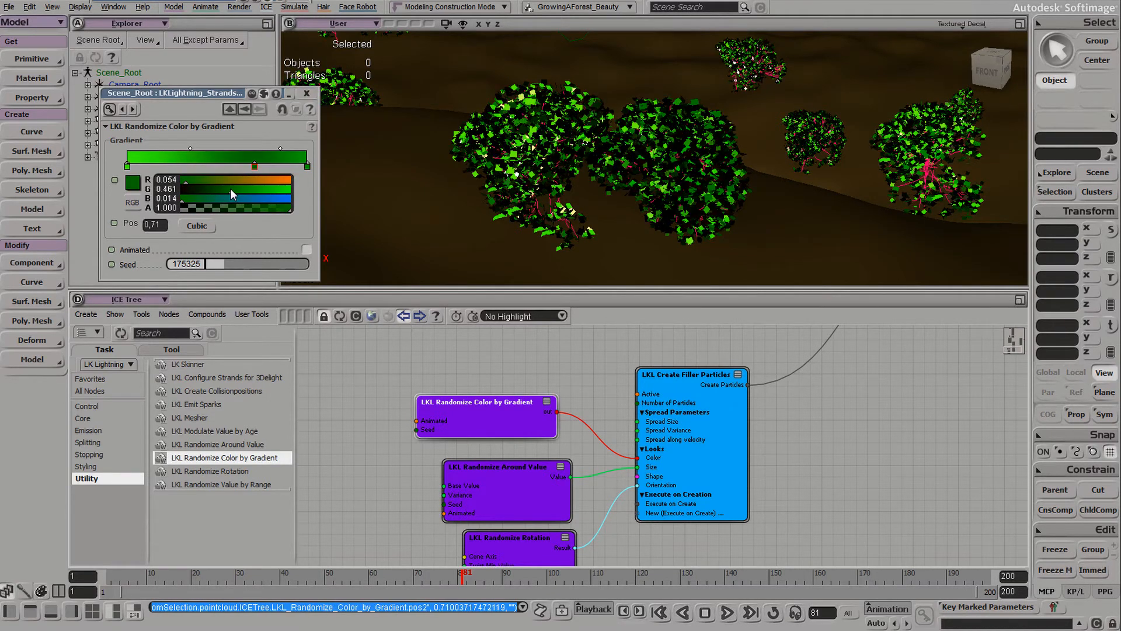
Step: Add a gradient marker near the start, color it olive green with R 0.370 and G 0.794, and place it at position 0.16
{"action": "left_click", "coordinate": [169, 157]}
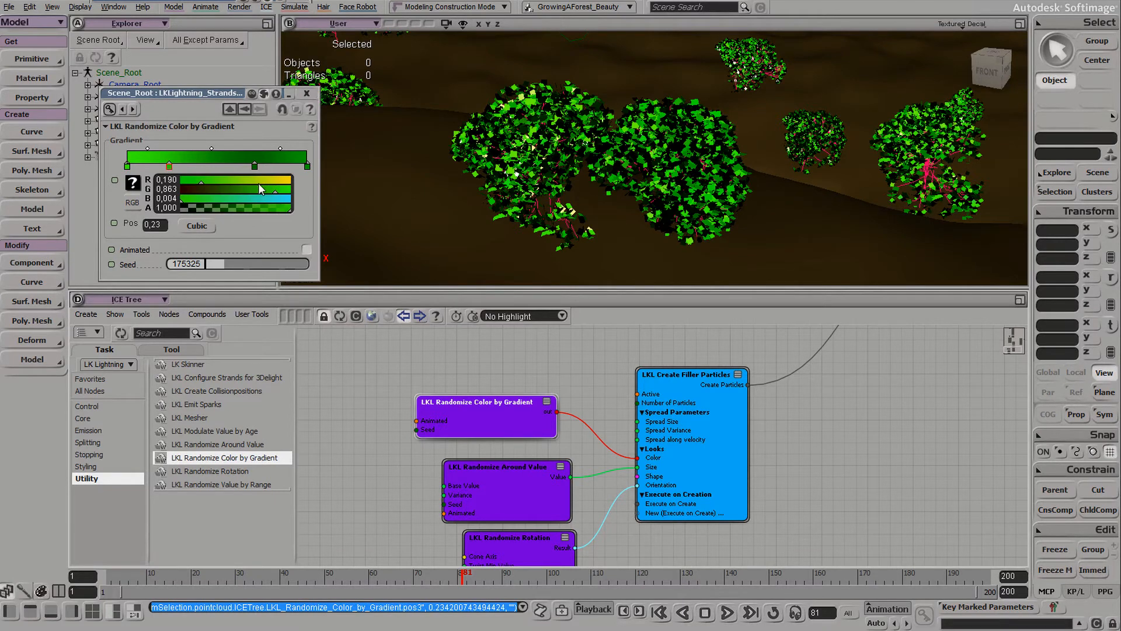
{"action": "left_click_drag", "start_coordinate": [208, 182], "coordinate": [268, 190]}
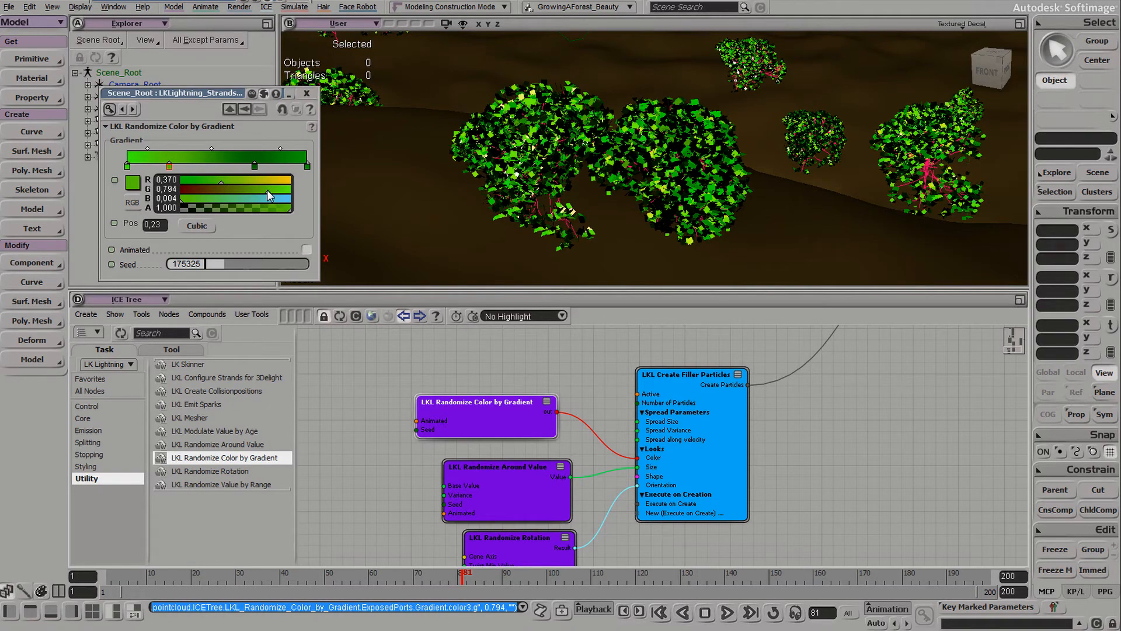
{"action": "left_click_drag", "start_coordinate": [170, 168], "coordinate": [156, 169]}
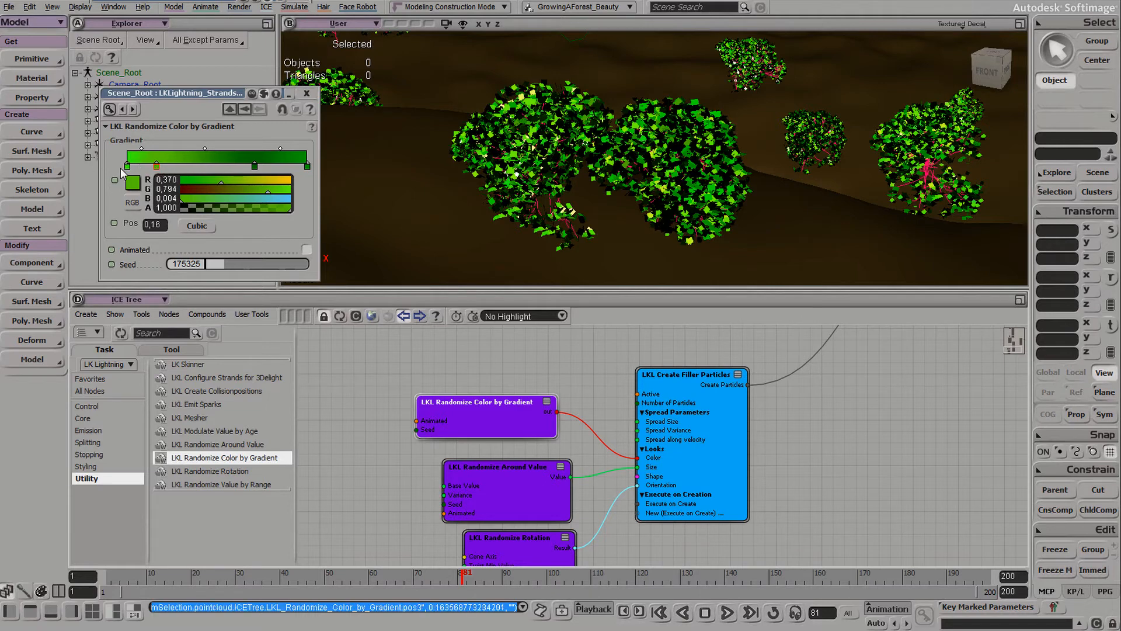
Step: Recolor the gradient's start marker yellow-green with R 0.618 and G 0.812
{"action": "left_click", "coordinate": [127, 167]}
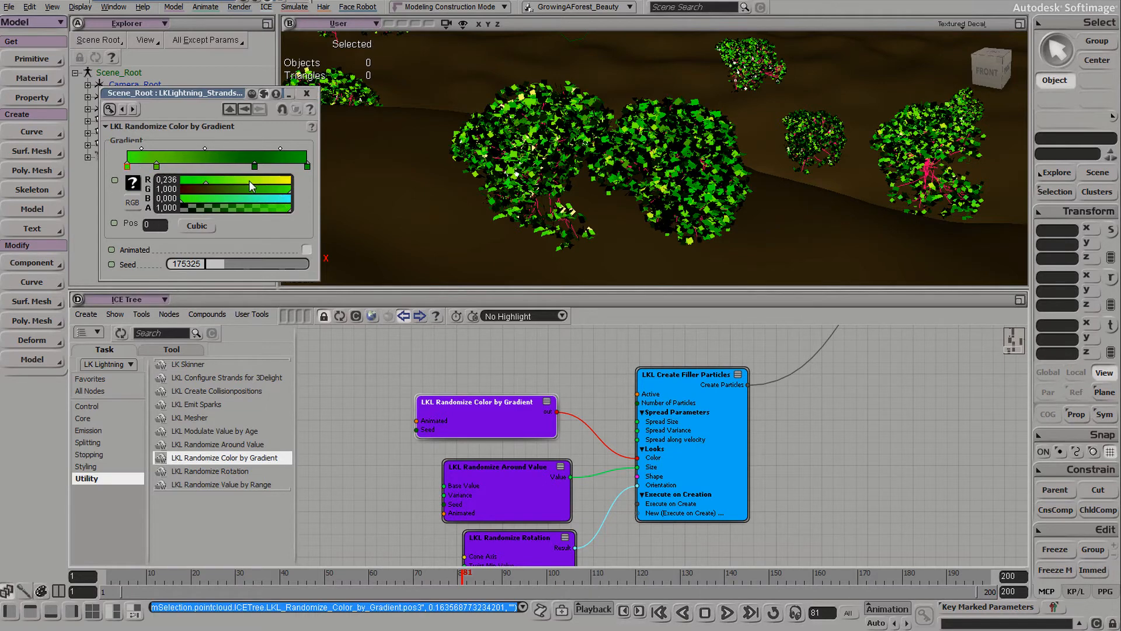
{"action": "left_click_drag", "start_coordinate": [249, 181], "coordinate": [255, 191]}
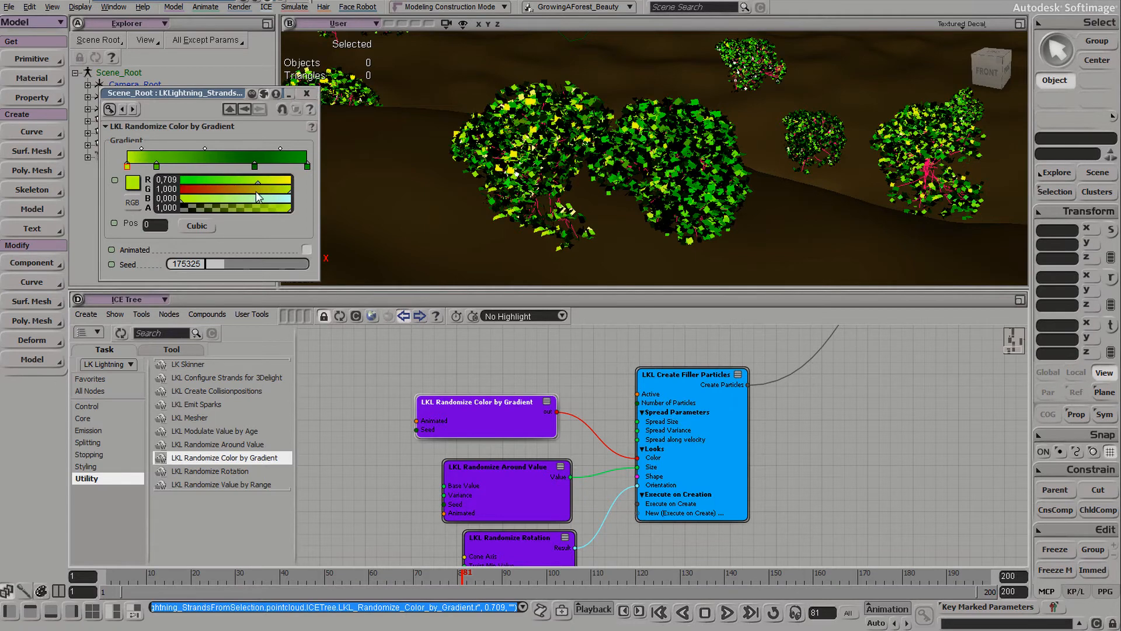
{"action": "left_click", "coordinate": [267, 189]}
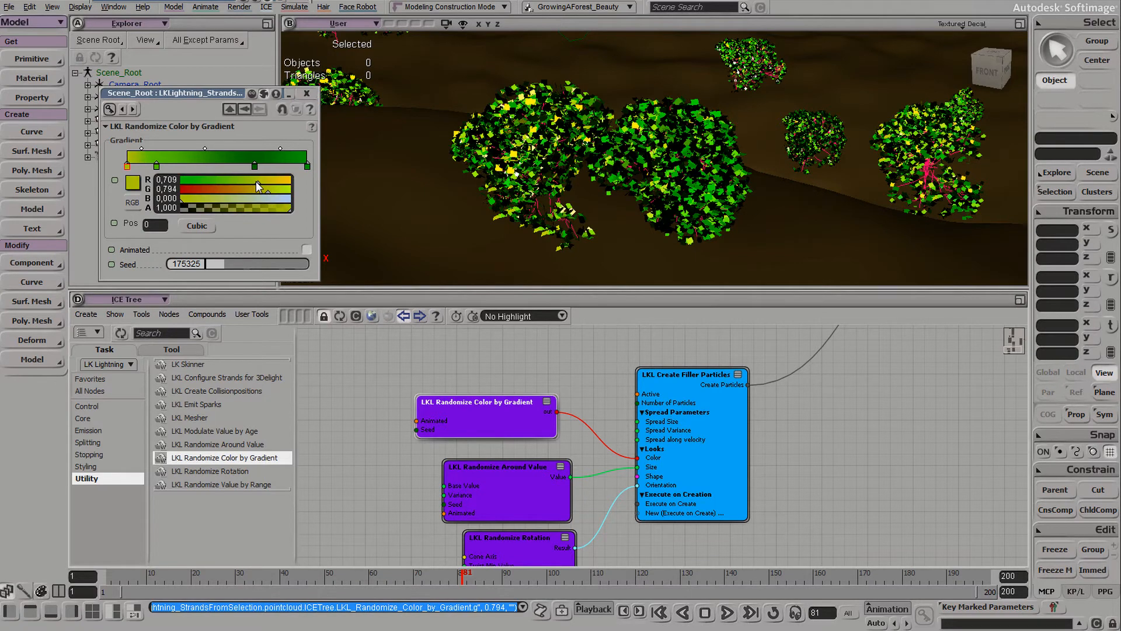
{"action": "left_click", "coordinate": [256, 181]}
{"action": "left_click", "coordinate": [257, 187]}
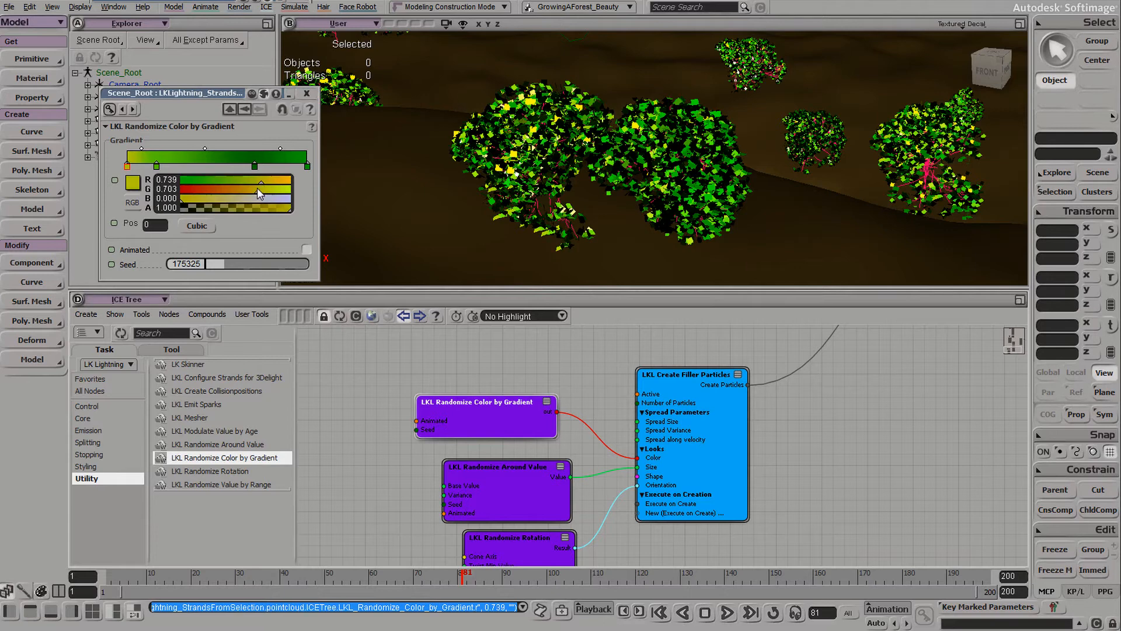
{"action": "left_click_drag", "start_coordinate": [254, 177], "coordinate": [266, 180]}
{"action": "left_click", "coordinate": [265, 188]}
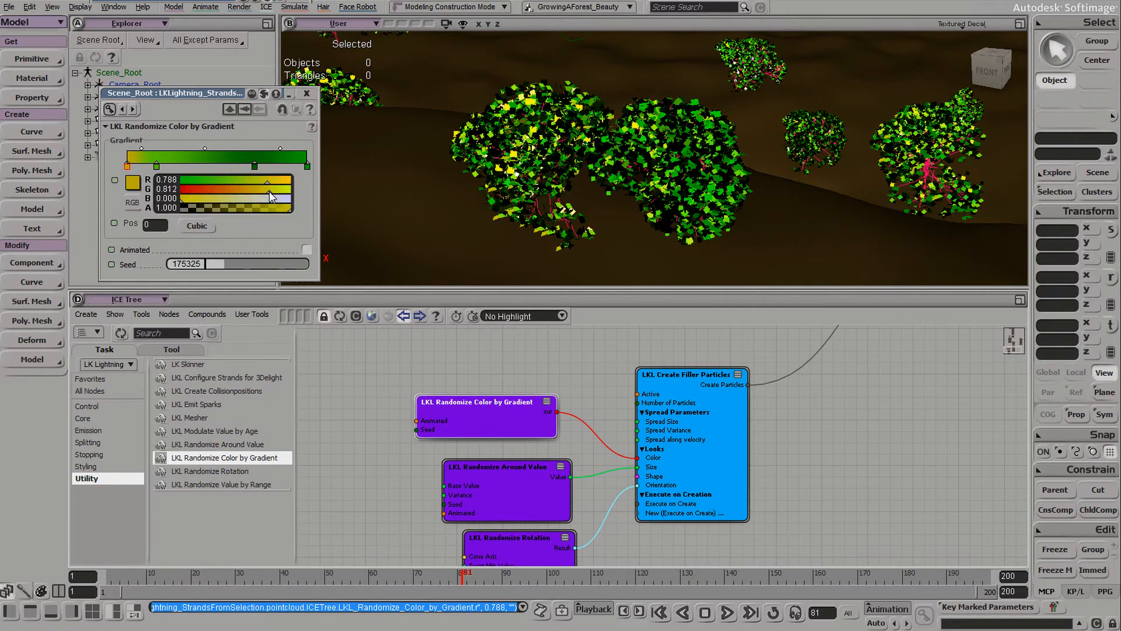
{"action": "left_click", "coordinate": [259, 181]}
{"action": "left_click_drag", "start_coordinate": [257, 181], "coordinate": [248, 181]}
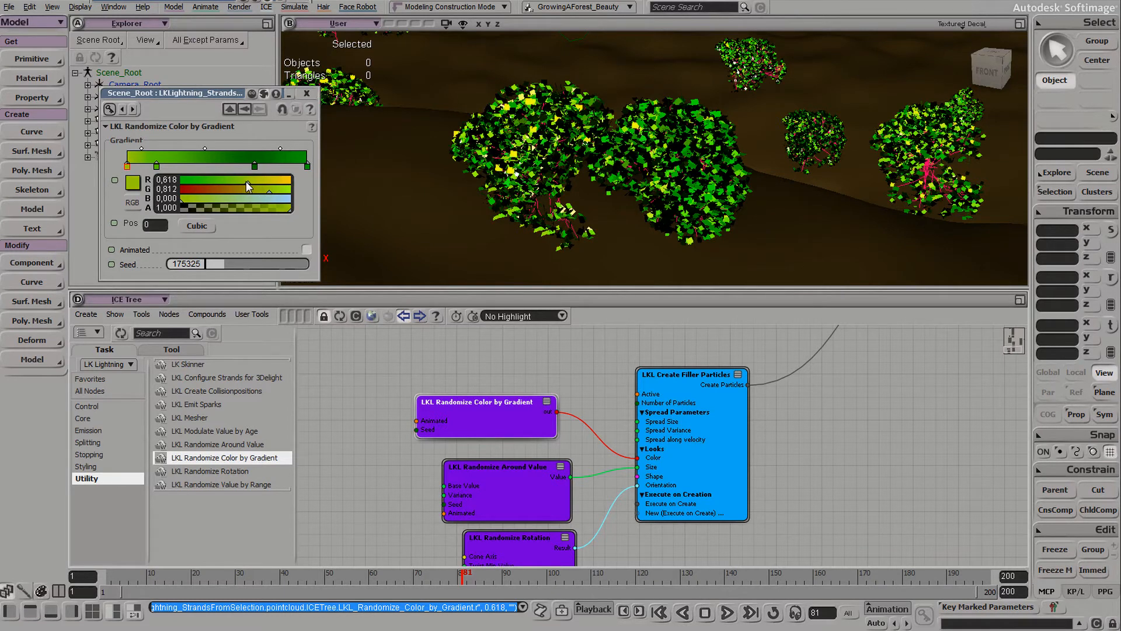
Step: Take the Terrain out of the selection and render a region around the two central trees in the viewport
{"action": "left_click", "coordinate": [706, 170]}
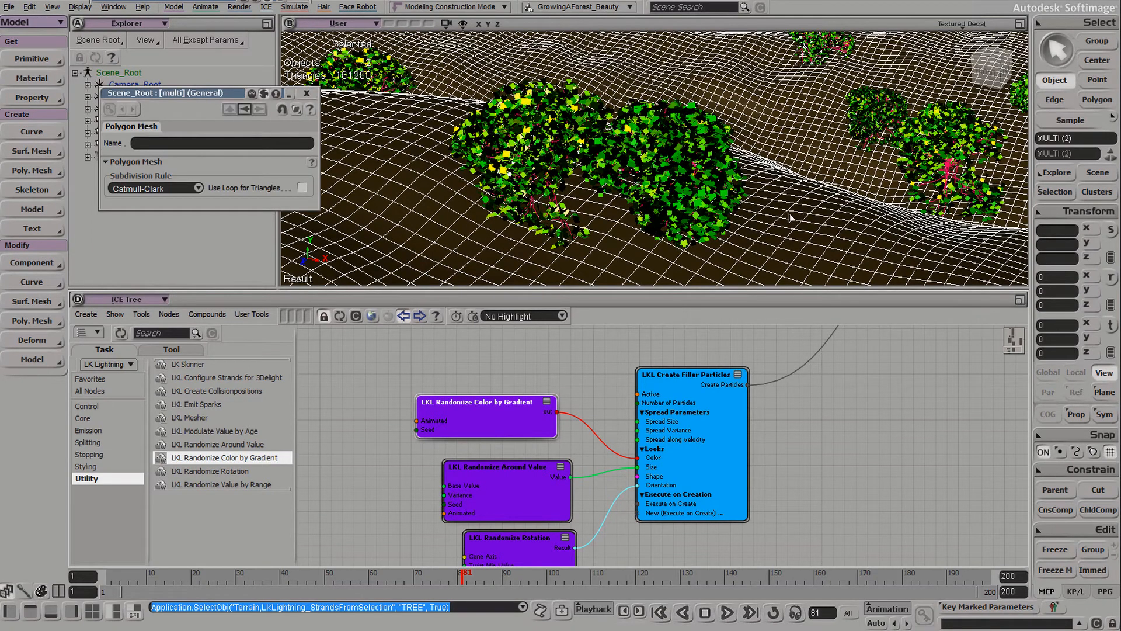
{"action": "left_click", "coordinate": [673, 153], "text": "ctrl+shift"}
{"action": "key", "text": "q"}
{"action": "left_click_drag", "start_coordinate": [441, 69], "coordinate": [787, 271]}
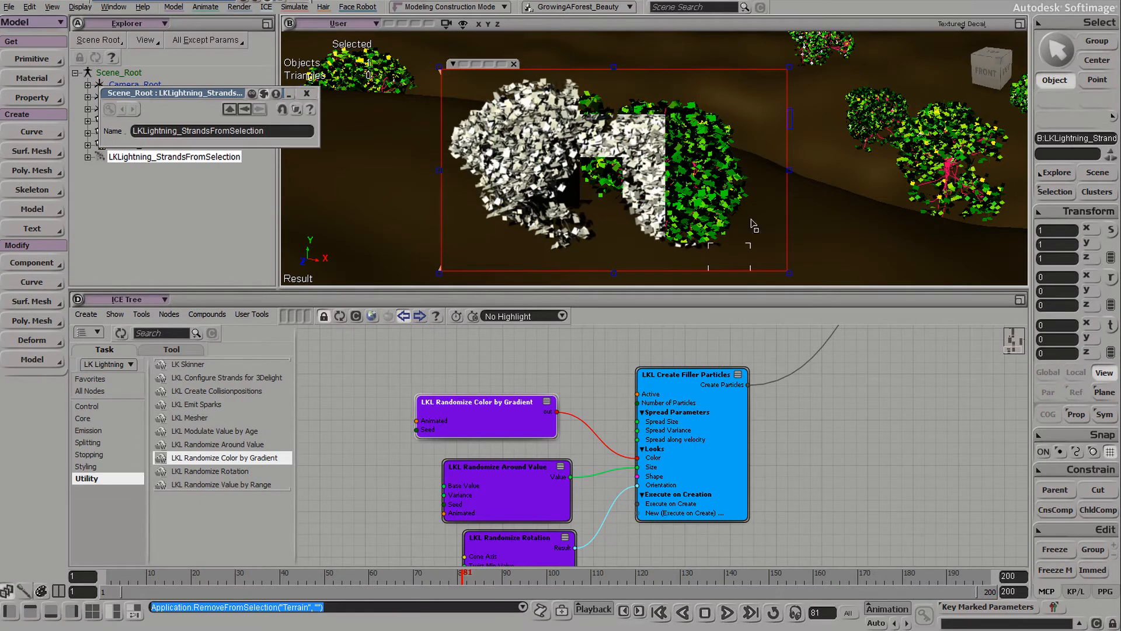
Step: Assign a new Phong material to LKLightning_StrandsFromSelection and show that material in the Render Tree
{"action": "key", "text": "space"}
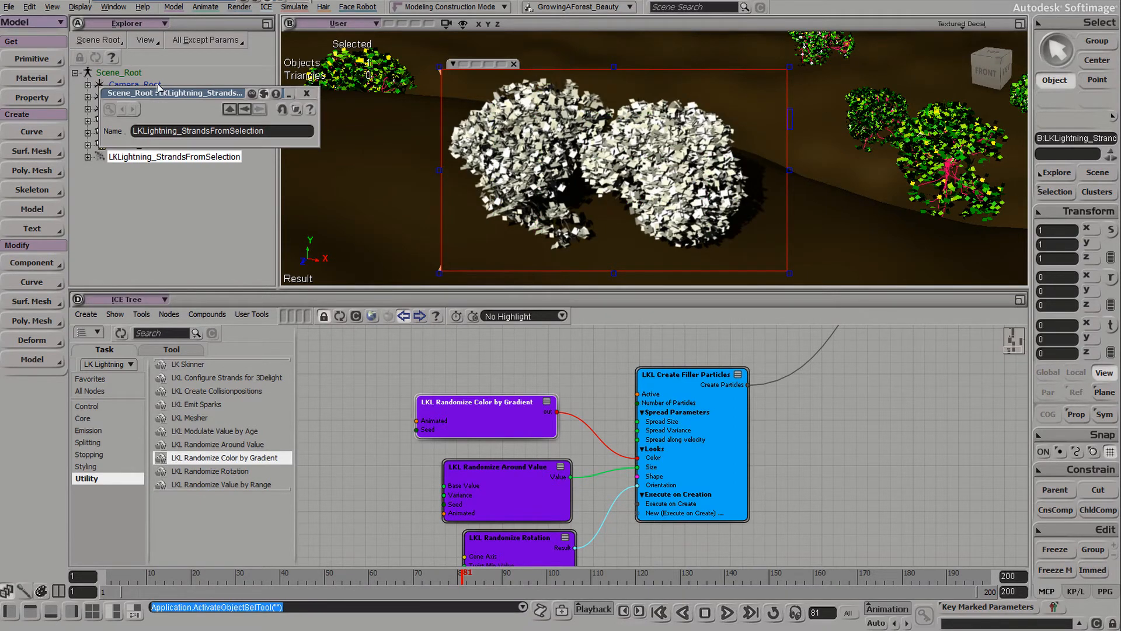
{"action": "left_click", "coordinate": [306, 93]}
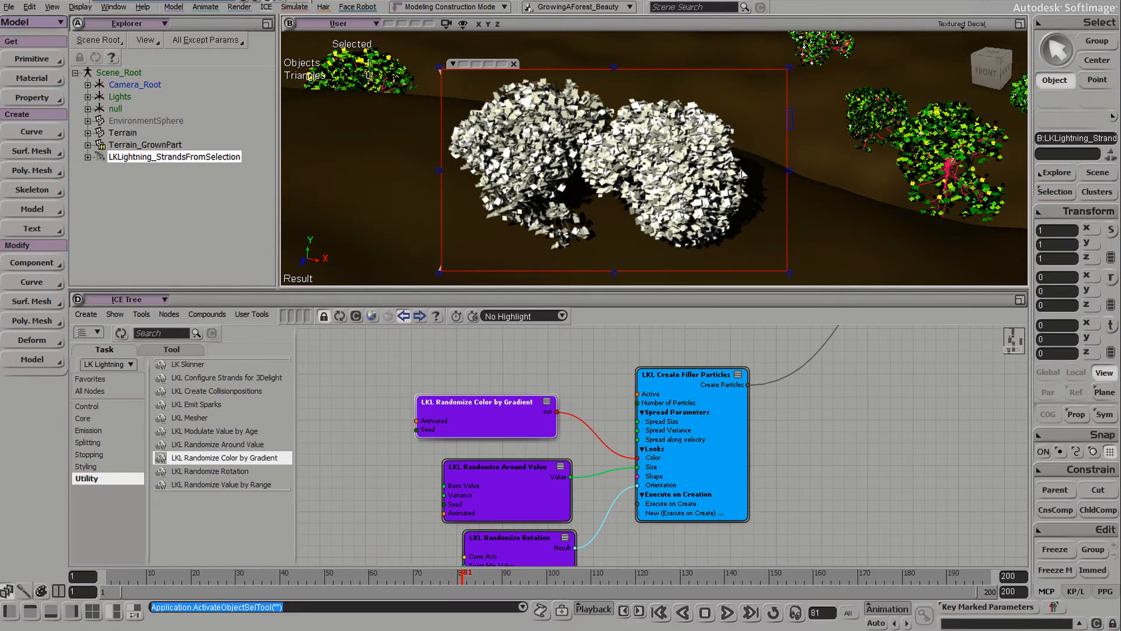
{"action": "left_click", "coordinate": [149, 158]}
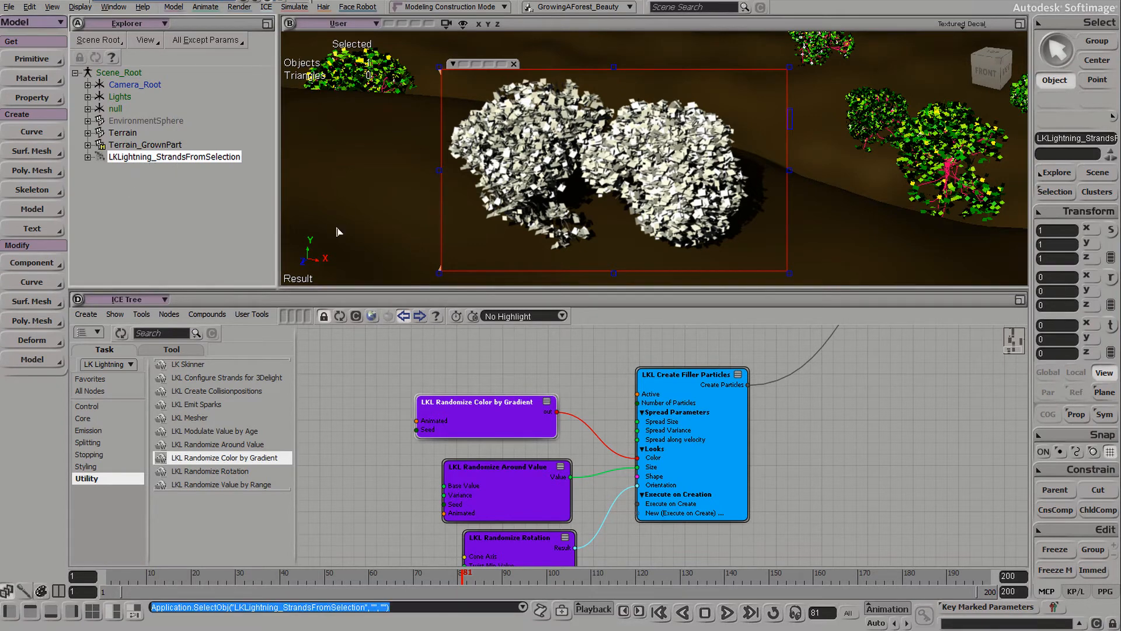
{"action": "key", "text": "7"}
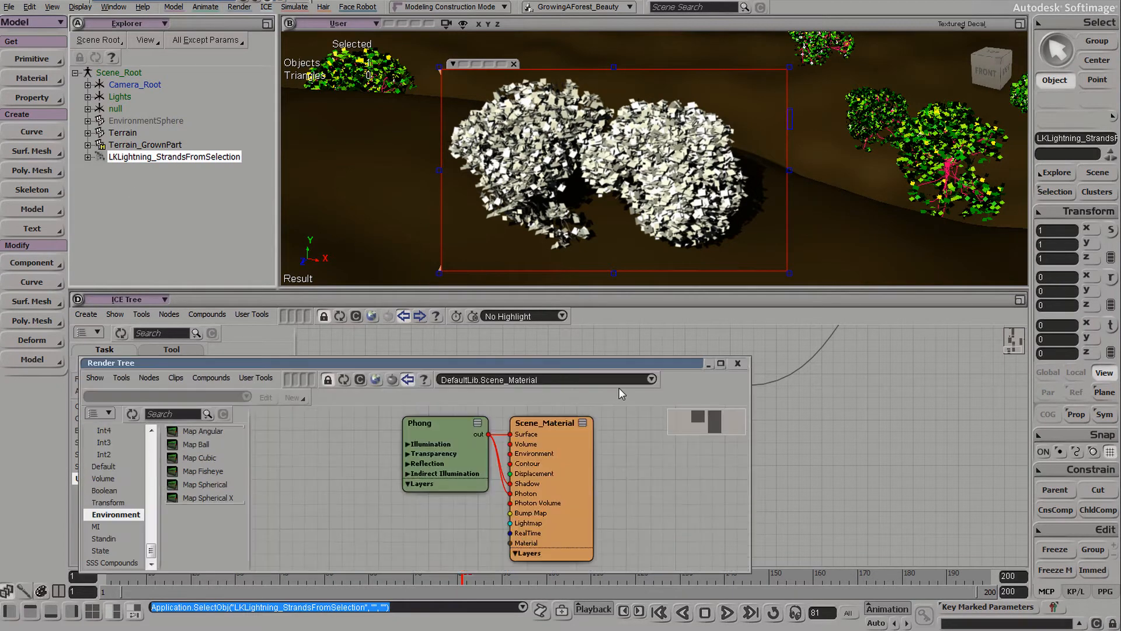
{"action": "left_click_drag", "start_coordinate": [635, 365], "coordinate": [663, 334]}
{"action": "left_click", "coordinate": [32, 78]}
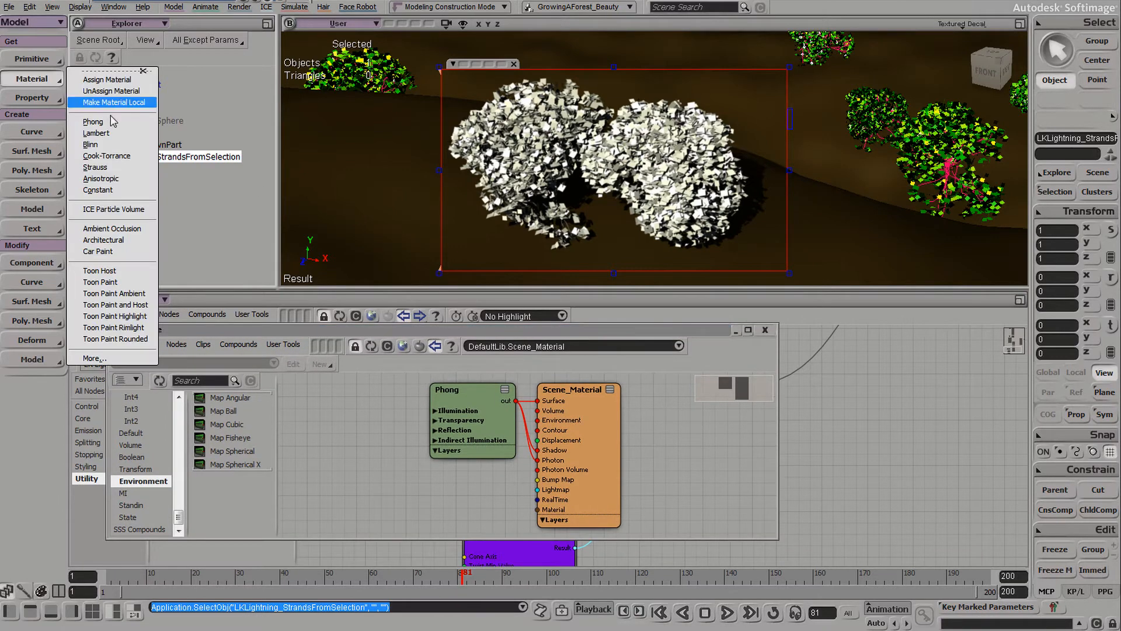
{"action": "left_click", "coordinate": [117, 119]}
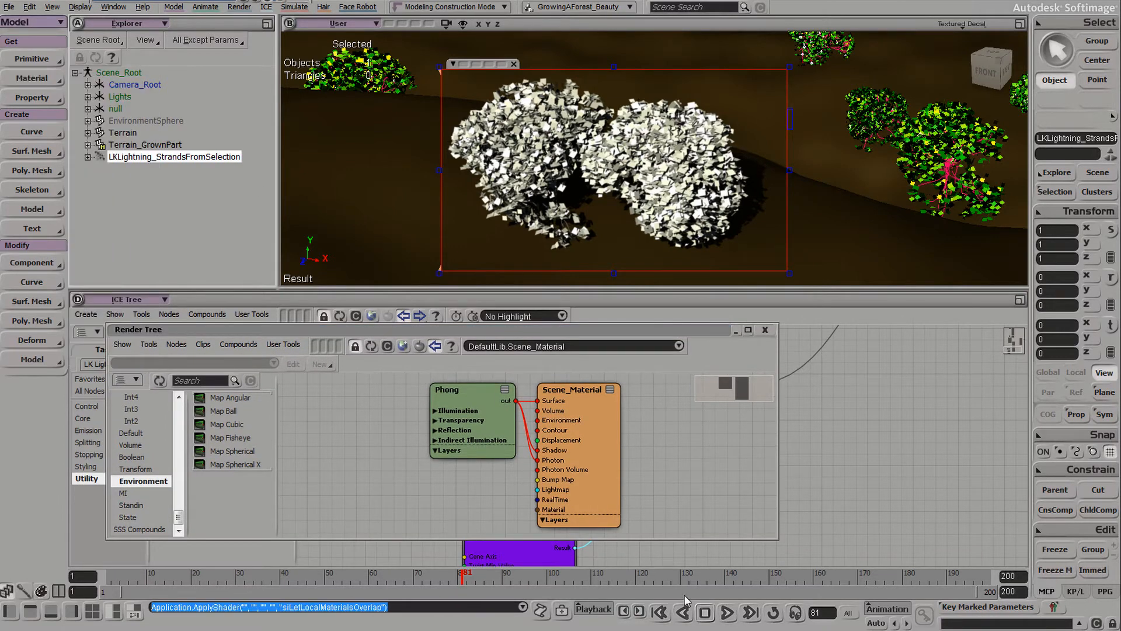
{"action": "left_click", "coordinate": [371, 346]}
{"action": "left_click", "coordinate": [418, 434]}
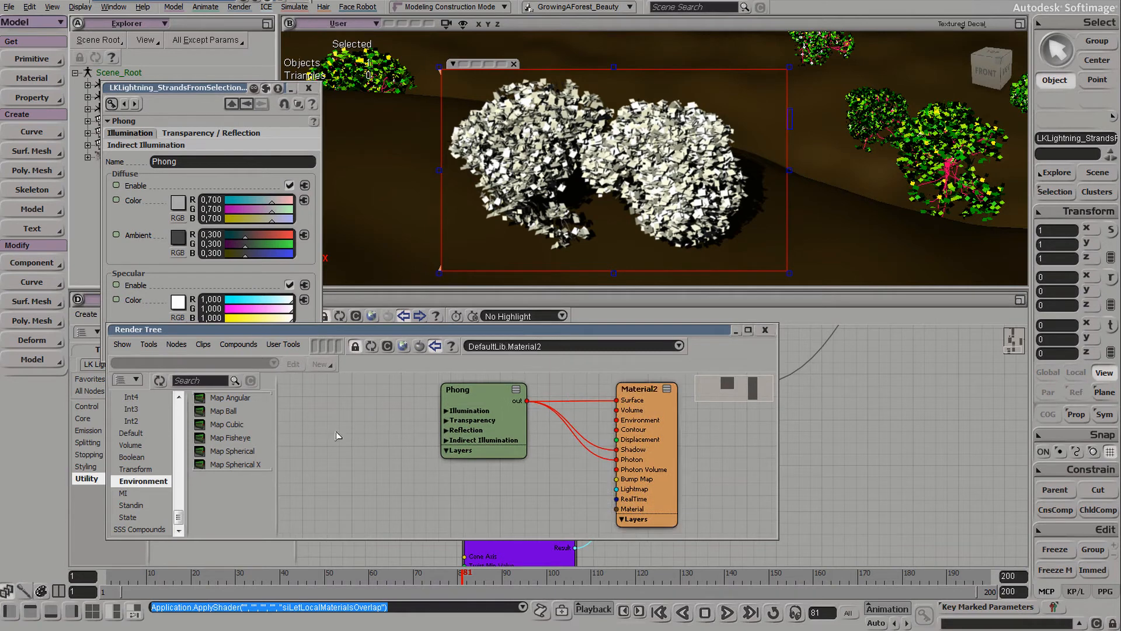
Step: Set the Phong shader's specular decay to 240 and clear the render region
{"action": "left_click", "coordinate": [476, 400]}
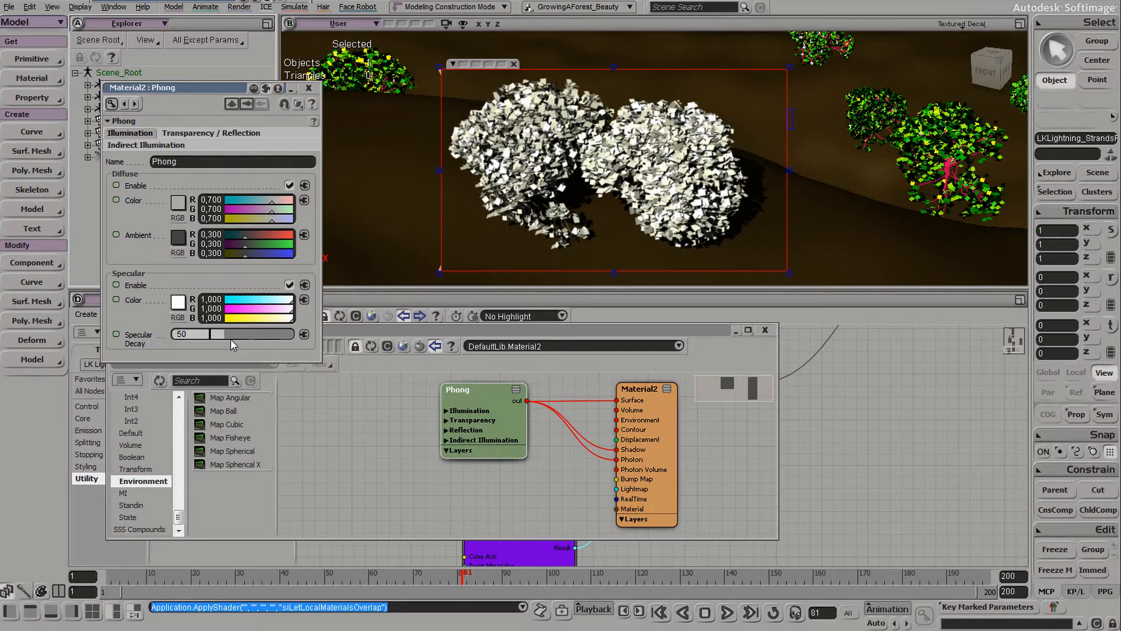
{"action": "left_click", "coordinate": [278, 334]}
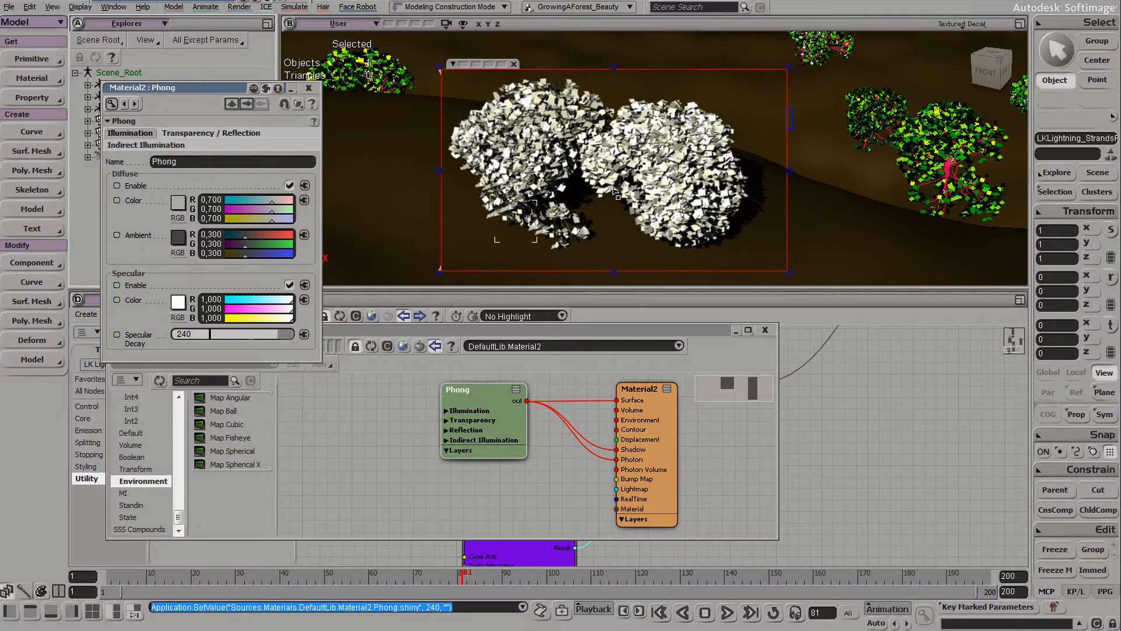
{"action": "key", "text": "shift+q"}
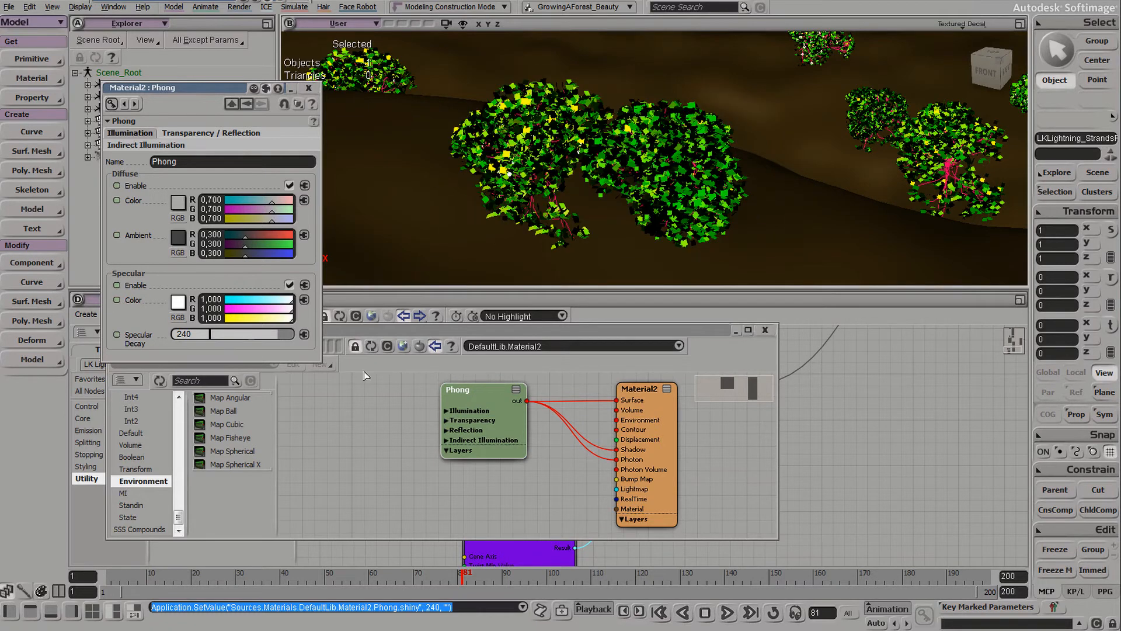
{"action": "left_click", "coordinate": [309, 104]}
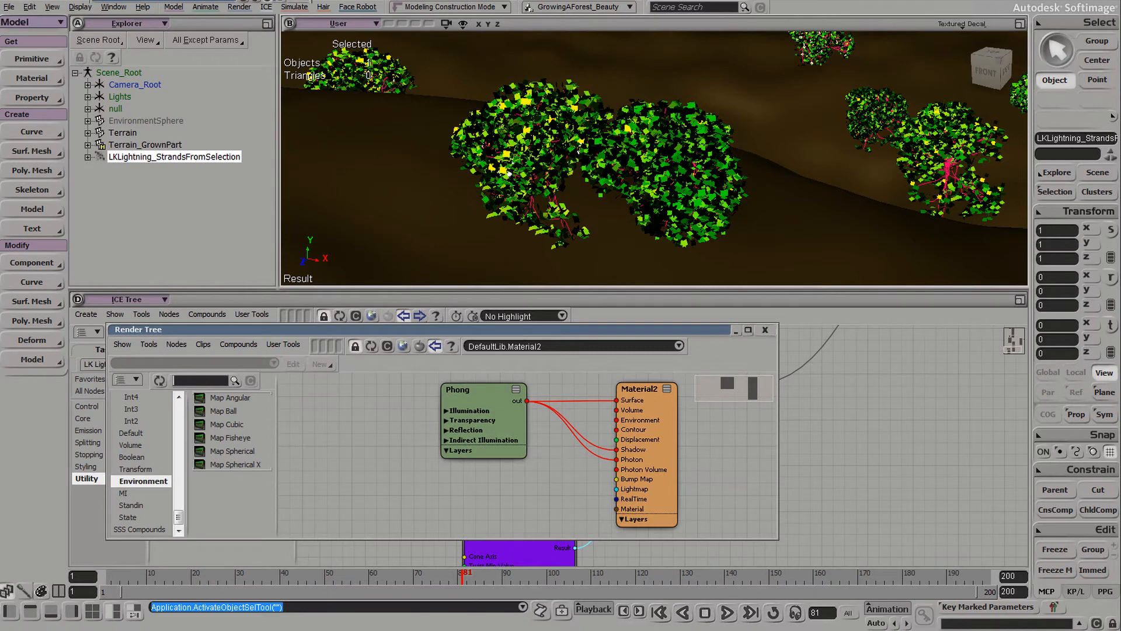
Step: Find the Color Attribute node and add it to the material's render tree ahead of the Phong node
{"action": "type", "text": "color attr"}
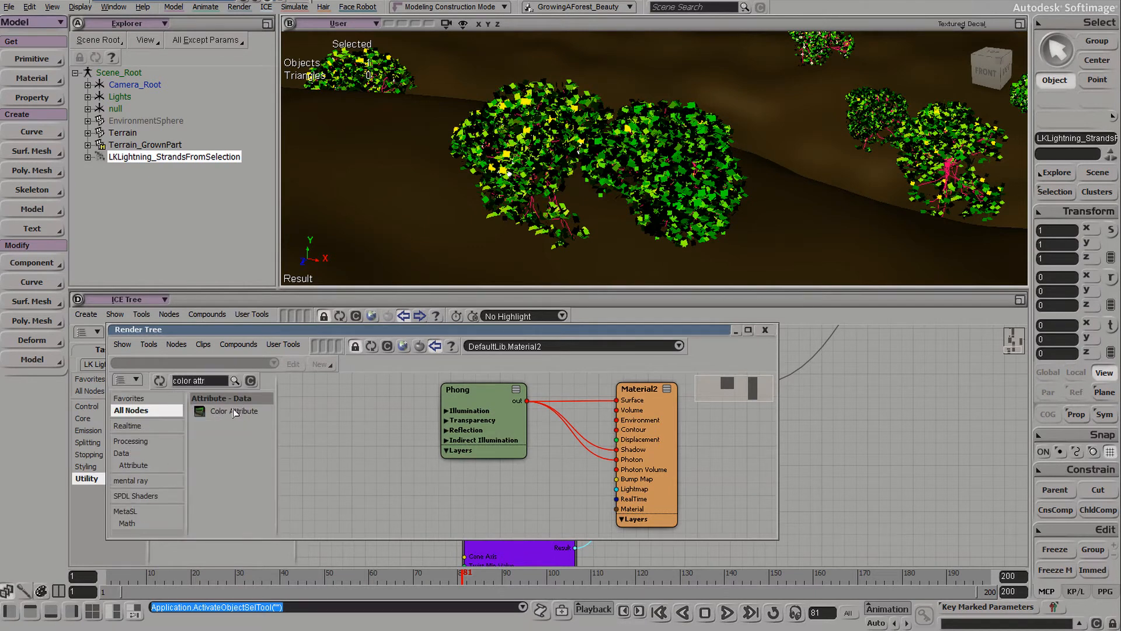
{"action": "left_click_drag", "start_coordinate": [234, 412], "coordinate": [350, 416]}
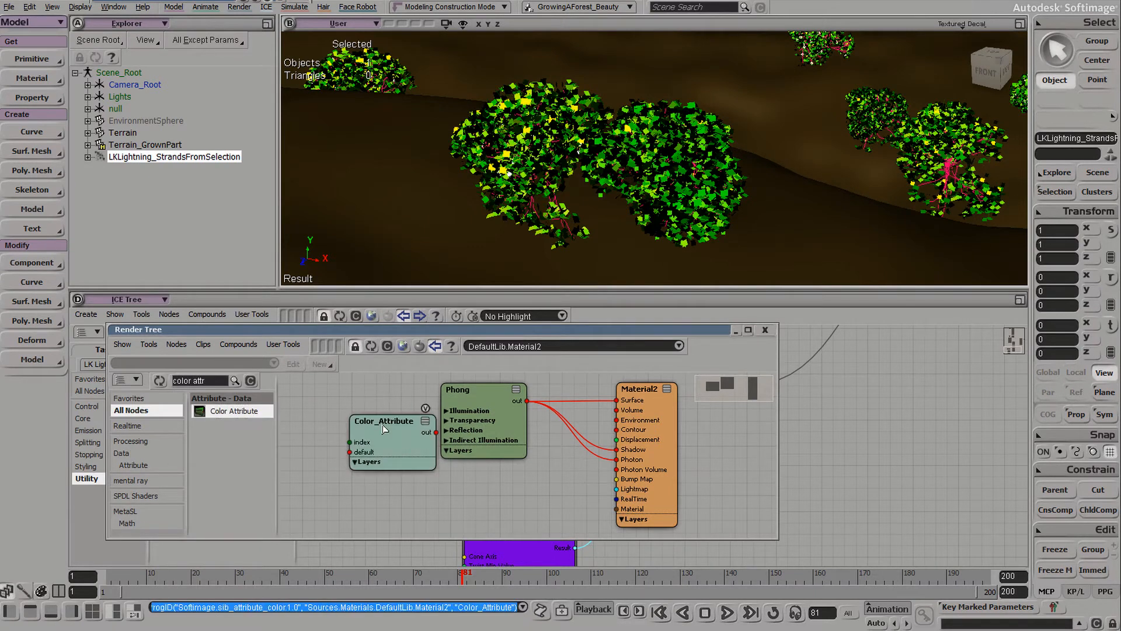
{"action": "mouse_move", "coordinate": [391, 445]}
{"action": "left_mouse_down"}
{"action": "mouse_move", "coordinate": [343, 438]}
{"action": "mouse_move", "coordinate": [377, 450]}
{"action": "left_mouse_up"}
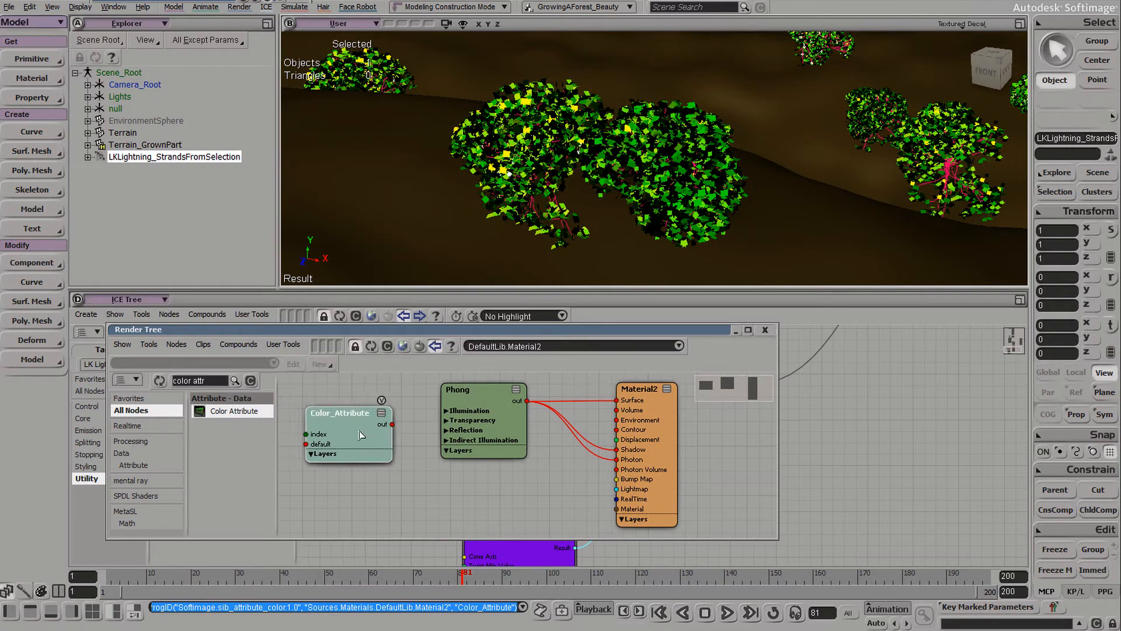
Step: Set the Color_Attribute node's attribute to Color and connect its output to the Phong's diffuse input
{"action": "double_click", "coordinate": [361, 435]}
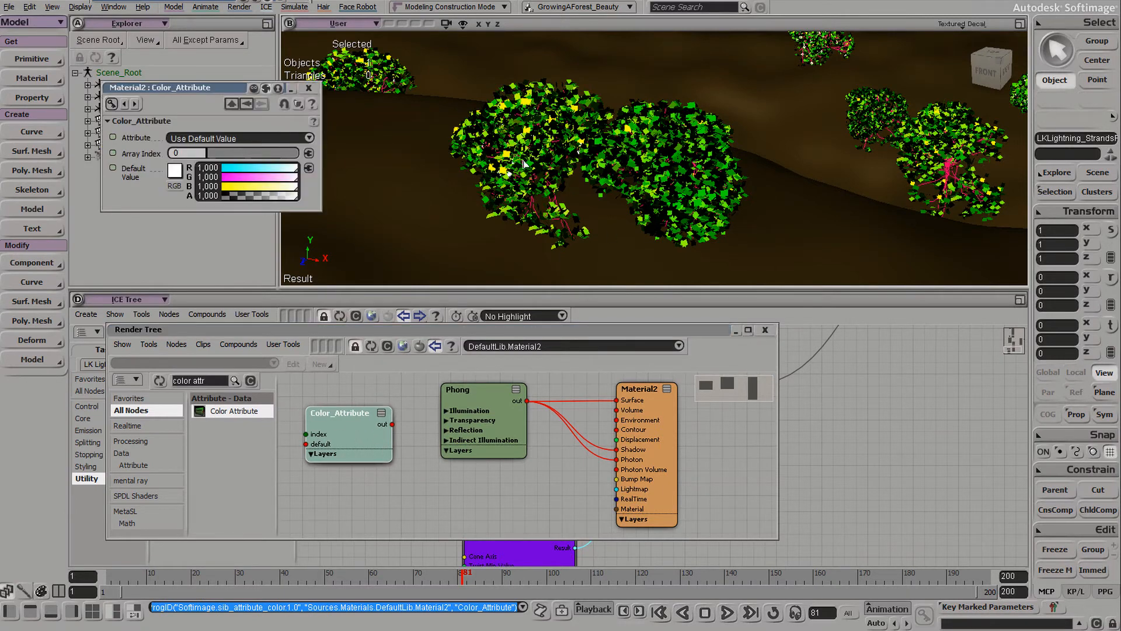
{"action": "left_click", "coordinate": [257, 138]}
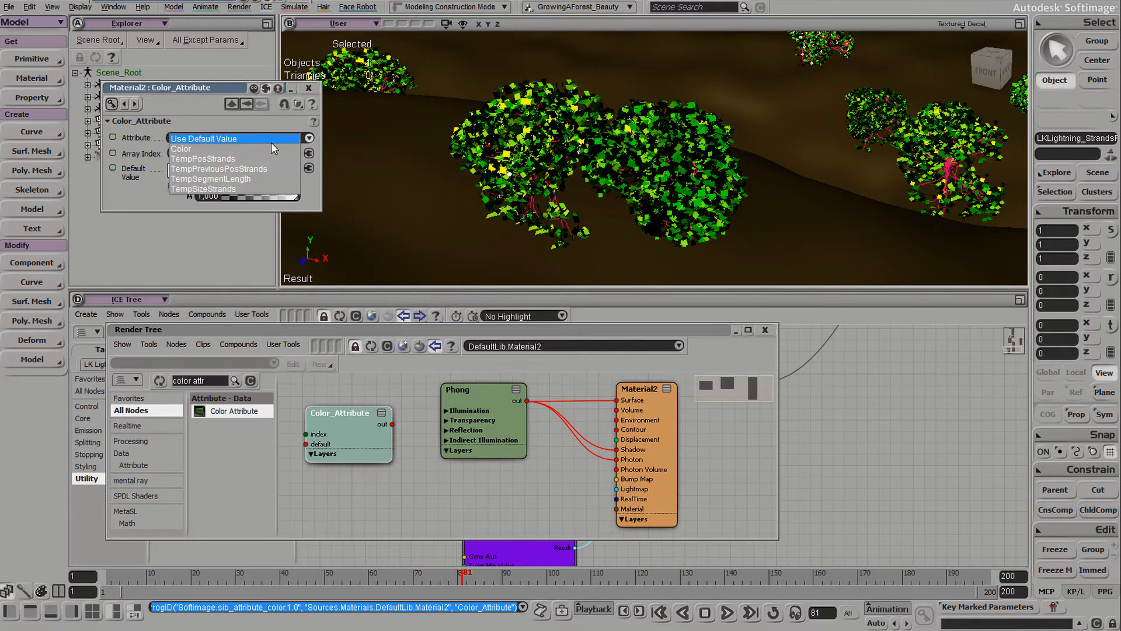
{"action": "left_click", "coordinate": [282, 149]}
{"action": "left_click_drag", "start_coordinate": [344, 413], "coordinate": [382, 402]}
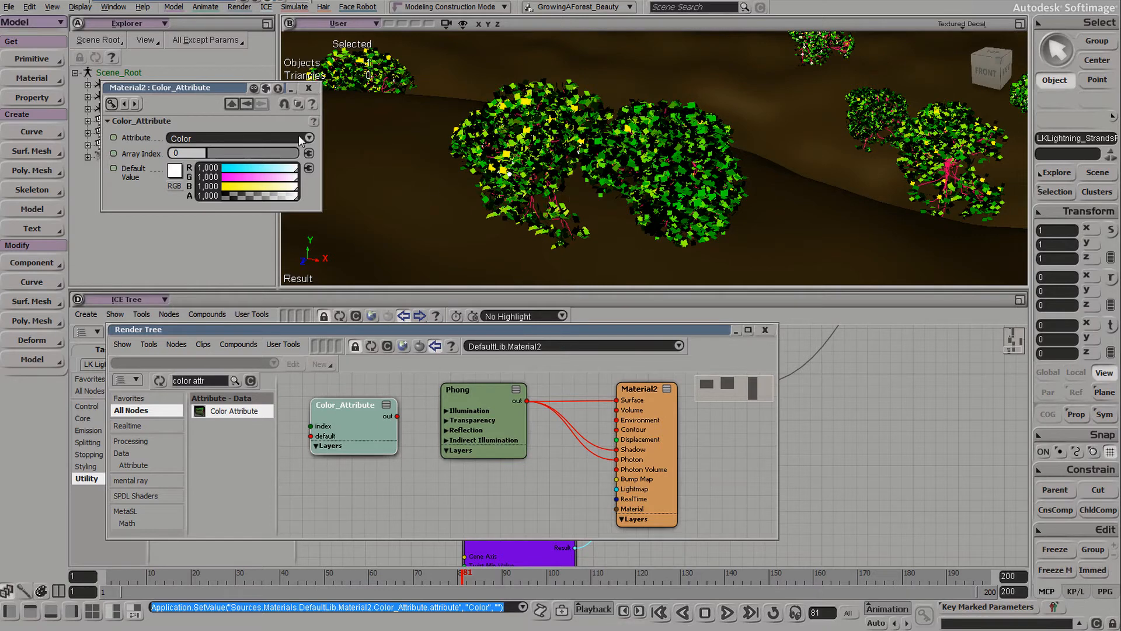
{"action": "left_click", "coordinate": [310, 89]}
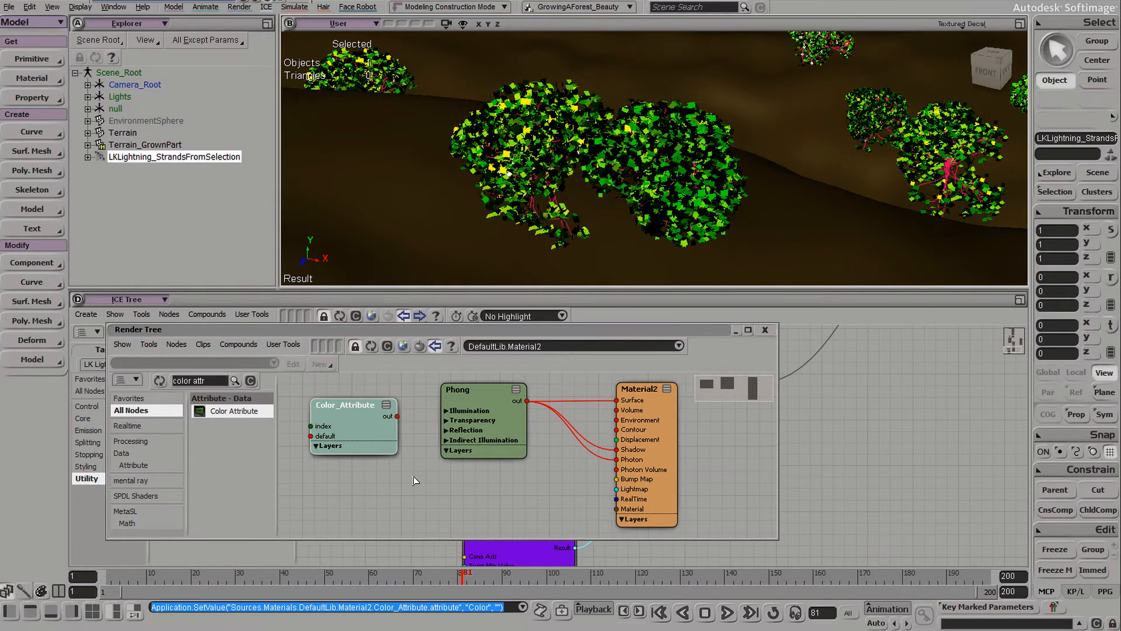
{"action": "left_click_drag", "start_coordinate": [360, 428], "coordinate": [468, 412]}
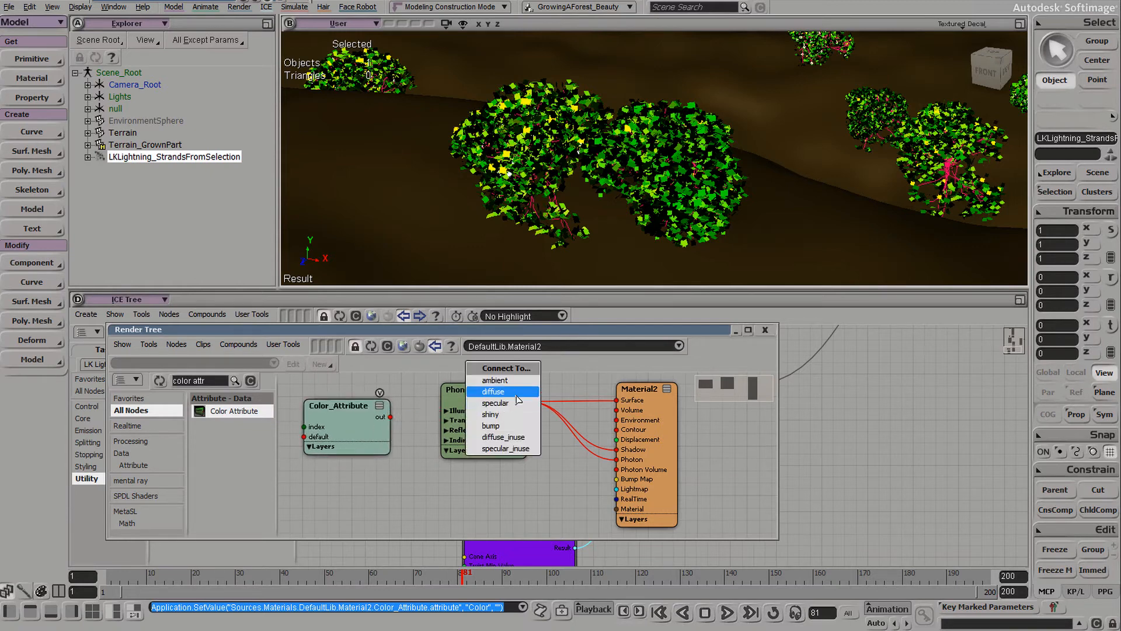
{"action": "left_click", "coordinate": [521, 396]}
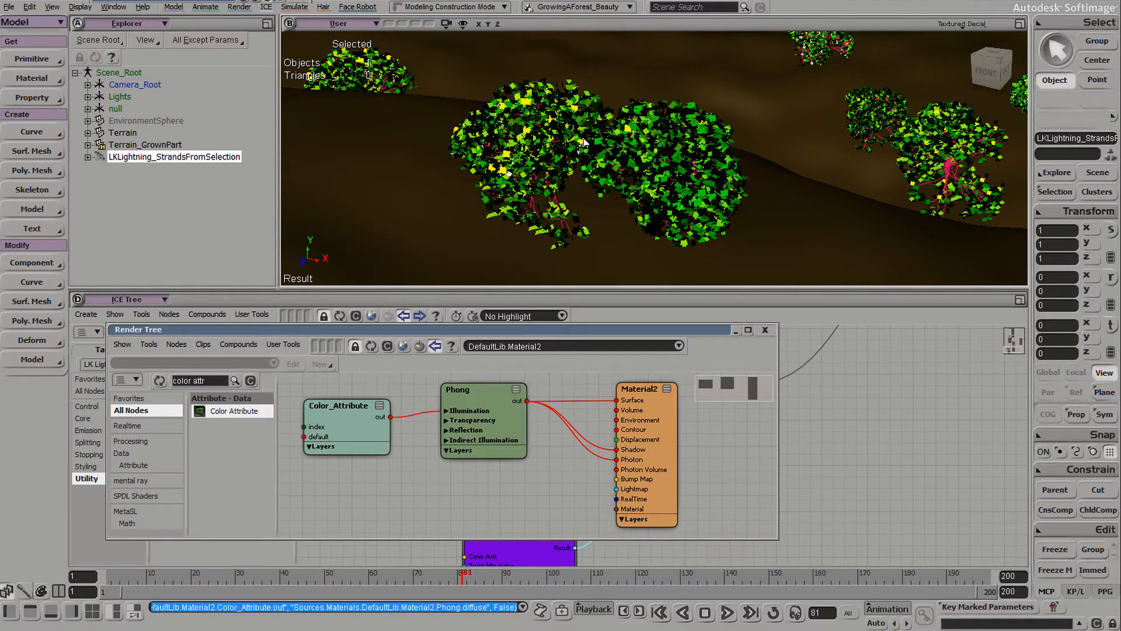
Step: Preview the two central trees in a render region, clear the region and close the Render Tree
{"action": "key", "text": "q"}
{"action": "left_click_drag", "start_coordinate": [409, 56], "coordinate": [803, 292]}
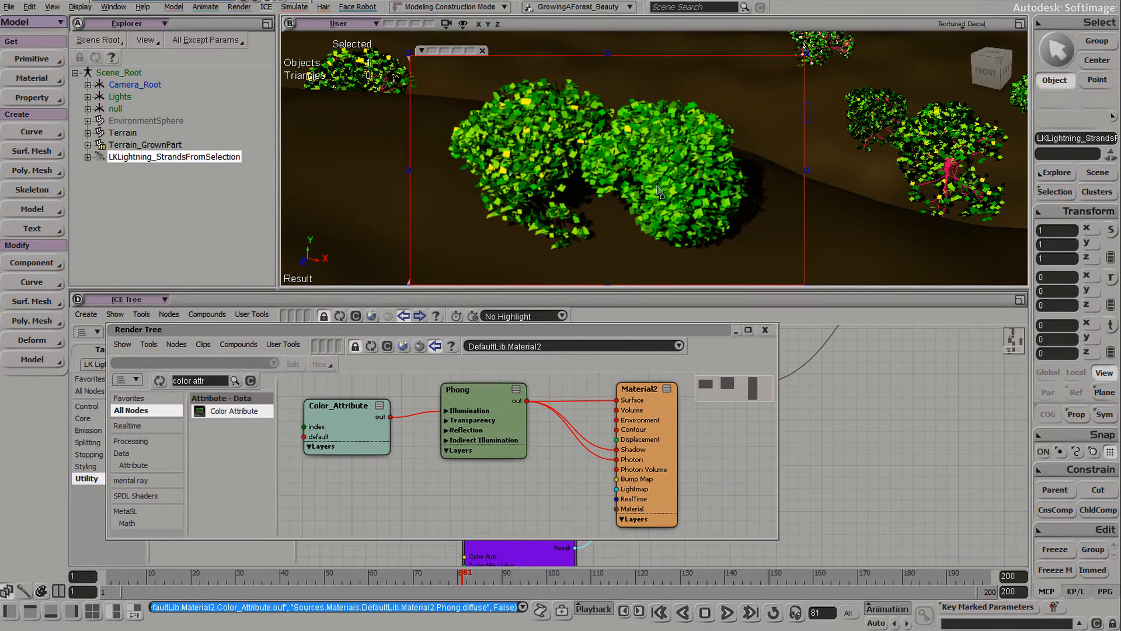
{"action": "key", "text": "shift+q"}
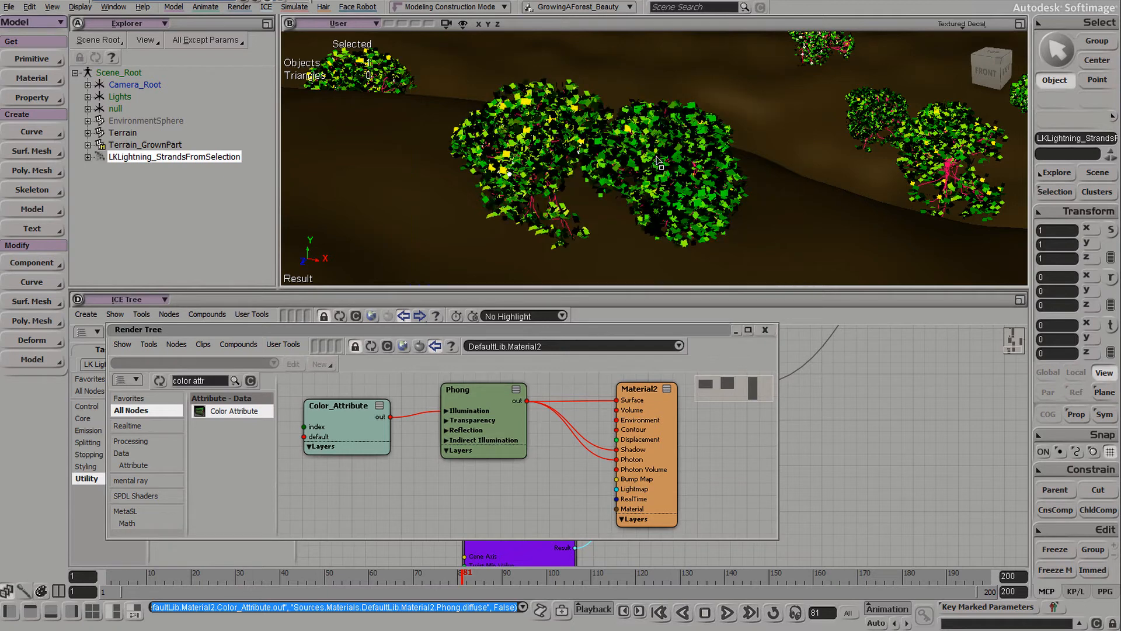
{"action": "left_click", "coordinate": [765, 330]}
Step: Set LKL Randomize Around Value to base value 0.25 and variance 0.1 for smaller leaves
{"action": "left_click", "coordinate": [502, 487]}
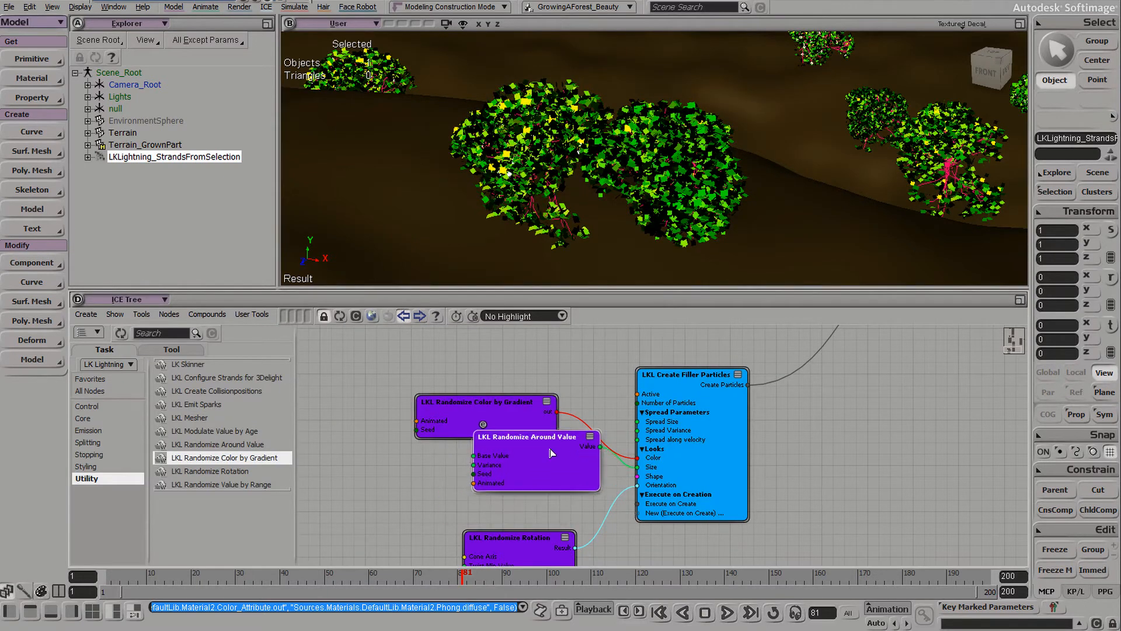
{"action": "double_click", "coordinate": [503, 486]}
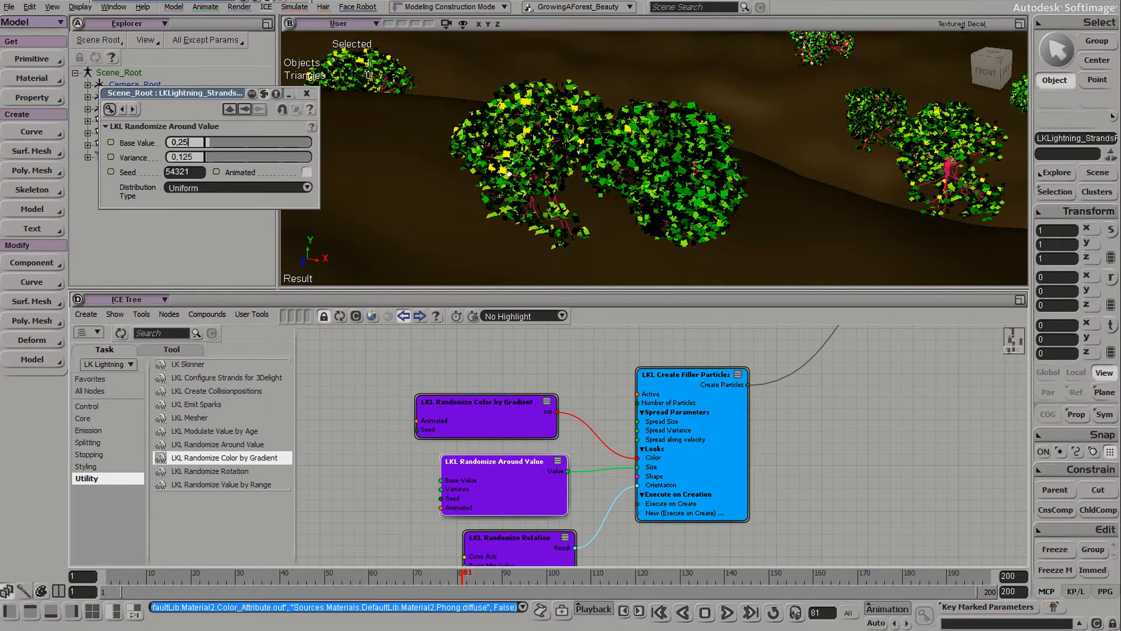
{"action": "type", "text": "0,25"}
{"action": "left_click", "coordinate": [195, 158]}
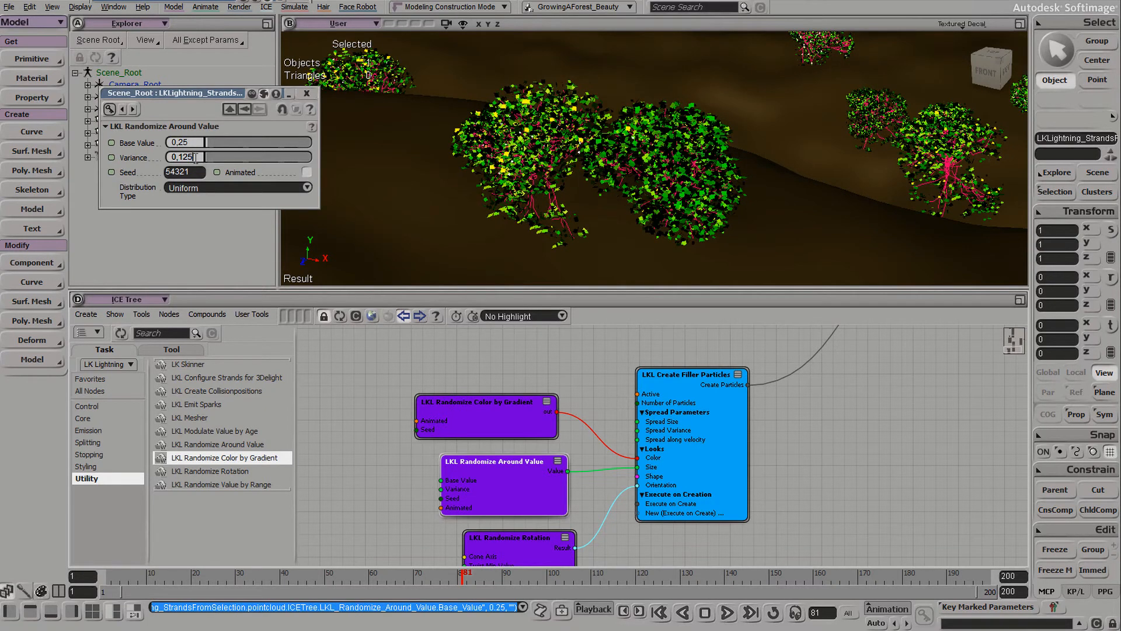
{"action": "type", "text": "0,1"}
{"action": "key", "text": "Return"}
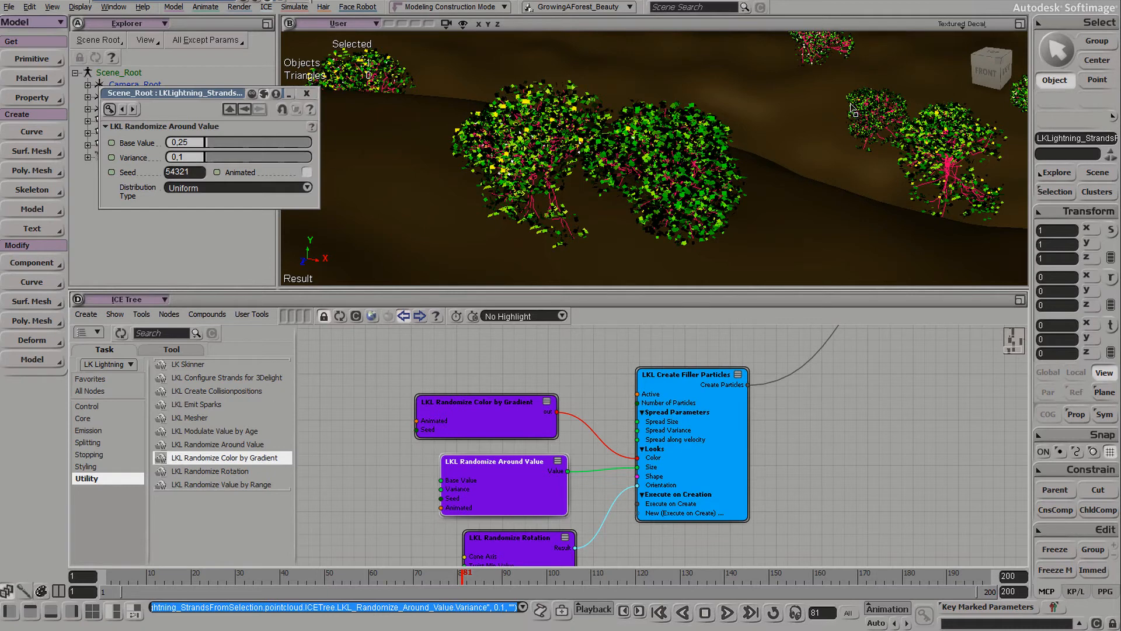
Step: Preview the resized leaves on the two central trees in a render region from the front and from the back
{"action": "left_click_drag", "start_coordinate": [432, 75], "coordinate": [777, 266]}
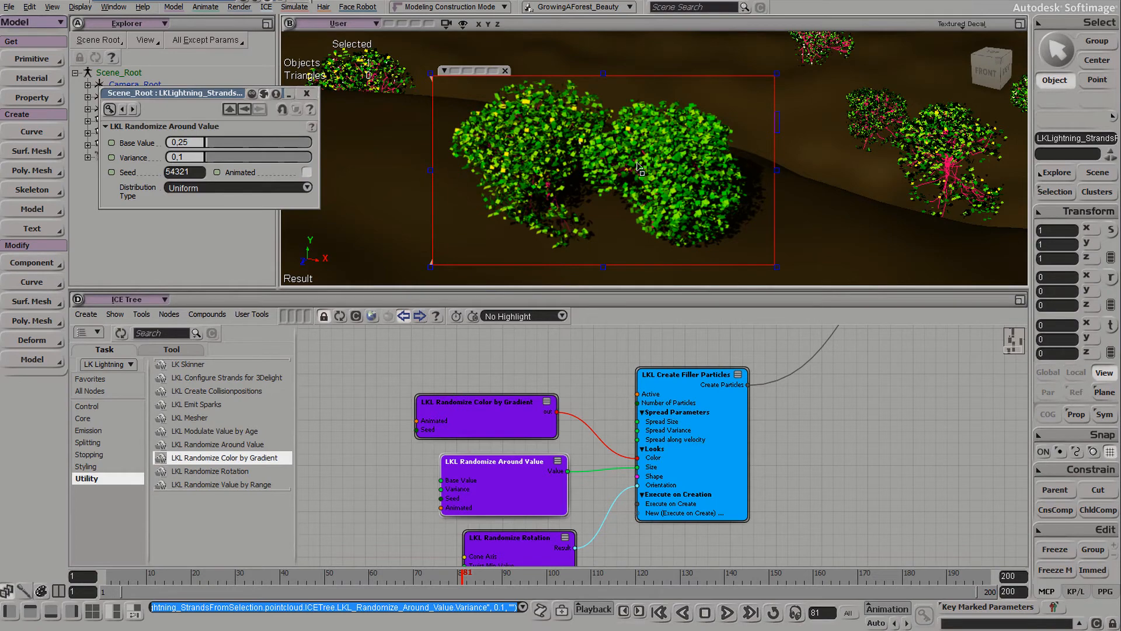
{"action": "mouse_move", "coordinate": [613, 167]}
{"action": "middle_mouse_down"}
{"action": "mouse_move", "coordinate": [675, 183]}
{"action": "mouse_move", "coordinate": [571, 183]}
{"action": "middle_mouse_up"}
{"action": "mouse_move", "coordinate": [650, 155]}
{"action": "middle_mouse_down"}
{"action": "mouse_move", "coordinate": [642, 161]}
{"action": "mouse_move", "coordinate": [779, 279]}
{"action": "middle_mouse_up"}
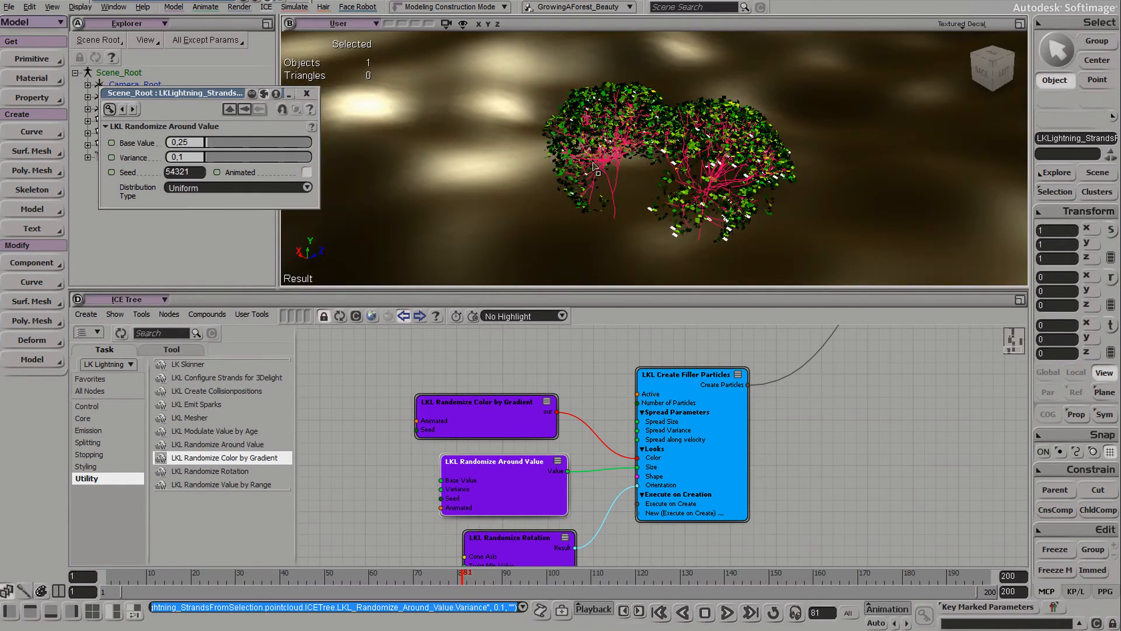
{"action": "left_click_drag", "start_coordinate": [783, 281], "coordinate": [800, 279]}
Step: Set the particle color of LKL Emit from Surface to dark brown with R 0.358, G 0.151 and B 0.151
{"action": "middle_click_drag", "start_coordinate": [600, 370], "coordinate": [681, 239]}
{"action": "middle_click_drag", "start_coordinate": [674, 455], "coordinate": [620, 457]}
{"action": "double_click", "coordinate": [620, 457]}
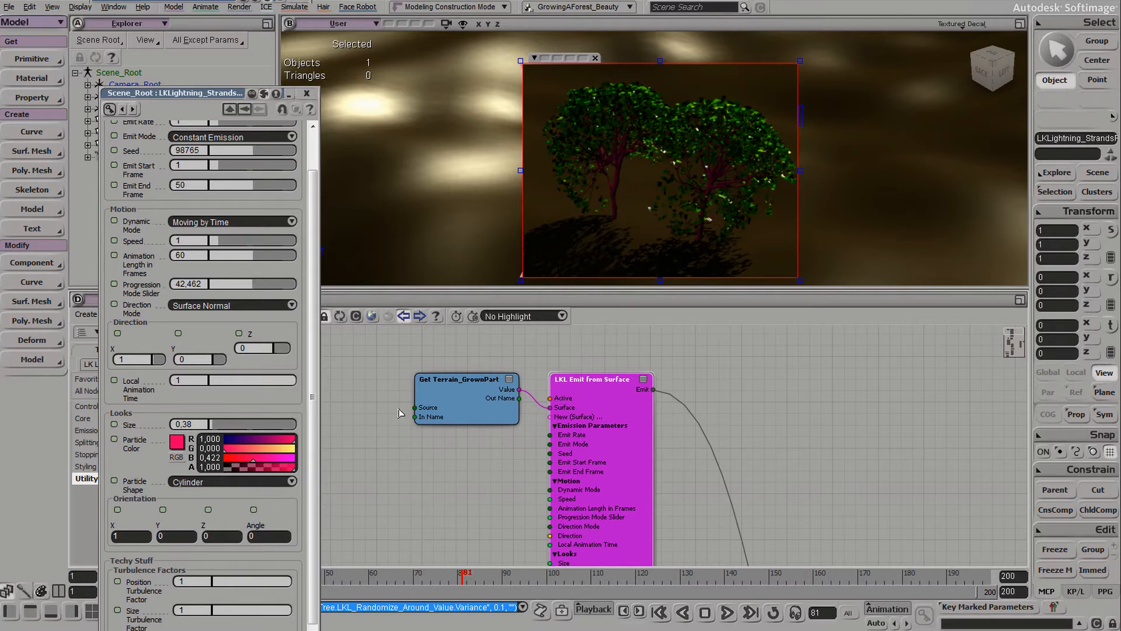
{"action": "left_click", "coordinate": [265, 440]}
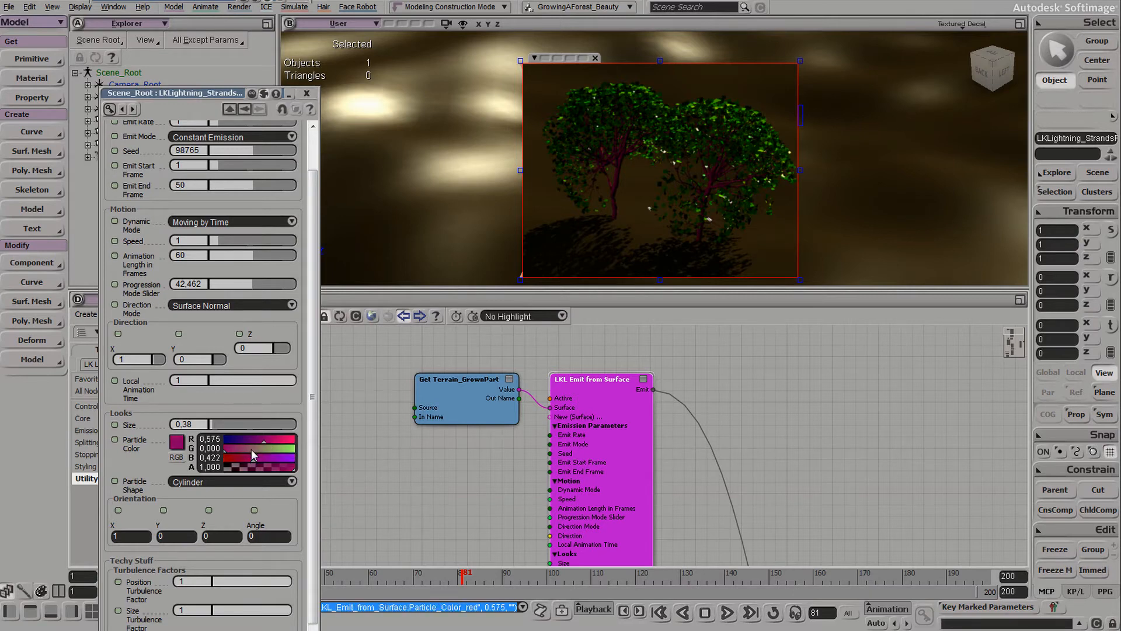
{"action": "left_click", "coordinate": [234, 454]}
{"action": "left_click", "coordinate": [249, 442]}
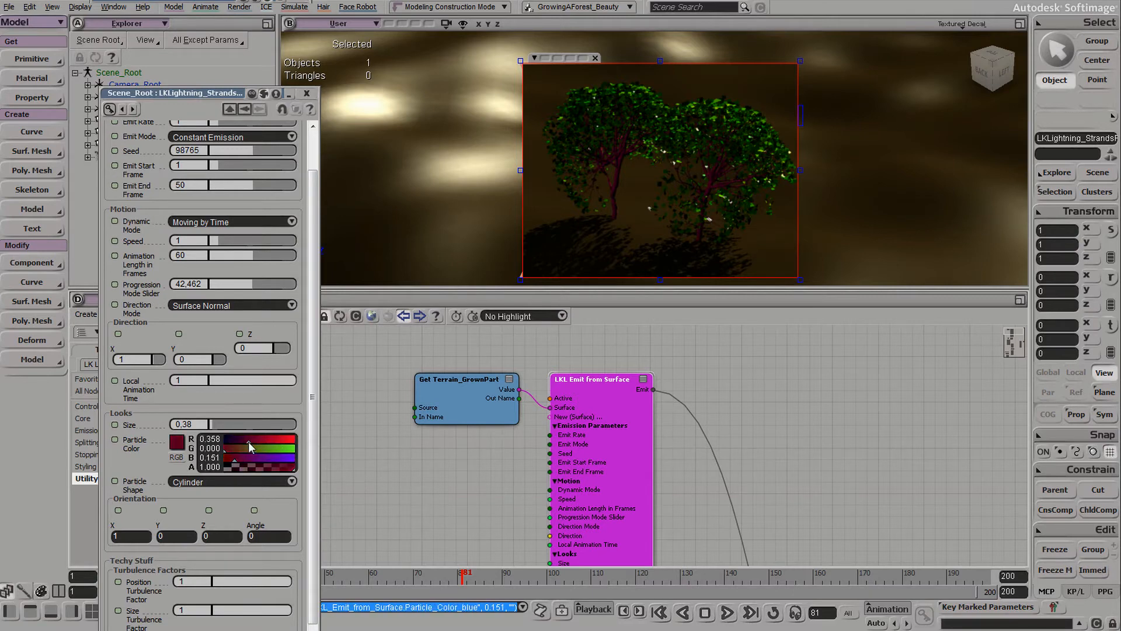
{"action": "left_click_drag", "start_coordinate": [237, 444], "coordinate": [235, 450]}
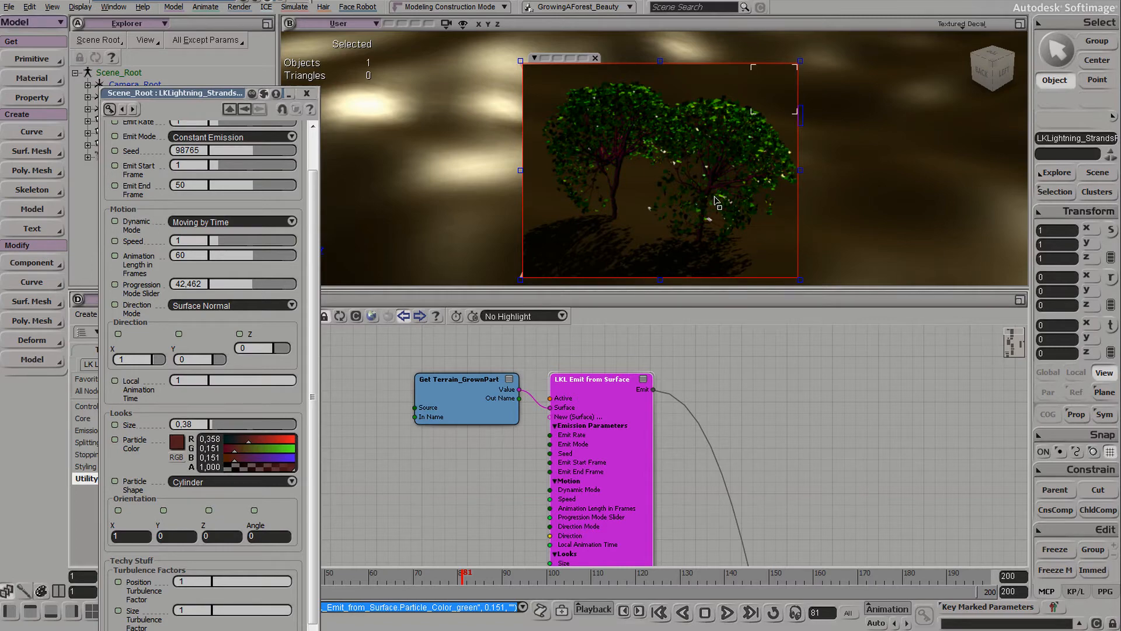
Step: Examine the recolored trees rendered from ground level and across the terrain, closing the emitter's properties
{"action": "left_click_drag", "start_coordinate": [715, 195], "coordinate": [652, 170]}
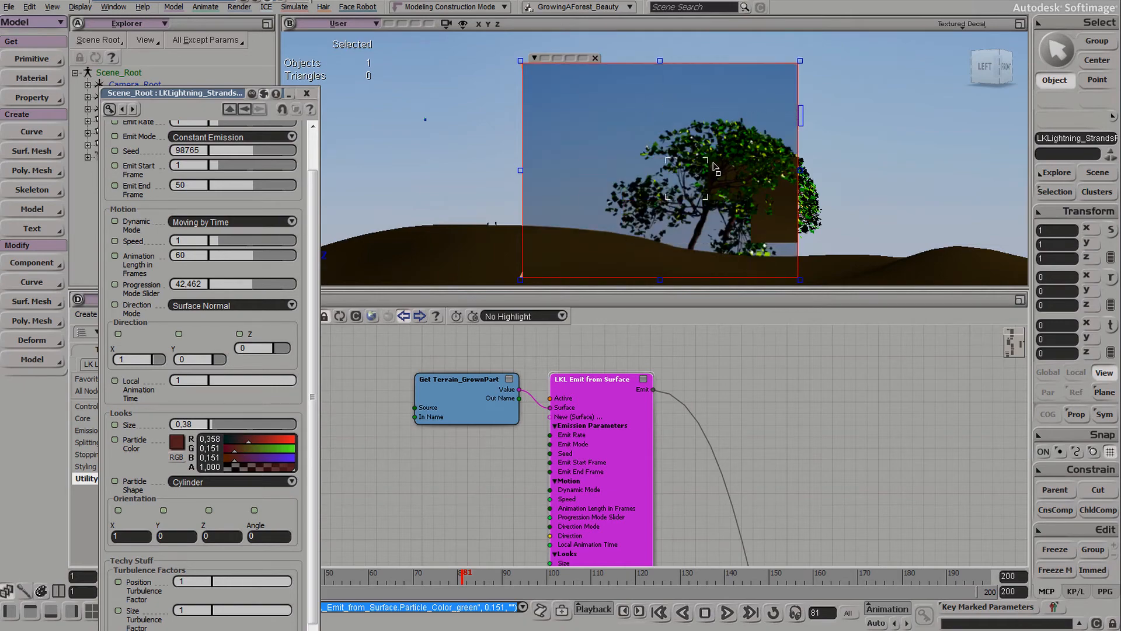
{"action": "left_click_drag", "start_coordinate": [719, 128], "coordinate": [747, 130]}
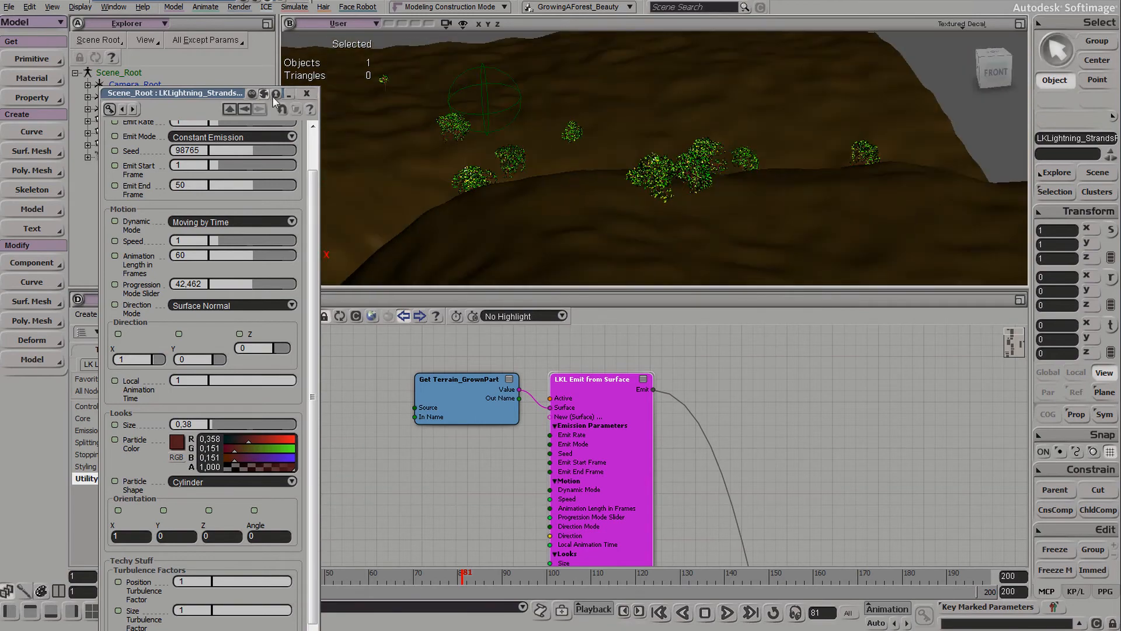
{"action": "left_click", "coordinate": [306, 94]}
{"action": "left_click_drag", "start_coordinate": [765, 170], "coordinate": [683, 177]}
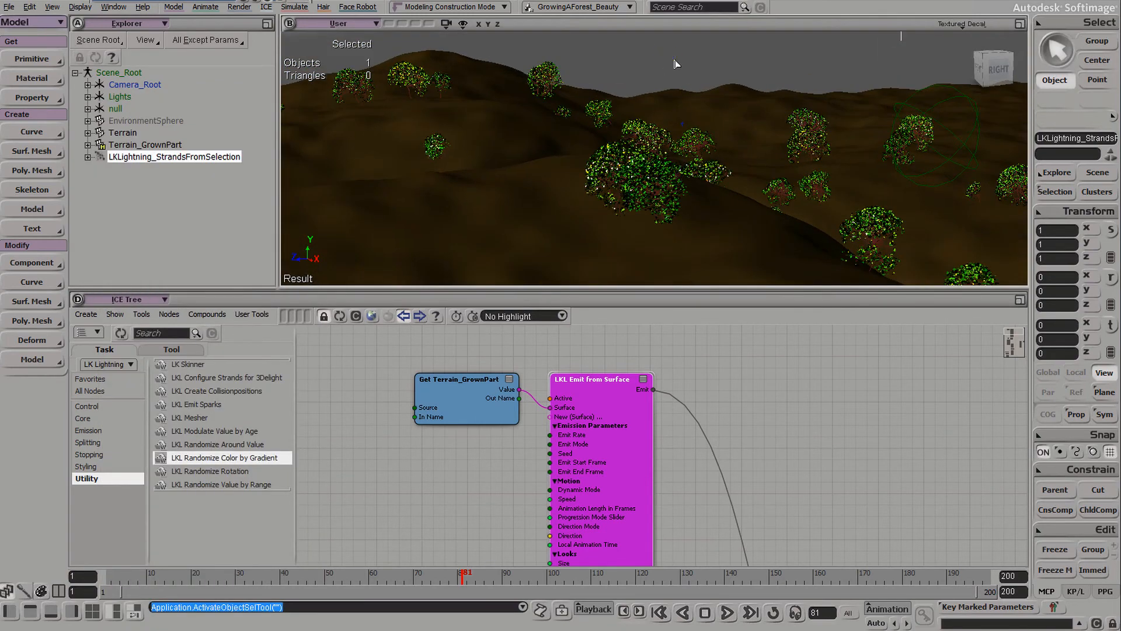
Step: Examine the trees from several angles together with the emitter's properties and the LKL Direction Controller in the ICE tree
{"action": "left_click", "coordinate": [713, 67]}
{"action": "key", "text": "s"}
{"action": "middle_click_drag", "start_coordinate": [656, 183], "coordinate": [649, 174]}
{"action": "right_click_drag", "start_coordinate": [640, 194], "coordinate": [665, 207]}
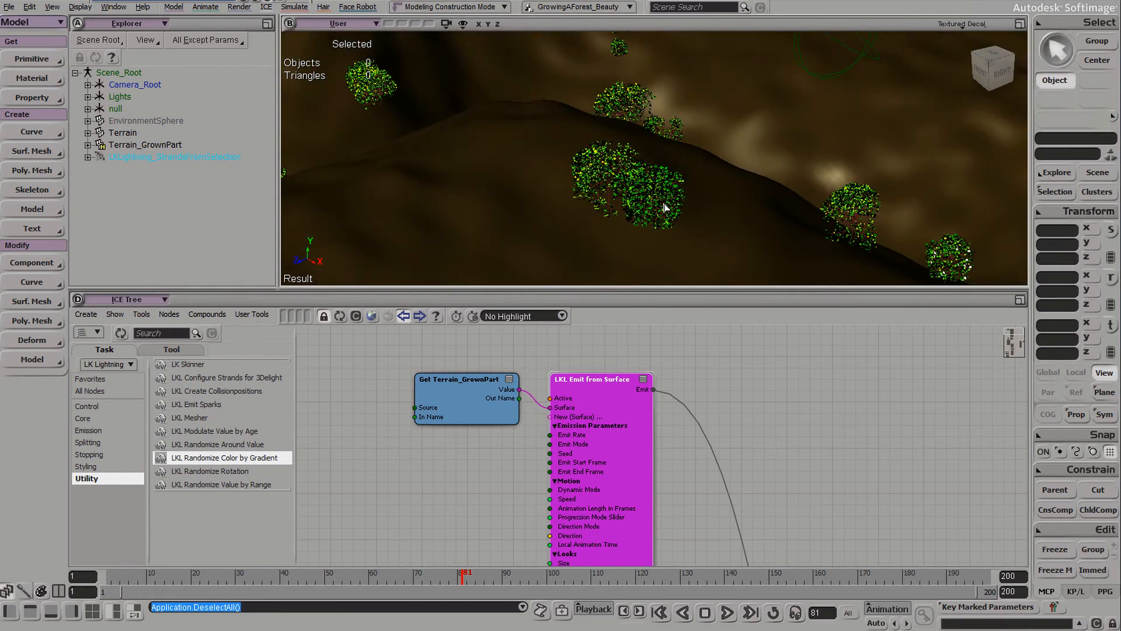
{"action": "key", "text": "s"}
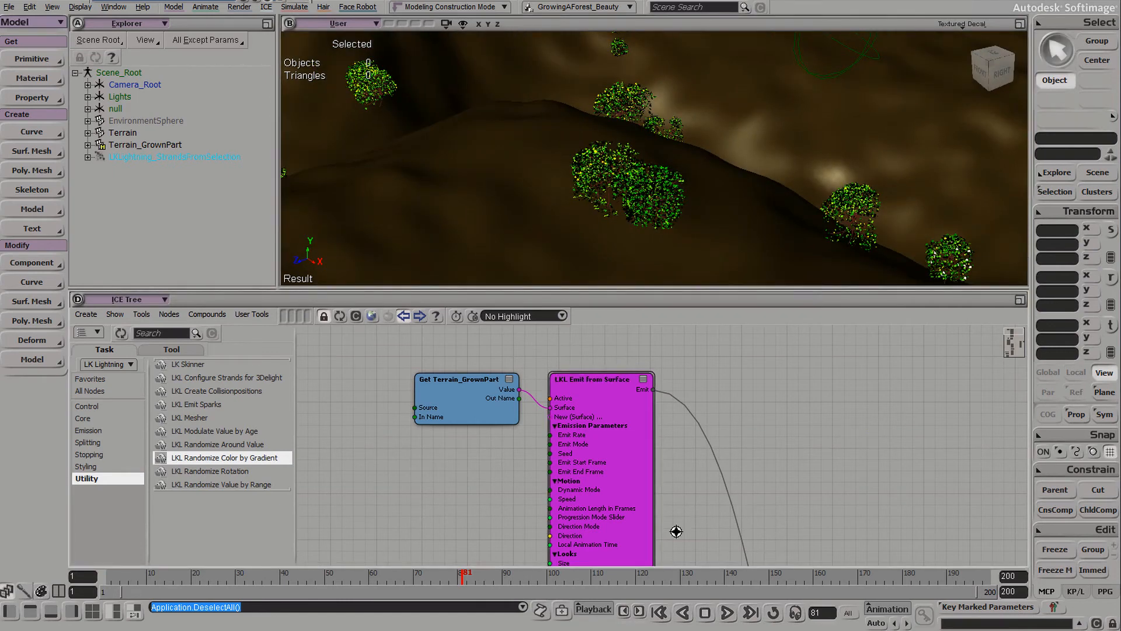
{"action": "left_click_drag", "start_coordinate": [675, 531], "coordinate": [697, 371]}
{"action": "double_click", "coordinate": [619, 446]}
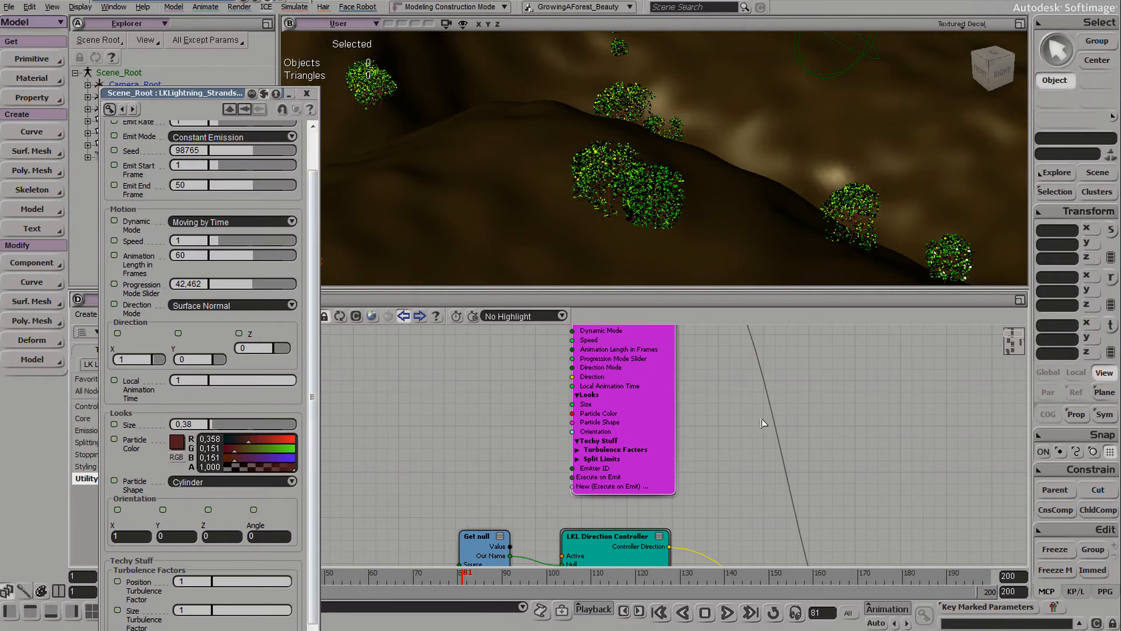
{"action": "key", "text": "s"}
{"action": "left_click_drag", "start_coordinate": [699, 516], "coordinate": [684, 293]}
{"action": "left_click", "coordinate": [307, 93]}
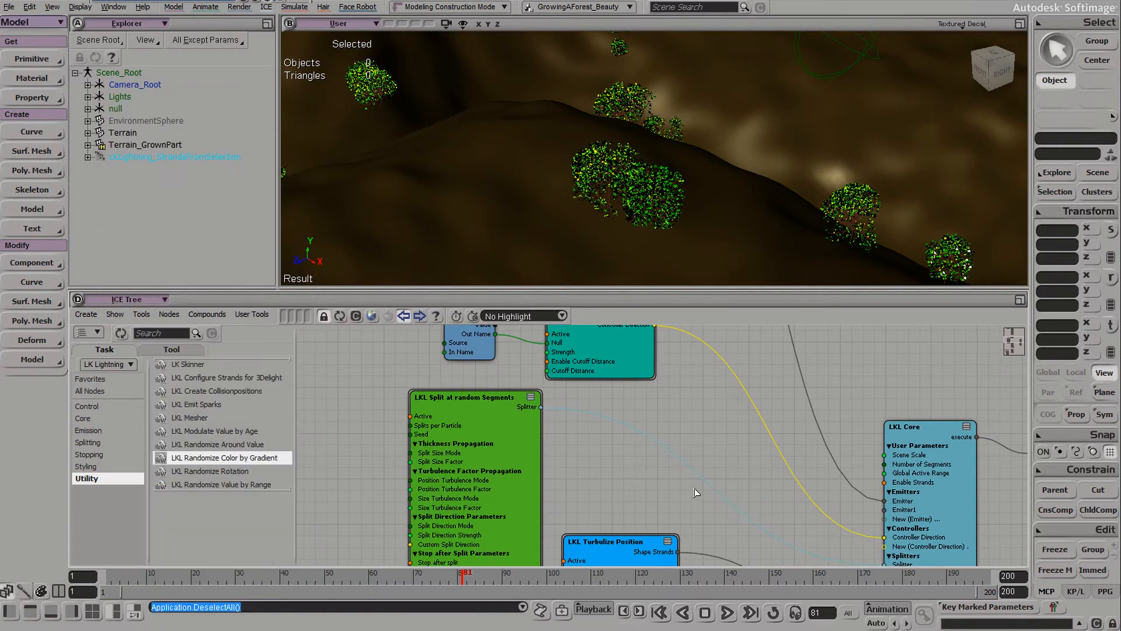
{"action": "key", "text": "s"}
{"action": "left_click_drag", "start_coordinate": [690, 478], "coordinate": [658, 546]}
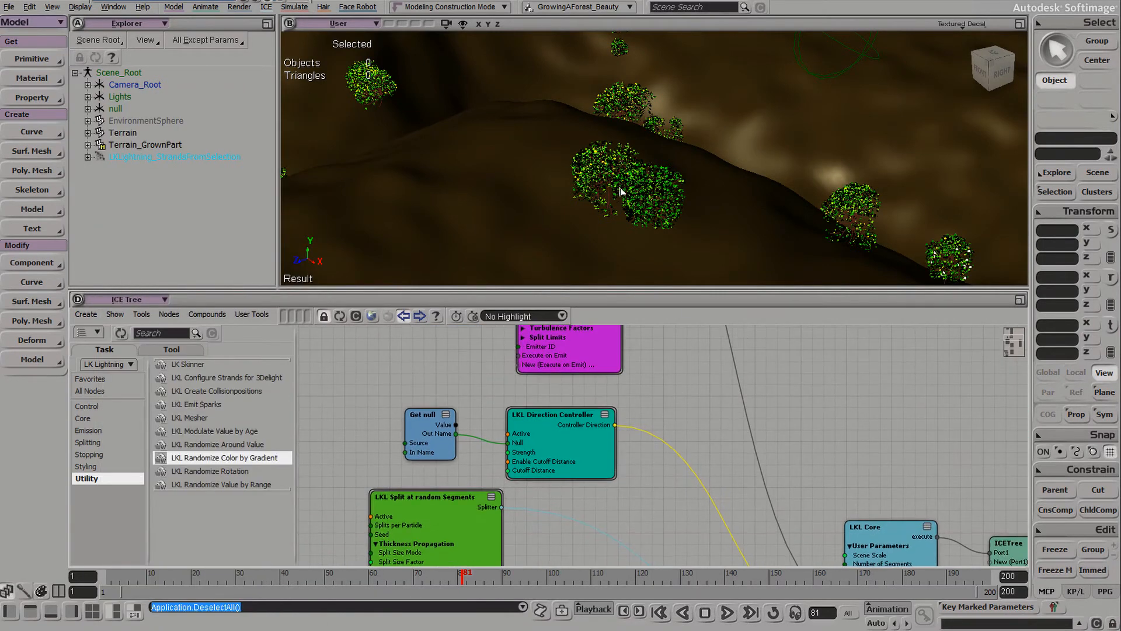
{"action": "key", "text": "s"}
{"action": "right_click_drag", "start_coordinate": [715, 198], "coordinate": [876, 180]}
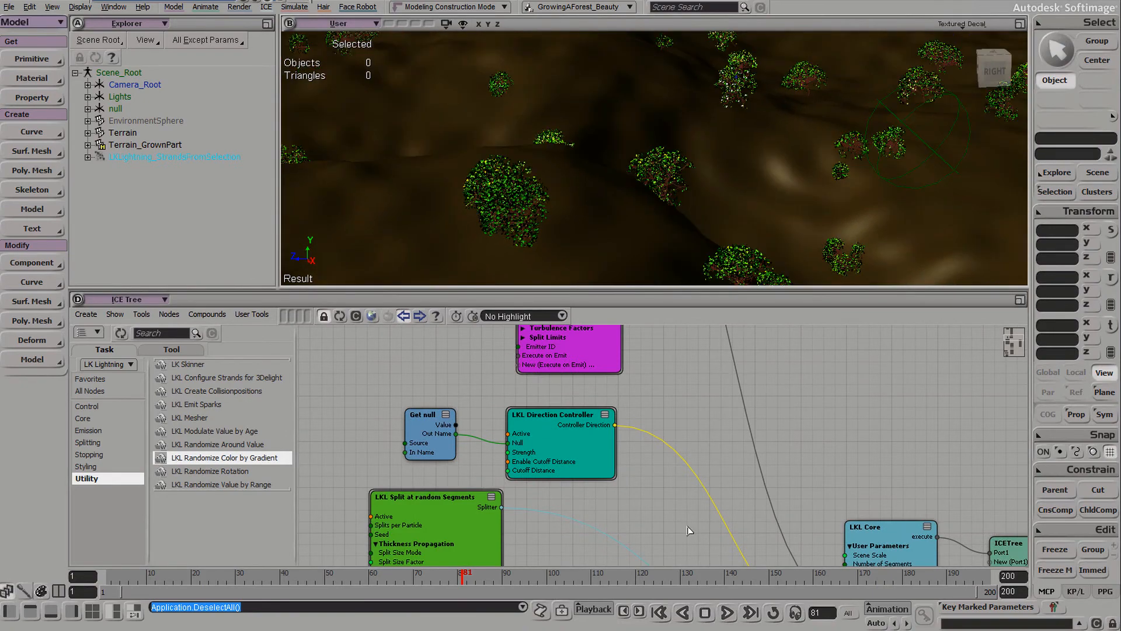
Step: At frame 71, select the null that drives the growth direction and rotate it to about -72.63 on X
{"action": "left_click", "coordinate": [420, 570]}
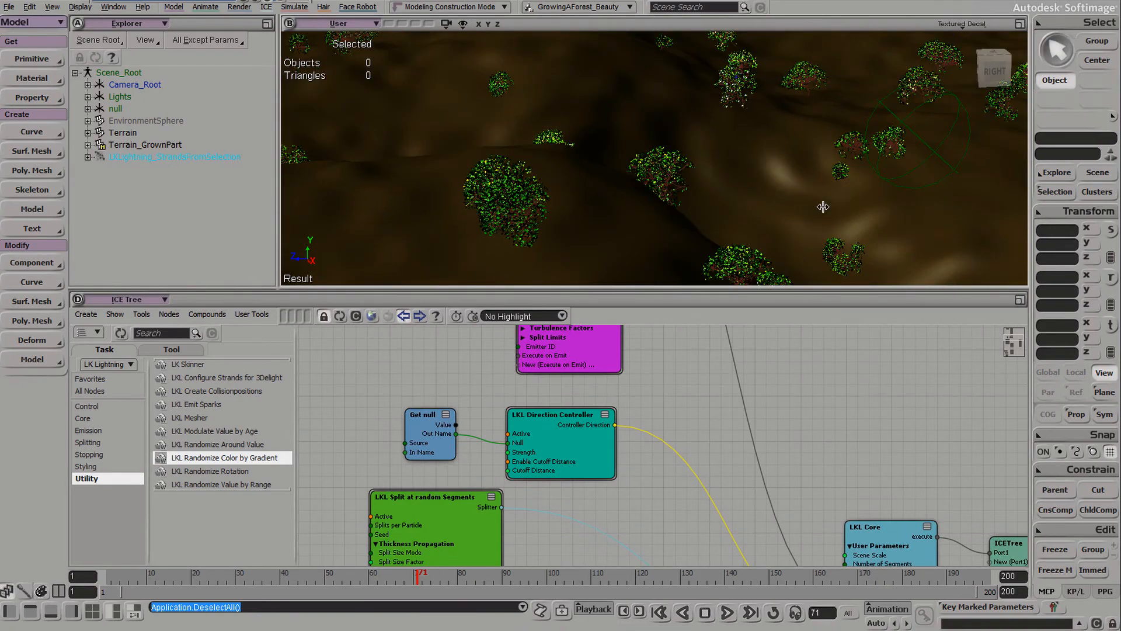
{"action": "left_click", "coordinate": [951, 102]}
{"action": "key", "text": "c"}
{"action": "key", "text": "s"}
{"action": "right_click_drag", "start_coordinate": [864, 140], "coordinate": [854, 122]}
{"action": "left_click_drag", "start_coordinate": [978, 155], "coordinate": [957, 186]}
Step: Go to frame 23 and examine the leaf particles on the young trees up close, selecting LKLightning_StrandsFromSelection
{"action": "mouse_move", "coordinate": [207, 578]}
{"action": "left_mouse_down"}
{"action": "mouse_move", "coordinate": [127, 571]}
{"action": "mouse_move", "coordinate": [411, 573]}
{"action": "mouse_move", "coordinate": [206, 573]}
{"action": "left_mouse_up"}
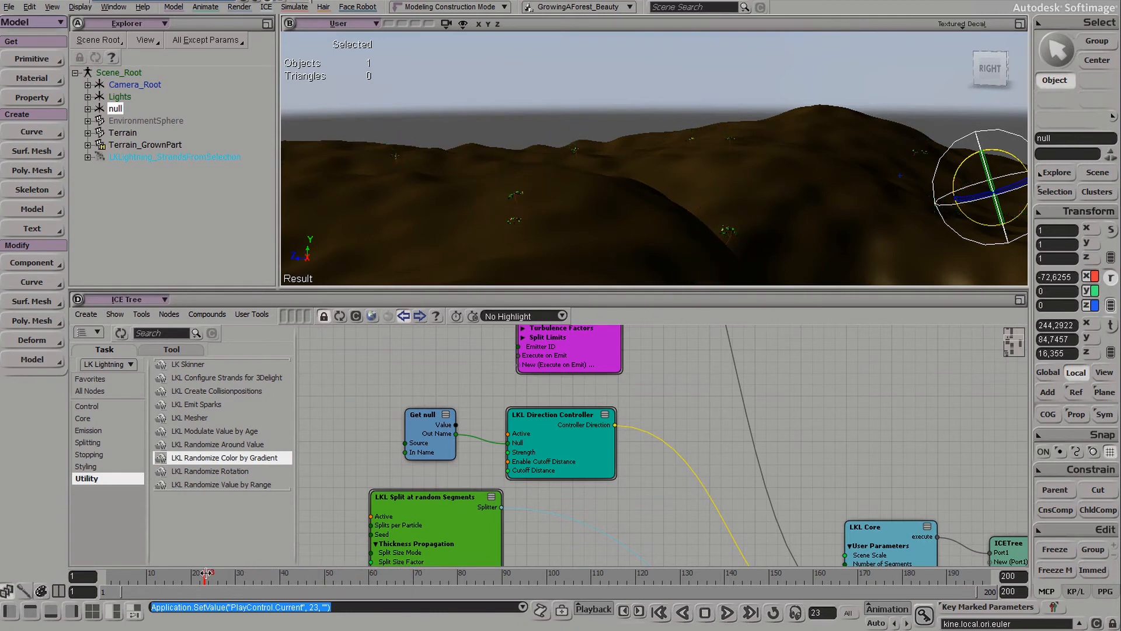
{"action": "key", "text": "s"}
{"action": "middle_click_drag", "start_coordinate": [543, 188], "coordinate": [482, 260]}
{"action": "left_click_drag", "start_coordinate": [482, 259], "coordinate": [533, 142]}
{"action": "middle_click_drag", "start_coordinate": [533, 143], "coordinate": [382, 276]}
{"action": "middle_click_drag", "start_coordinate": [420, 208], "coordinate": [517, 168]}
{"action": "mouse_move", "coordinate": [516, 169]}
{"action": "right_mouse_down"}
{"action": "mouse_move", "coordinate": [529, 162]}
{"action": "mouse_move", "coordinate": [527, 180]}
{"action": "right_mouse_up"}
{"action": "key", "text": "space"}
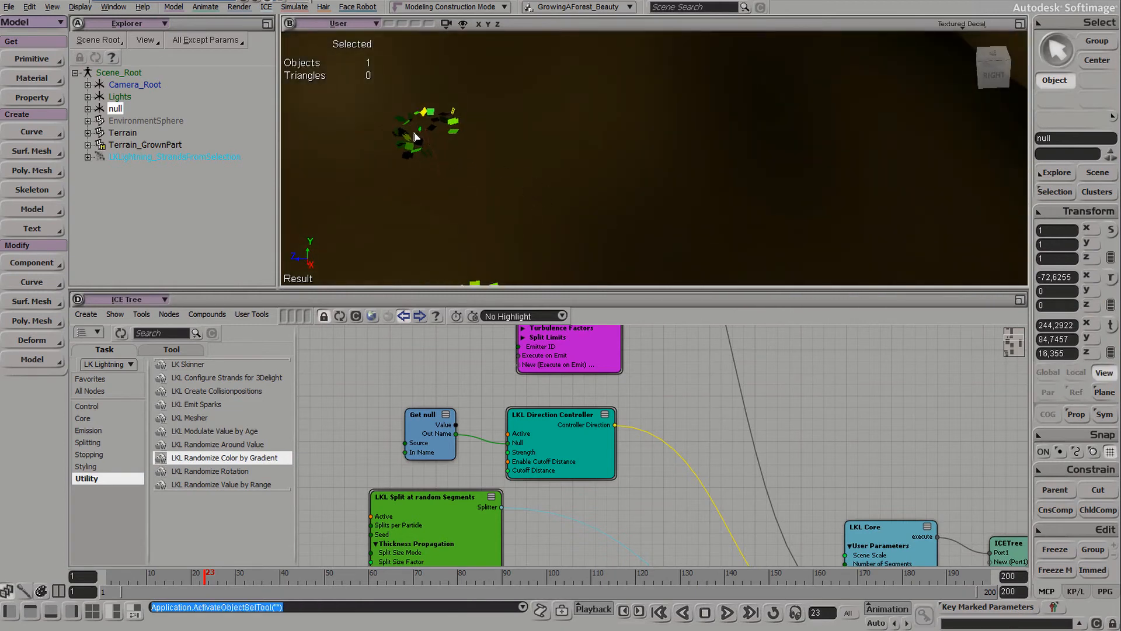
{"action": "left_click", "coordinate": [412, 134]}
{"action": "left_click", "coordinate": [428, 140]}
{"action": "key", "text": "s"}
{"action": "left_click_drag", "start_coordinate": [425, 165], "coordinate": [528, 173]}
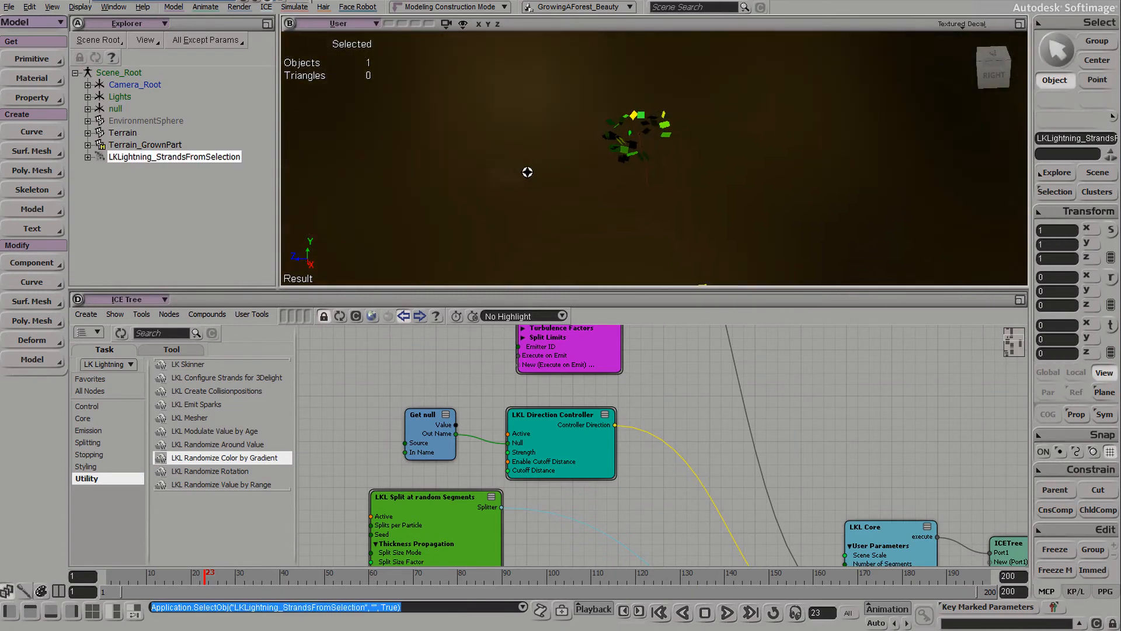
{"action": "right_click_drag", "start_coordinate": [527, 173], "coordinate": [561, 170]}
{"action": "middle_click_drag", "start_coordinate": [561, 170], "coordinate": [864, 153]}
{"action": "right_click_drag", "start_coordinate": [864, 153], "coordinate": [851, 149]}
{"action": "right_click_drag", "start_coordinate": [952, 231], "coordinate": [759, 263]}
Step: Open LKL Create Filler Particles and, at frame 76, keyframe spread size 1.905, spread variance 1.769 and spread along velocity 1.156
{"action": "left_click_drag", "start_coordinate": [822, 503], "coordinate": [800, 356]}
{"action": "mouse_move", "coordinate": [833, 538]}
{"action": "left_mouse_down"}
{"action": "mouse_move", "coordinate": [818, 461]}
{"action": "mouse_move", "coordinate": [834, 344]}
{"action": "left_mouse_up"}
{"action": "left_click_drag", "start_coordinate": [797, 508], "coordinate": [818, 427]}
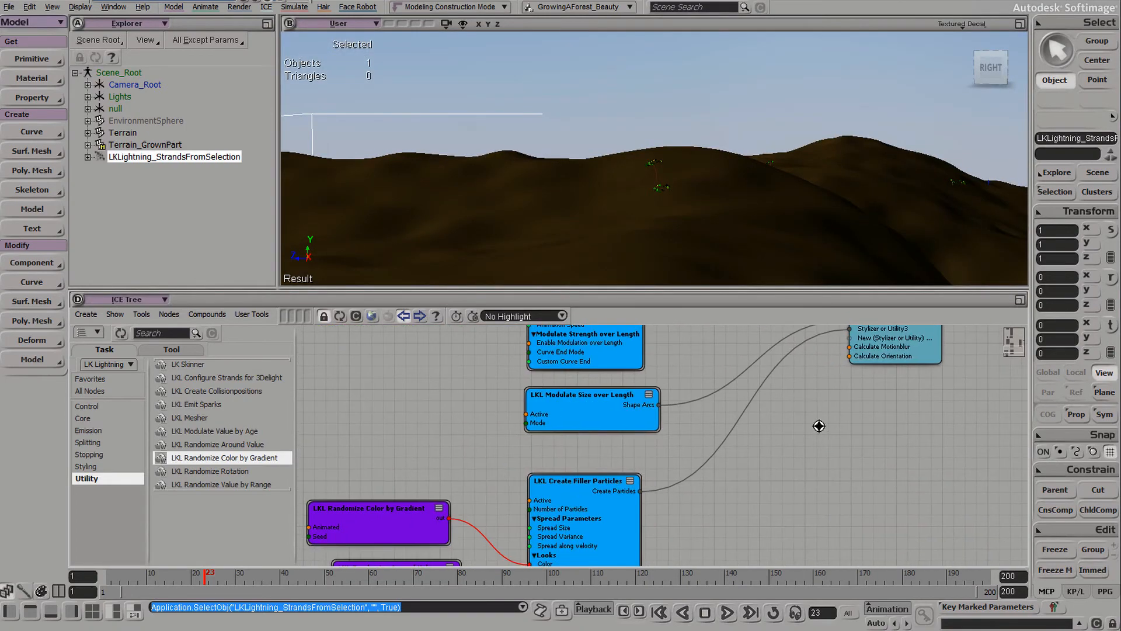
{"action": "mouse_move", "coordinate": [686, 474]}
{"action": "left_mouse_down"}
{"action": "mouse_move", "coordinate": [713, 408]}
{"action": "mouse_move", "coordinate": [737, 405]}
{"action": "left_mouse_up"}
{"action": "left_click_drag", "start_coordinate": [662, 478], "coordinate": [702, 486]}
{"action": "double_click", "coordinate": [701, 487]}
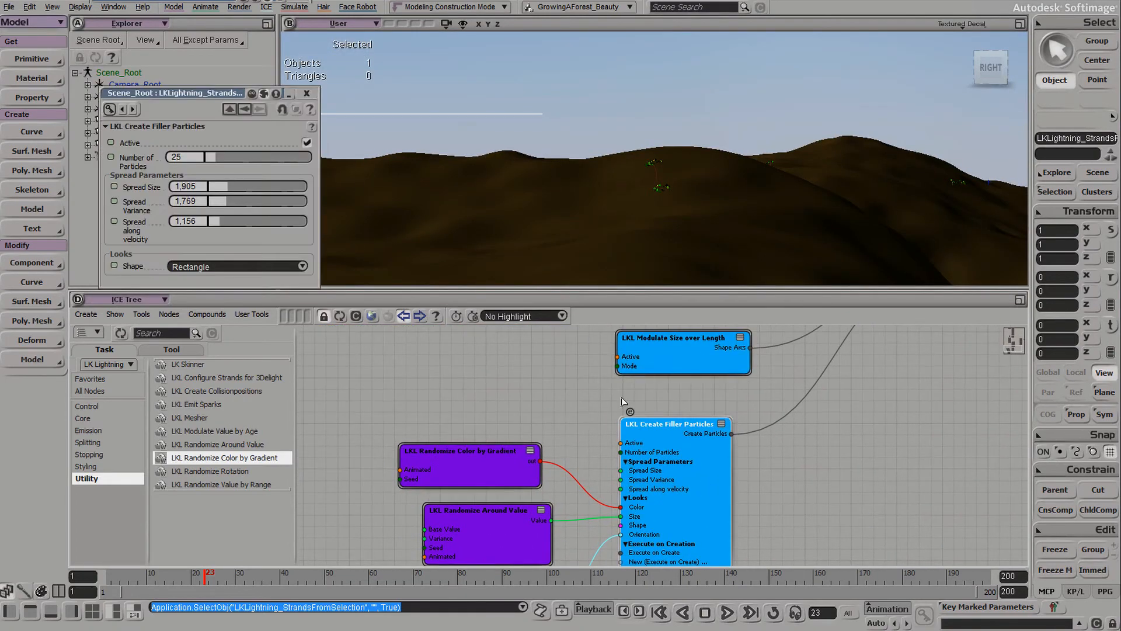
{"action": "right_click_drag", "start_coordinate": [673, 184], "coordinate": [659, 214]}
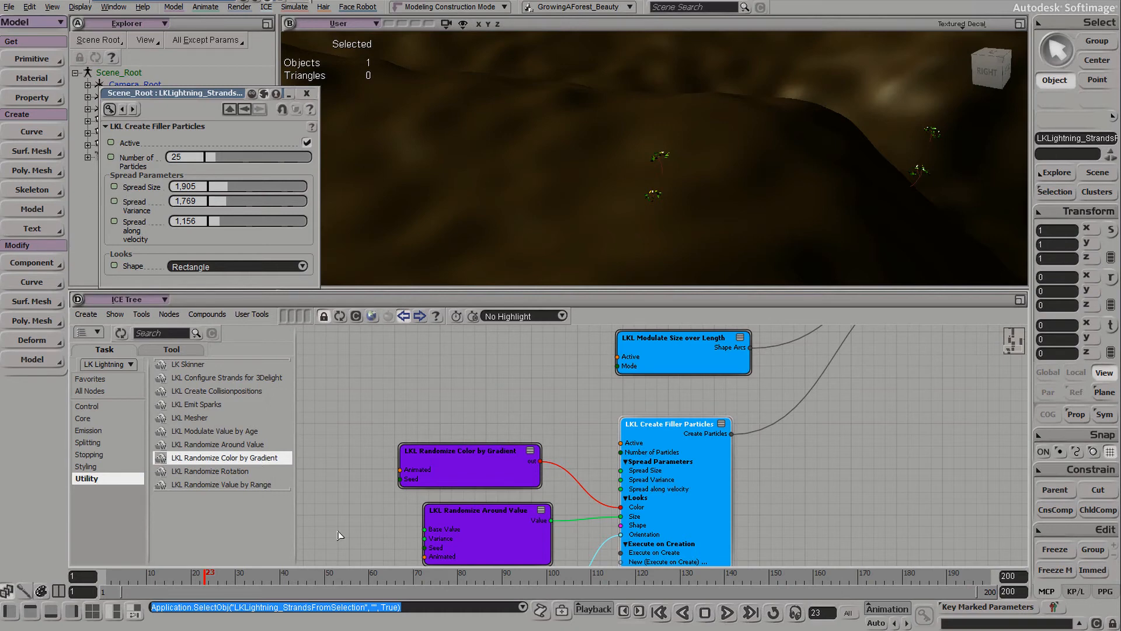
{"action": "left_click_drag", "start_coordinate": [404, 575], "coordinate": [443, 576]}
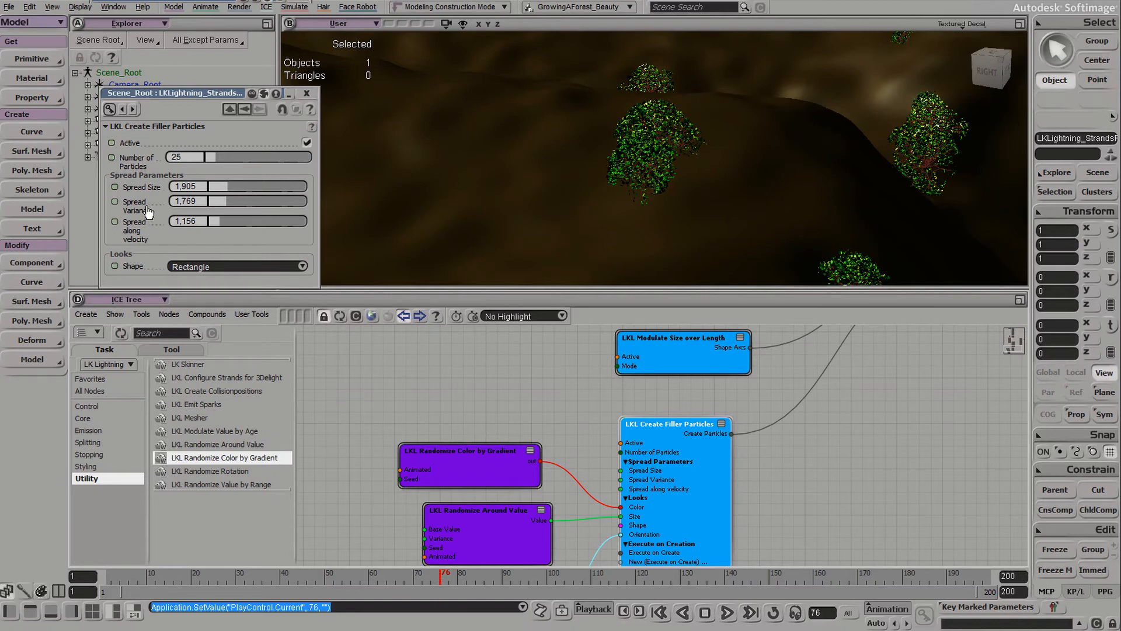
{"action": "left_click", "coordinate": [115, 187]}
{"action": "left_click", "coordinate": [115, 202]}
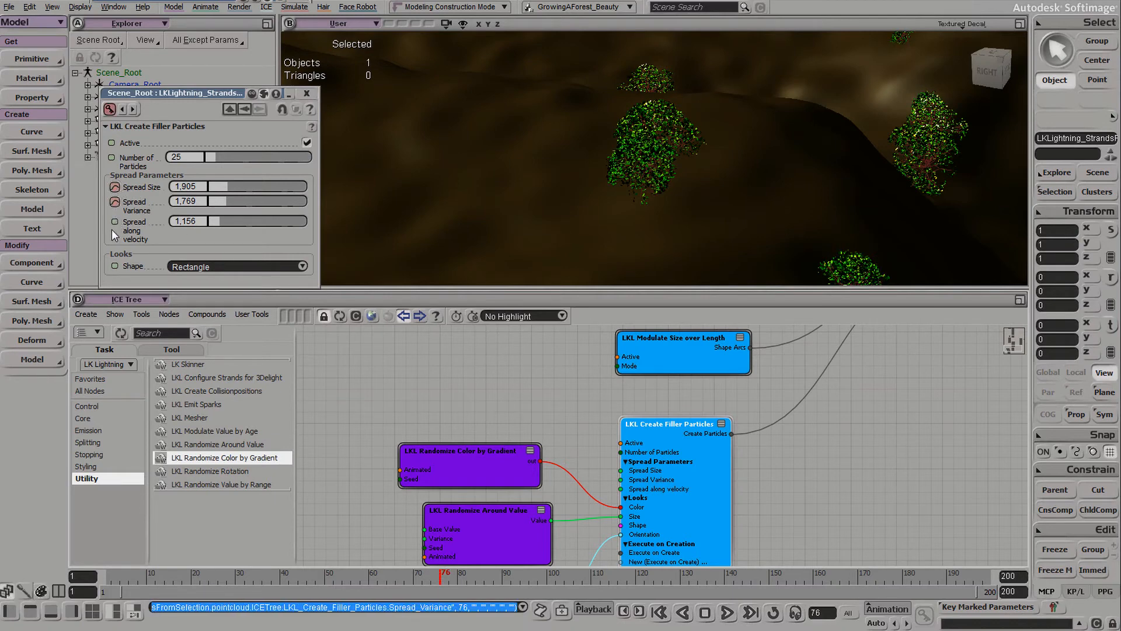
{"action": "left_click", "coordinate": [114, 222]}
{"action": "right_click_drag", "start_coordinate": [587, 194], "coordinate": [696, 185]}
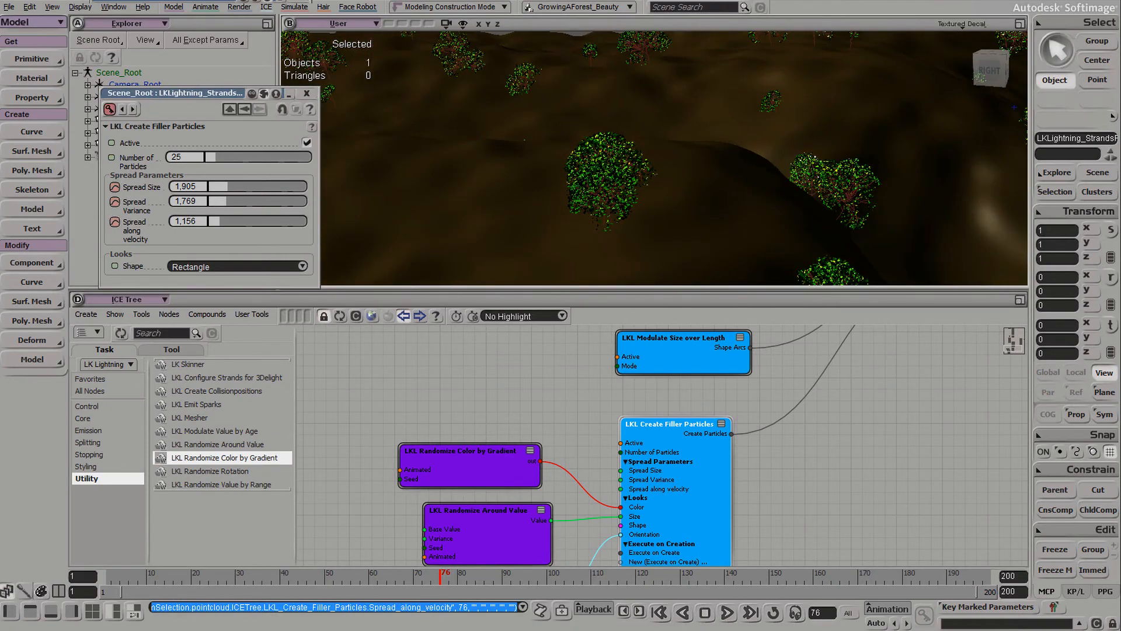
Step: At frame 1, set spread size, spread variance and spread along velocity to 0 and keyframe all three
{"action": "left_click", "coordinate": [105, 572]}
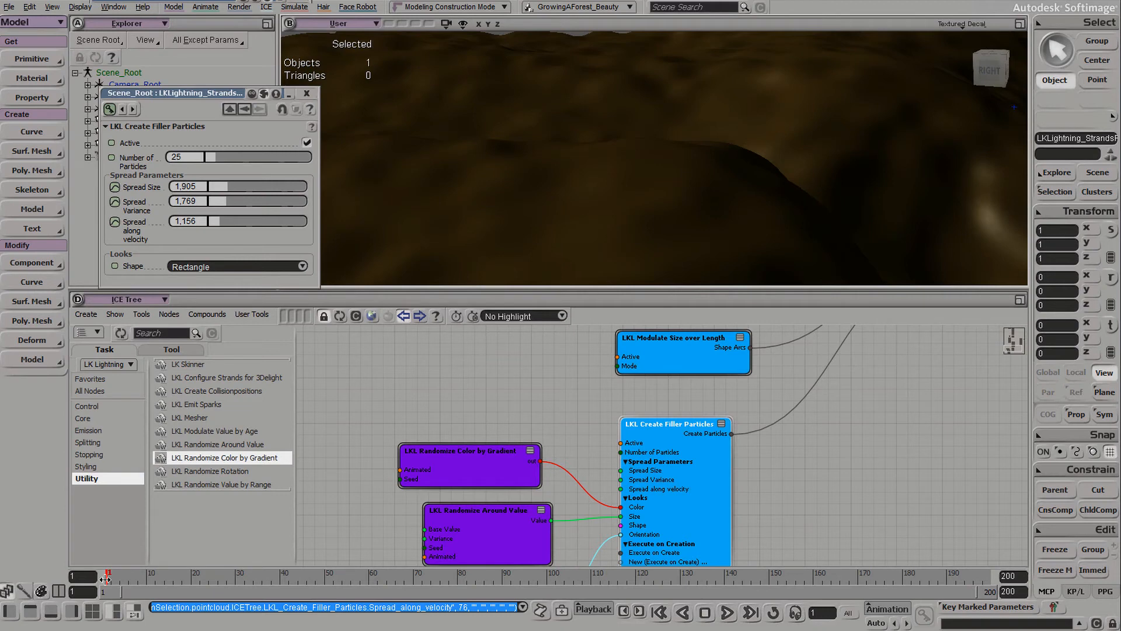
{"action": "left_click", "coordinate": [193, 186]}
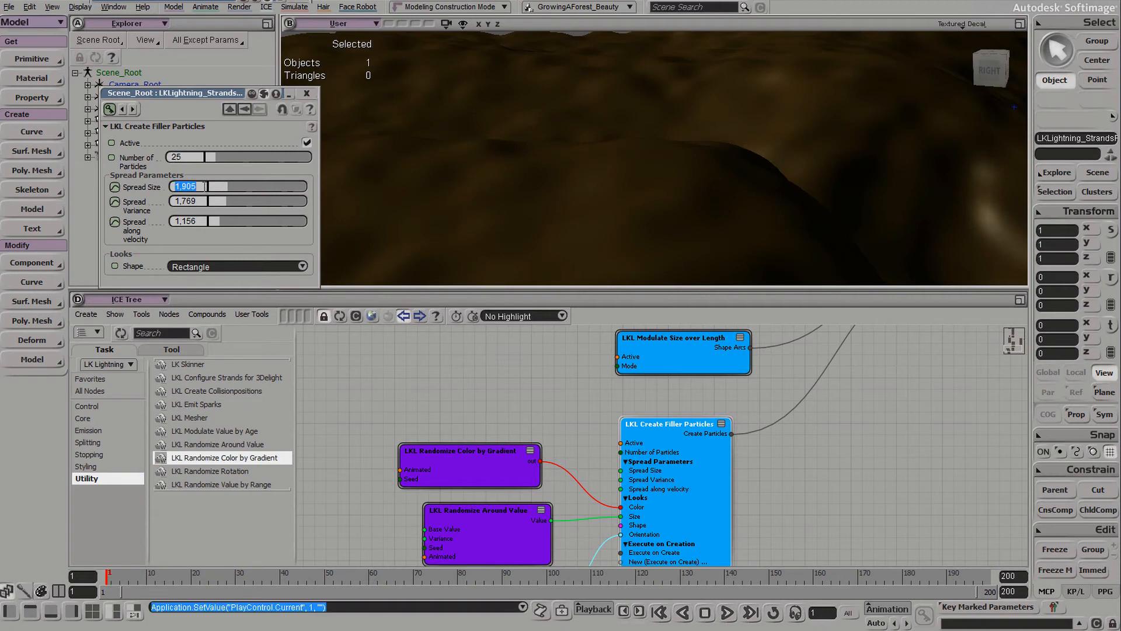
{"action": "type", "text": "0"}
{"action": "key", "text": "Tab"}
{"action": "type", "text": "0"}
{"action": "key", "text": "Tab"}
{"action": "type", "text": "0"}
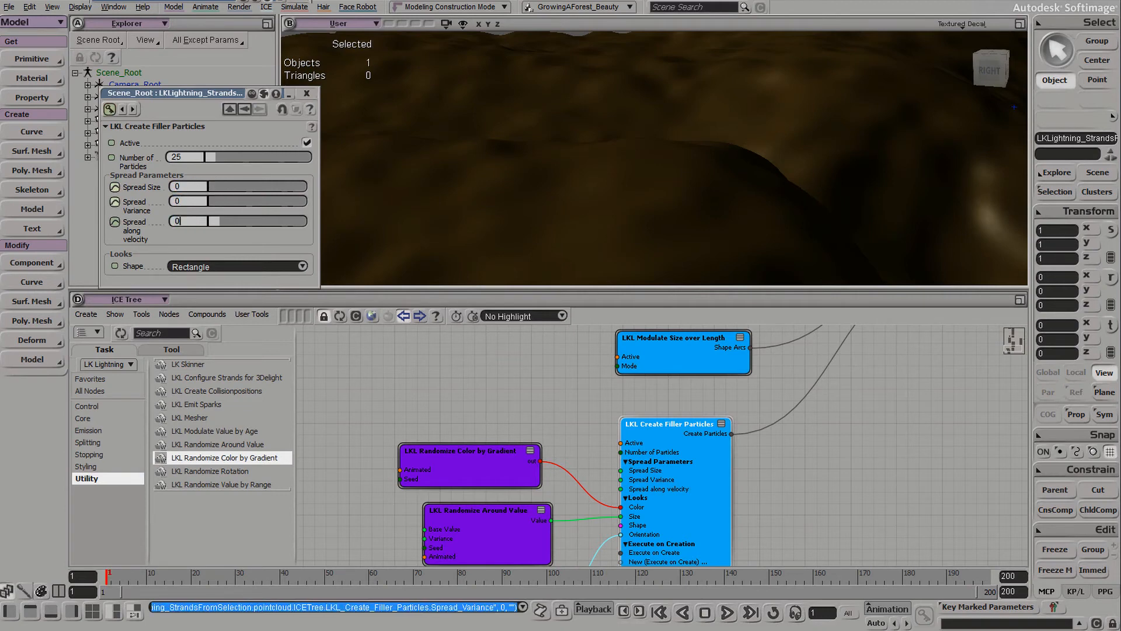
{"action": "key", "text": "Return"}
{"action": "left_click", "coordinate": [114, 187]}
{"action": "left_click", "coordinate": [114, 201]}
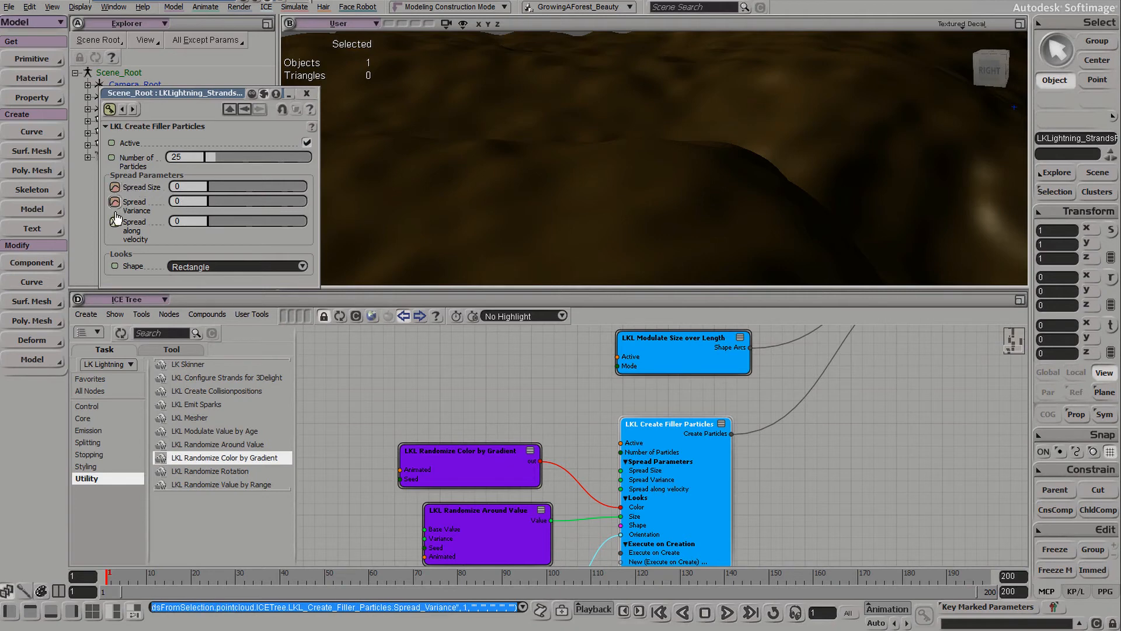
{"action": "left_click", "coordinate": [114, 222]}
Step: Scrub the animation from the start to frame 105 and examine how the leaf spread grows with the trees
{"action": "left_click_drag", "start_coordinate": [618, 251], "coordinate": [663, 158]}
{"action": "left_click_drag", "start_coordinate": [113, 574], "coordinate": [570, 579]}
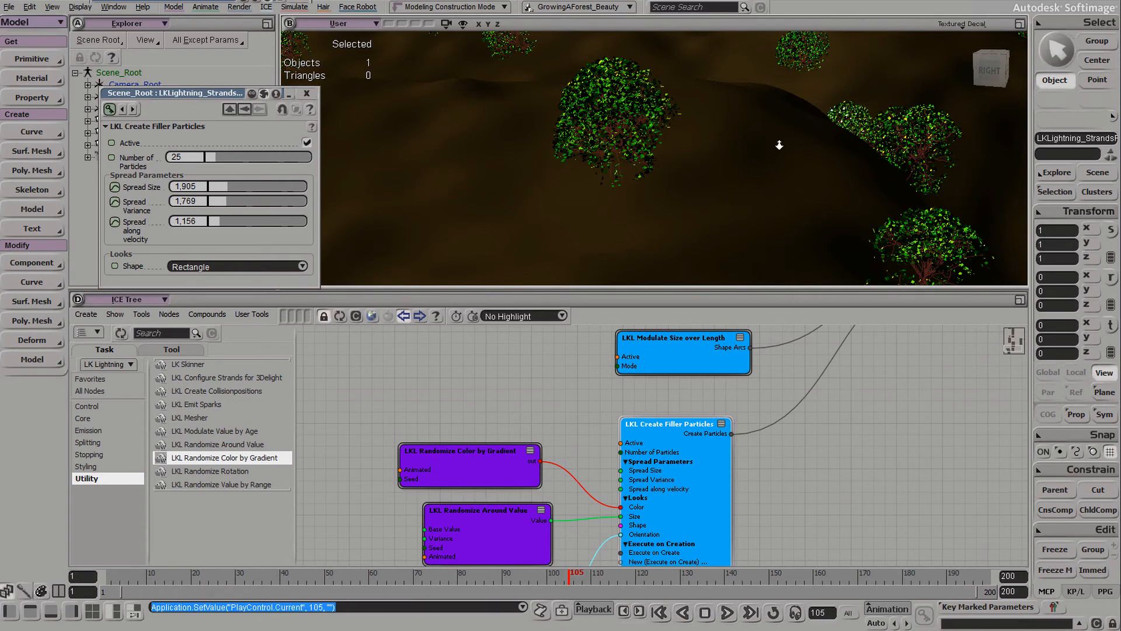
{"action": "middle_click_drag", "start_coordinate": [779, 146], "coordinate": [825, 137]}
{"action": "right_click_drag", "start_coordinate": [825, 136], "coordinate": [636, 87]}
{"action": "left_click", "coordinate": [703, 222]}
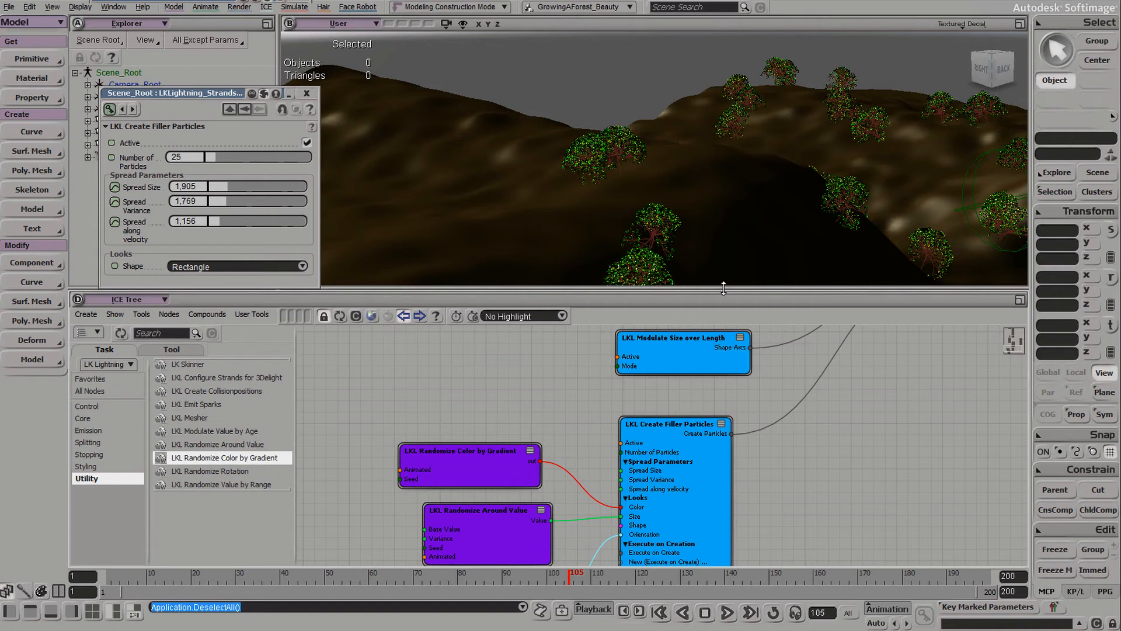
Step: Duplicate LKL Randomize Color by Gradient and connect the copy to the color of LKL Create Filler Particles
{"action": "middle_click_drag", "start_coordinate": [468, 474], "coordinate": [573, 490]}
{"action": "left_click_drag", "start_coordinate": [586, 476], "coordinate": [744, 521]}
{"action": "key", "text": "ctrl+d"}
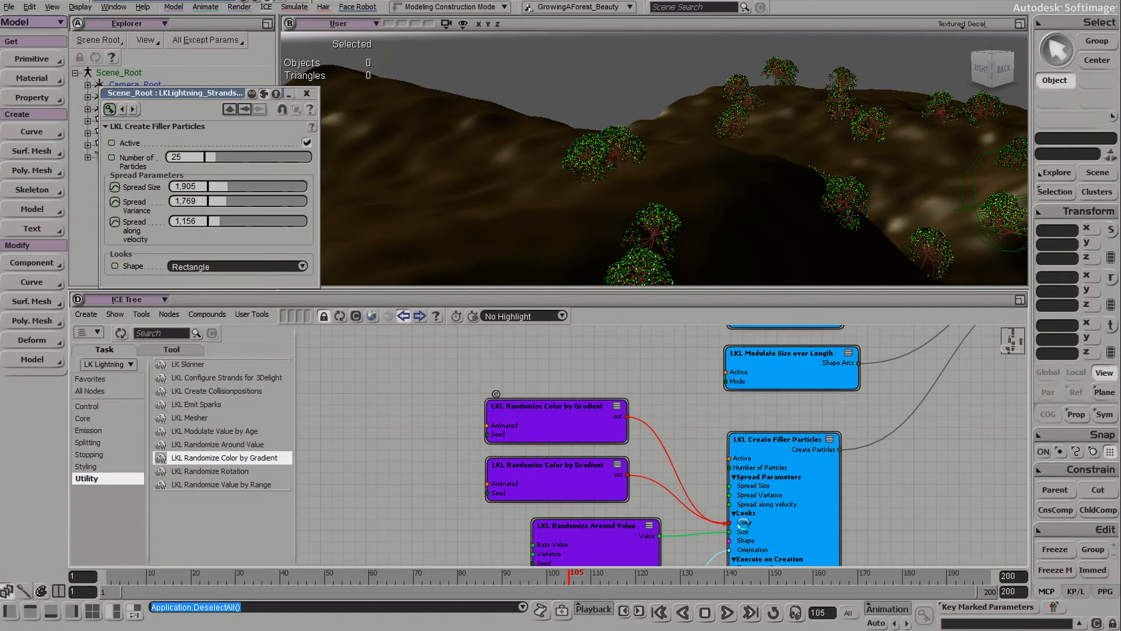
Step: Recolor the copied gradient's first marker dark reddish brown and its second marker R 0.539, G 0.194, B 0.004
{"action": "double_click", "coordinate": [580, 415]}
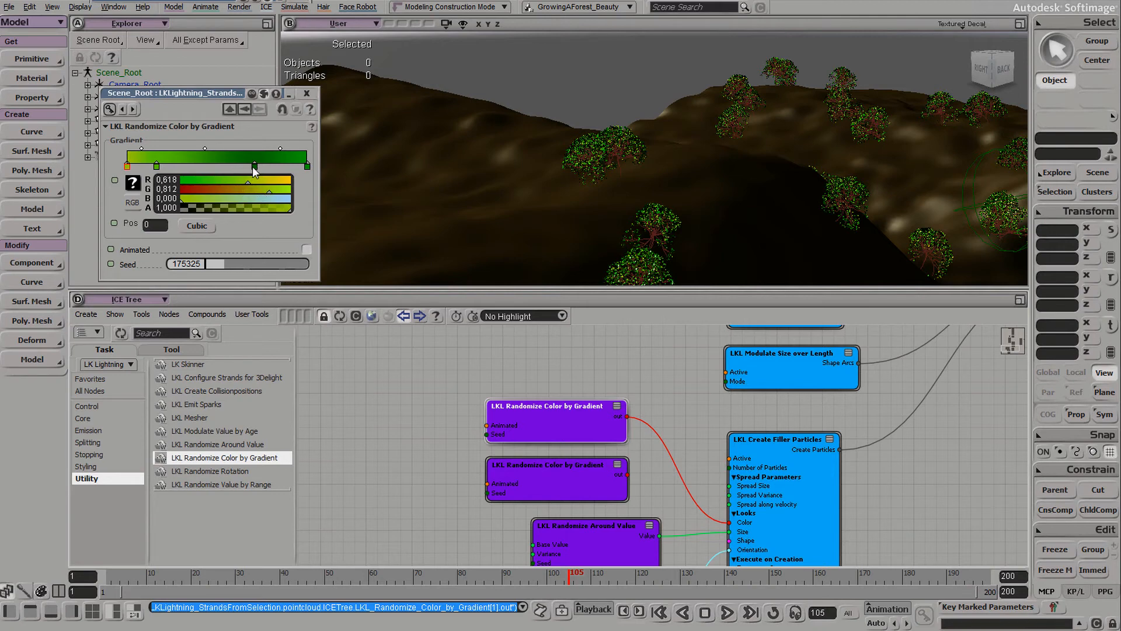
{"action": "left_click_drag", "start_coordinate": [224, 190], "coordinate": [201, 188]}
{"action": "left_click", "coordinate": [157, 167]}
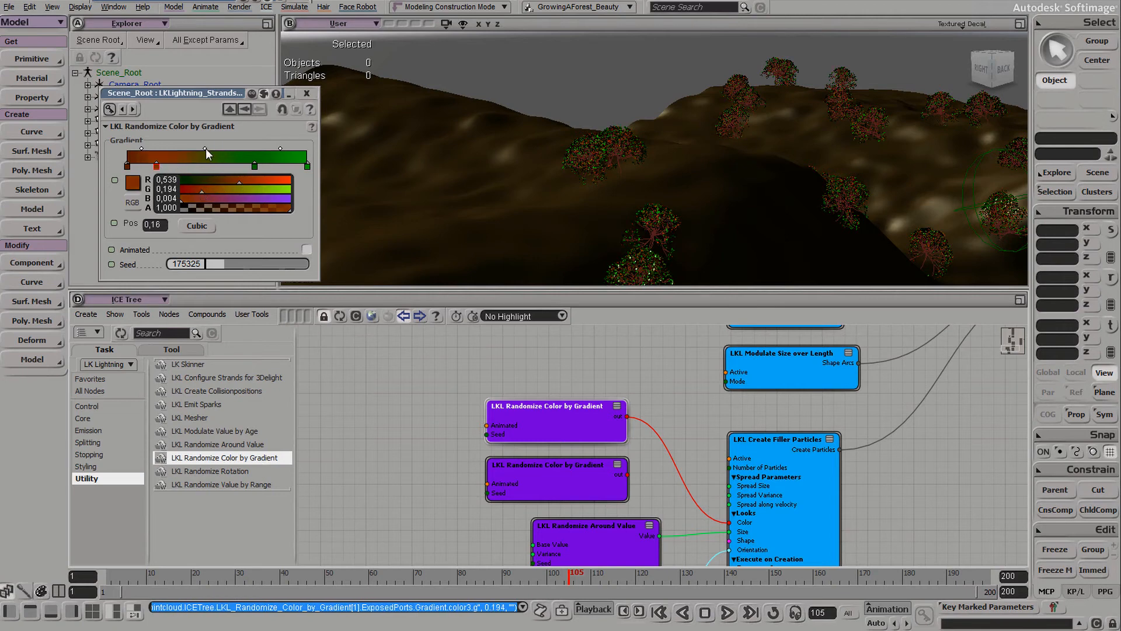
Step: Set the gradient's third marker to R 0.606, G 0.424, B 0.014 and its last marker to R 0.830, G 0.655, B 0.018
{"action": "left_click", "coordinate": [255, 167]}
{"action": "left_click_drag", "start_coordinate": [254, 180], "coordinate": [226, 191]}
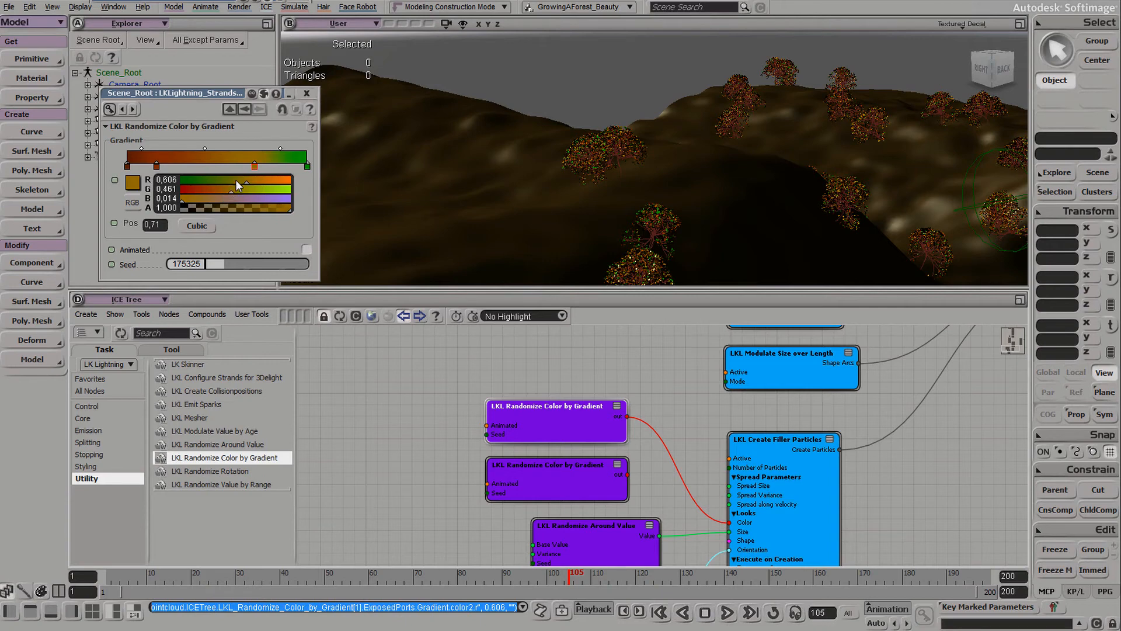
{"action": "left_click_drag", "start_coordinate": [229, 191], "coordinate": [227, 190]}
{"action": "left_click", "coordinate": [308, 166]}
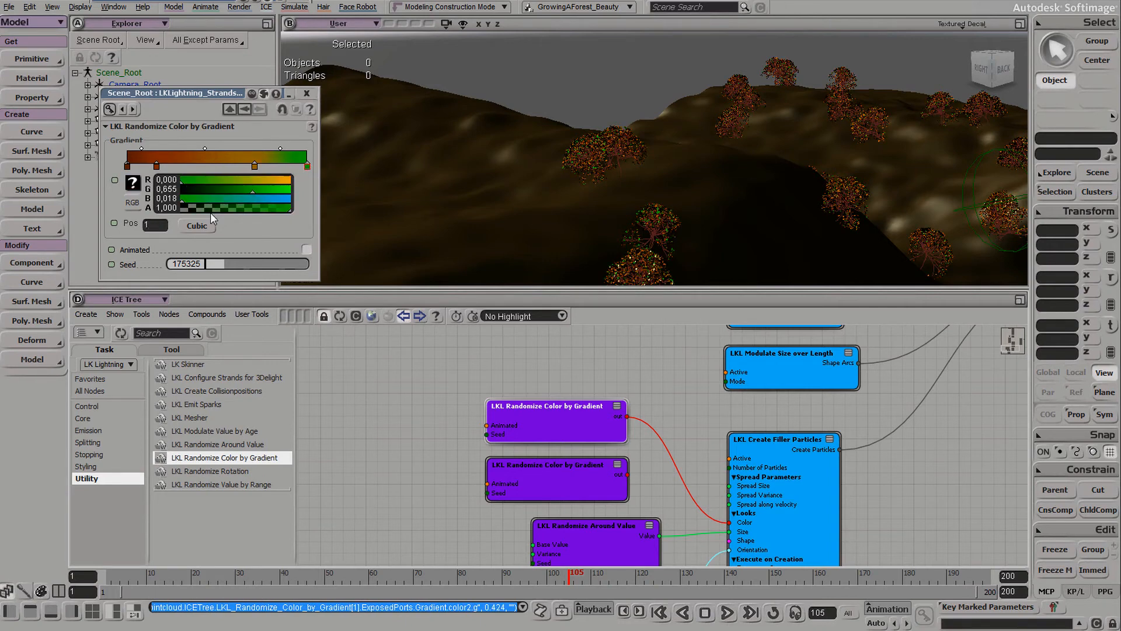
{"action": "left_click_drag", "start_coordinate": [257, 179], "coordinate": [270, 180]}
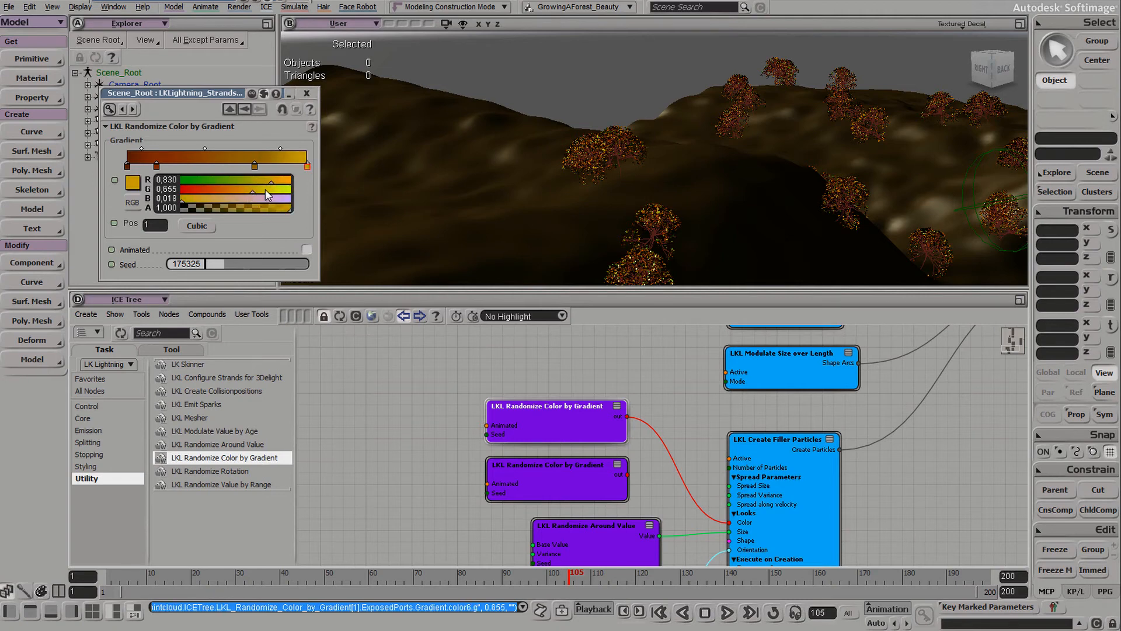
{"action": "left_click", "coordinate": [307, 94]}
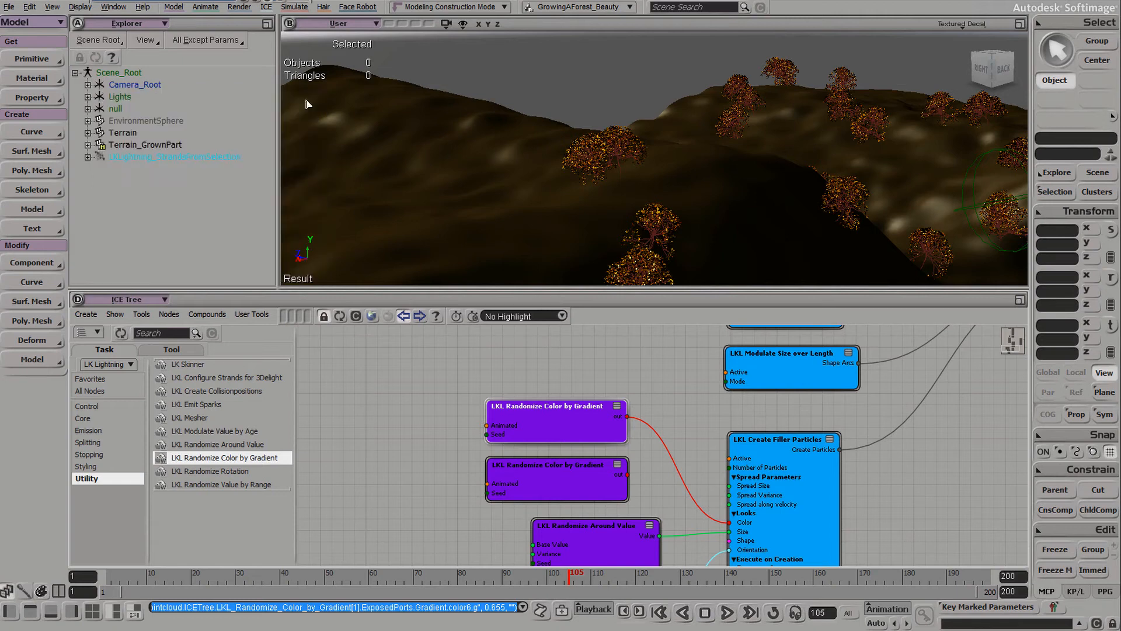
Step: Examine the autumn-colored trees across the terrain and leave only LKLightning_StrandsFromSelection selected
{"action": "key", "text": "s"}
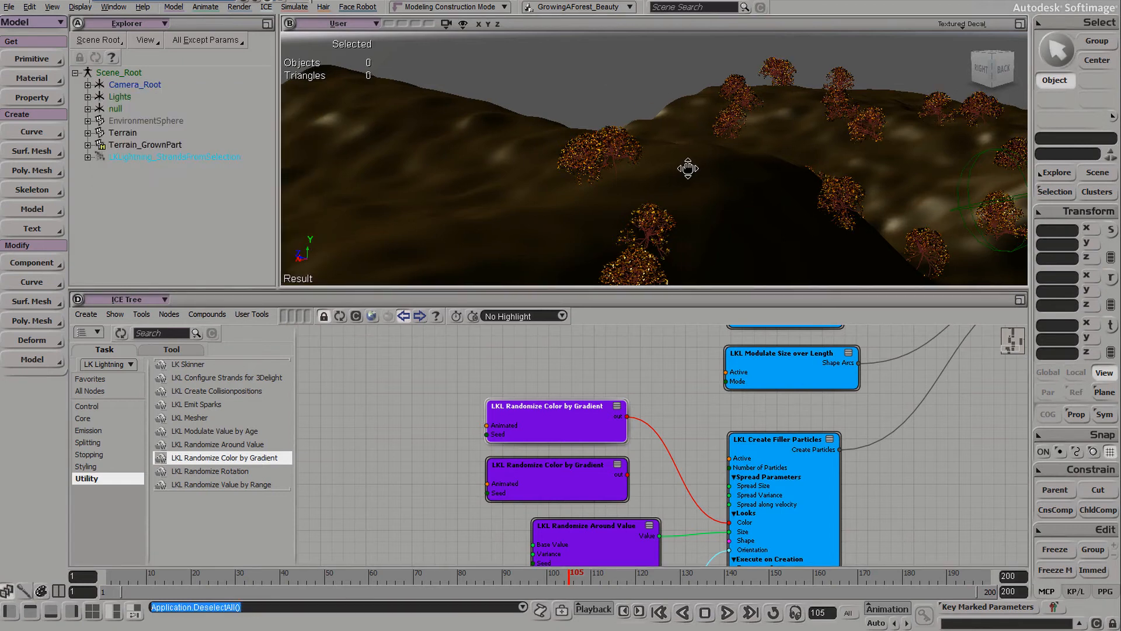
{"action": "left_click_drag", "start_coordinate": [688, 170], "coordinate": [663, 145]}
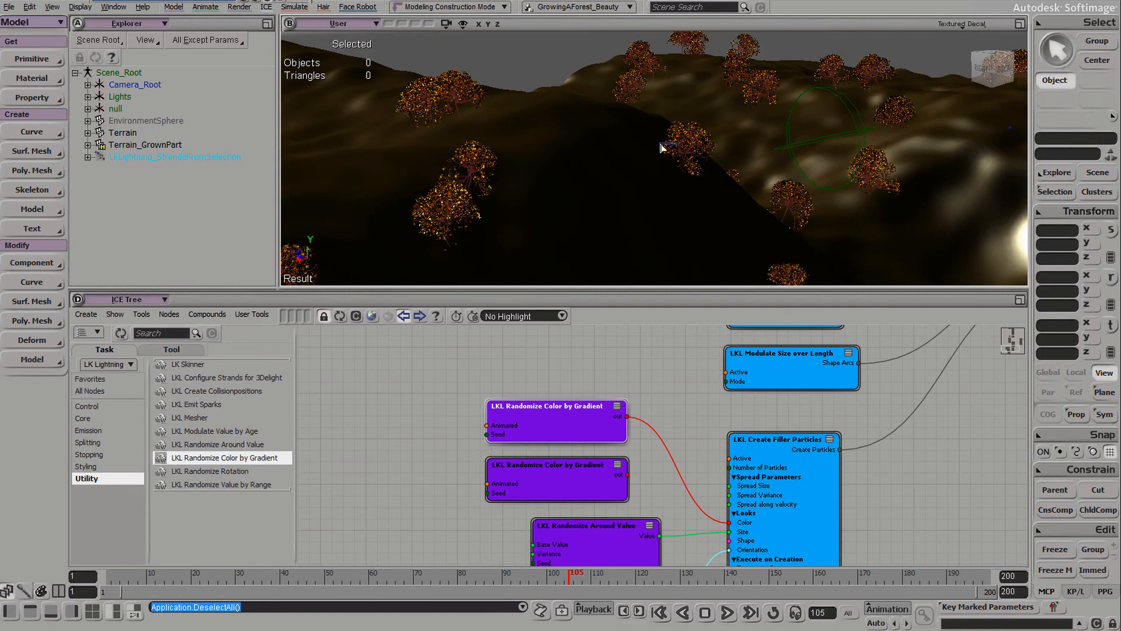
{"action": "left_click", "coordinate": [689, 247]}
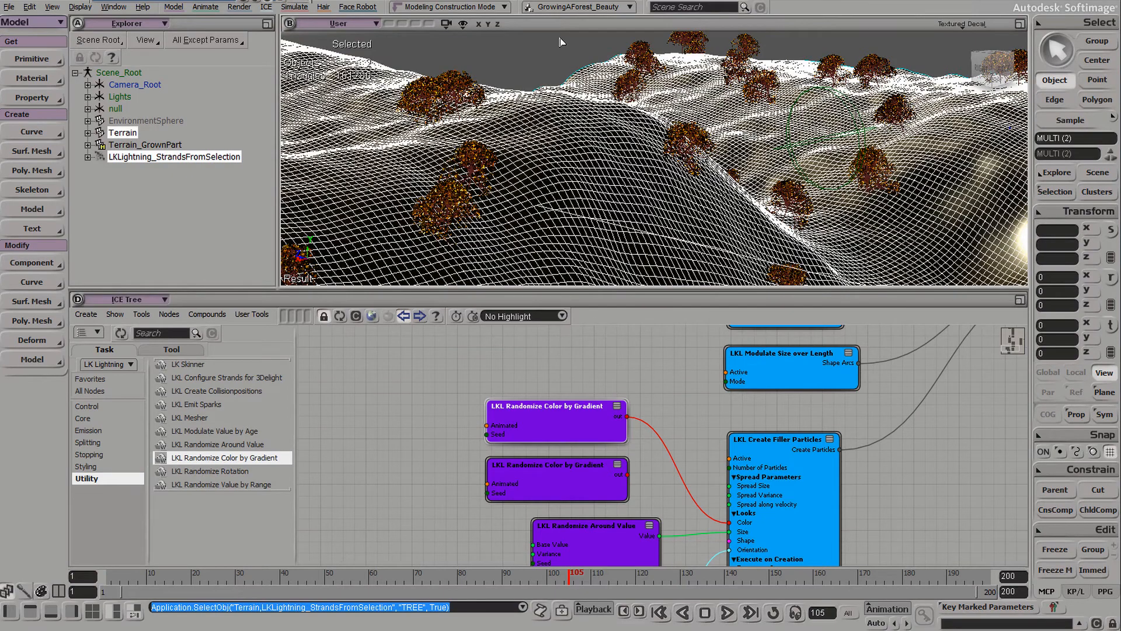
{"action": "key", "text": "ctrl"}
{"action": "left_click", "coordinate": [689, 247], "text": "ctrl+shift"}
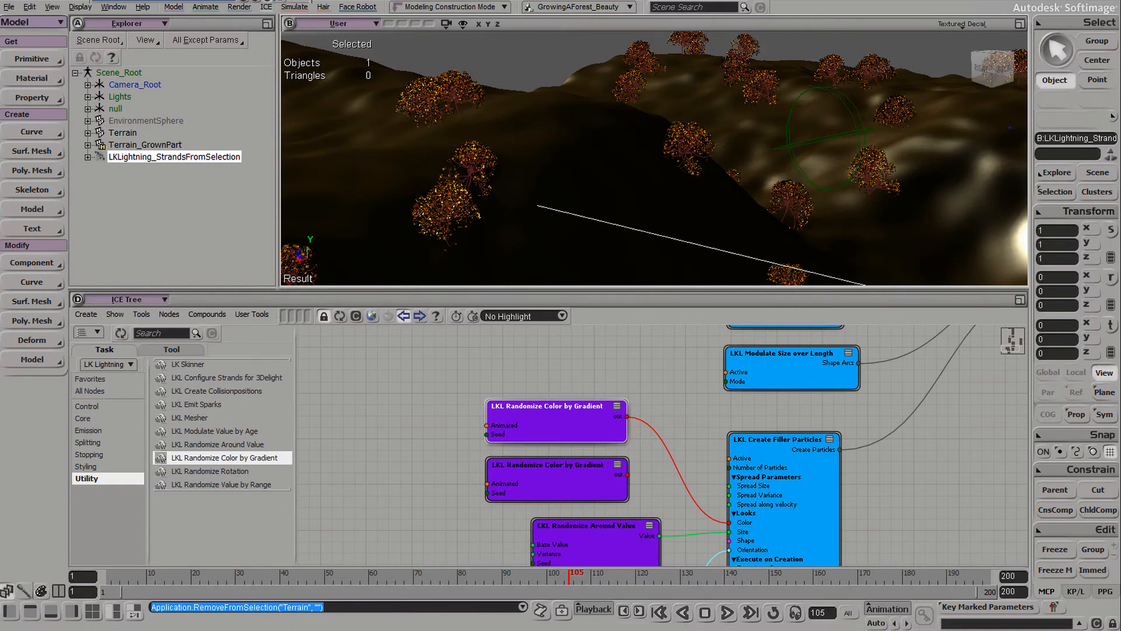
Step: Switch to Windows Explorer, open GrowingAForest_ProductVideo.mp4 from the ExampleMovie folder, and minimize the Explorer window
{"action": "key", "text": "alt+Tab"}
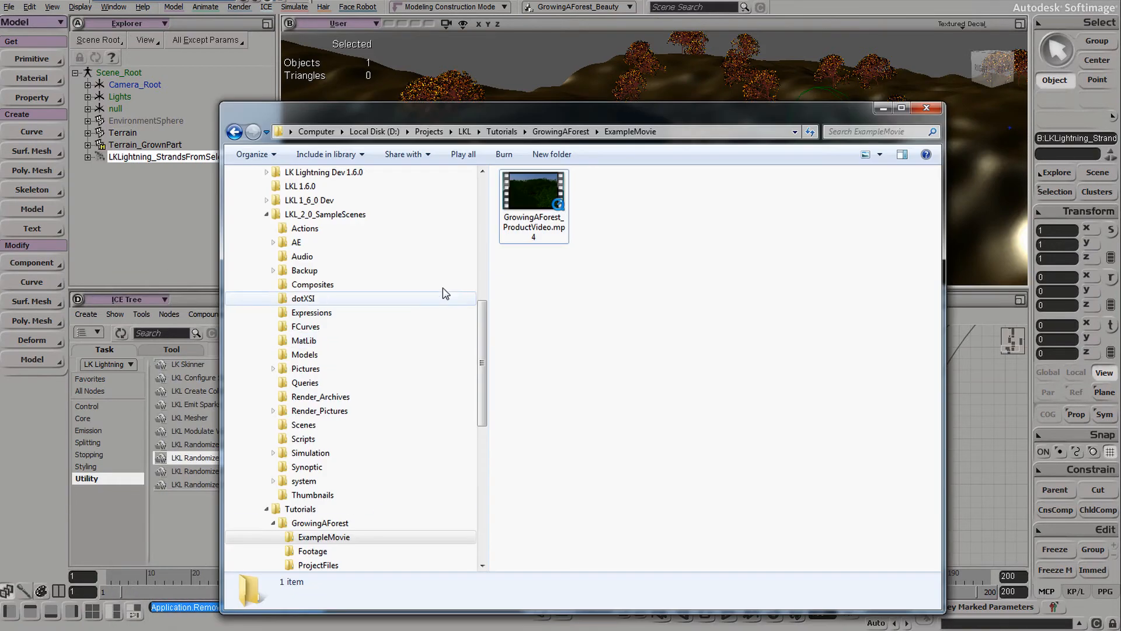
{"action": "double_click", "coordinate": [520, 225]}
{"action": "left_click", "coordinate": [883, 107]}
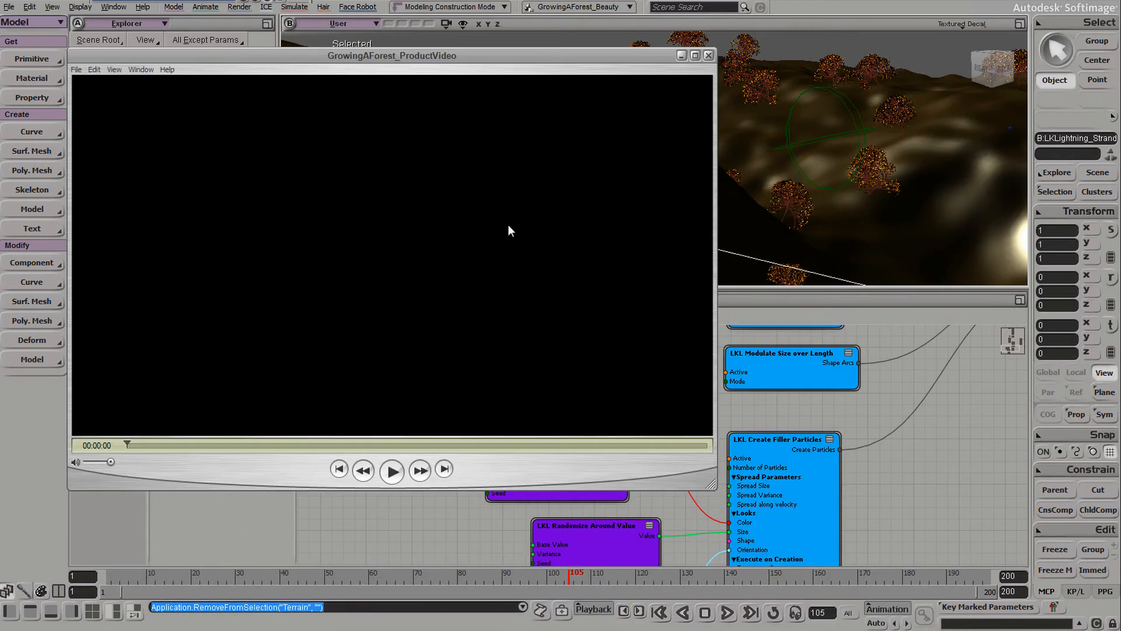
Step: Scrub the example movie to about 00:00:08 to examine the autumn forest, and return to Softimage
{"action": "left_click_drag", "start_coordinate": [184, 445], "coordinate": [686, 445]}
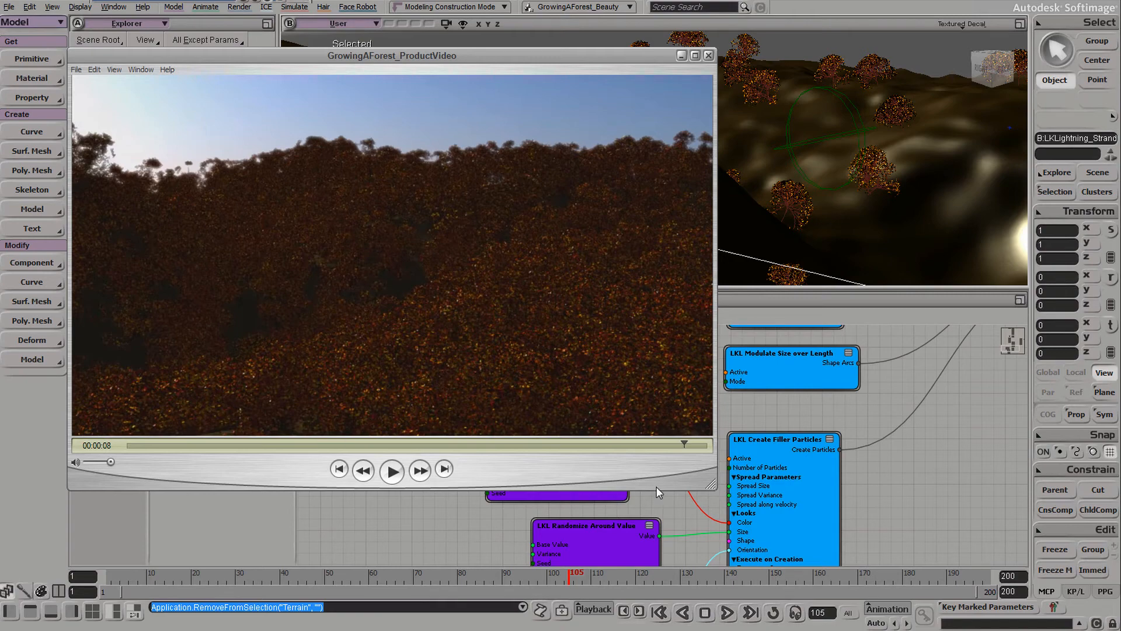
{"action": "left_click", "coordinate": [819, 512]}
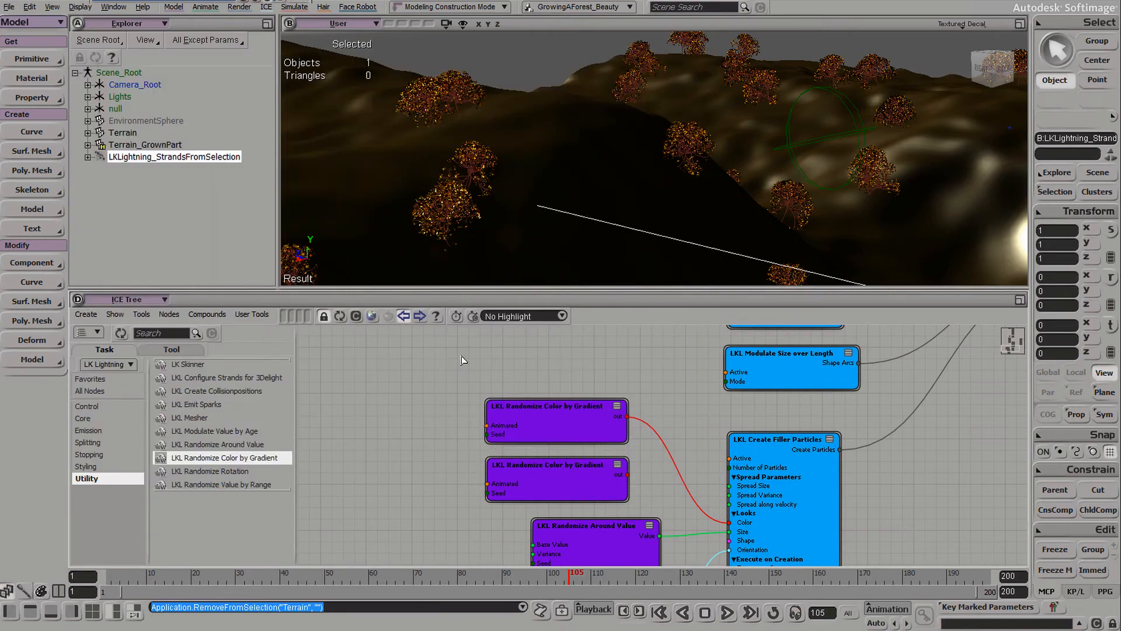
Step: Move both LKL Randomize Color by Gradient nodes aside and add a Blend Color node between them and LKL Create Filler Particles
{"action": "left_click_drag", "start_coordinate": [461, 355], "coordinate": [481, 422]}
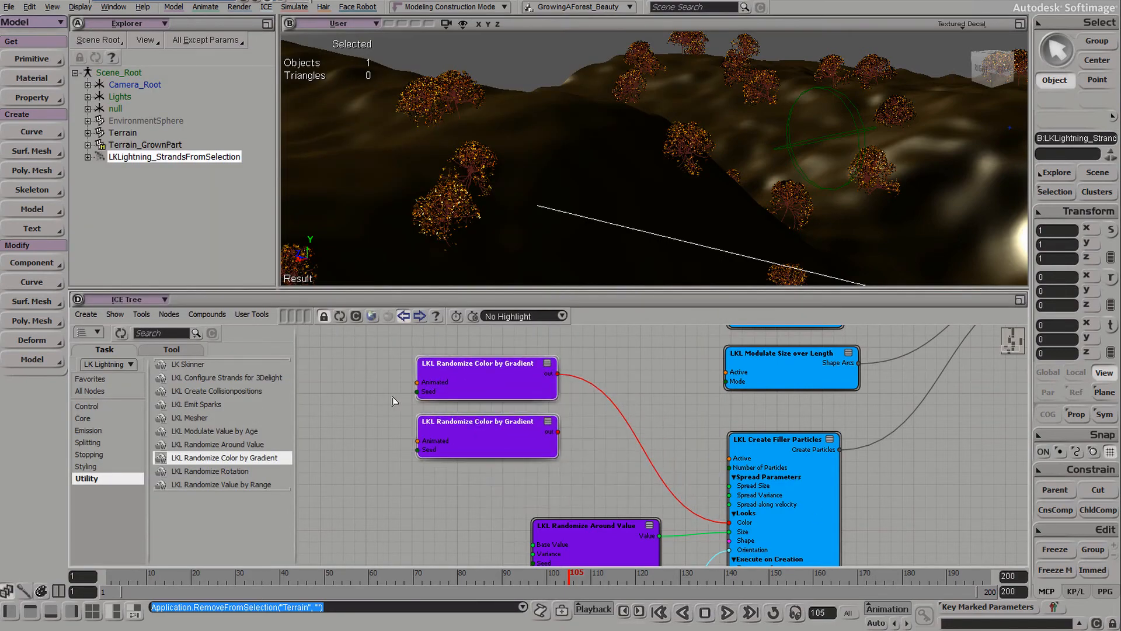
{"action": "left_click", "coordinate": [366, 424]}
{"action": "left_click", "coordinate": [151, 333]}
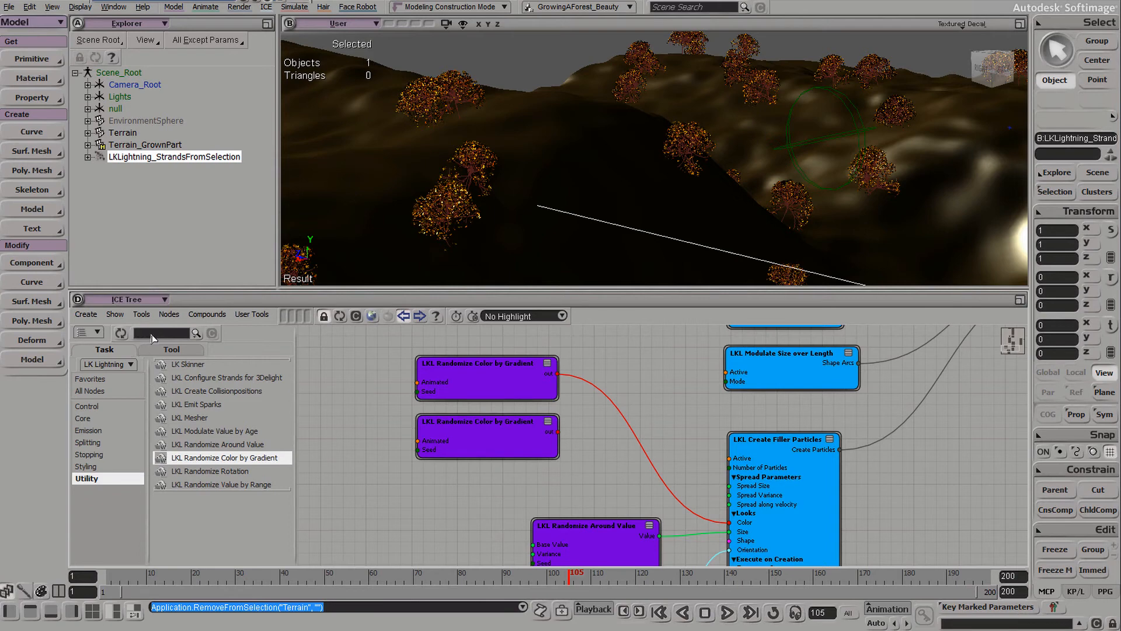
{"action": "type", "text": "blend colo"}
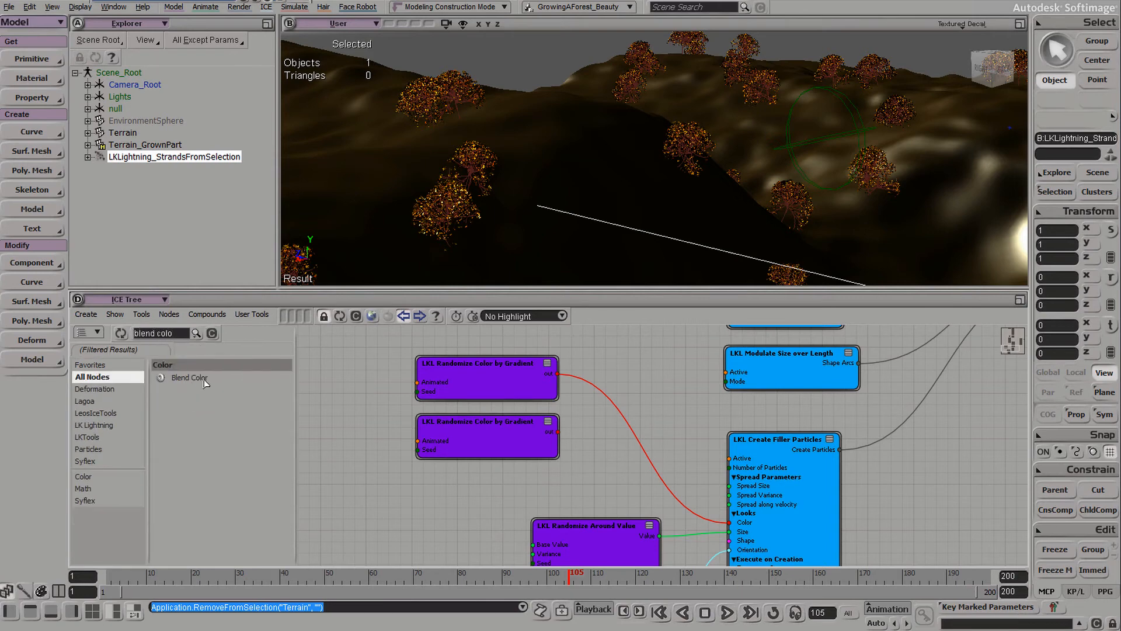
{"action": "left_click_drag", "start_coordinate": [204, 382], "coordinate": [640, 463]}
{"action": "middle_click_drag", "start_coordinate": [658, 452], "coordinate": [673, 441]}
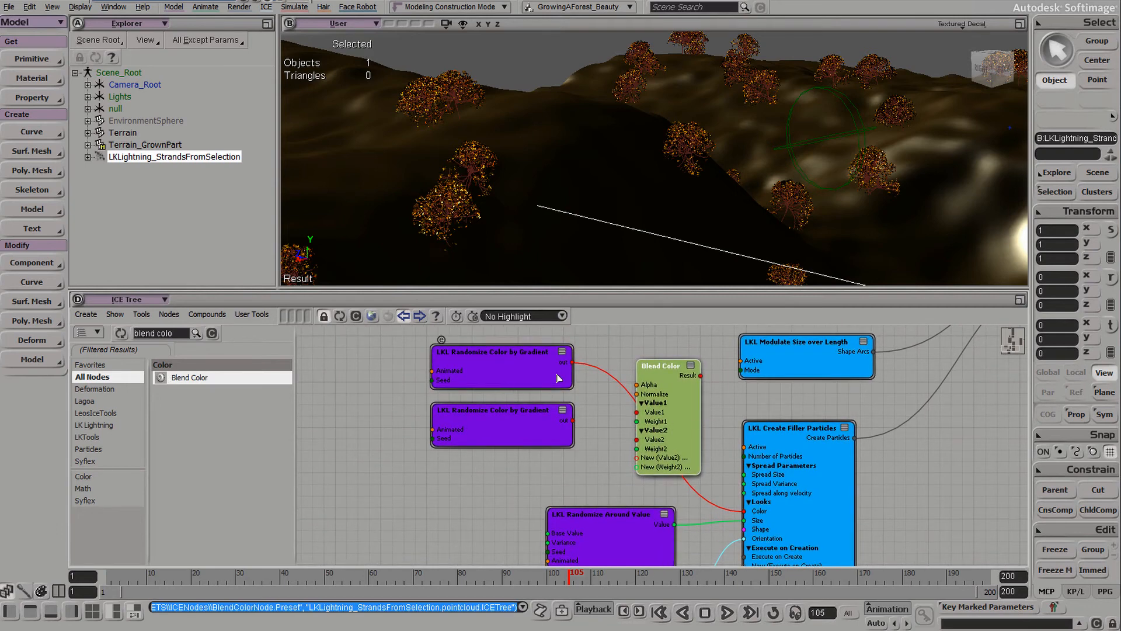
Step: Connect the green gradient to Blend Color's Value1, the autumn gradient to Value2, and the blend result to the filler particles' Color
{"action": "left_click_drag", "start_coordinate": [573, 362], "coordinate": [633, 413]}
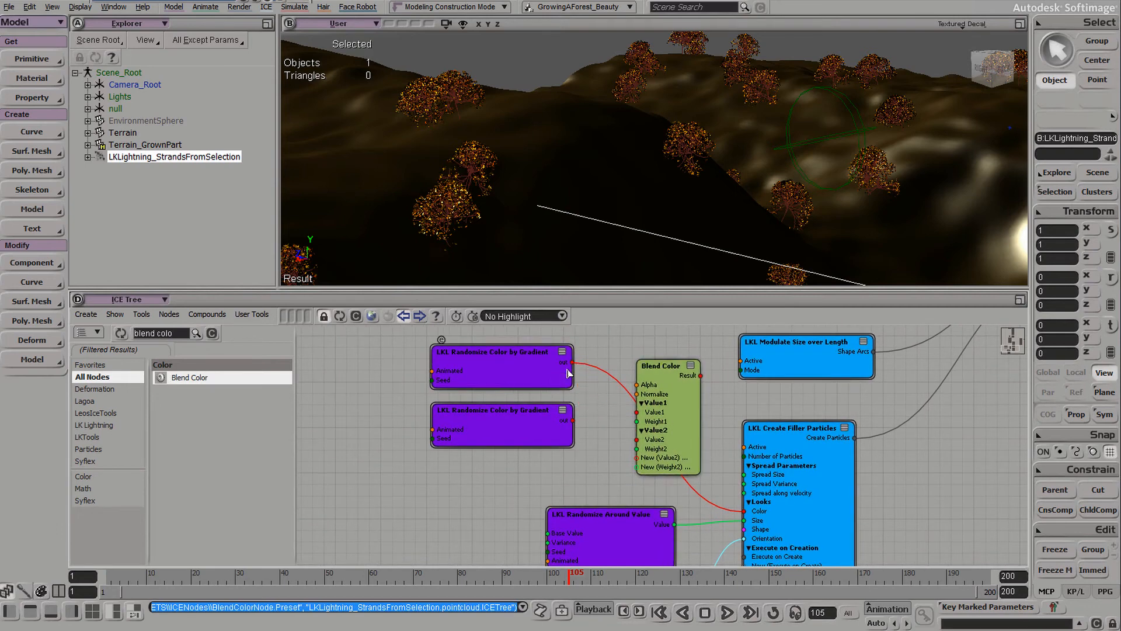
{"action": "double_click", "coordinate": [515, 367]}
{"action": "left_click_drag", "start_coordinate": [527, 366], "coordinate": [637, 439]}
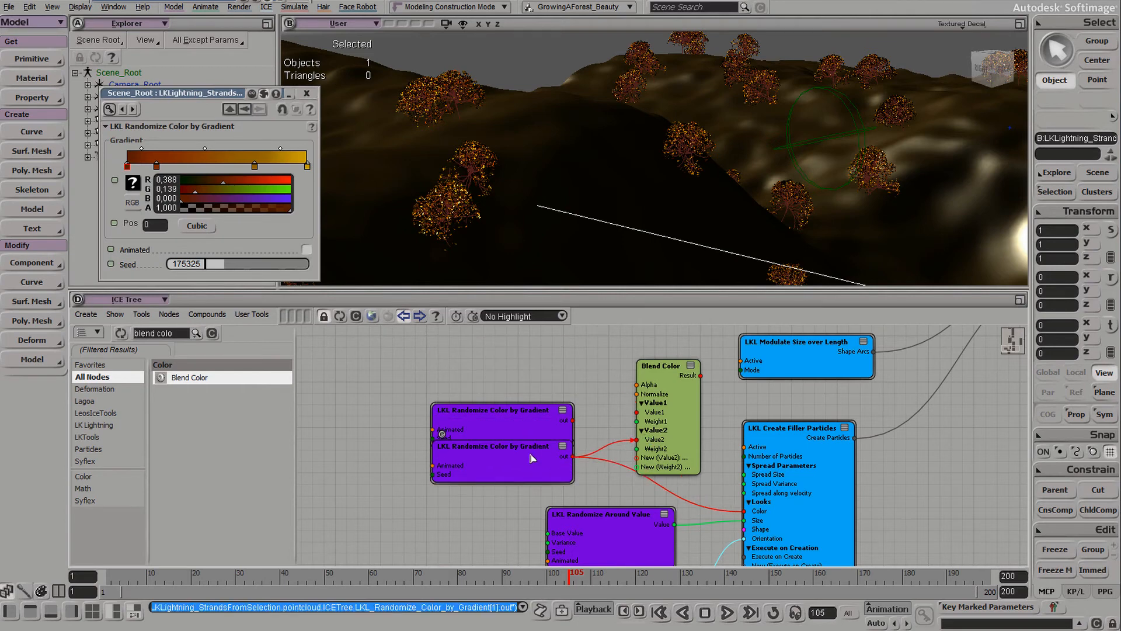
{"action": "left_click_drag", "start_coordinate": [528, 459], "coordinate": [524, 476]}
{"action": "left_click_drag", "start_coordinate": [537, 432], "coordinate": [643, 422]}
{"action": "left_click_drag", "start_coordinate": [701, 376], "coordinate": [758, 512]}
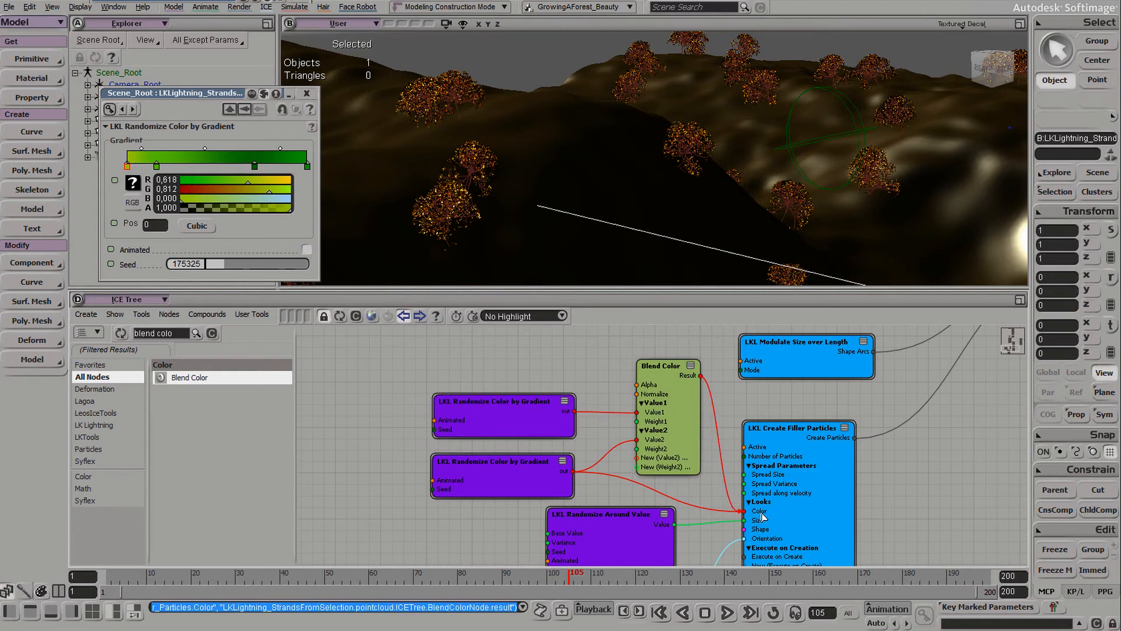
Step: Test the blend by setting Weight1 to 1, Weight2 to 1, and Weight1 back to 0
{"action": "left_click", "coordinate": [660, 364]}
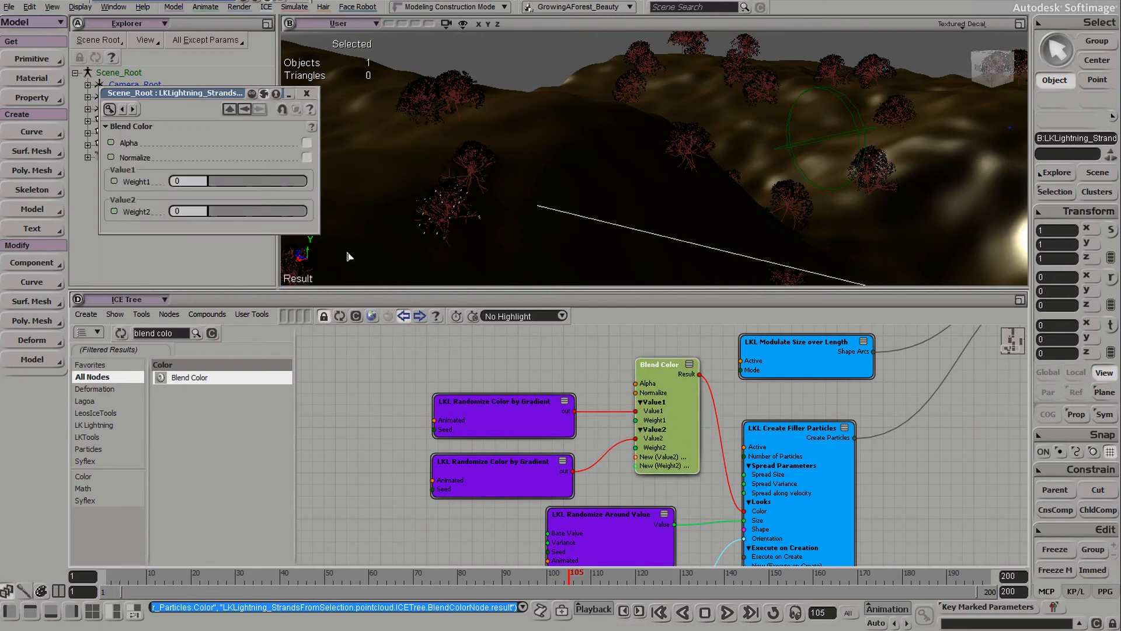
{"action": "left_click", "coordinate": [203, 180]}
{"action": "type", "text": "1"}
{"action": "key", "text": "Return"}
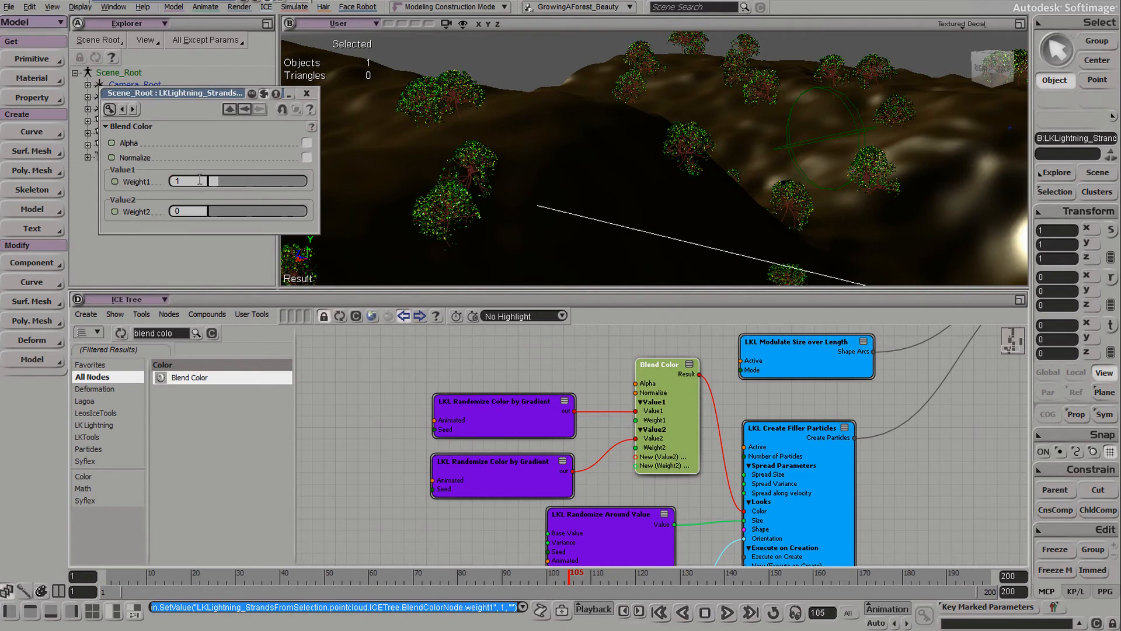
{"action": "left_click", "coordinate": [198, 211]}
{"action": "type", "text": "1"}
{"action": "key", "text": "Return"}
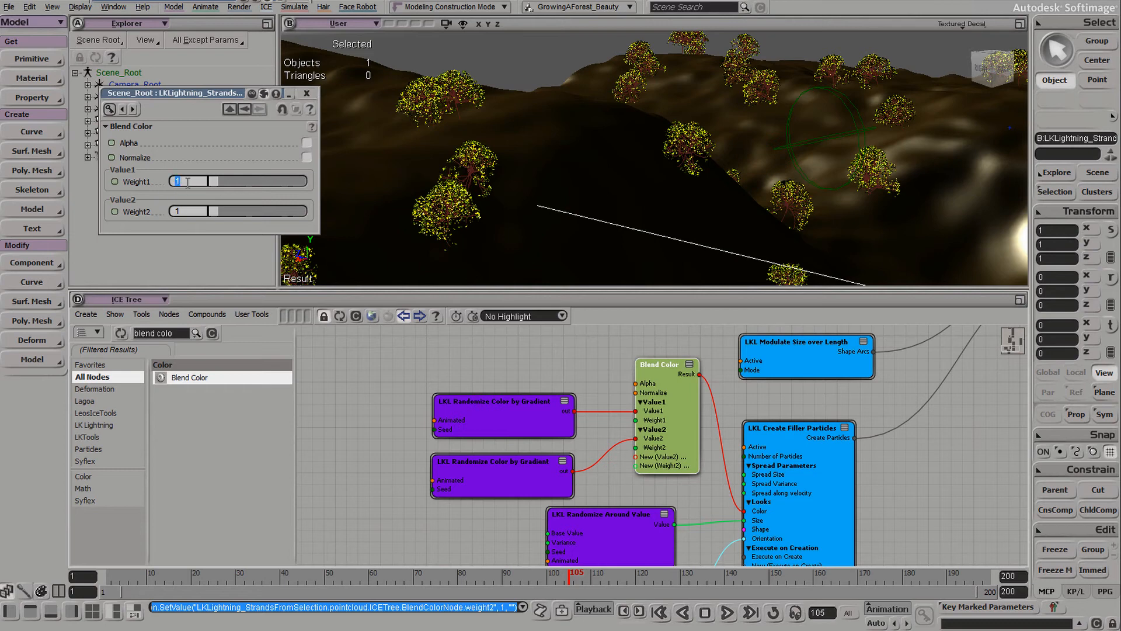
{"action": "type", "text": "0"}
{"action": "key", "text": "Return"}
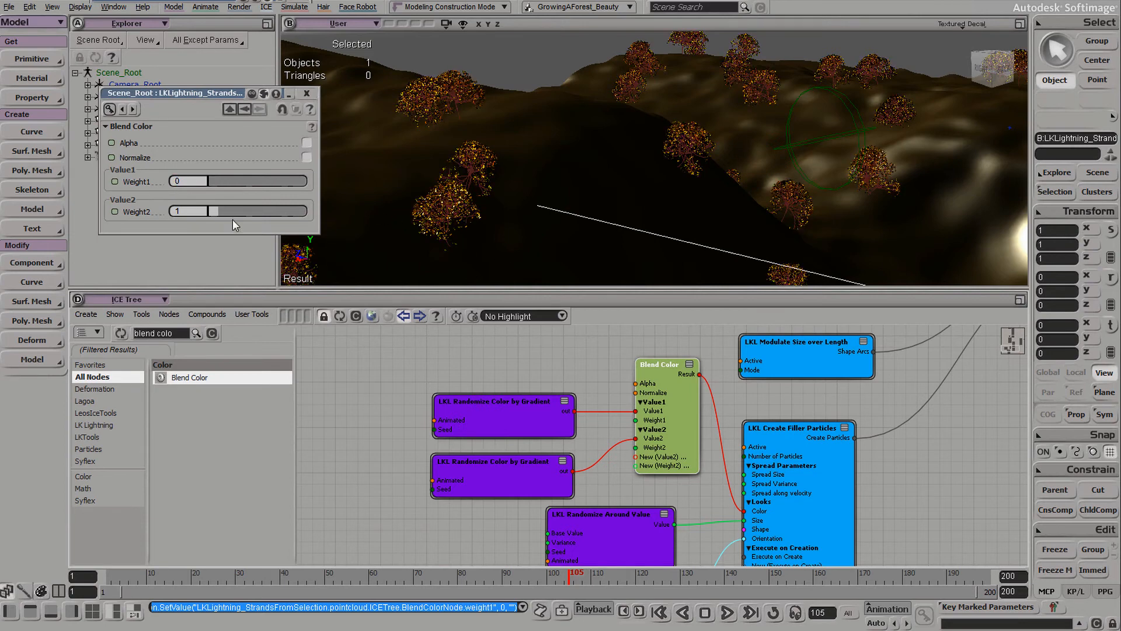
Step: Arrange the two LKL Randomize Color by Gradient nodes one above the other beside the Blend Color node
{"action": "mouse_move", "coordinate": [492, 458]}
{"action": "left_mouse_down"}
{"action": "mouse_move", "coordinate": [507, 455]}
{"action": "mouse_move", "coordinate": [498, 454]}
{"action": "left_mouse_up"}
{"action": "left_click_drag", "start_coordinate": [543, 402], "coordinate": [544, 394]}
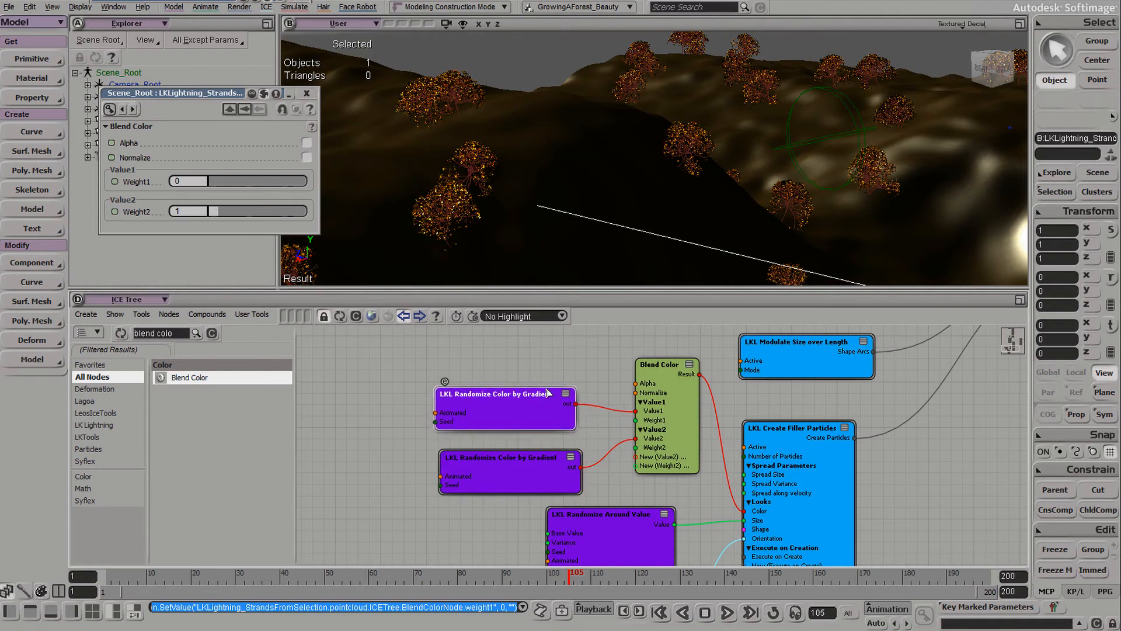
{"action": "left_click", "coordinate": [432, 343]}
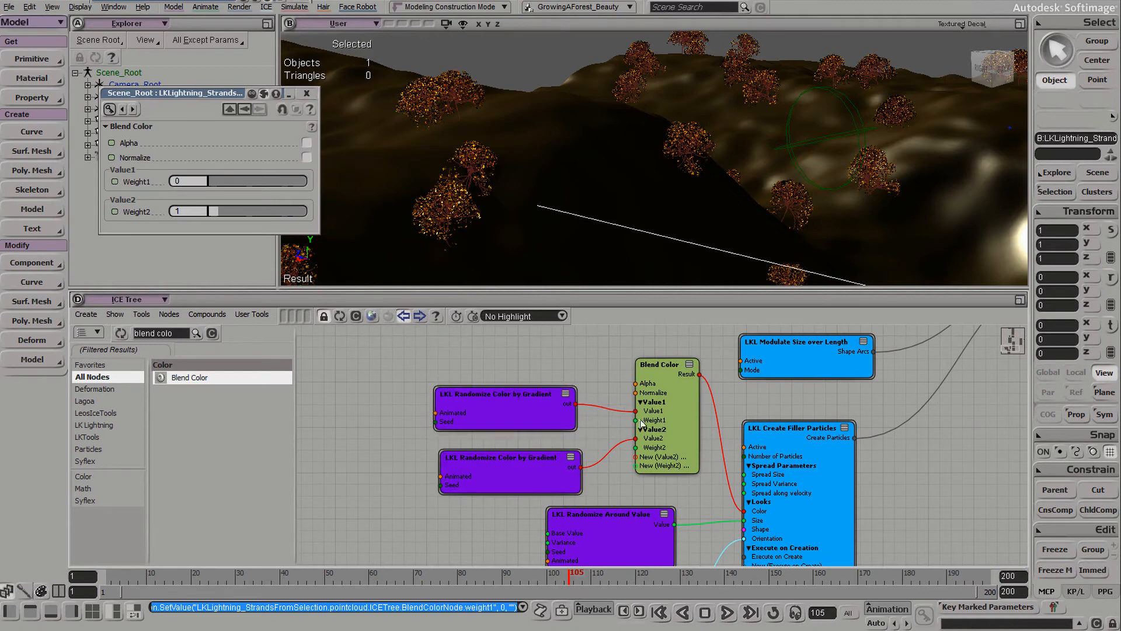
{"action": "mouse_move", "coordinate": [490, 386]}
{"action": "left_mouse_down"}
{"action": "mouse_move", "coordinate": [502, 497]}
{"action": "mouse_move", "coordinate": [501, 403]}
{"action": "left_mouse_up"}
{"action": "left_click_drag", "start_coordinate": [499, 511], "coordinate": [487, 395]}
{"action": "left_click_drag", "start_coordinate": [514, 463], "coordinate": [504, 462]}
Step: Add an LKL Modulate Value by Age node beside the two gradient nodes
{"action": "middle_click_drag", "start_coordinate": [367, 447], "coordinate": [381, 437]}
{"action": "middle_click_drag", "start_coordinate": [603, 238], "coordinate": [594, 227]}
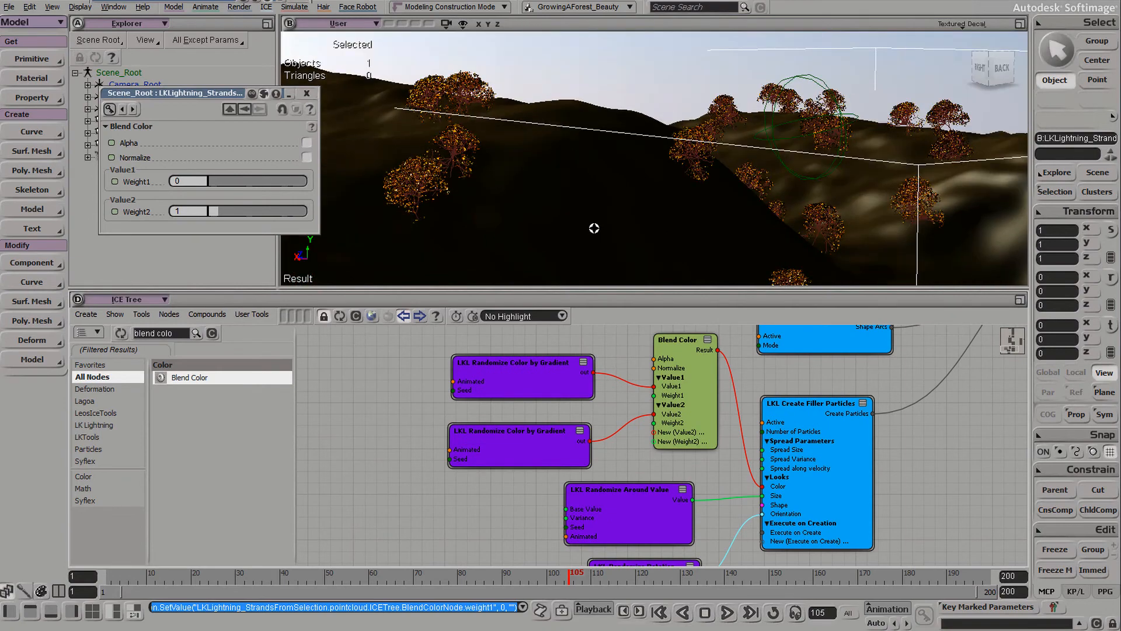
{"action": "middle_click_drag", "start_coordinate": [676, 182], "coordinate": [672, 187]}
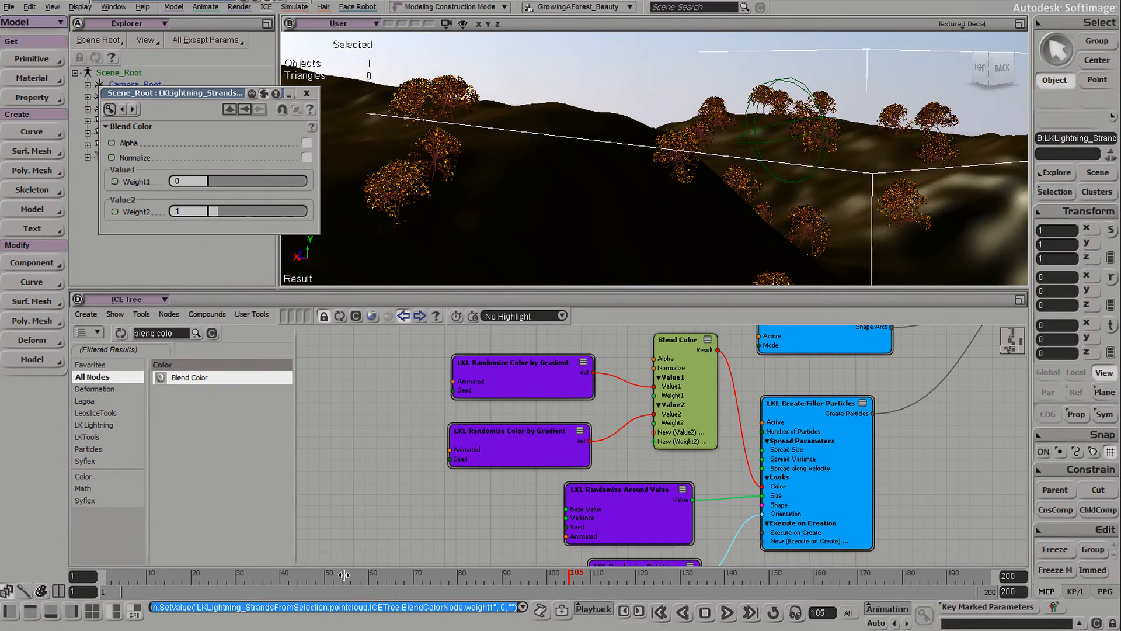
{"action": "left_click", "coordinate": [213, 333]}
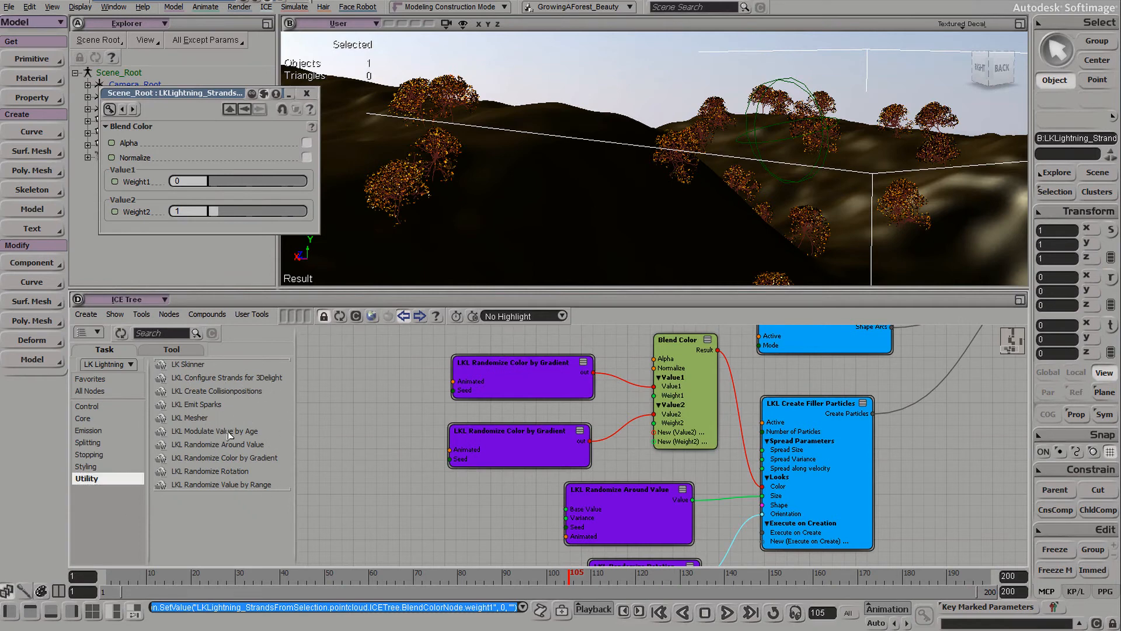
{"action": "left_click_drag", "start_coordinate": [229, 432], "coordinate": [366, 456]}
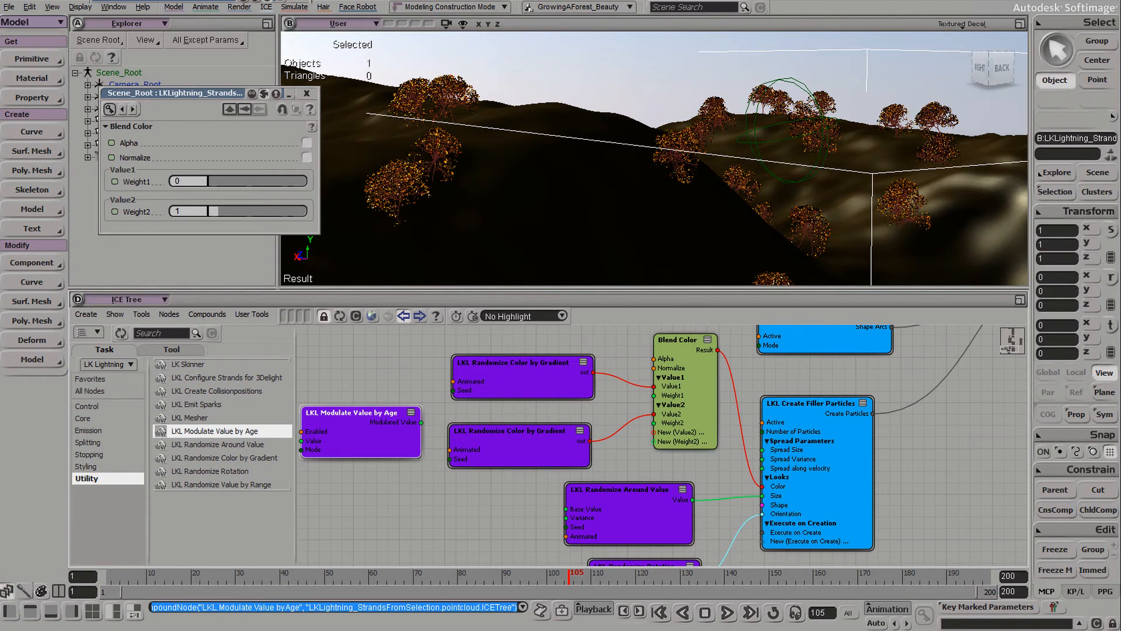
Step: Switch to the example movie, examine the green-to-autumn transition between about 00:00:05 and 00:00:06, and return to Softimage
{"action": "key", "text": "alt+Tab"}
{"action": "left_click_drag", "start_coordinate": [538, 446], "coordinate": [522, 443]}
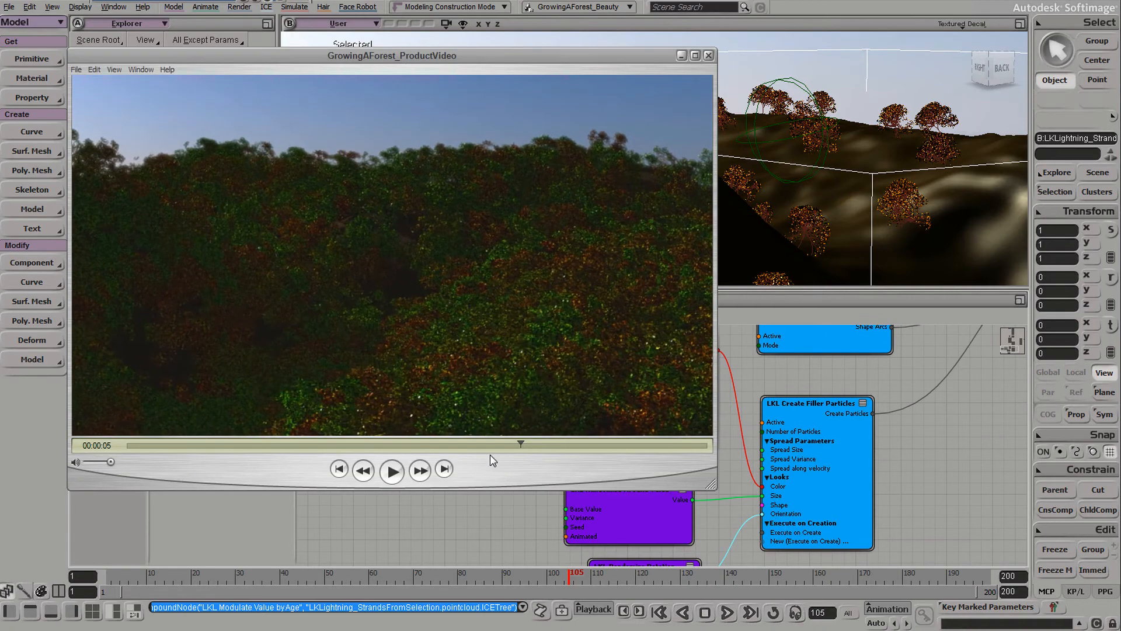
{"action": "left_click_drag", "start_coordinate": [518, 446], "coordinate": [587, 432]}
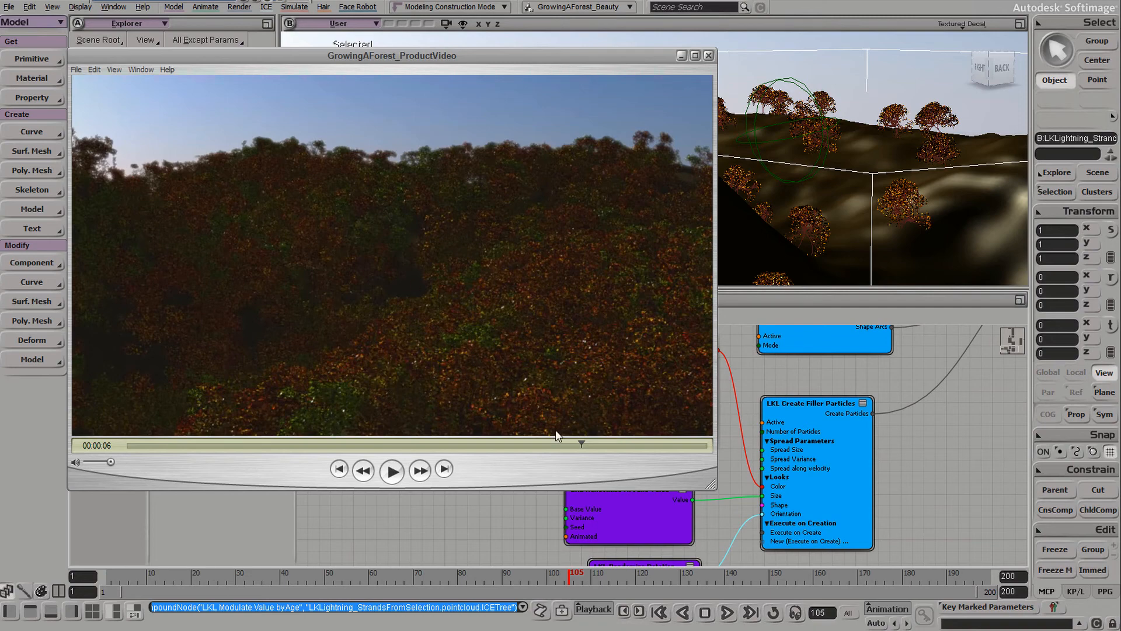
{"action": "left_click", "coordinate": [461, 523]}
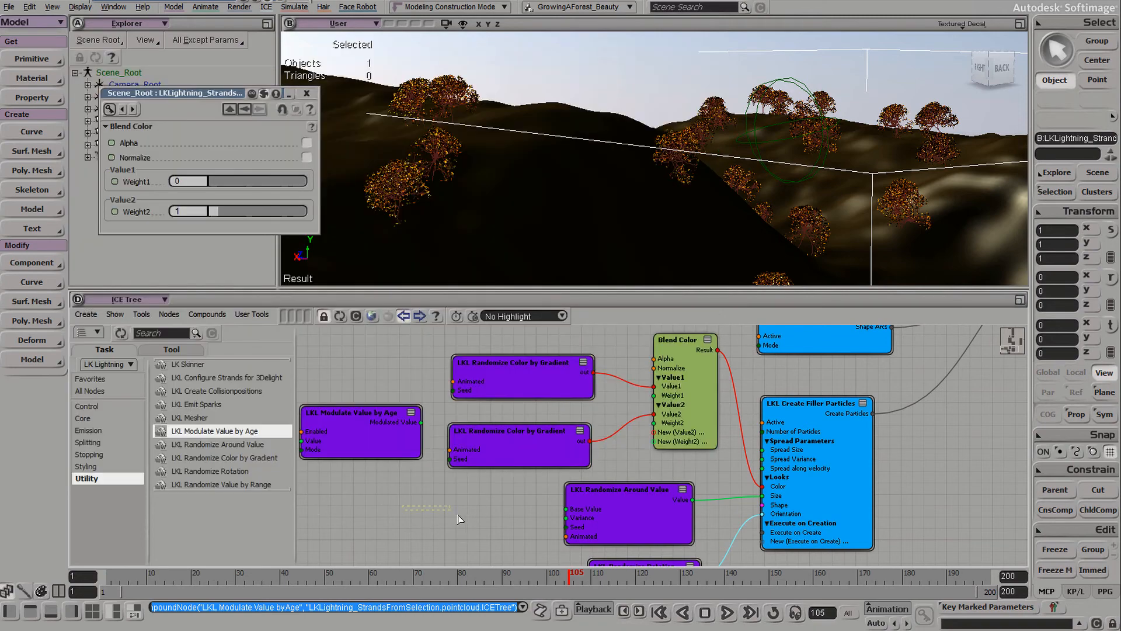
Step: Move the LKL Modulate Value by Age node away from the gradient nodes to make room between them
{"action": "middle_click_drag", "start_coordinate": [373, 471], "coordinate": [521, 462]}
{"action": "left_click_drag", "start_coordinate": [464, 414], "coordinate": [407, 408]}
{"action": "left_click", "coordinate": [491, 440]}
{"action": "left_click", "coordinate": [504, 449]}
Step: Set both Weight1 and Weight2 of the Blend Color node to 0.544
{"action": "left_click", "coordinate": [838, 397]}
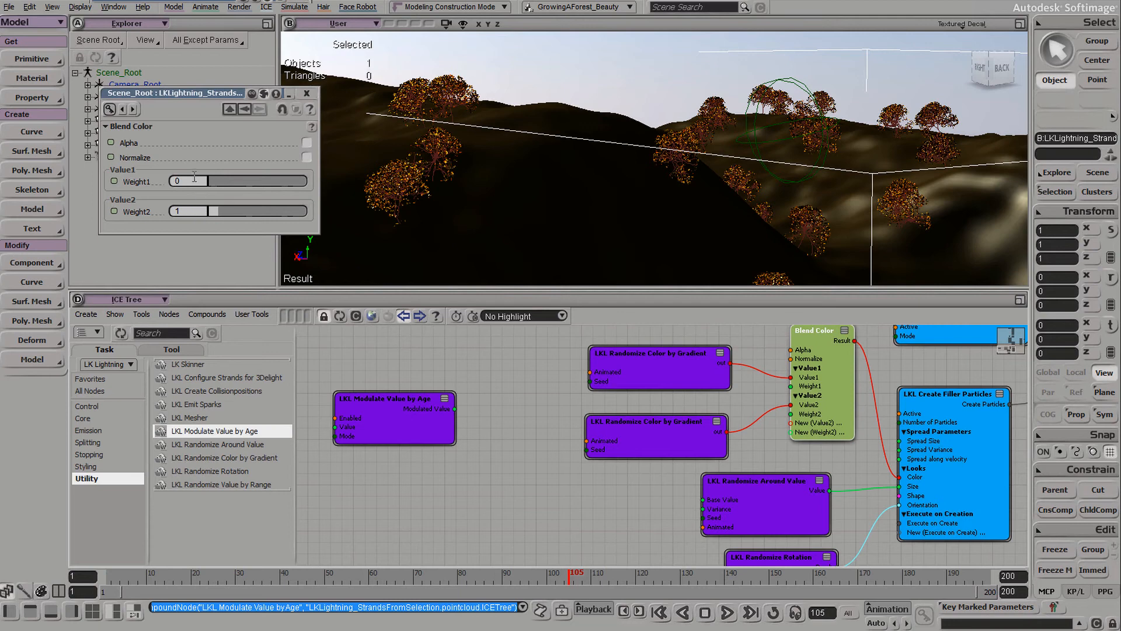
{"action": "left_click_drag", "start_coordinate": [213, 211], "coordinate": [215, 209]}
{"action": "left_click", "coordinate": [215, 182]}
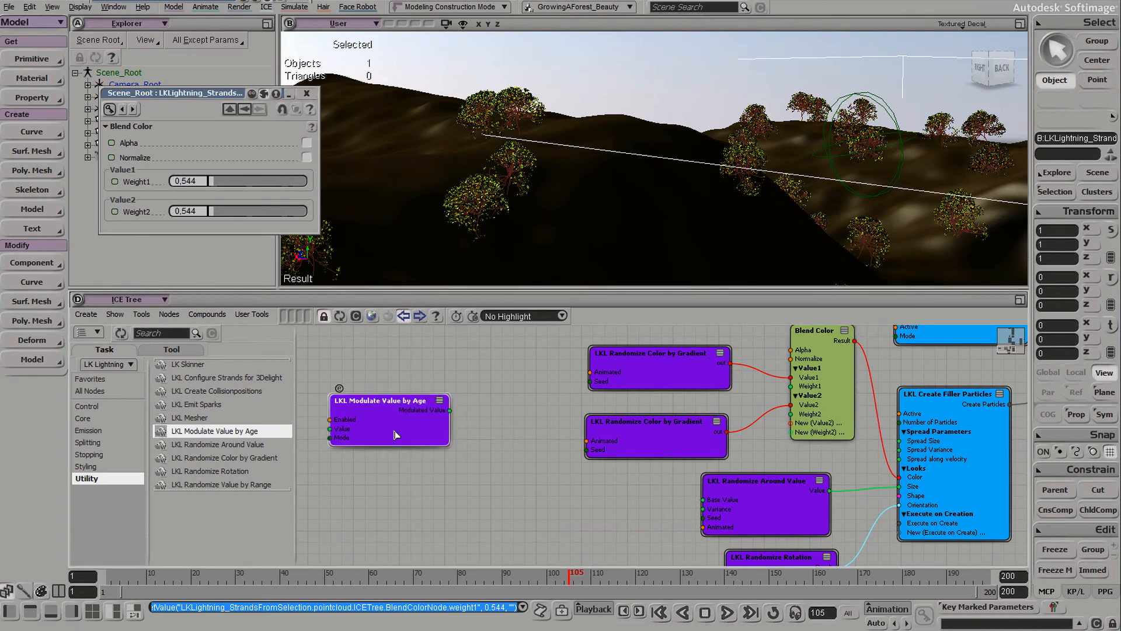
Step: Shift the LKL Modulate Value by Age node further aside and add a Scalar node with value 1 next to it
{"action": "left_click_drag", "start_coordinate": [429, 432], "coordinate": [409, 438]}
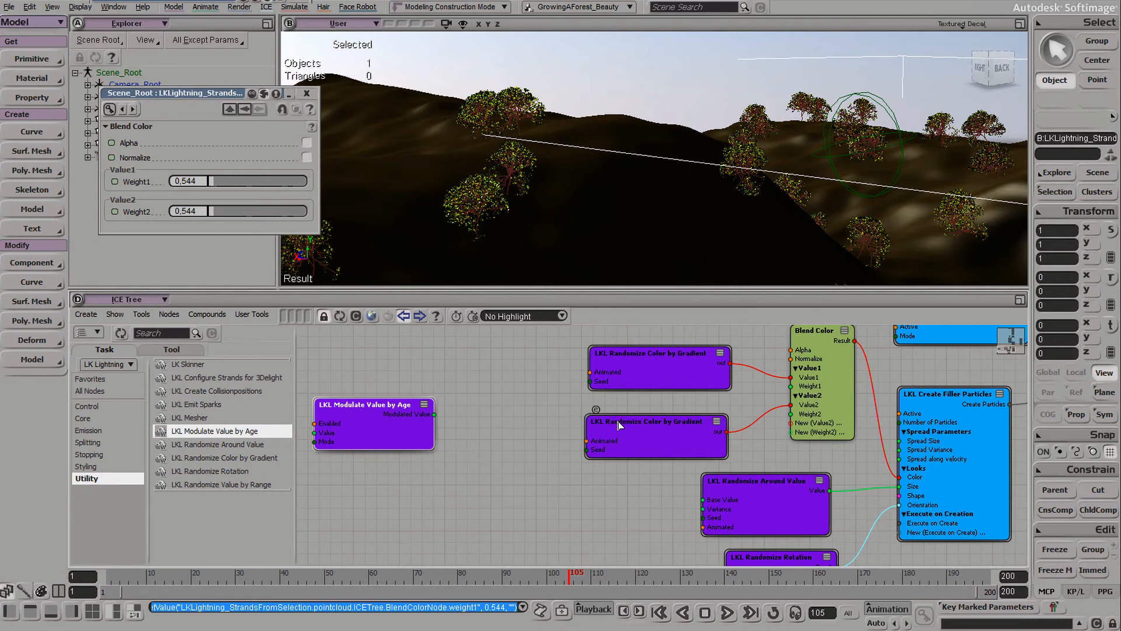
{"action": "left_click", "coordinate": [507, 414]}
{"action": "left_click", "coordinate": [180, 336]}
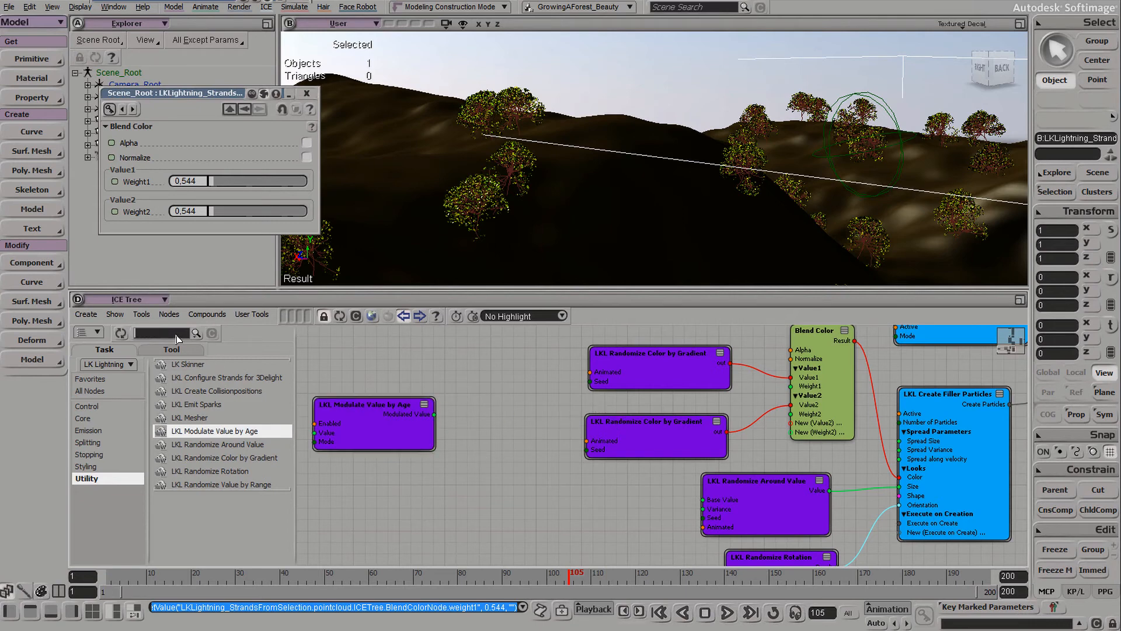
{"action": "type", "text": "scalar"}
{"action": "left_click_drag", "start_coordinate": [175, 409], "coordinate": [447, 361]}
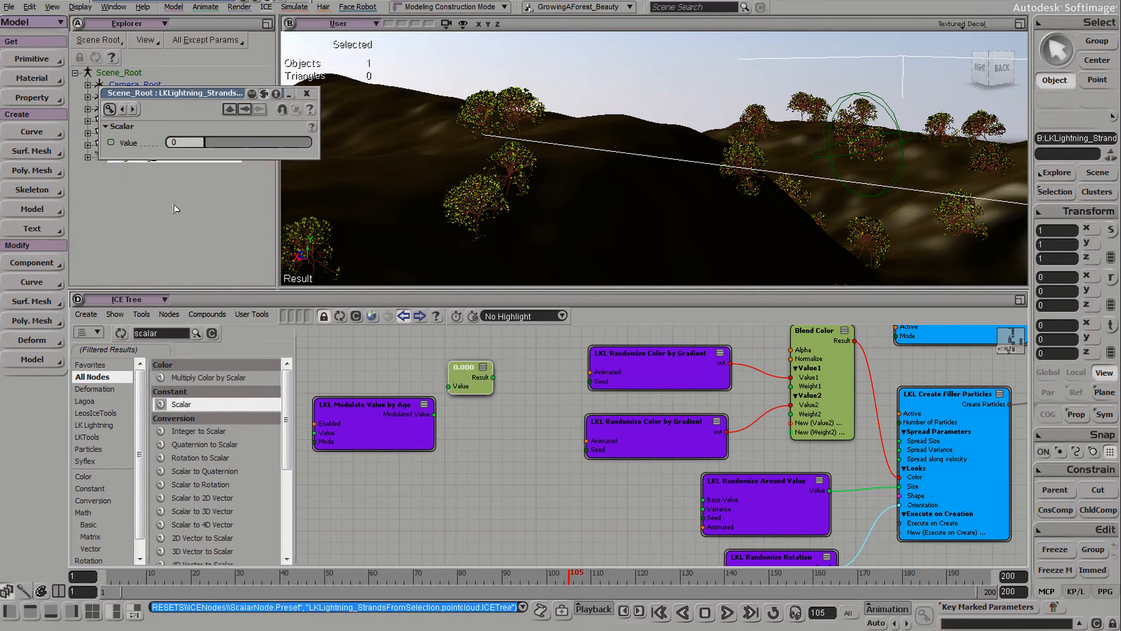
{"action": "left_click", "coordinate": [175, 143]}
{"action": "type", "text": "1"}
{"action": "key", "text": "Return"}
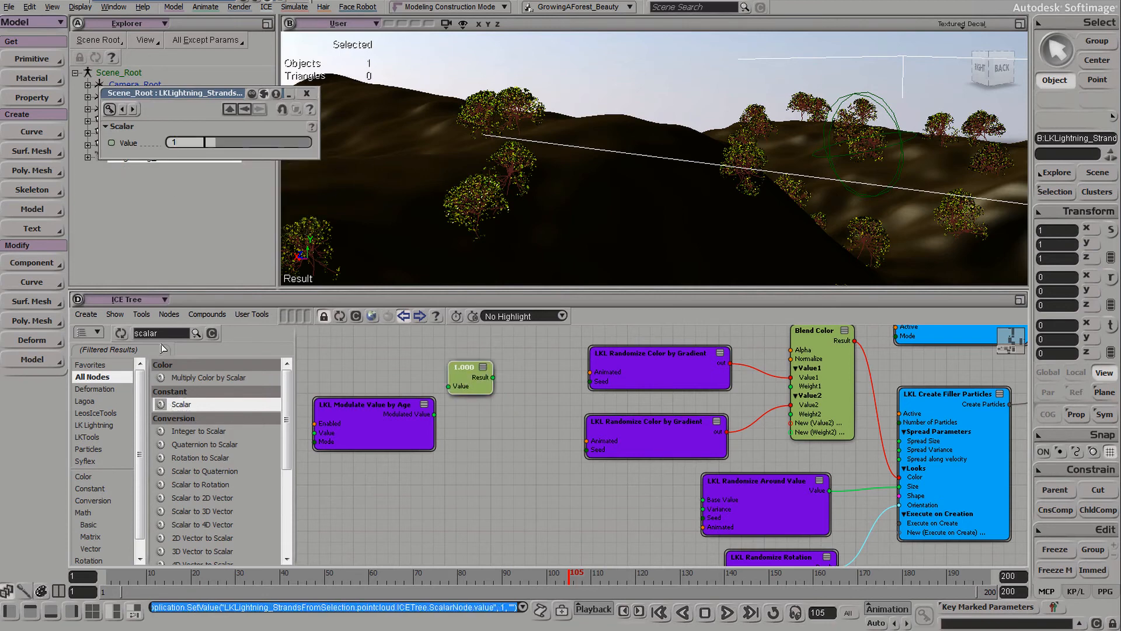
Step: Add a basic math Subtract node and connect the scalar of value 1 to its First input
{"action": "double_click", "coordinate": [164, 335]}
{"action": "type", "text": "subtract"}
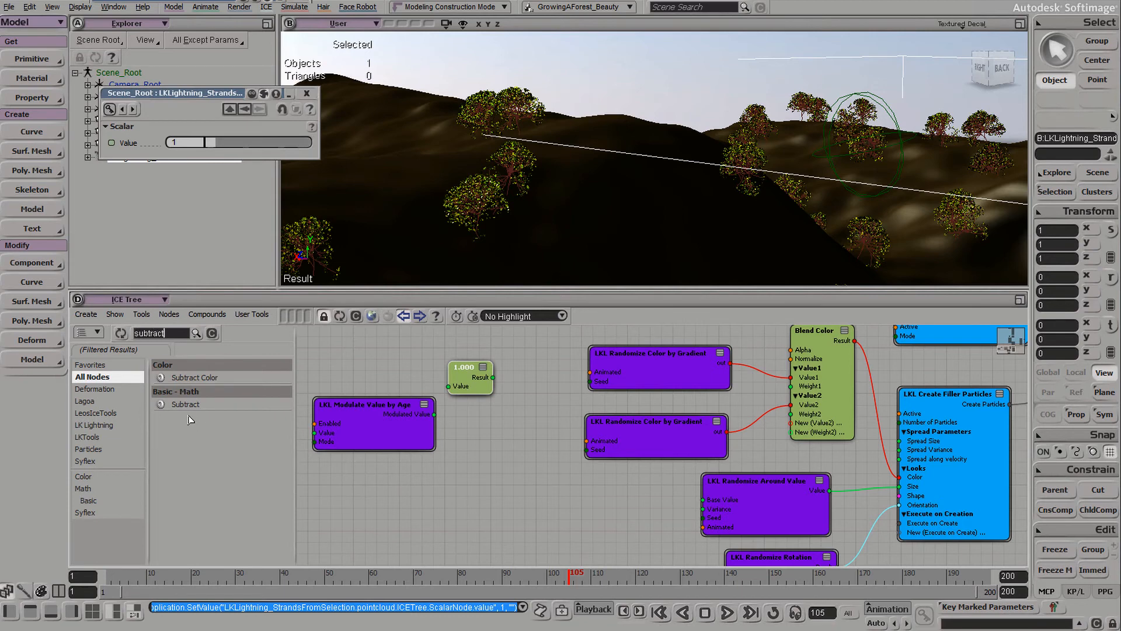
{"action": "left_click_drag", "start_coordinate": [186, 404], "coordinate": [533, 408]}
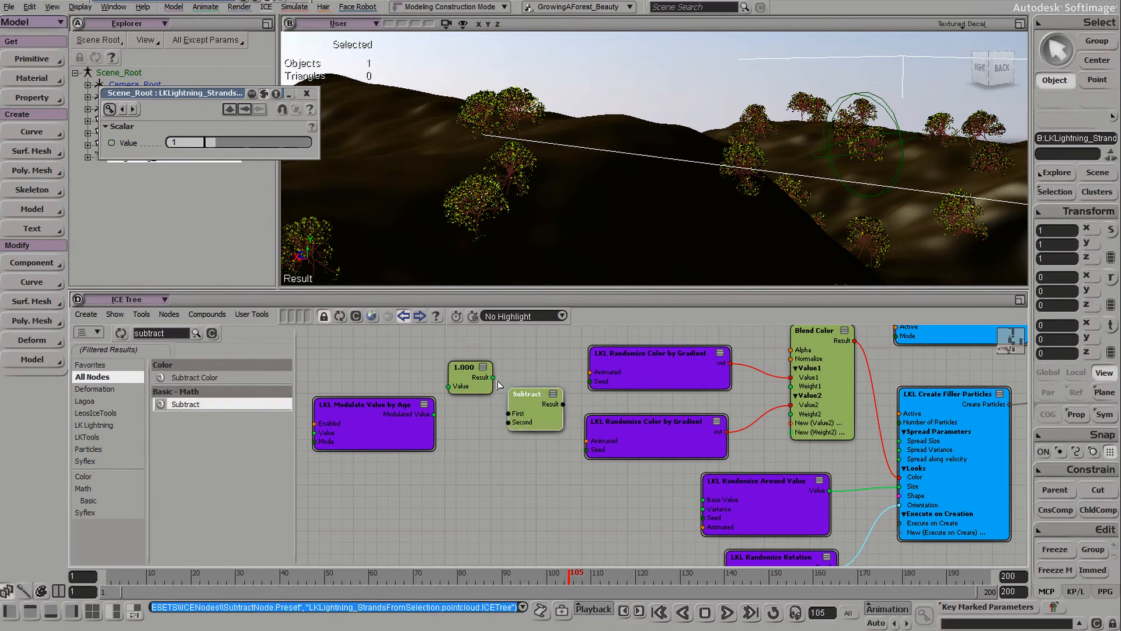
{"action": "left_click_drag", "start_coordinate": [492, 377], "coordinate": [509, 413]}
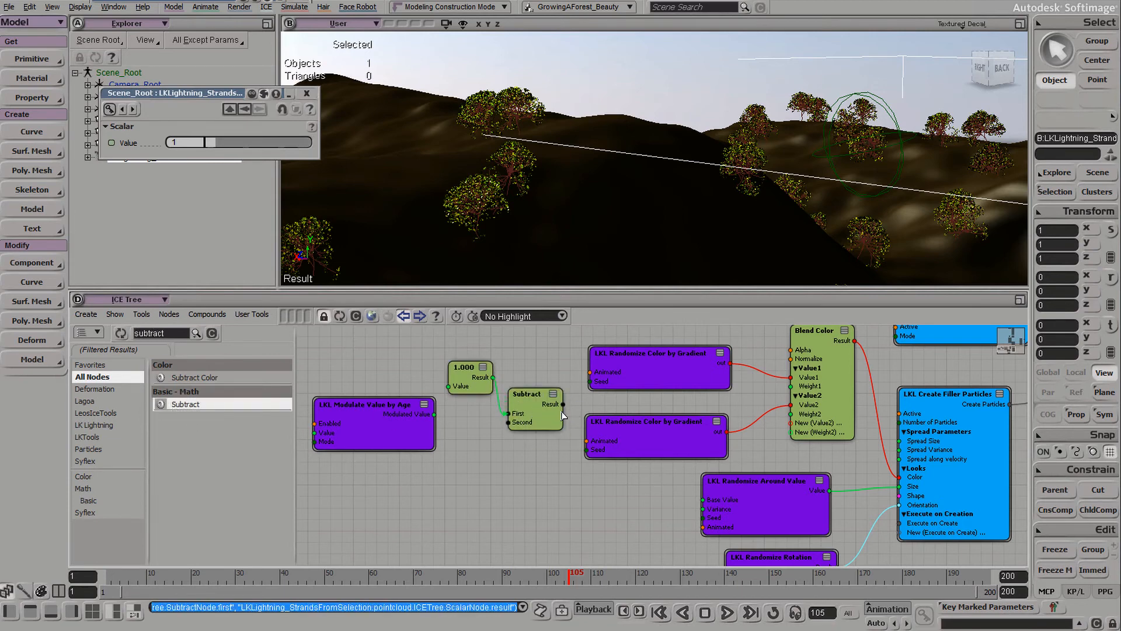
{"action": "left_click_drag", "start_coordinate": [527, 418], "coordinate": [526, 416]}
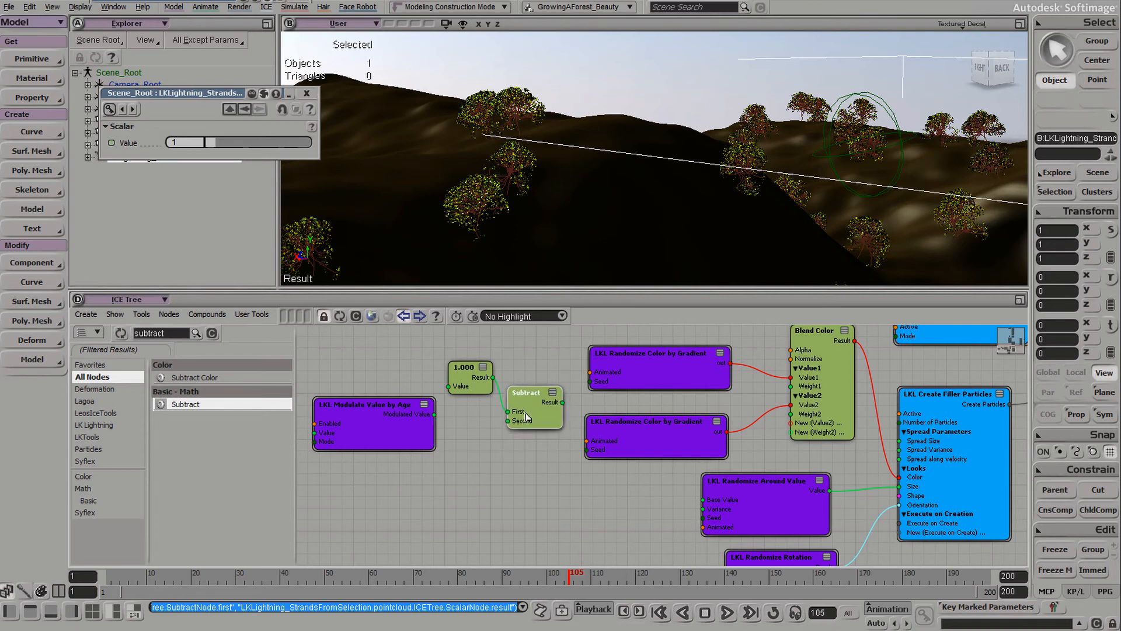
Step: Add a second Scalar node and connect it to the Subtract node's Second input and Blend Color's Weight2
{"action": "double_click", "coordinate": [174, 336]}
{"action": "type", "text": "scalar"}
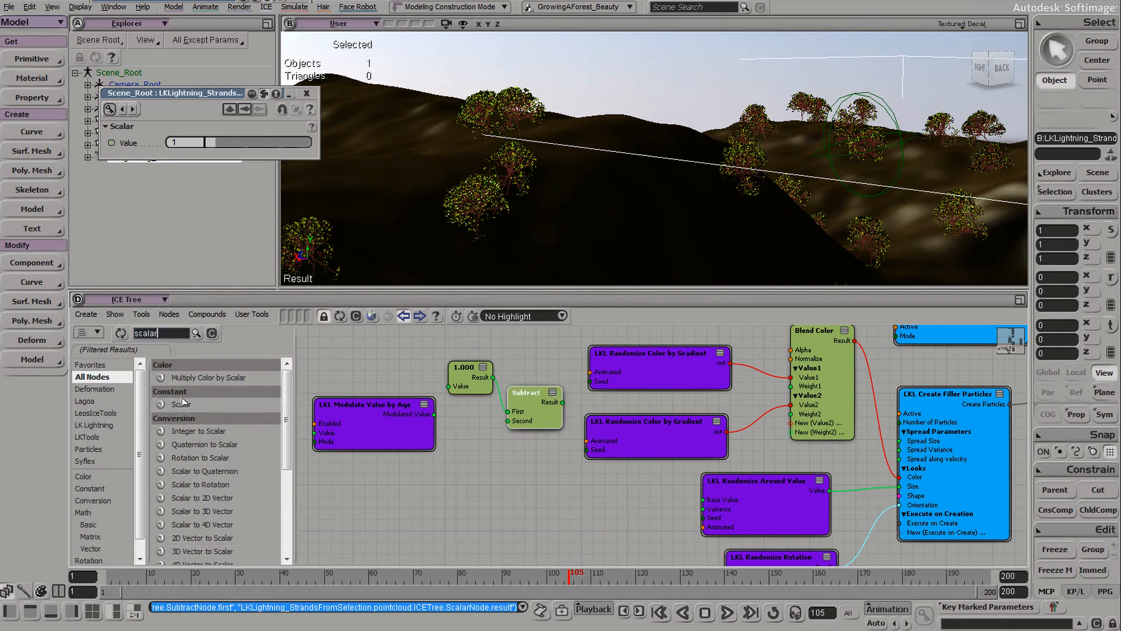
{"action": "left_click_drag", "start_coordinate": [183, 401], "coordinate": [510, 426]}
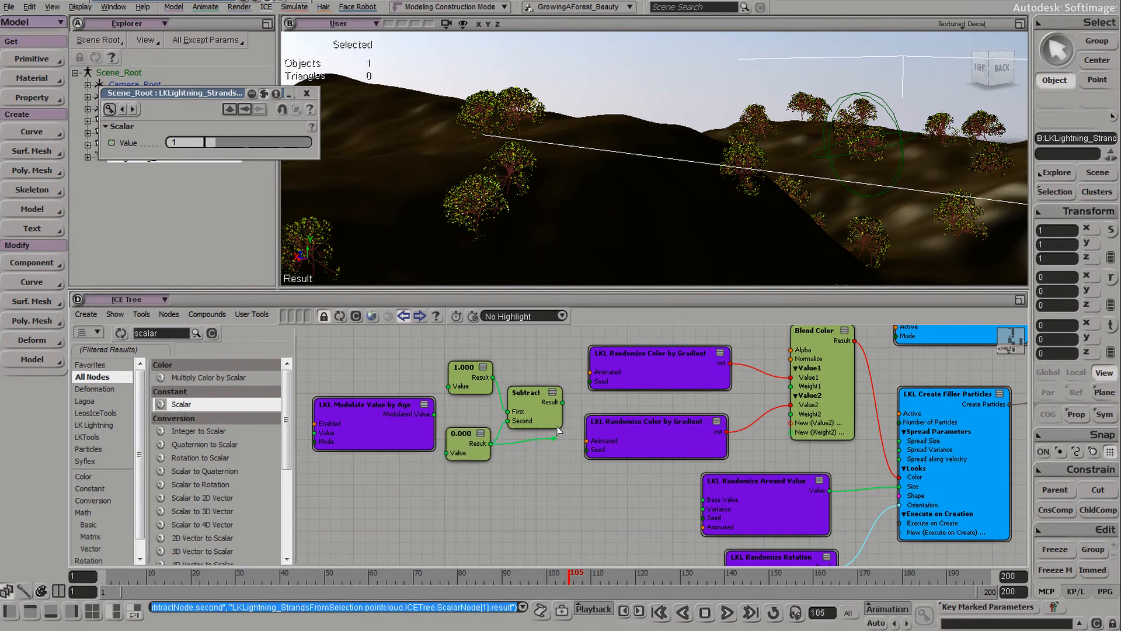
{"action": "left_click_drag", "start_coordinate": [557, 430], "coordinate": [791, 413]}
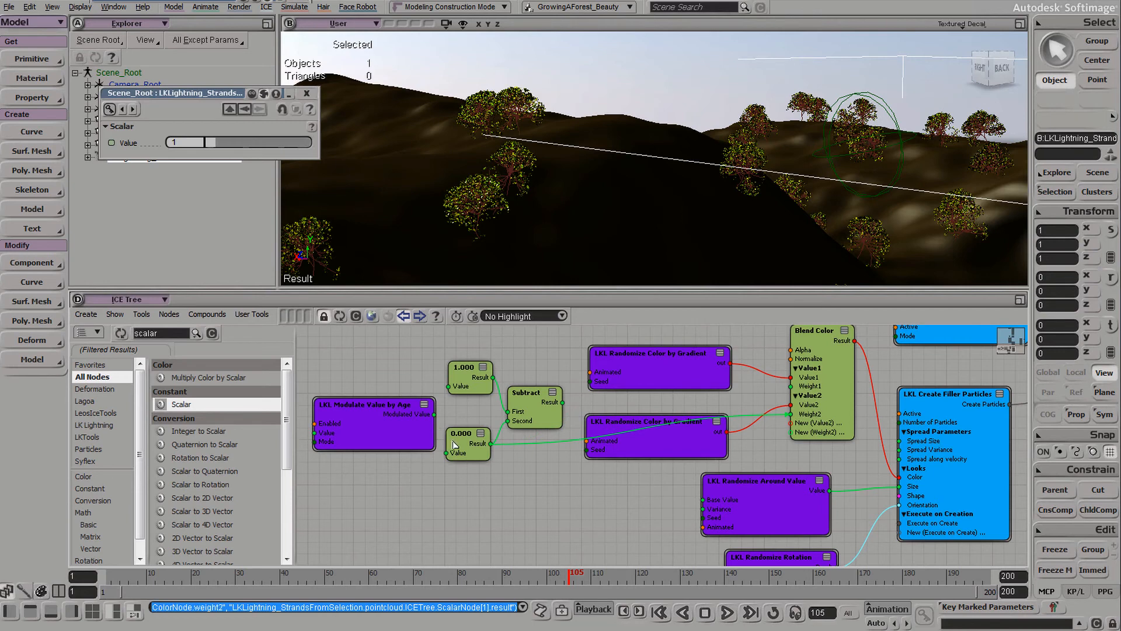
Step: Connect the Subtract node's Result to Blend Color's Weight1 and tidy the positions of the surrounding scalar, Subtract and gradient nodes
{"action": "left_click", "coordinate": [454, 444]}
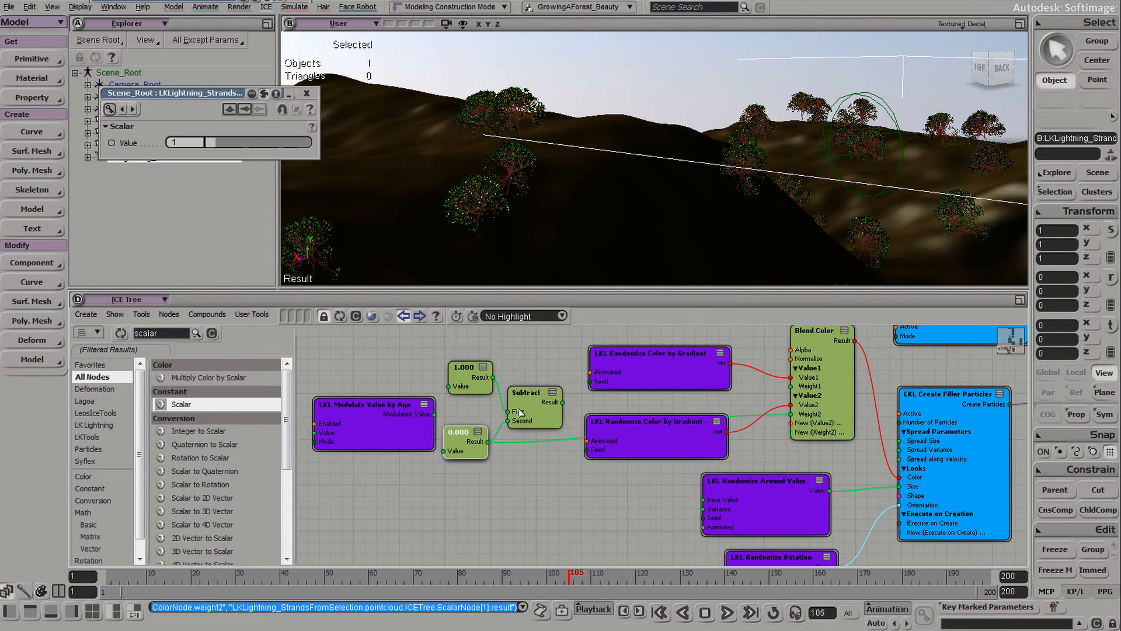
{"action": "left_click_drag", "start_coordinate": [537, 404], "coordinate": [538, 401]}
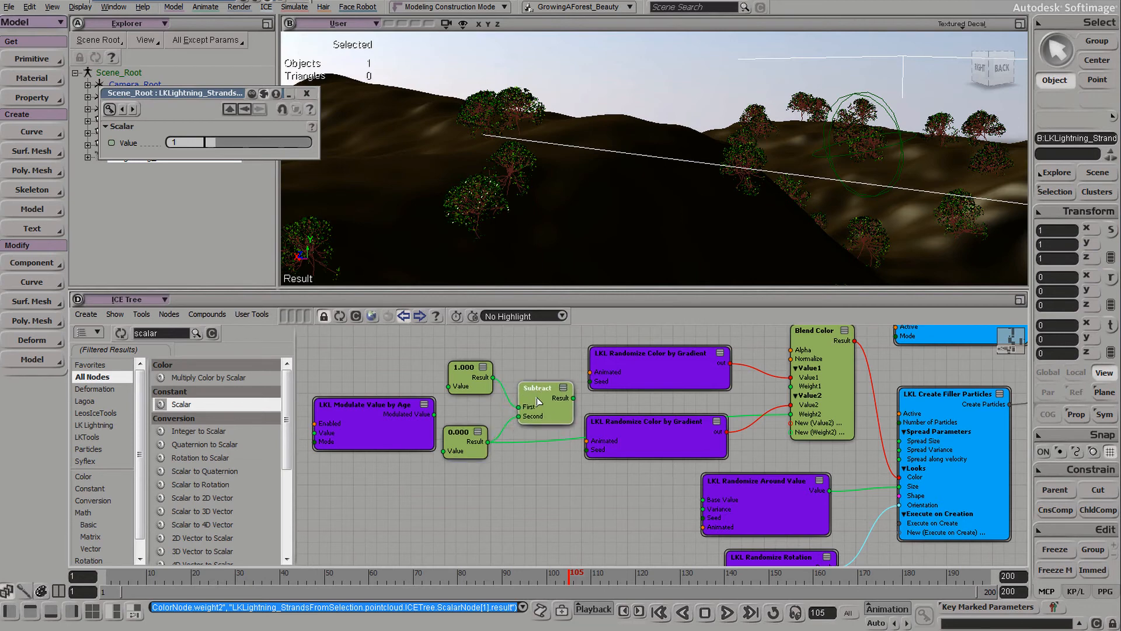
{"action": "left_click_drag", "start_coordinate": [474, 386], "coordinate": [469, 389]}
{"action": "left_click_drag", "start_coordinate": [452, 441], "coordinate": [455, 441]}
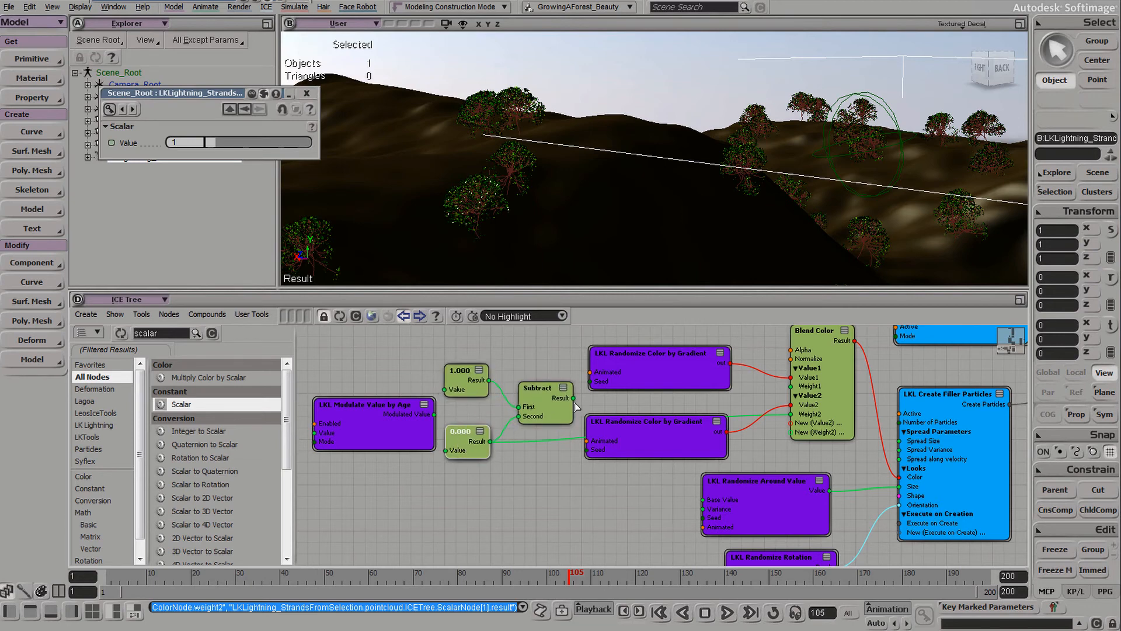
{"action": "left_click_drag", "start_coordinate": [573, 397], "coordinate": [792, 387]}
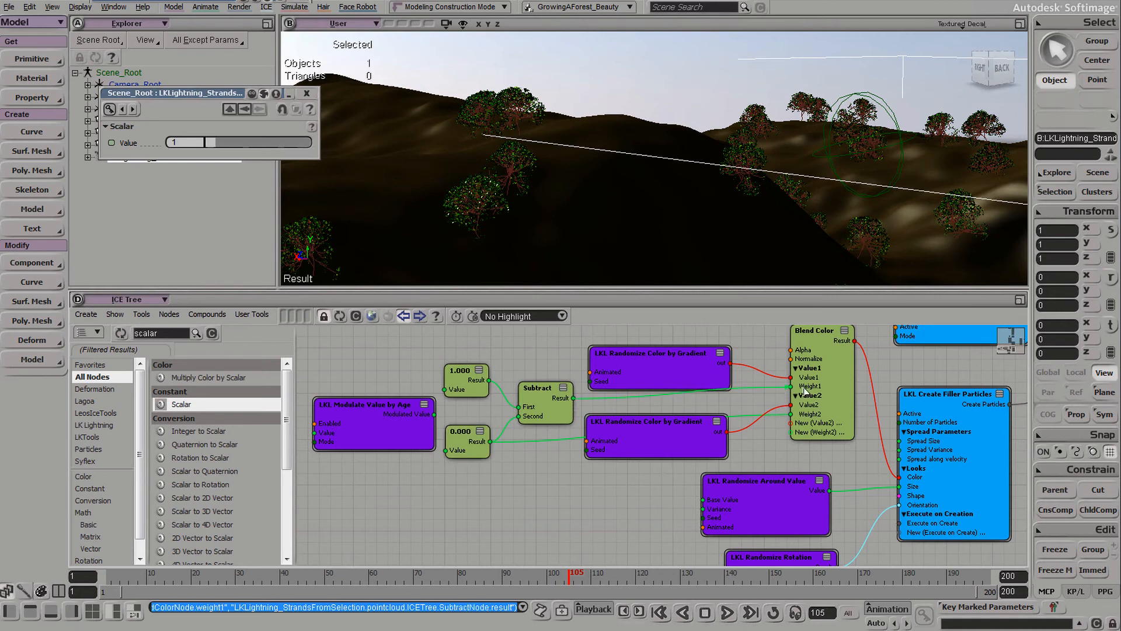
{"action": "left_click_drag", "start_coordinate": [657, 380], "coordinate": [652, 371]}
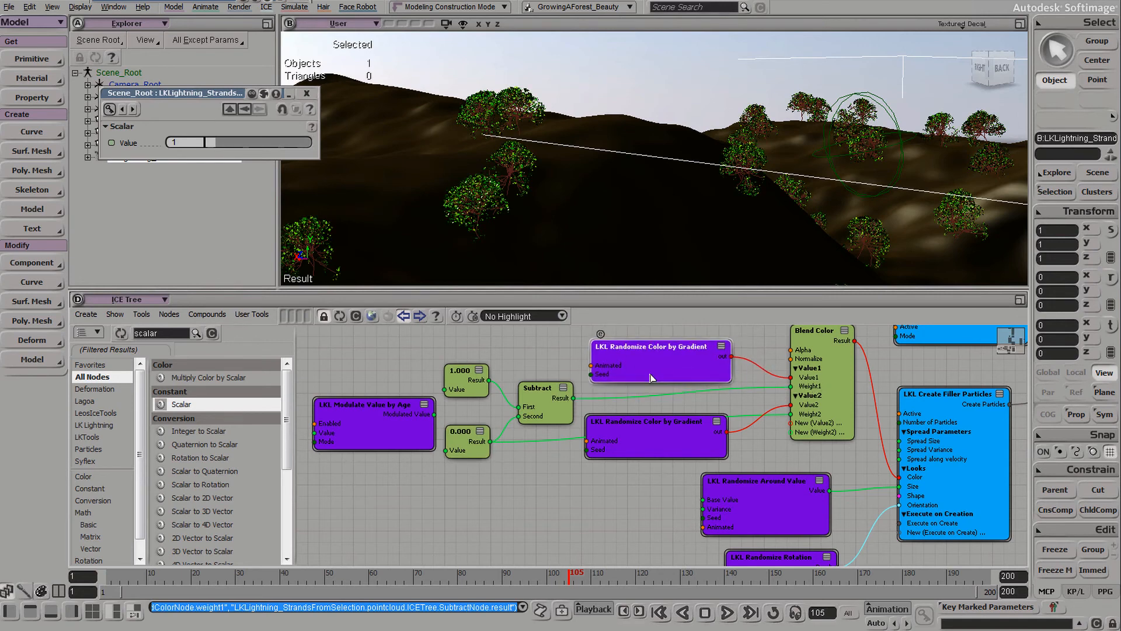
{"action": "left_click_drag", "start_coordinate": [657, 422], "coordinate": [665, 421]}
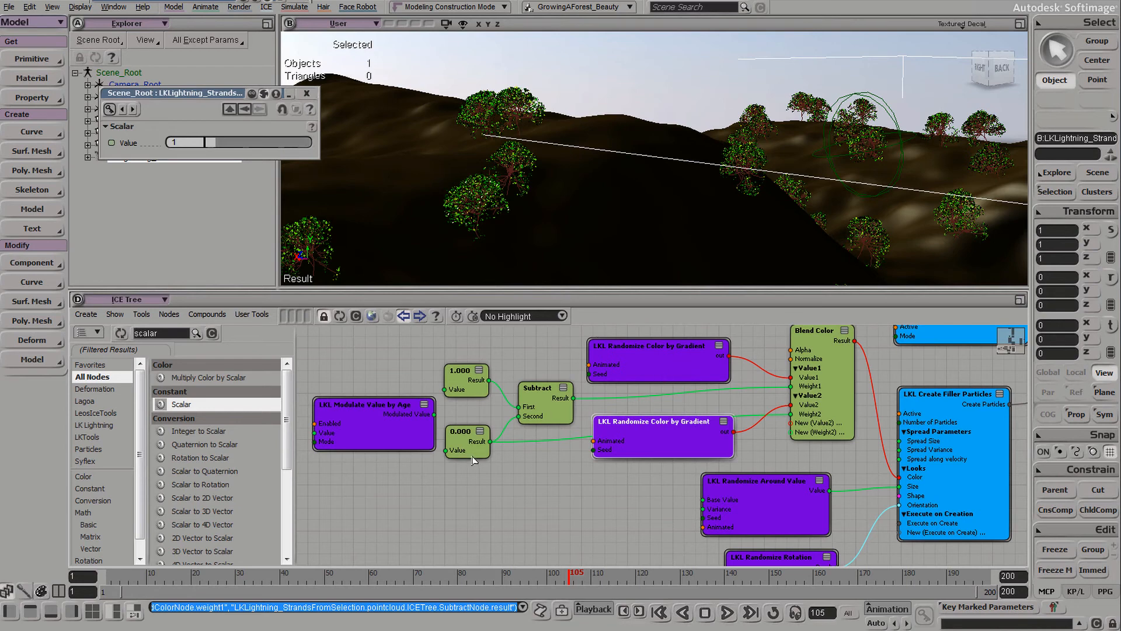
Step: Try values of 0.189 and 0.1 in the second Scalar node while viewing a tree up close
{"action": "left_click_drag", "start_coordinate": [468, 443], "coordinate": [474, 443]}
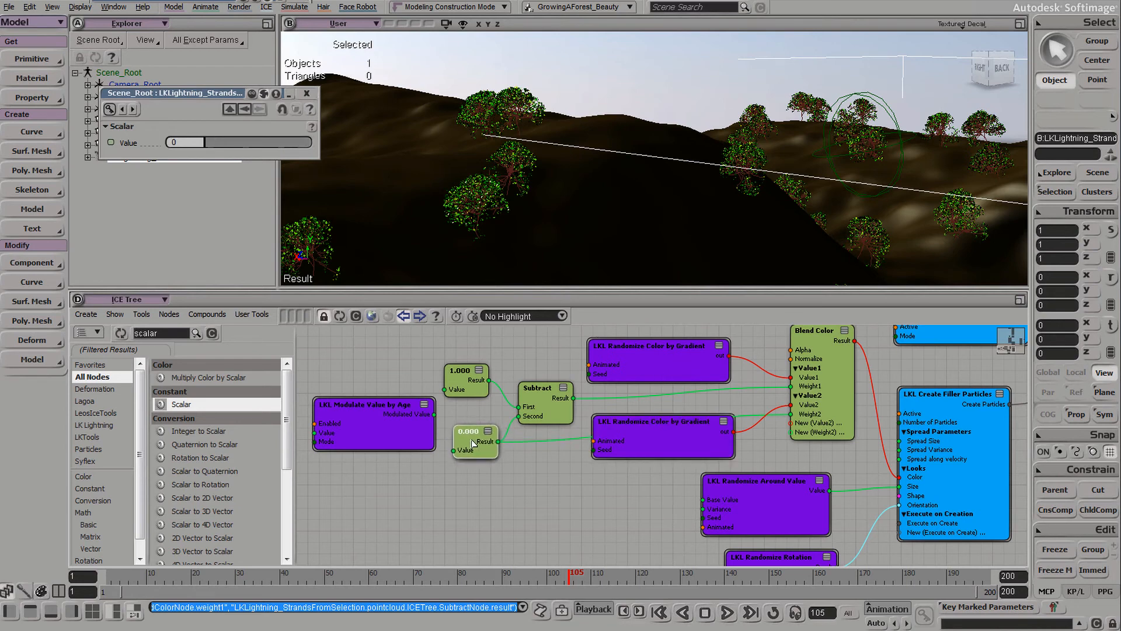
{"action": "mouse_move", "coordinate": [205, 142]}
{"action": "left_mouse_down"}
{"action": "mouse_move", "coordinate": [218, 141]}
{"action": "mouse_move", "coordinate": [205, 141]}
{"action": "left_mouse_up"}
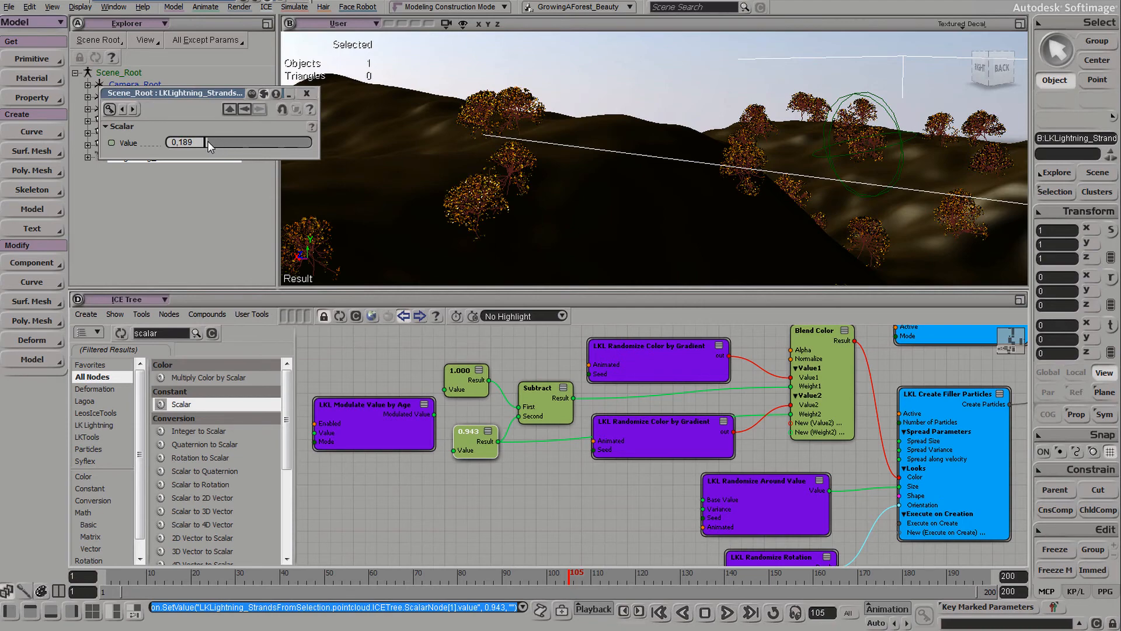
{"action": "middle_click_drag", "start_coordinate": [477, 188], "coordinate": [429, 199]}
{"action": "left_click_drag", "start_coordinate": [429, 199], "coordinate": [583, 191]}
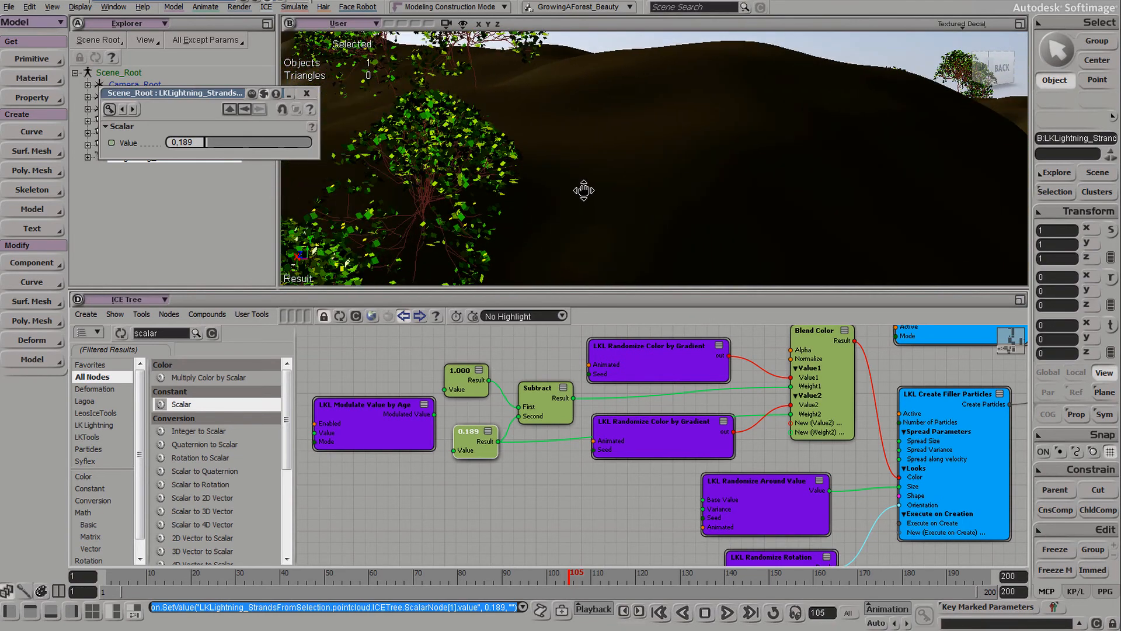
{"action": "left_click", "coordinate": [200, 143]}
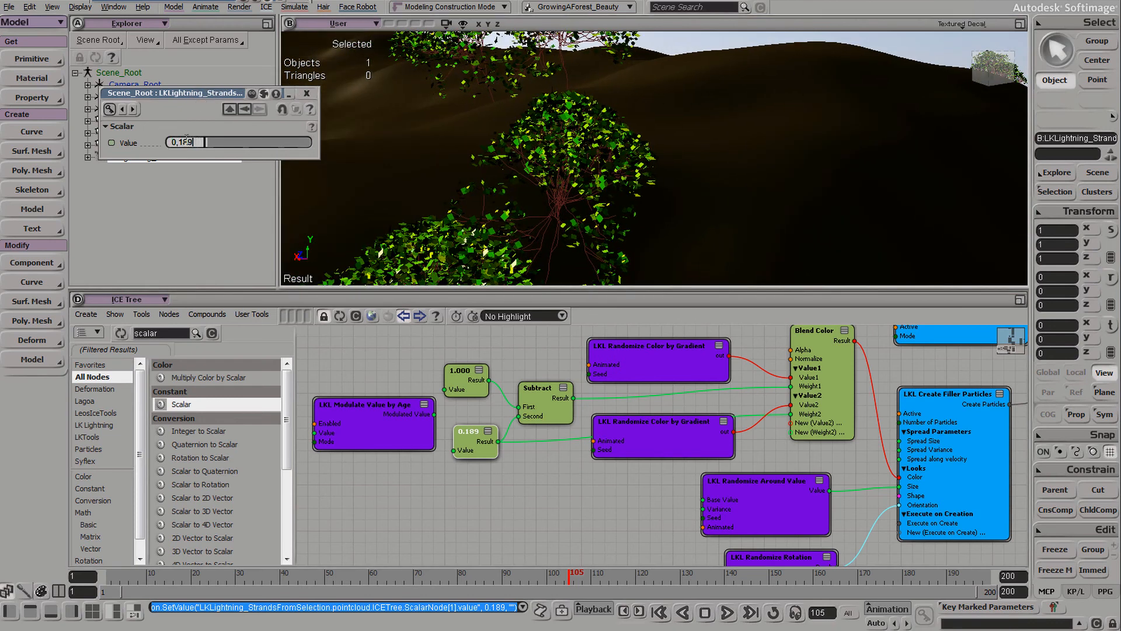
{"action": "double_click", "coordinate": [204, 142]}
{"action": "type", "text": "1"}
{"action": "key", "text": "Return"}
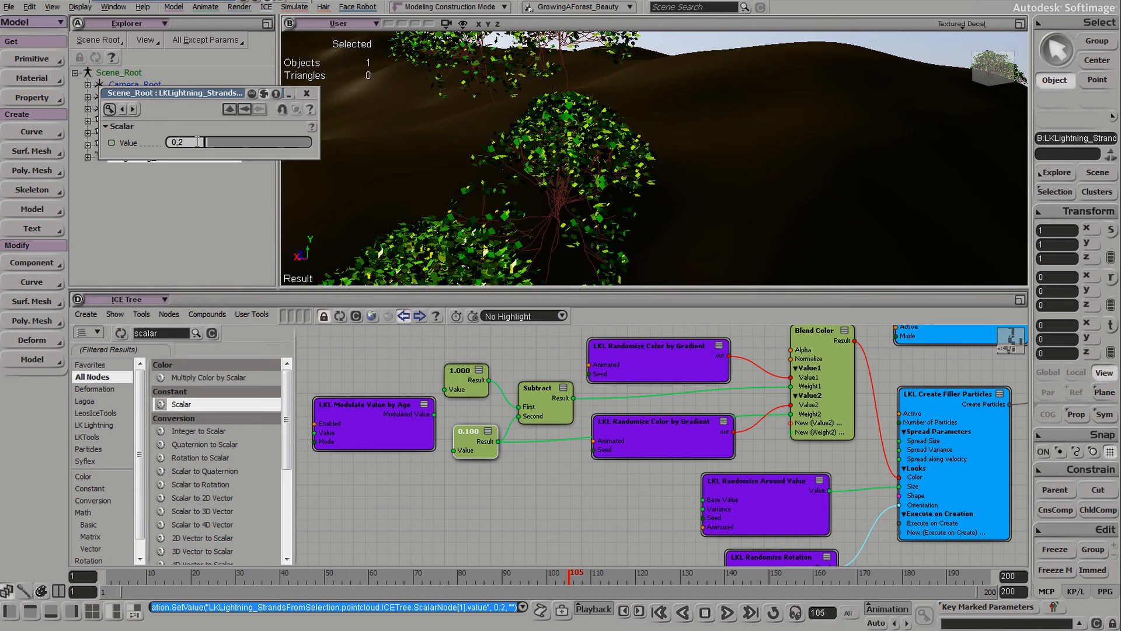
Step: Try second Scalar values of 0.6, 0.8 and 1.25, finishing with 1
{"action": "left_click", "coordinate": [197, 142]}
{"action": "left_click", "coordinate": [194, 143]}
{"action": "type", "text": "0,6"}
{"action": "key", "text": "Return"}
{"action": "left_click", "coordinate": [199, 143]}
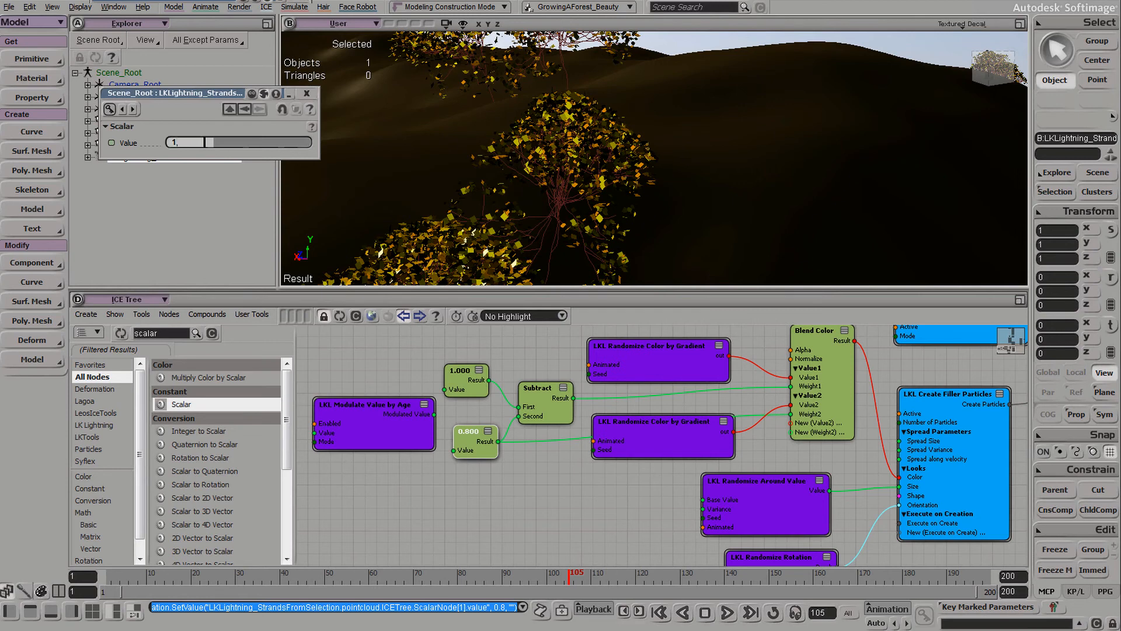
{"action": "type", "text": "1,25"}
{"action": "key", "text": "Return"}
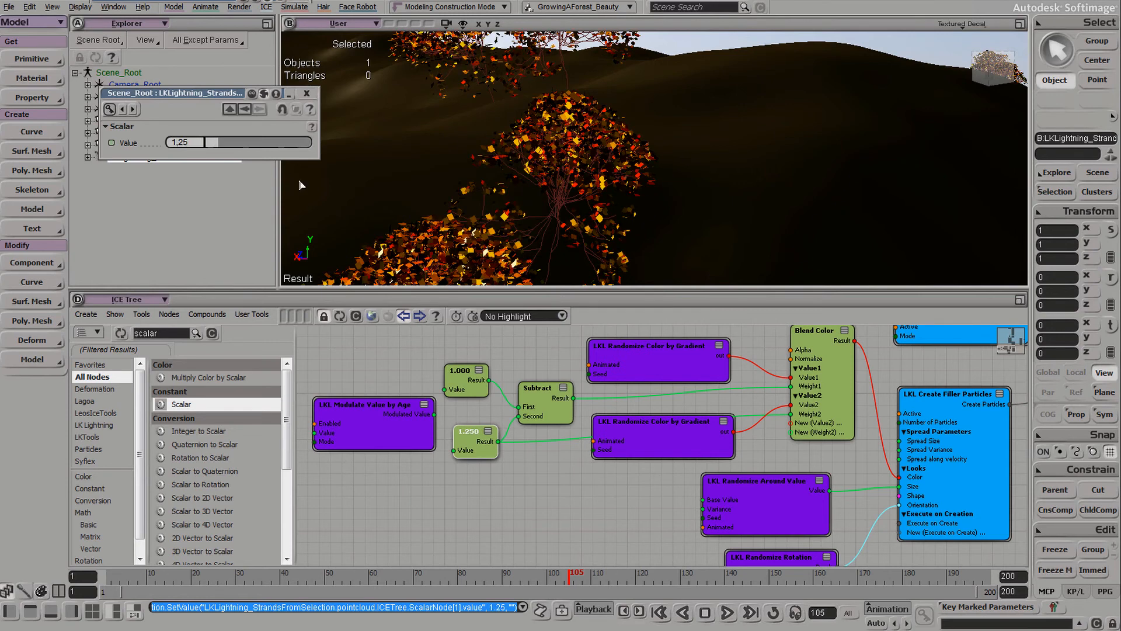
{"action": "left_click", "coordinate": [198, 142]}
{"action": "left_click", "coordinate": [197, 142]}
{"action": "key", "text": "Return"}
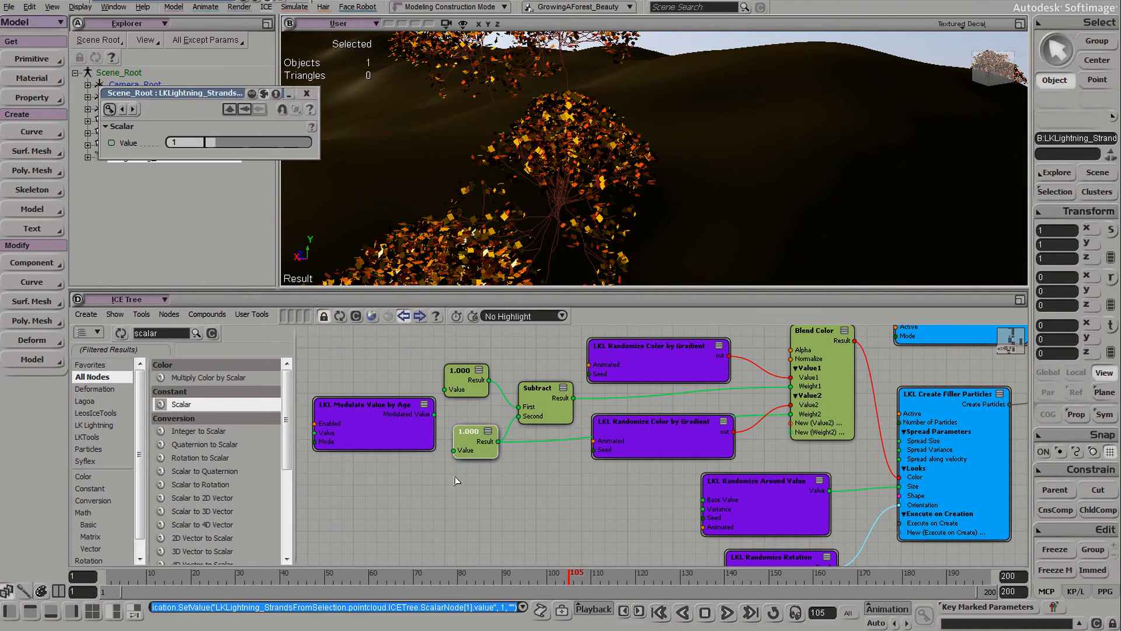
Step: Open the LKL Modulate Value by Age properties and connect its Modulated Value output to the second Scalar's Value input
{"action": "left_click_drag", "start_coordinate": [385, 426], "coordinate": [362, 442]}
{"action": "middle_click_drag", "start_coordinate": [551, 504], "coordinate": [591, 506]}
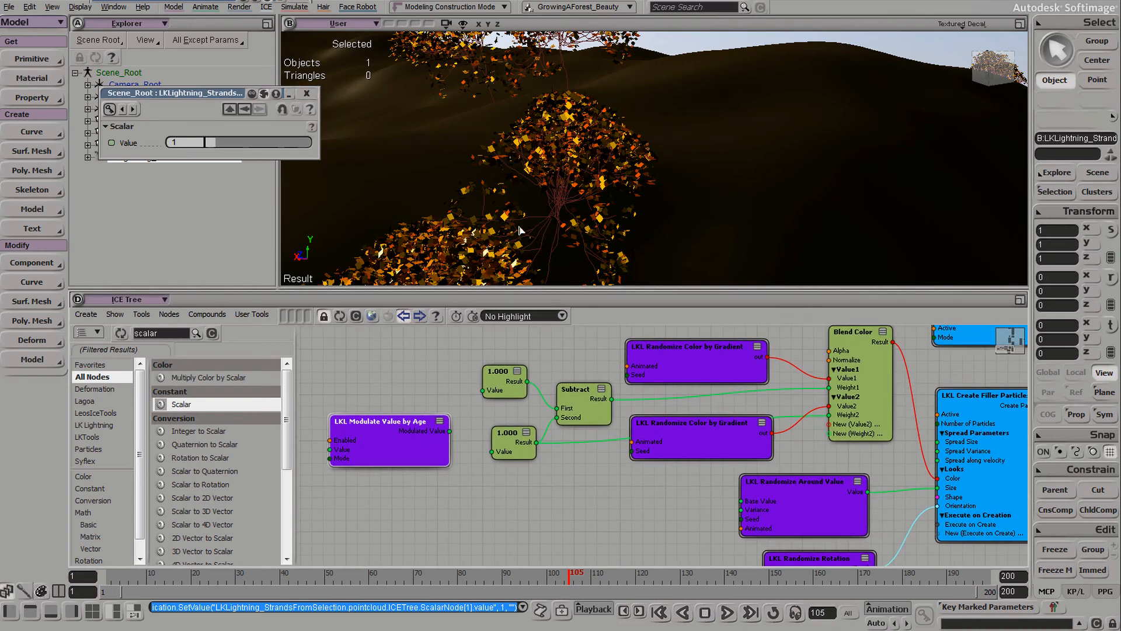
{"action": "scroll", "coordinate": [698, 115], "scroll_direction": "down", "scroll_amount": 5}
{"action": "scroll", "coordinate": [764, 133], "scroll_direction": "down", "scroll_amount": 3}
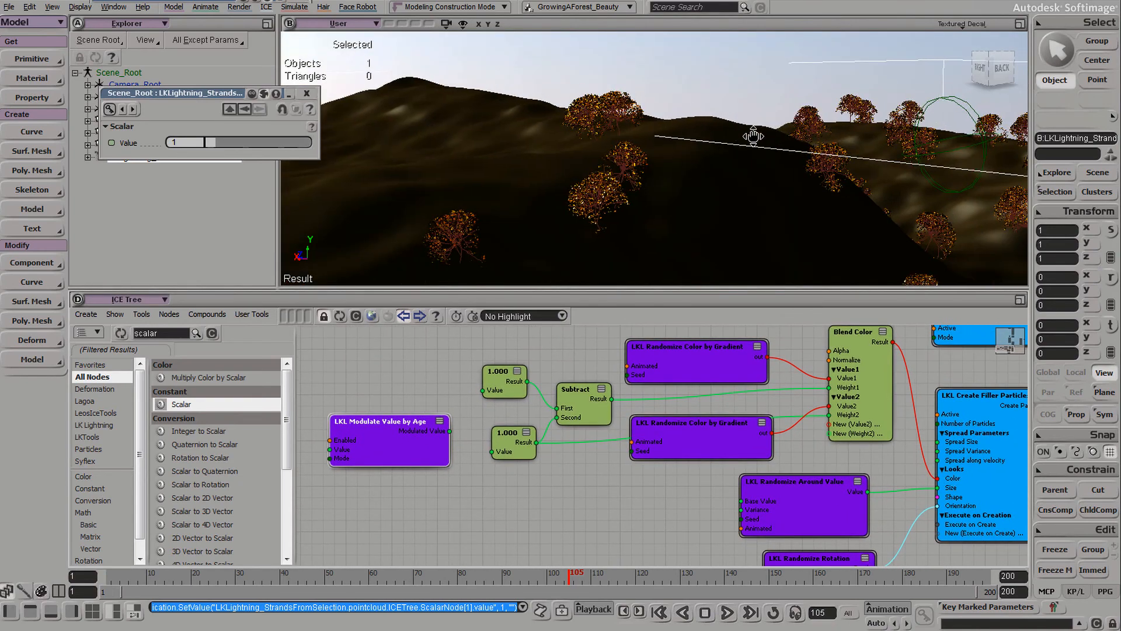
{"action": "left_click_drag", "start_coordinate": [397, 444], "coordinate": [391, 453]}
{"action": "double_click", "coordinate": [391, 449]}
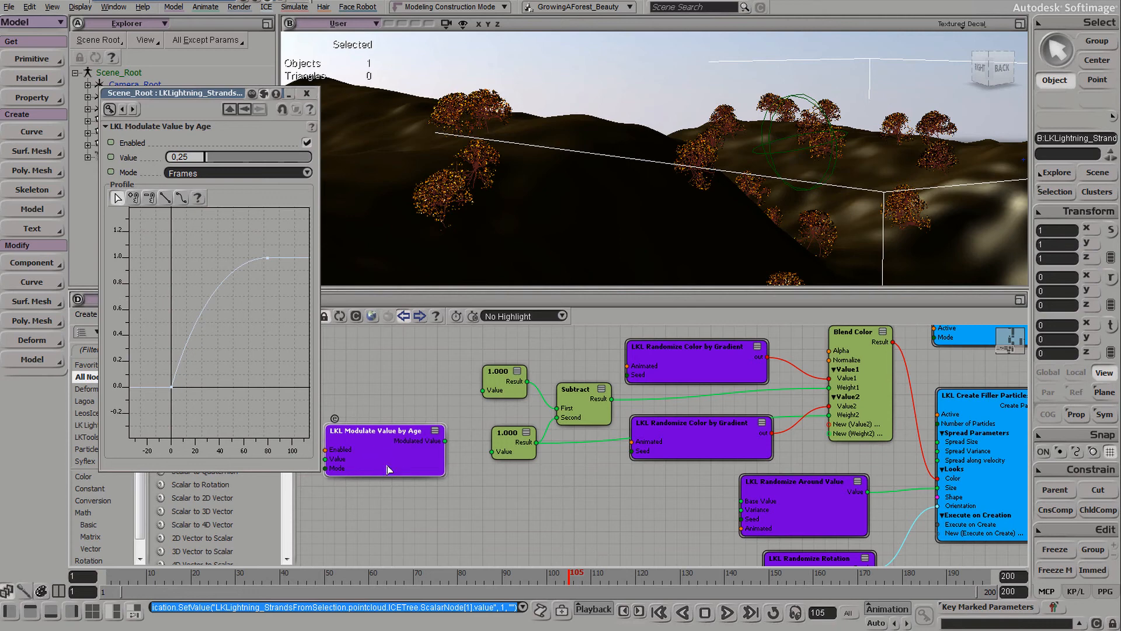
{"action": "left_click_drag", "start_coordinate": [386, 439], "coordinate": [480, 456]}
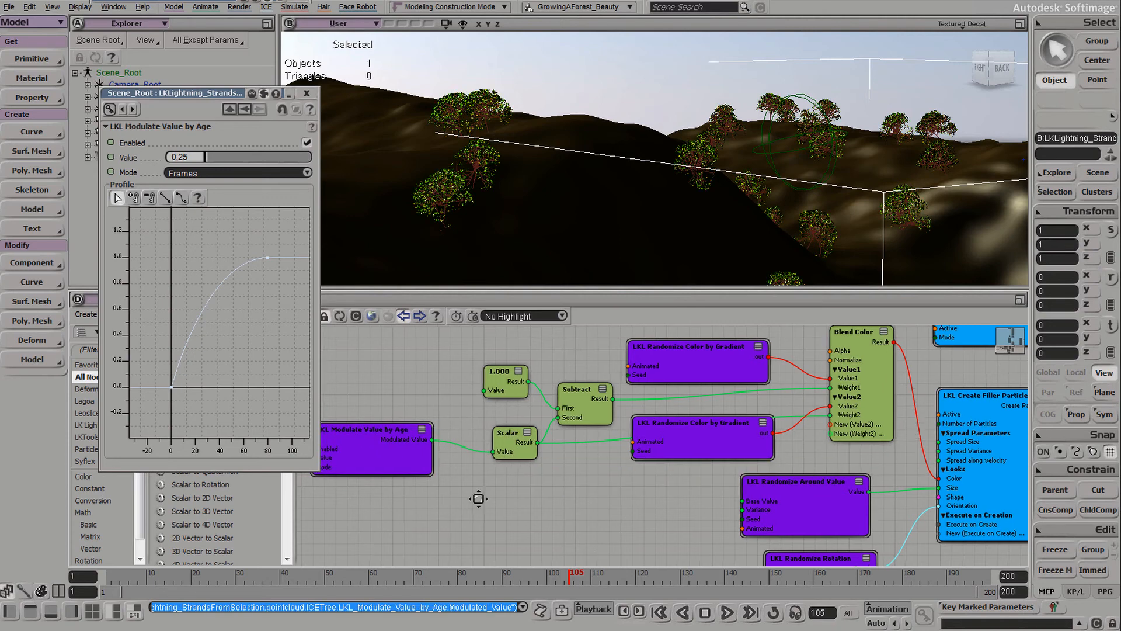
Step: Set the Value of the LKL Modulate Value by Age node to 1
{"action": "middle_click_drag", "start_coordinate": [475, 493], "coordinate": [544, 495]}
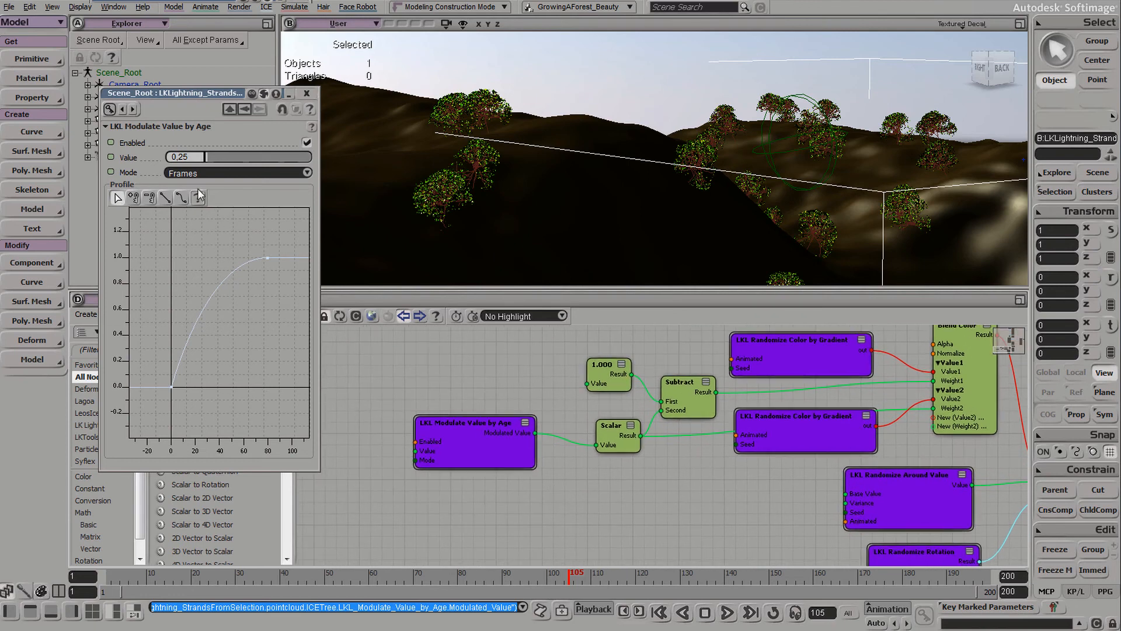
{"action": "double_click", "coordinate": [191, 157]}
{"action": "type", "text": "1"}
{"action": "key", "text": "Return"}
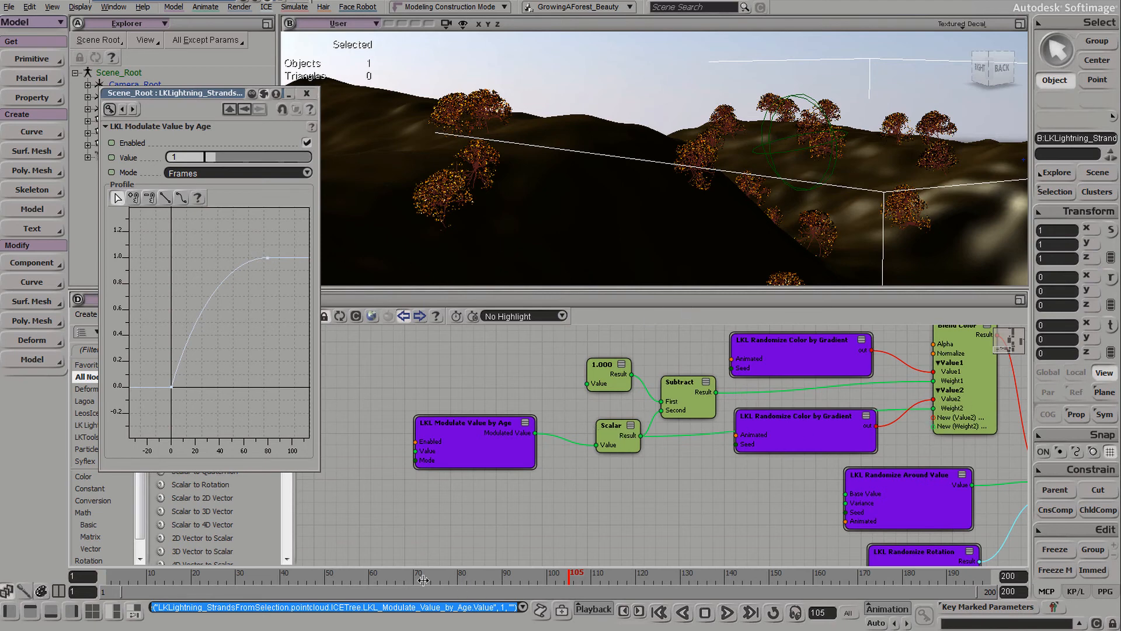
Step: Scrub the animation up to frame 100 to check how the leaf colors change as the trees grow
{"action": "left_click", "coordinate": [244, 577]}
{"action": "left_click", "coordinate": [236, 577]}
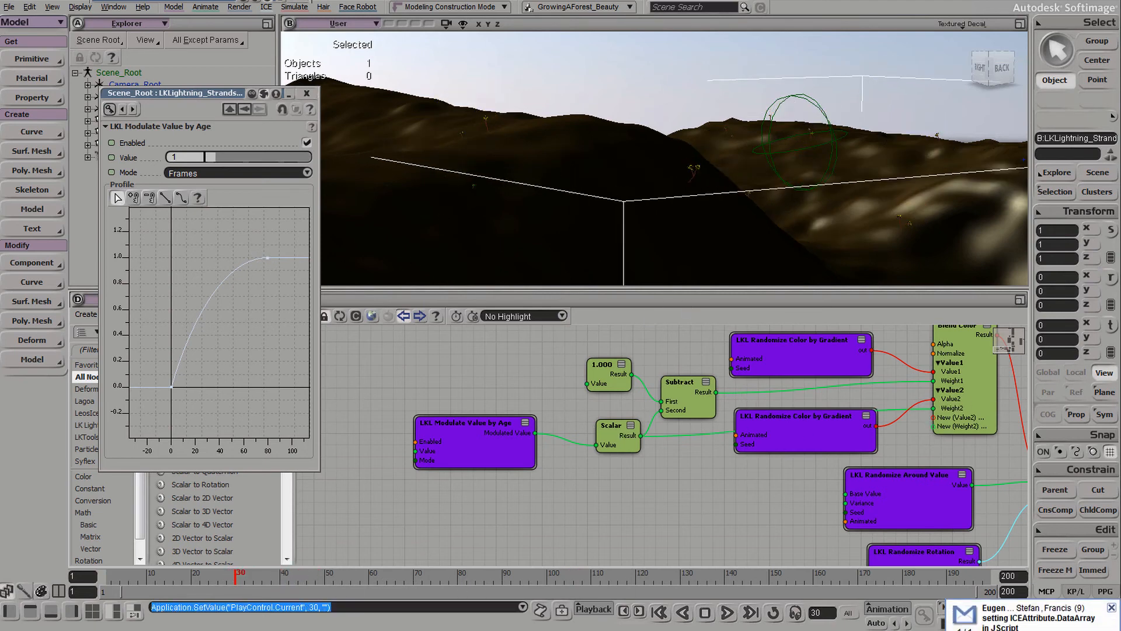
{"action": "left_click", "coordinate": [1112, 610]}
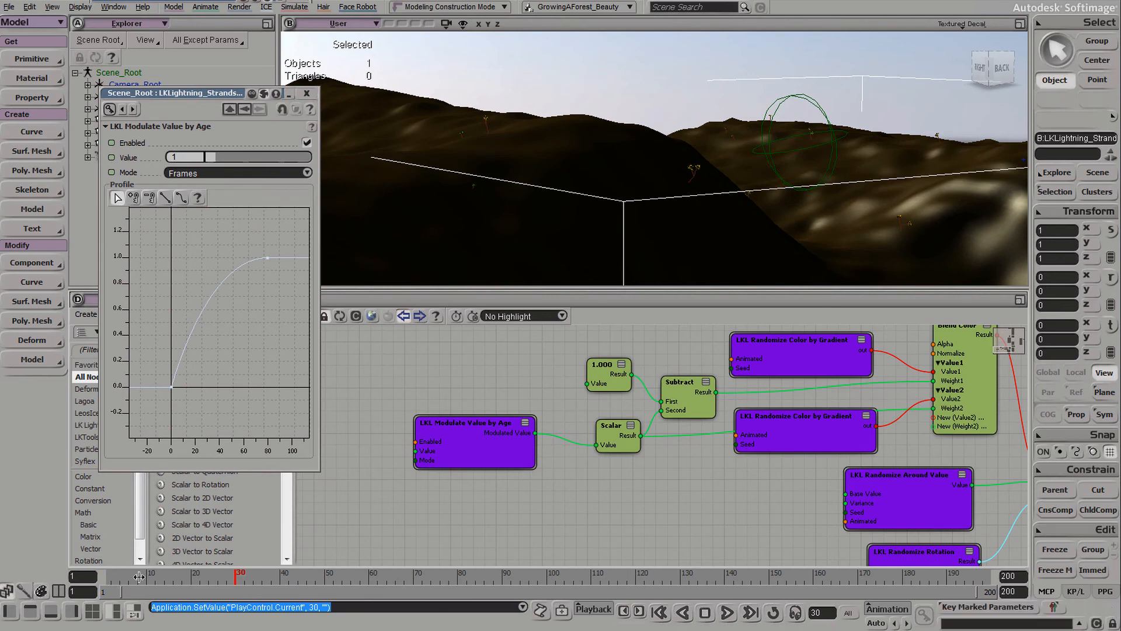
{"action": "left_click_drag", "start_coordinate": [235, 573], "coordinate": [461, 574]}
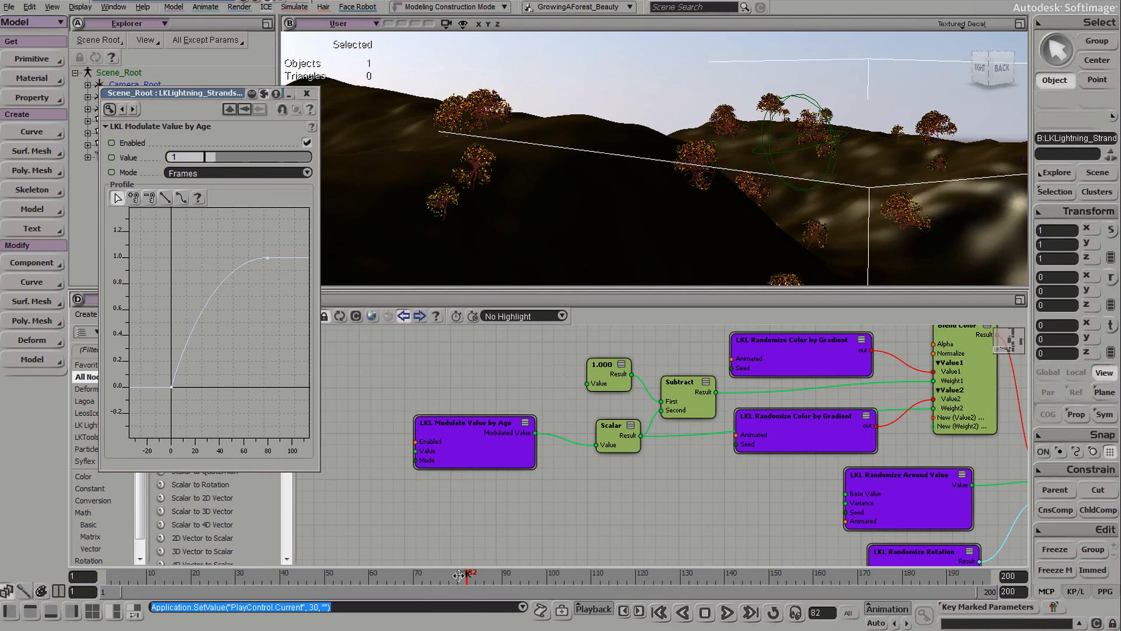
{"action": "left_click_drag", "start_coordinate": [107, 579], "coordinate": [525, 581]}
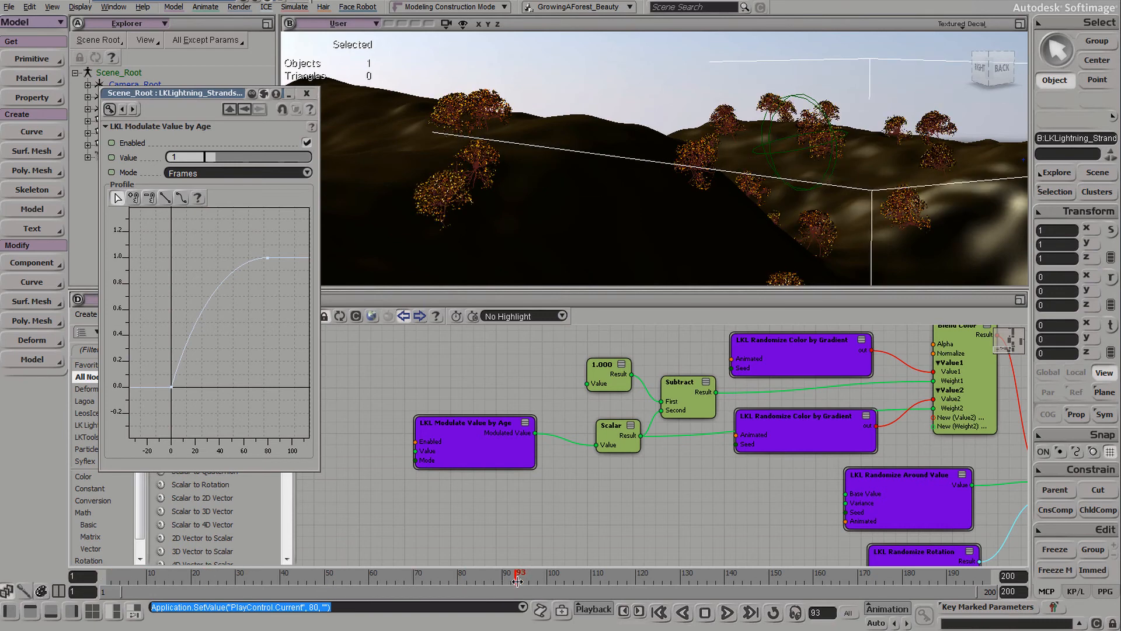
{"action": "left_click_drag", "start_coordinate": [537, 578], "coordinate": [547, 580]}
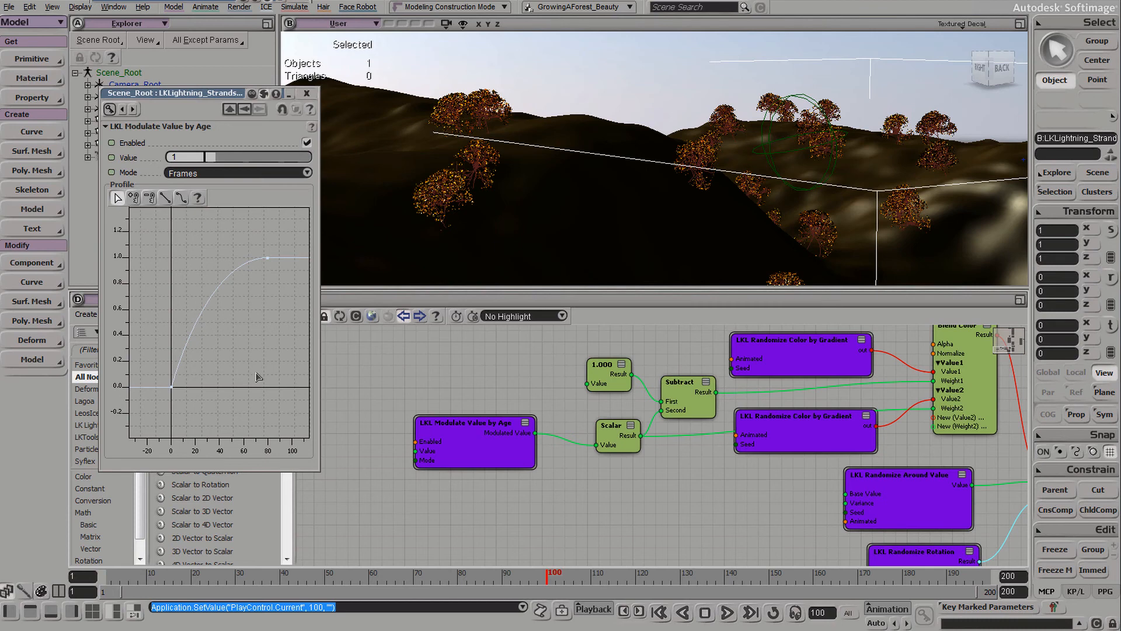
Step: Shift the LKL Modulate Value by Age profile so it rises from 0 at frame 100 to 1 at about frame 160
{"action": "left_click_drag", "start_coordinate": [152, 367], "coordinate": [203, 411]}
{"action": "middle_click_drag", "start_coordinate": [195, 395], "coordinate": [308, 397]}
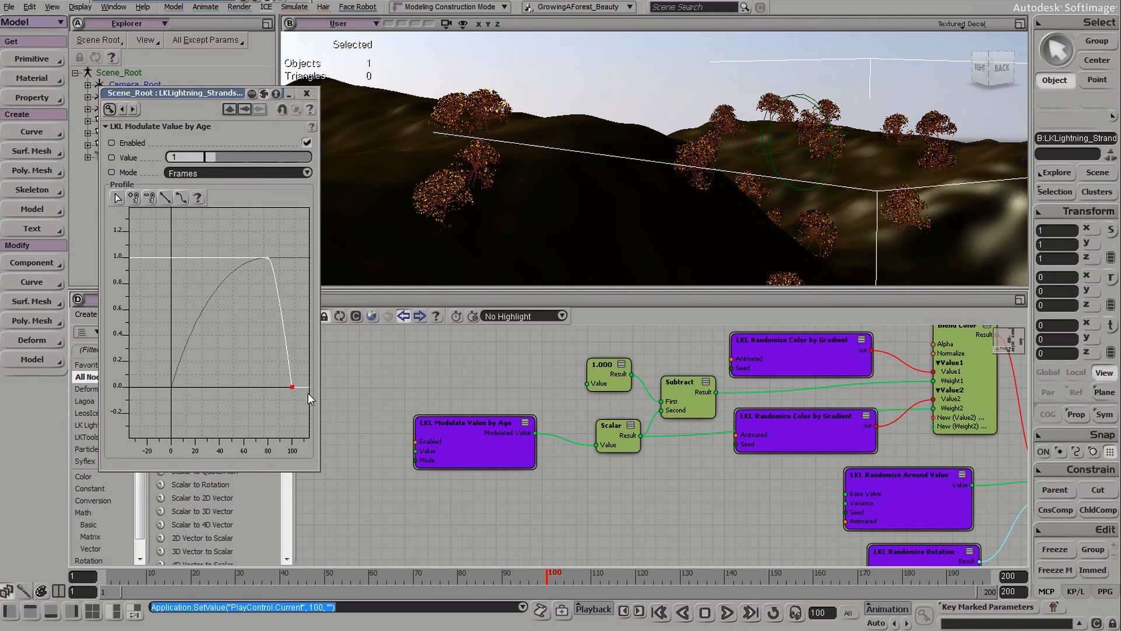
{"action": "left_click_drag", "start_coordinate": [255, 225], "coordinate": [295, 279]}
{"action": "middle_click_drag", "start_coordinate": [278, 286], "coordinate": [364, 290]}
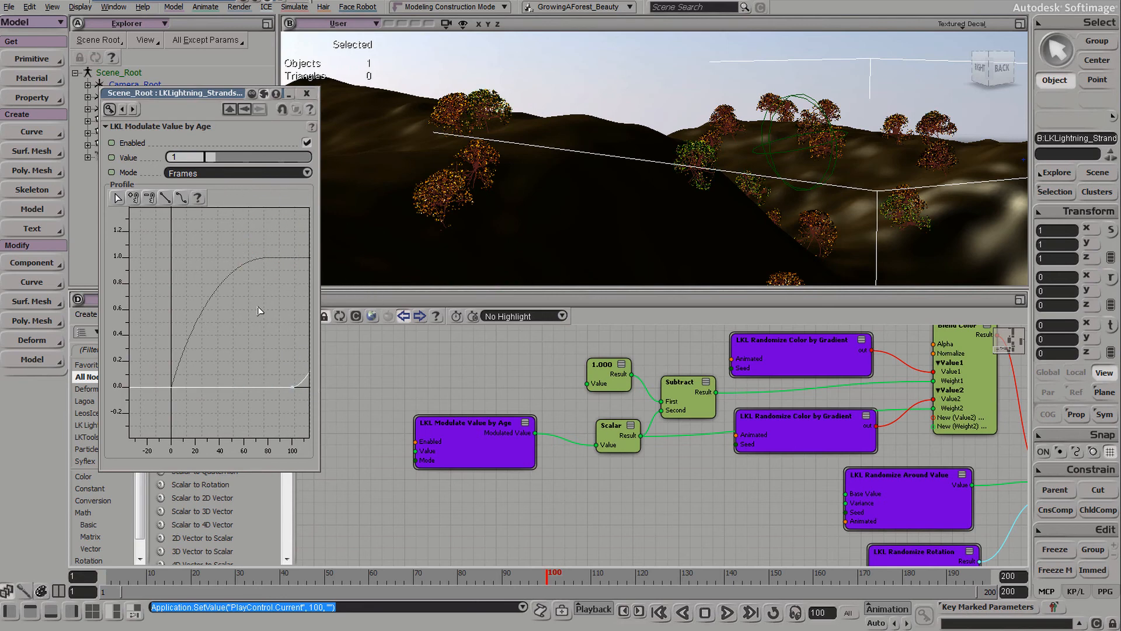
{"action": "left_click_drag", "start_coordinate": [254, 307], "coordinate": [171, 308]}
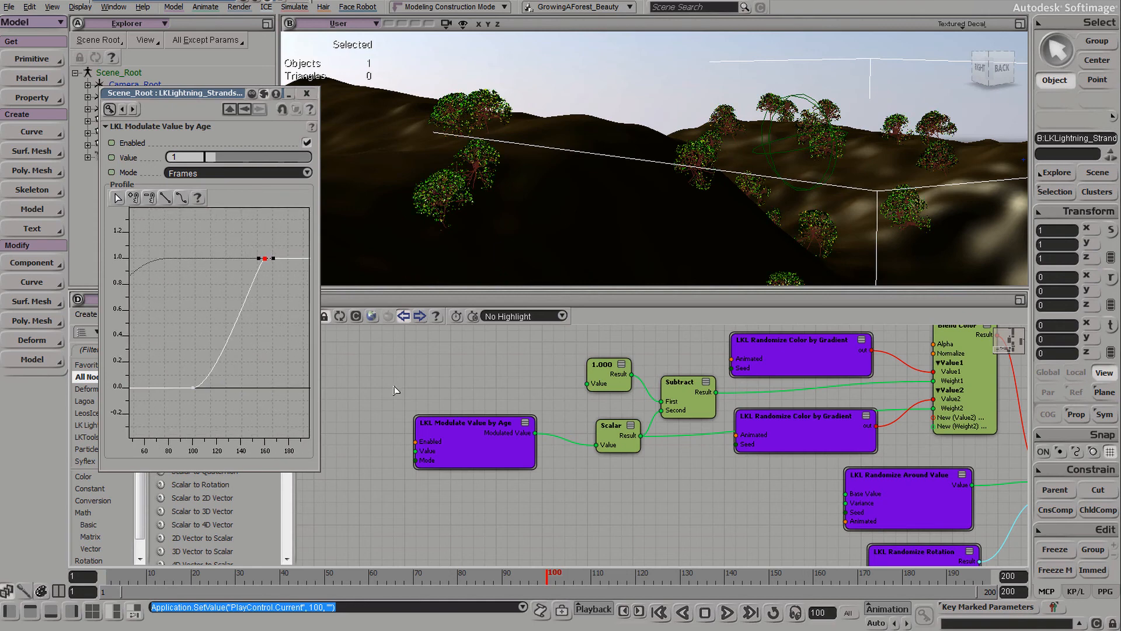
Step: Check the trees at frame 182, then move the profile's upper key to about frame 180 and smooth the curve's transition
{"action": "left_click", "coordinate": [906, 578]}
{"action": "left_click_drag", "start_coordinate": [907, 581], "coordinate": [913, 581]}
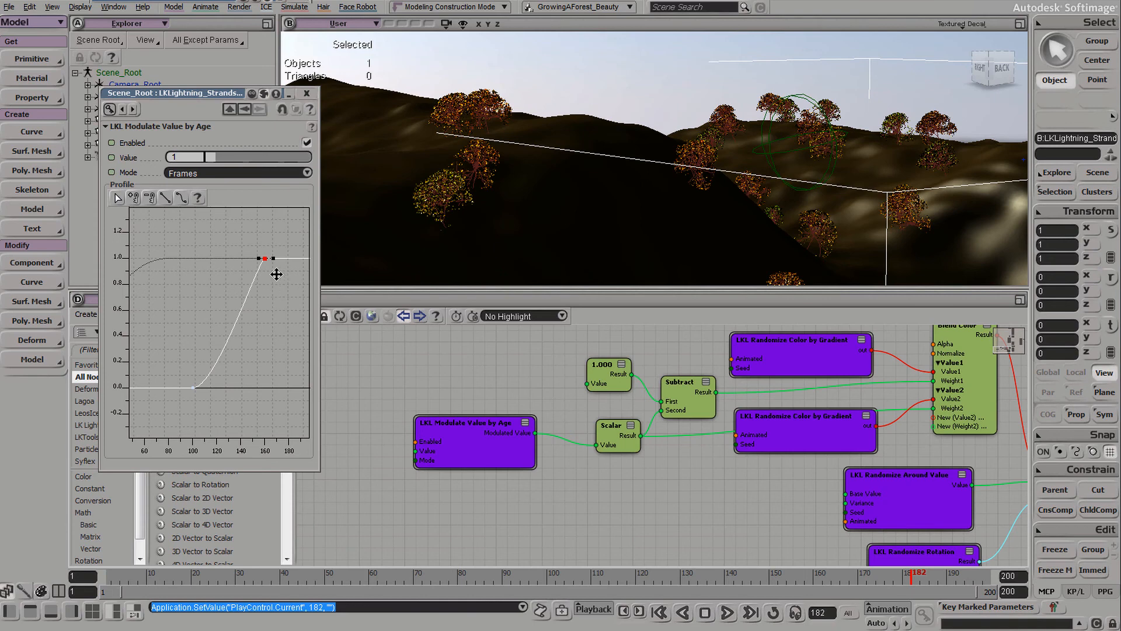
{"action": "left_click_drag", "start_coordinate": [275, 271], "coordinate": [300, 281]}
{"action": "left_click_drag", "start_coordinate": [266, 237], "coordinate": [258, 278]}
{"action": "left_click_drag", "start_coordinate": [174, 362], "coordinate": [202, 398]}
Step: Scrub the animation from frame 160 to 193 with a closer view of the trees to examine the autumn color transition
{"action": "left_click_drag", "start_coordinate": [700, 577], "coordinate": [815, 574]}
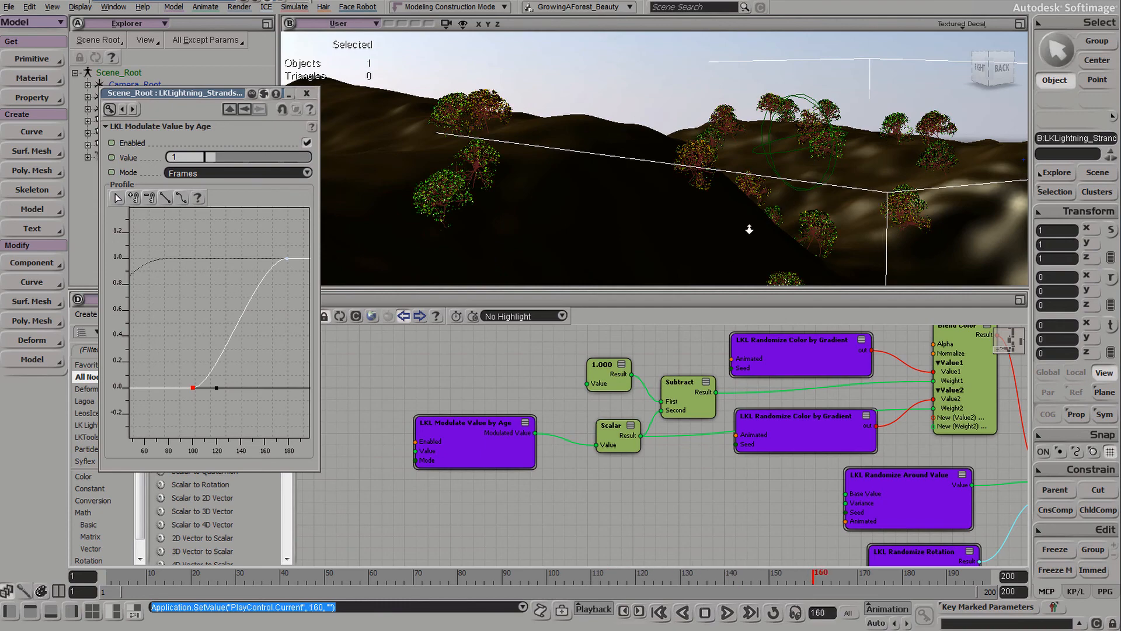
{"action": "middle_click_drag", "start_coordinate": [750, 230], "coordinate": [657, 234]}
{"action": "left_click_drag", "start_coordinate": [728, 160], "coordinate": [653, 153]}
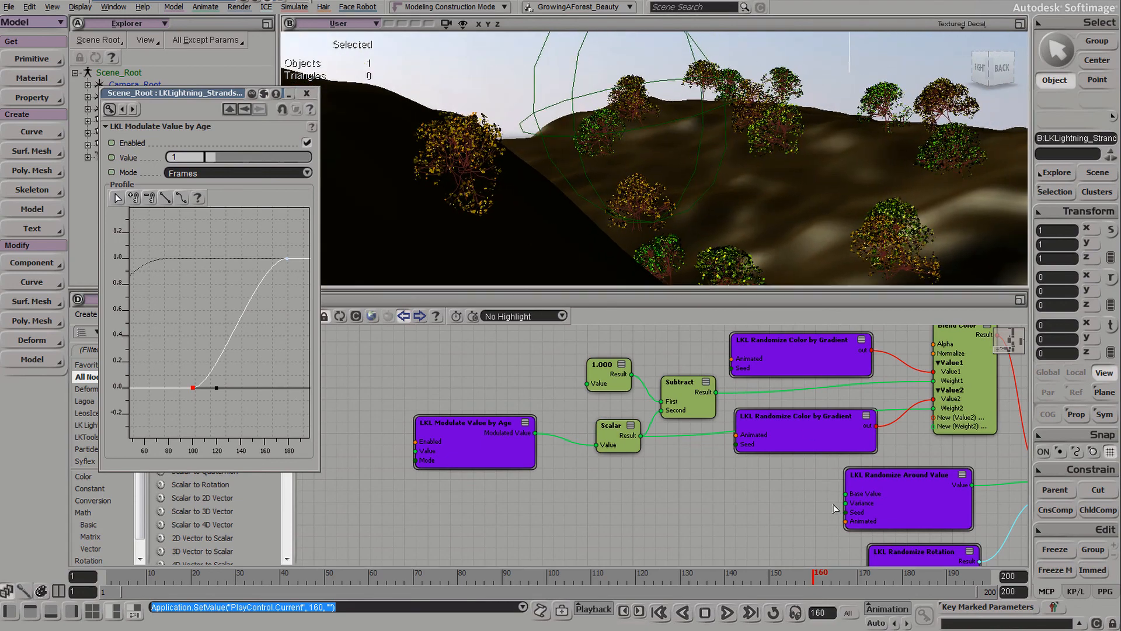
{"action": "left_click", "coordinate": [858, 578]}
{"action": "left_click_drag", "start_coordinate": [867, 578], "coordinate": [905, 578]}
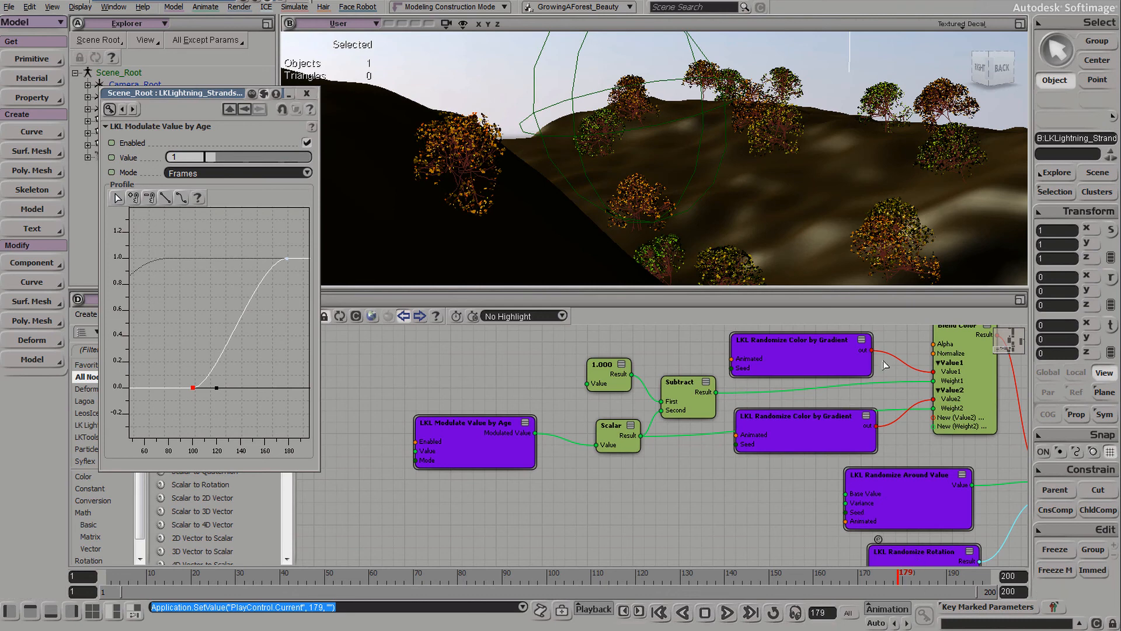
{"action": "left_click_drag", "start_coordinate": [926, 578], "coordinate": [959, 579]}
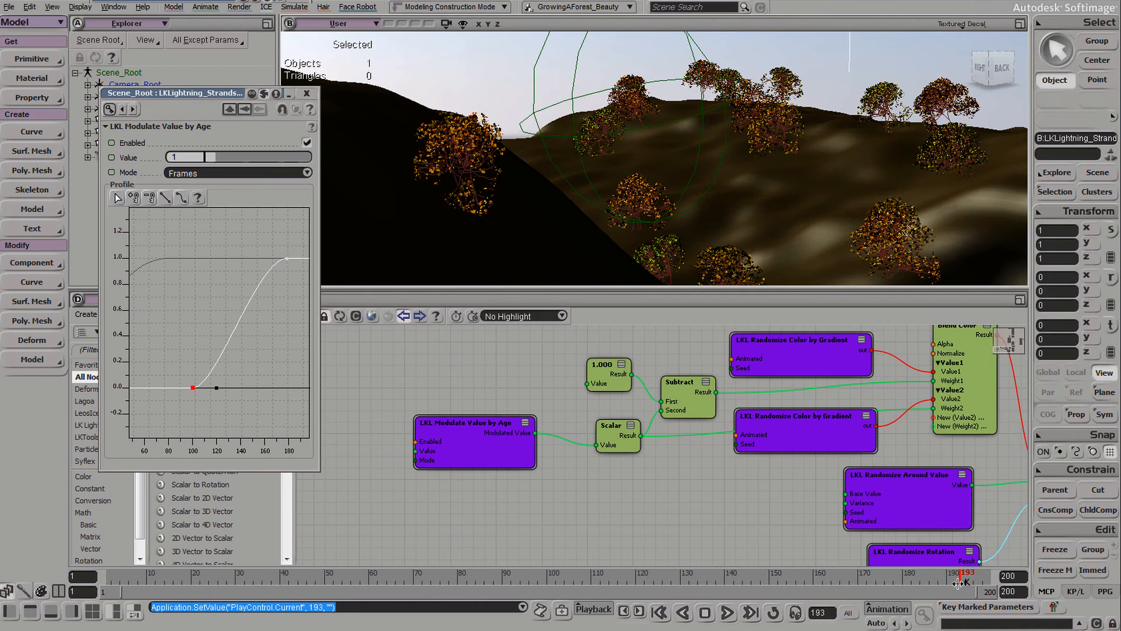
Step: Set the Emit Rate of the LKL Emit from Surface node to 5 and close its properties
{"action": "left_click_drag", "start_coordinate": [794, 466], "coordinate": [673, 524]}
{"action": "key", "text": "s"}
{"action": "middle_click_drag", "start_coordinate": [648, 204], "coordinate": [802, 154]}
{"action": "left_click_drag", "start_coordinate": [789, 371], "coordinate": [663, 413]}
{"action": "double_click", "coordinate": [664, 413]}
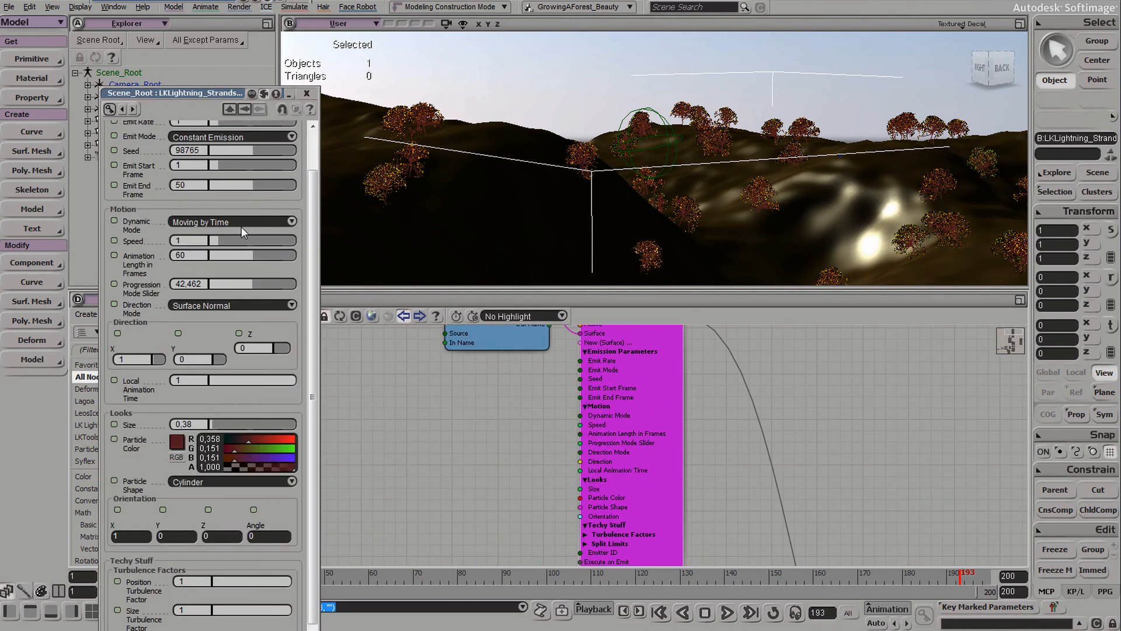
{"action": "scroll", "coordinate": [310, 205], "scroll_direction": "up", "scroll_amount": 2}
{"action": "left_click", "coordinate": [201, 166]}
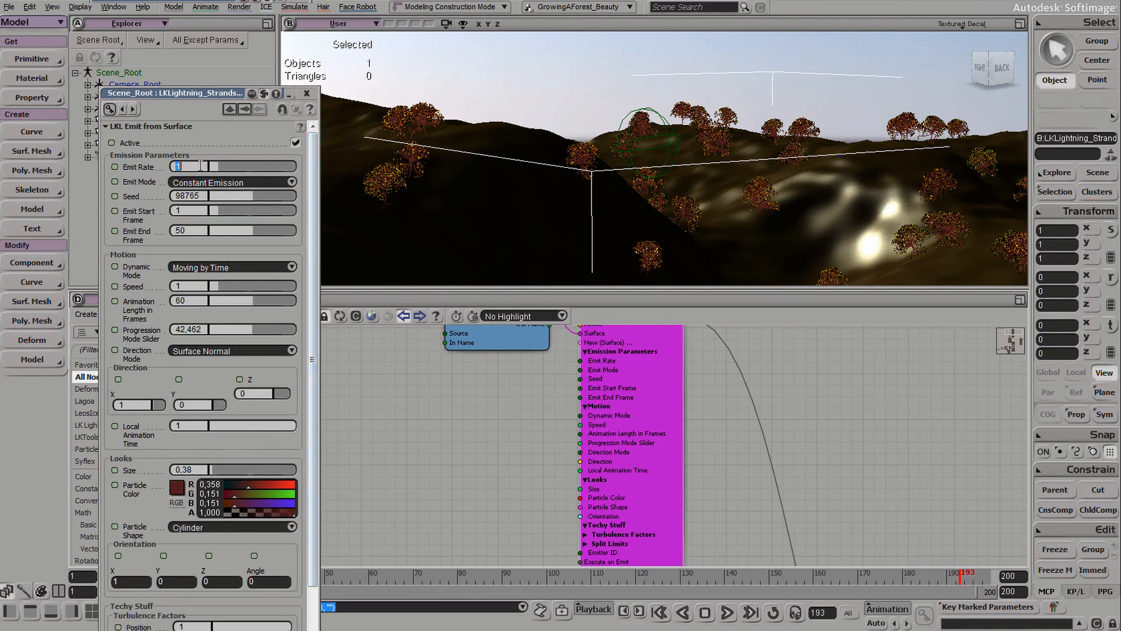
{"action": "type", "text": "5"}
{"action": "key", "text": "Return"}
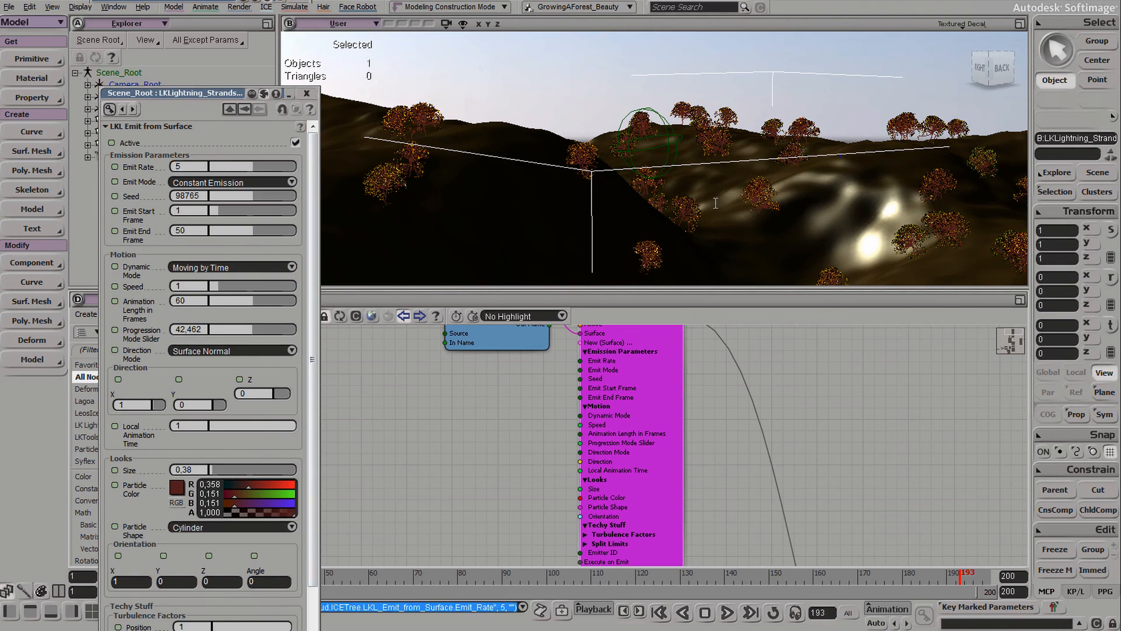
{"action": "key", "text": "s"}
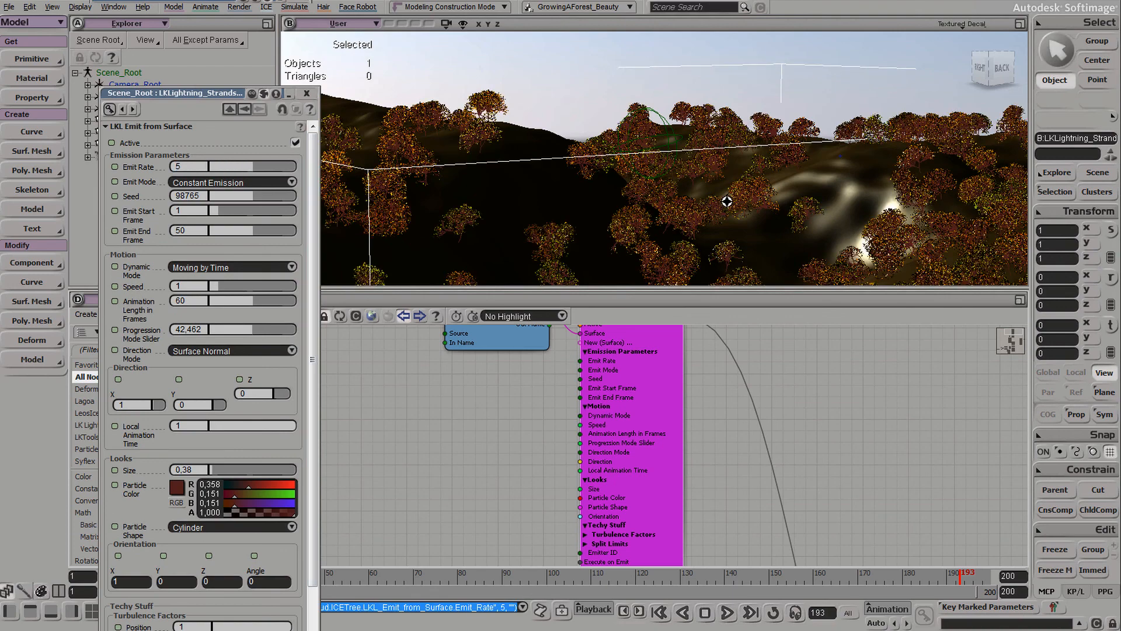
{"action": "right_click_drag", "start_coordinate": [763, 234], "coordinate": [726, 169]}
{"action": "left_click", "coordinate": [307, 93]}
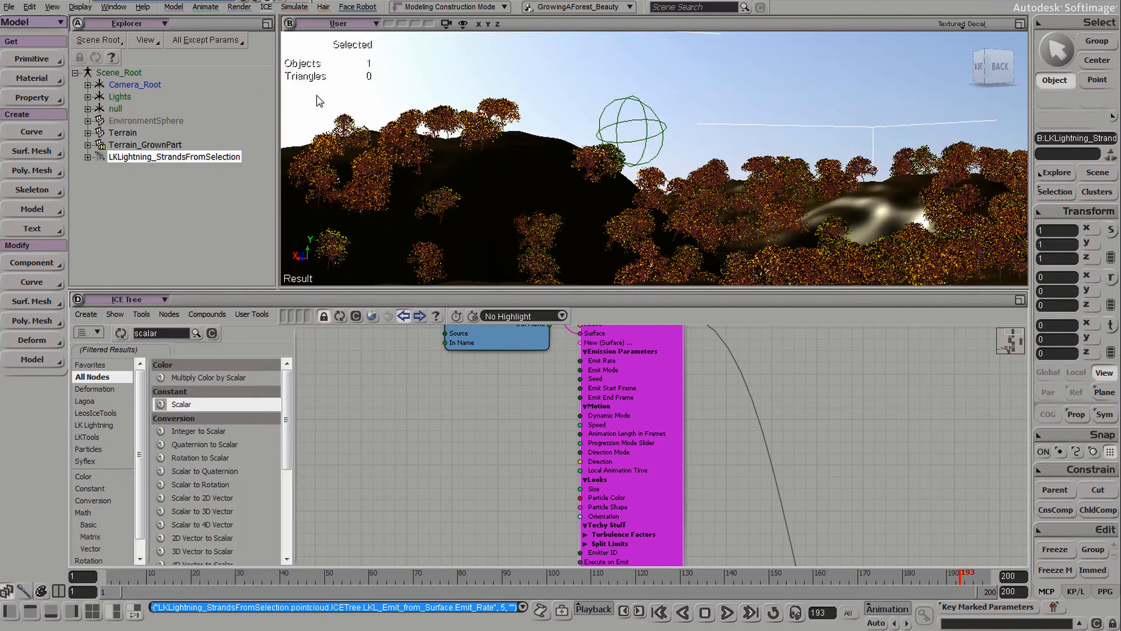
Step: Select all points of the tree strand cloud to check the point count, and return to object selection
{"action": "key", "text": "t"}
{"action": "key", "text": "ctrl+a"}
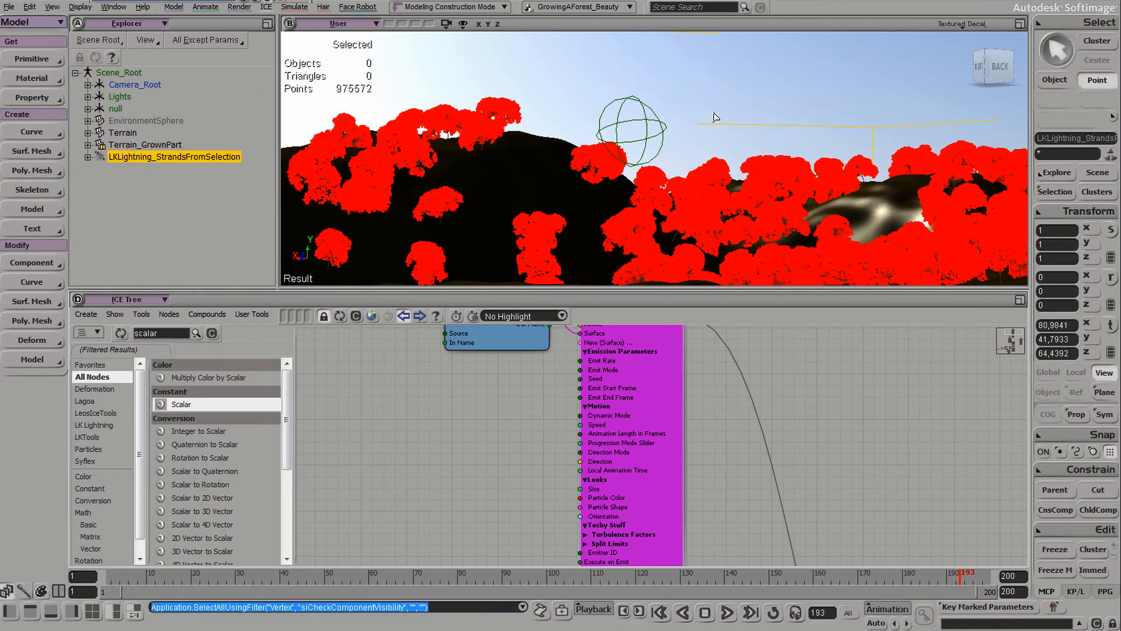
{"action": "key", "text": "space"}
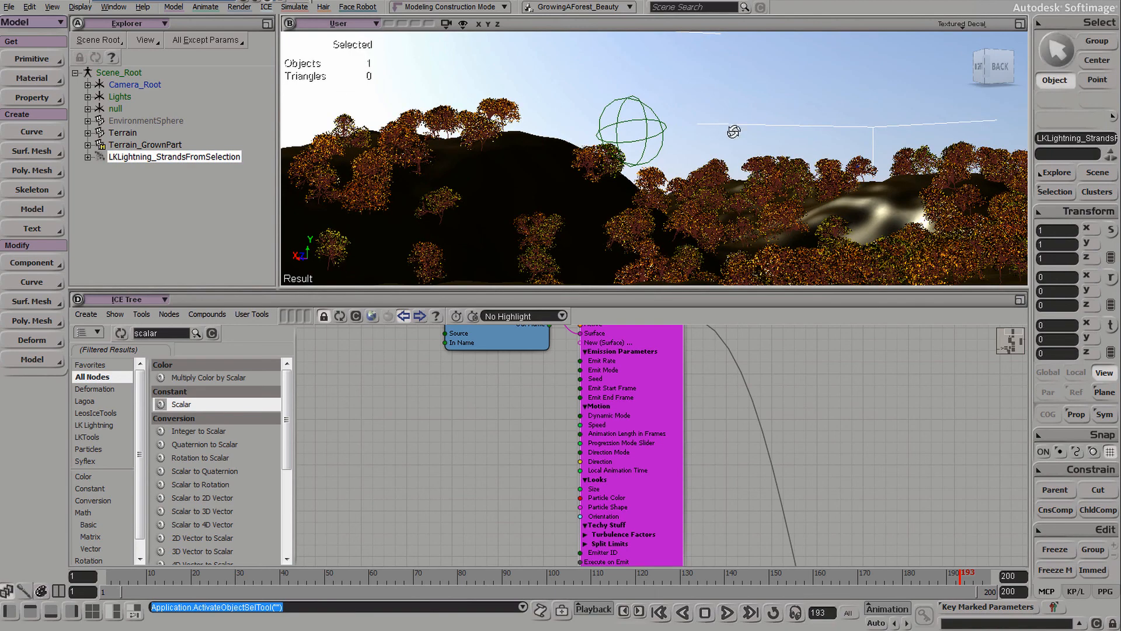
{"action": "left_click_drag", "start_coordinate": [779, 169], "coordinate": [677, 147]}
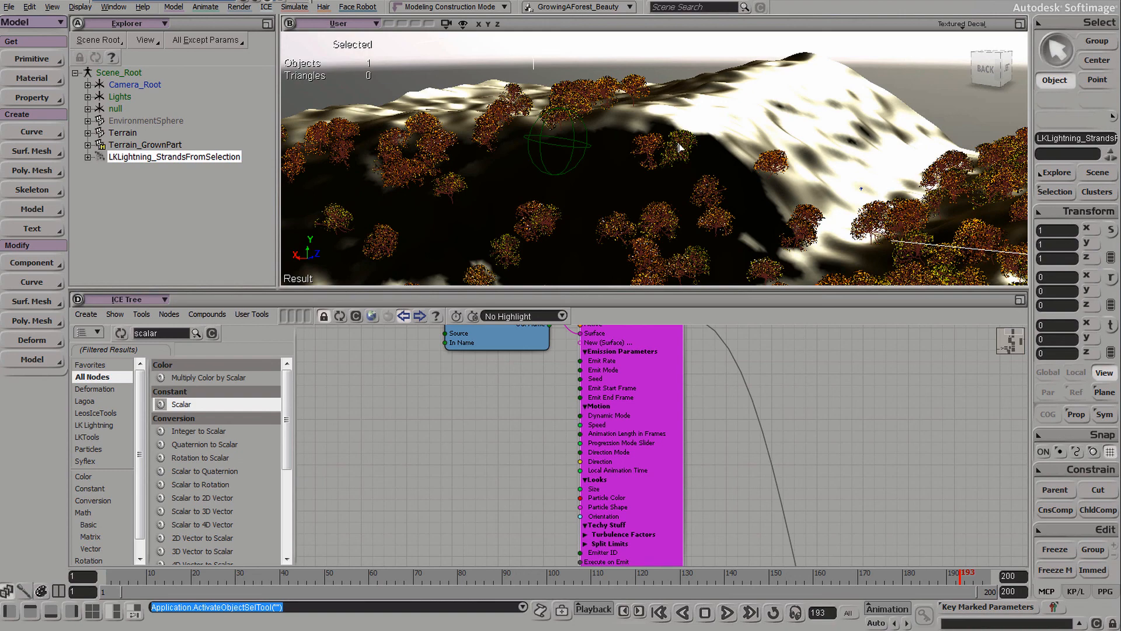
Step: Review the whole ICE tree and the denser forest, and go to frame 63 to inspect the trees' green stage
{"action": "left_click_drag", "start_coordinate": [768, 485], "coordinate": [754, 397]}
{"action": "middle_click_drag", "start_coordinate": [713, 428], "coordinate": [798, 404]}
{"action": "left_click_drag", "start_coordinate": [764, 453], "coordinate": [748, 401]}
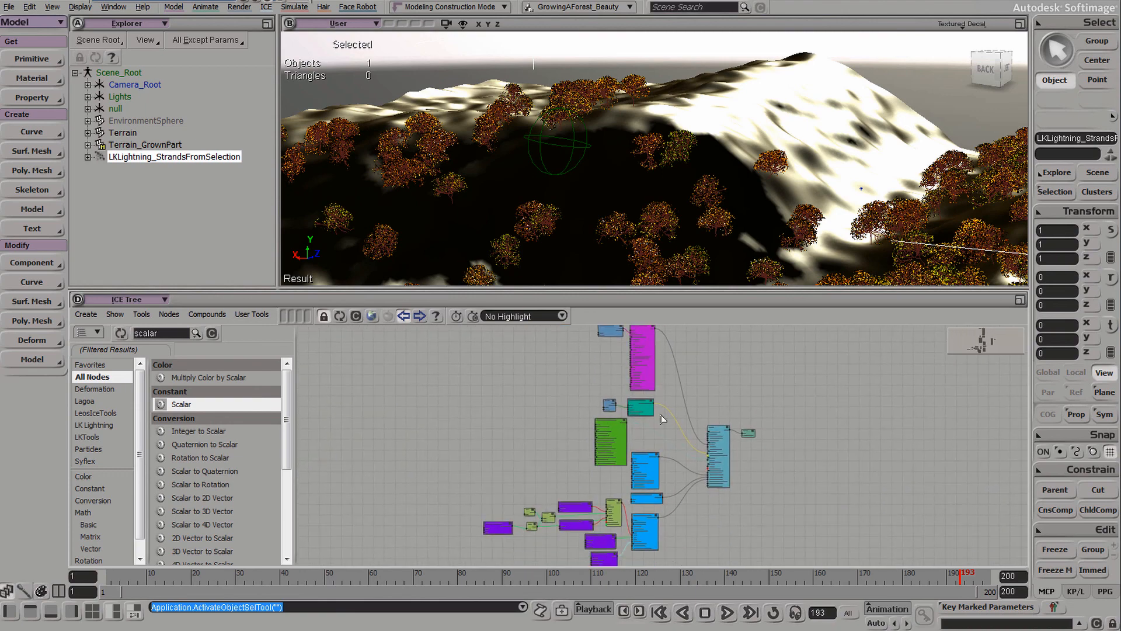
{"action": "left_click_drag", "start_coordinate": [676, 243], "coordinate": [739, 242]}
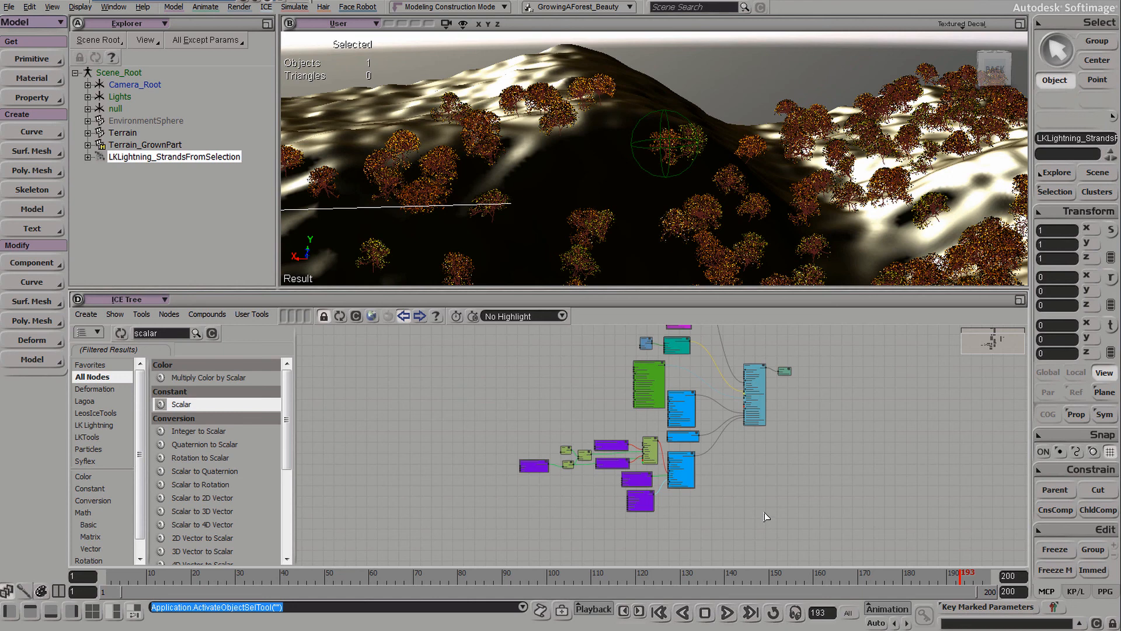
{"action": "left_click", "coordinate": [383, 576]}
{"action": "right_click_drag", "start_coordinate": [674, 142], "coordinate": [705, 124]}
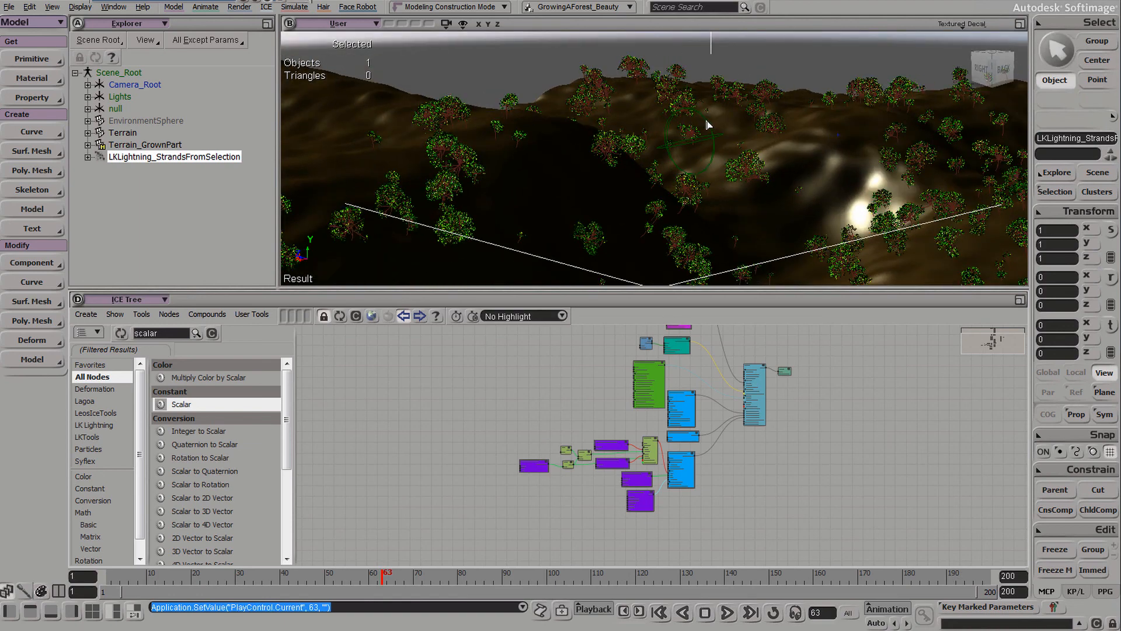
Step: Select the null above the terrain and activate the Rotate tool on it
{"action": "left_click", "coordinate": [707, 127]}
{"action": "key", "text": "c"}
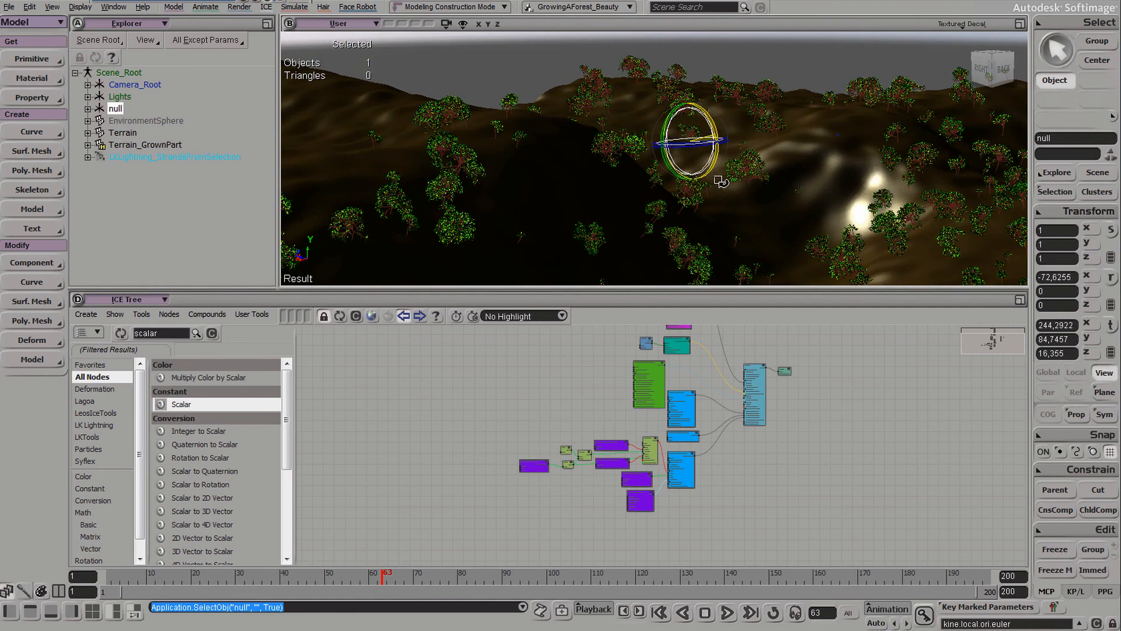
{"action": "left_click_drag", "start_coordinate": [719, 198], "coordinate": [696, 124]}
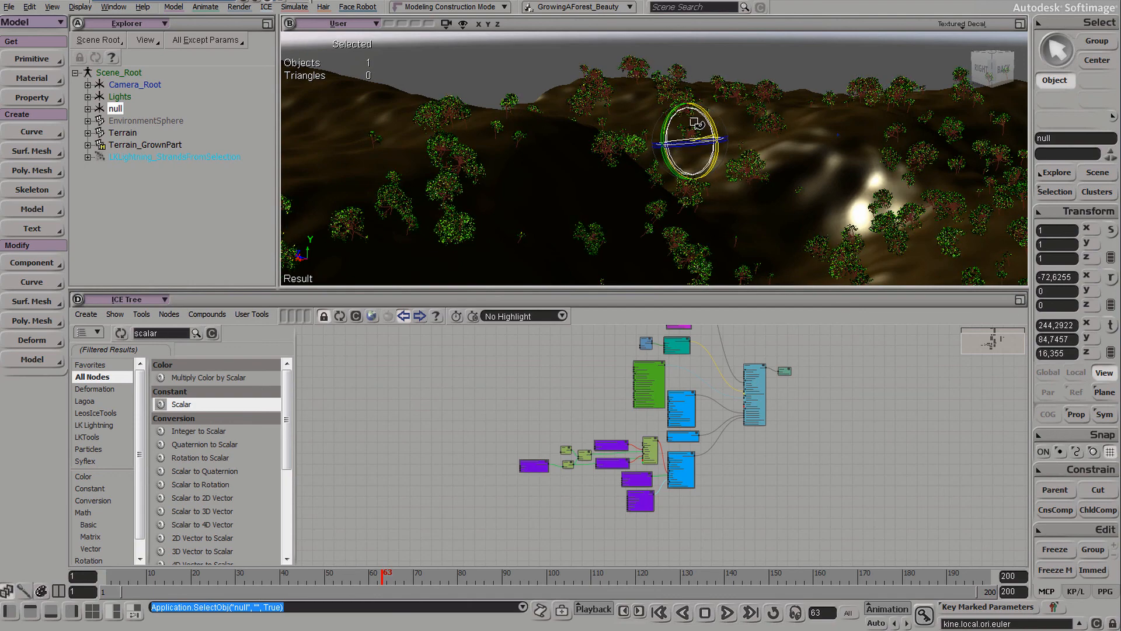